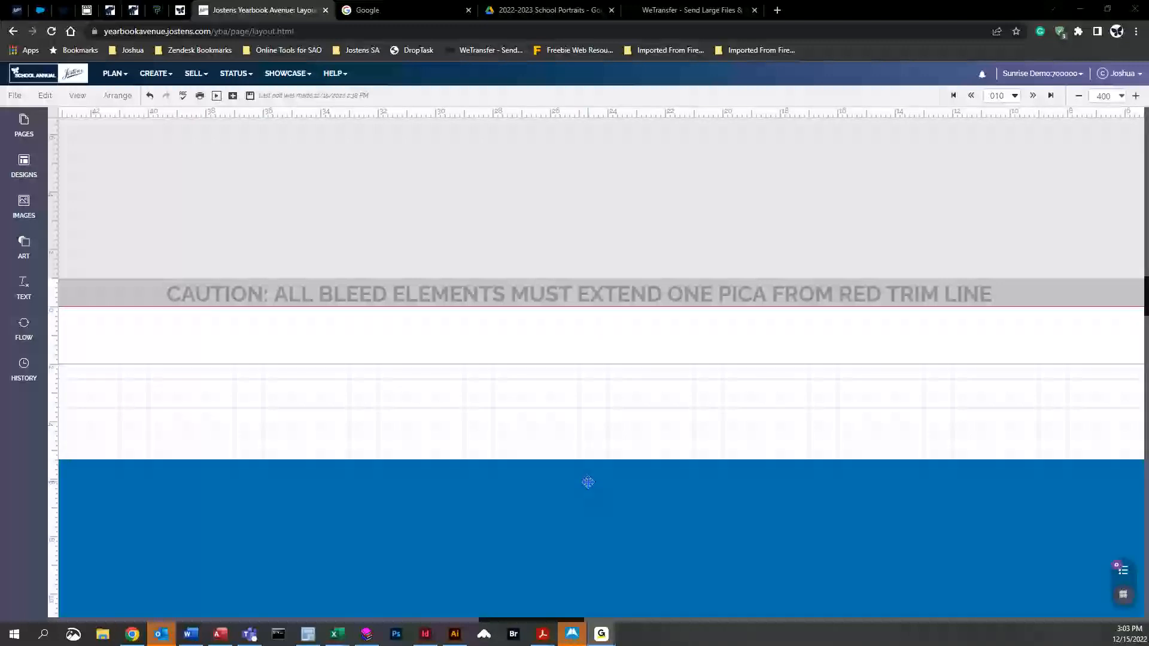
Move the blue 8.5 x 11 block up past the page margin until its top edge meets the bleed line
left_click(571, 514)
left_click_drag(571, 514, 541, 390)
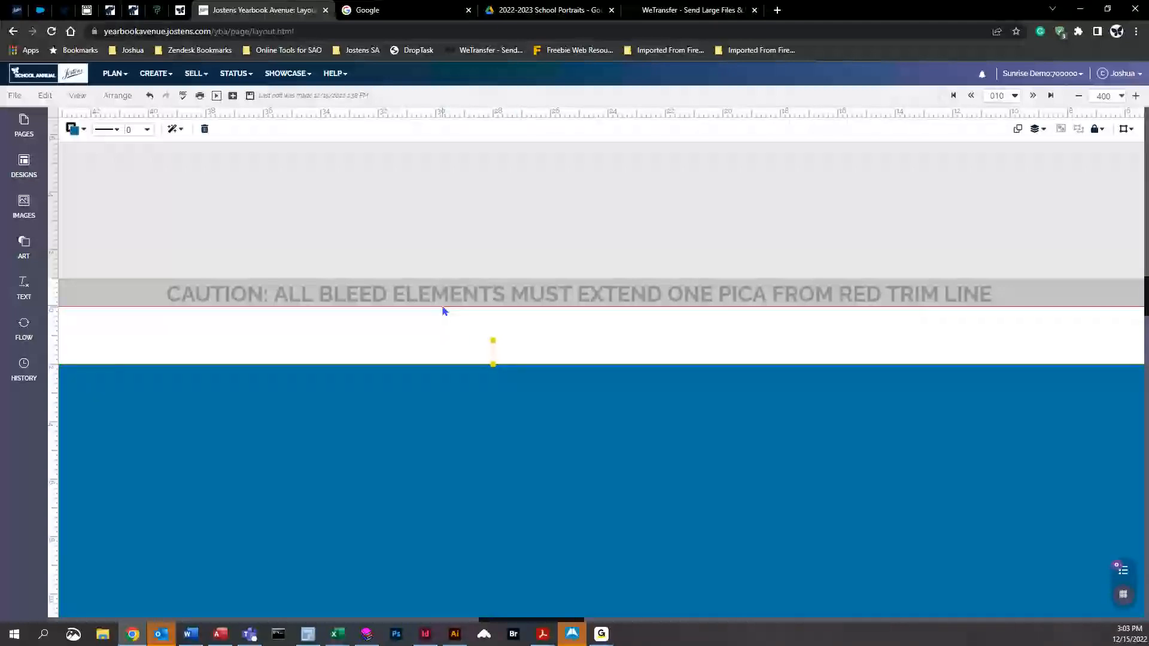
left_click_drag(495, 415, 472, 357)
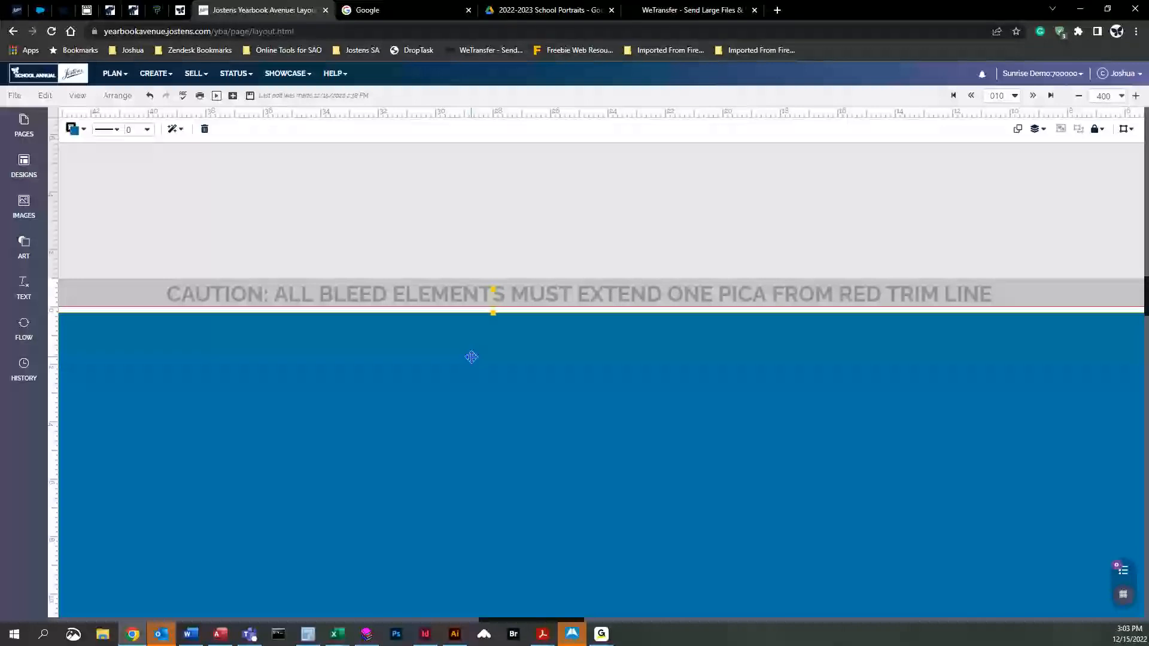
left_click_drag(471, 357, 471, 313)
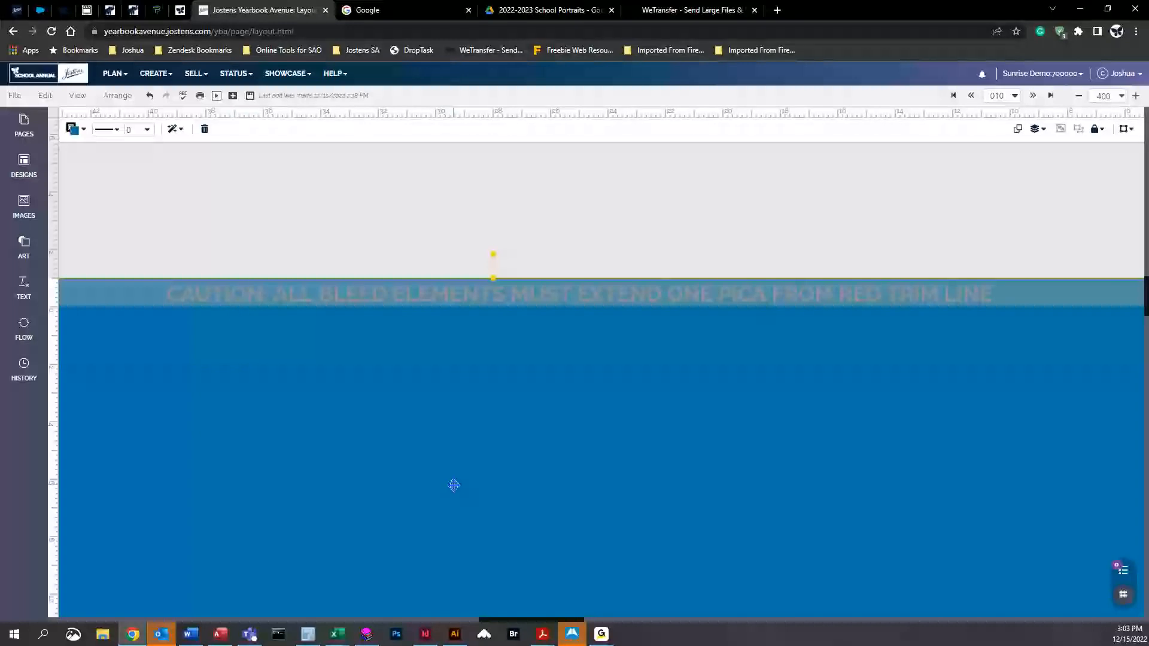
Bring the blue block down so its top edge sits on the page's top margin, undoing the extra downward move
key("Down")
key("Down")
key("Down")
key("Down")
key("Down")
key("Down")
key("Down")
key("Down")
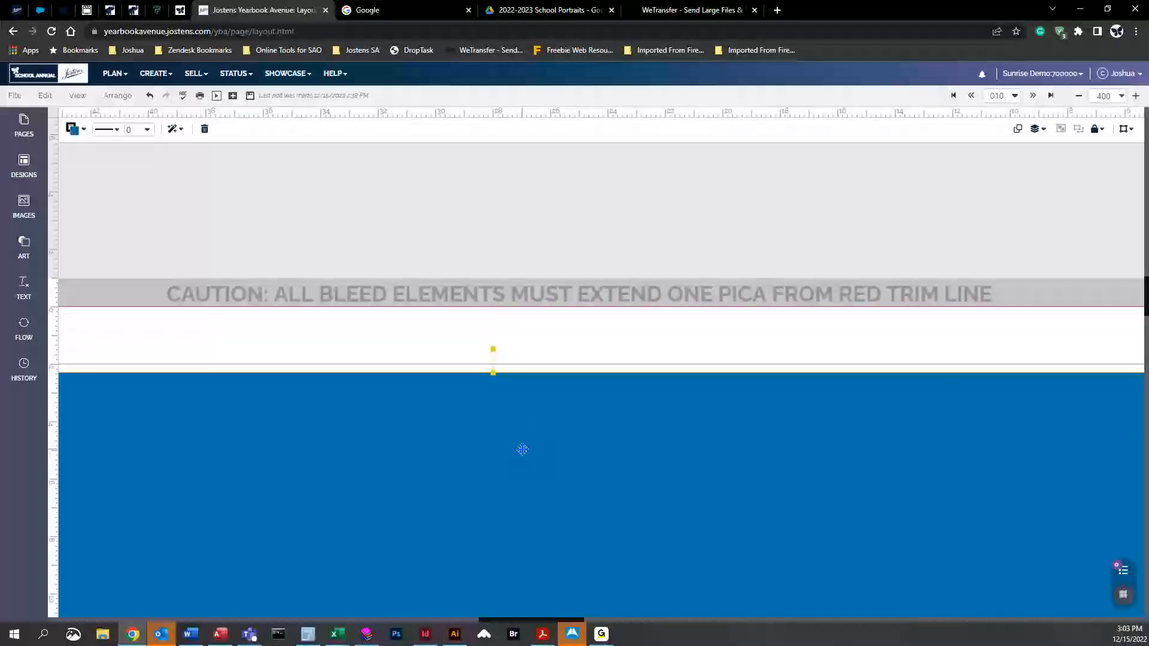
key("Up")
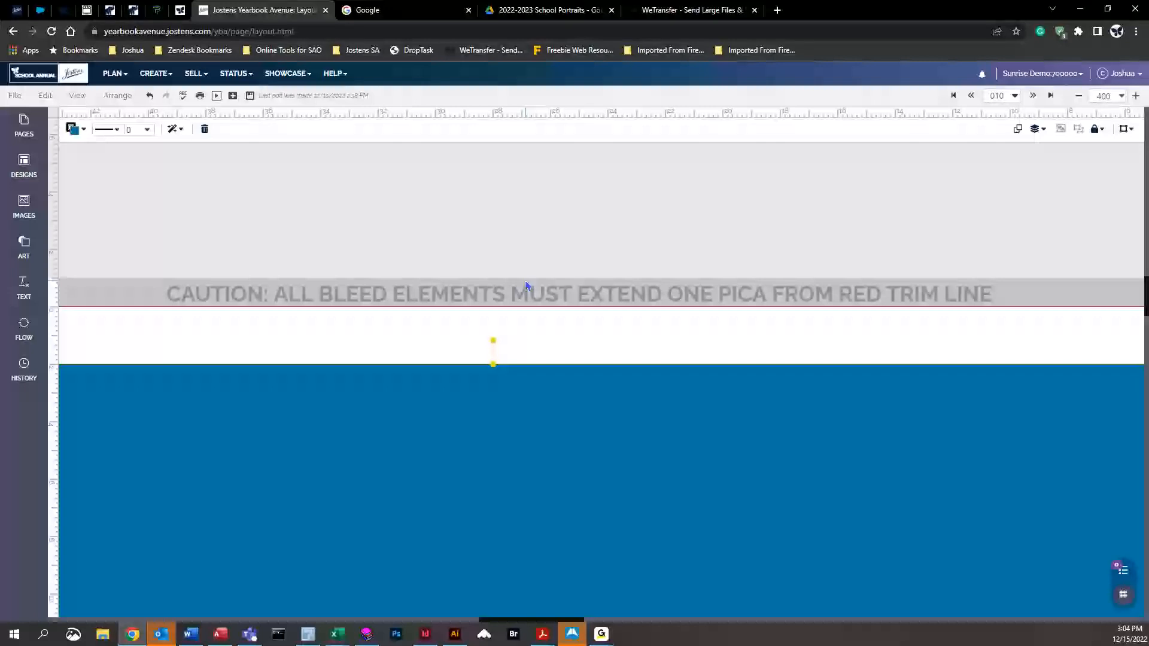
left_click_drag(551, 377, 546, 423)
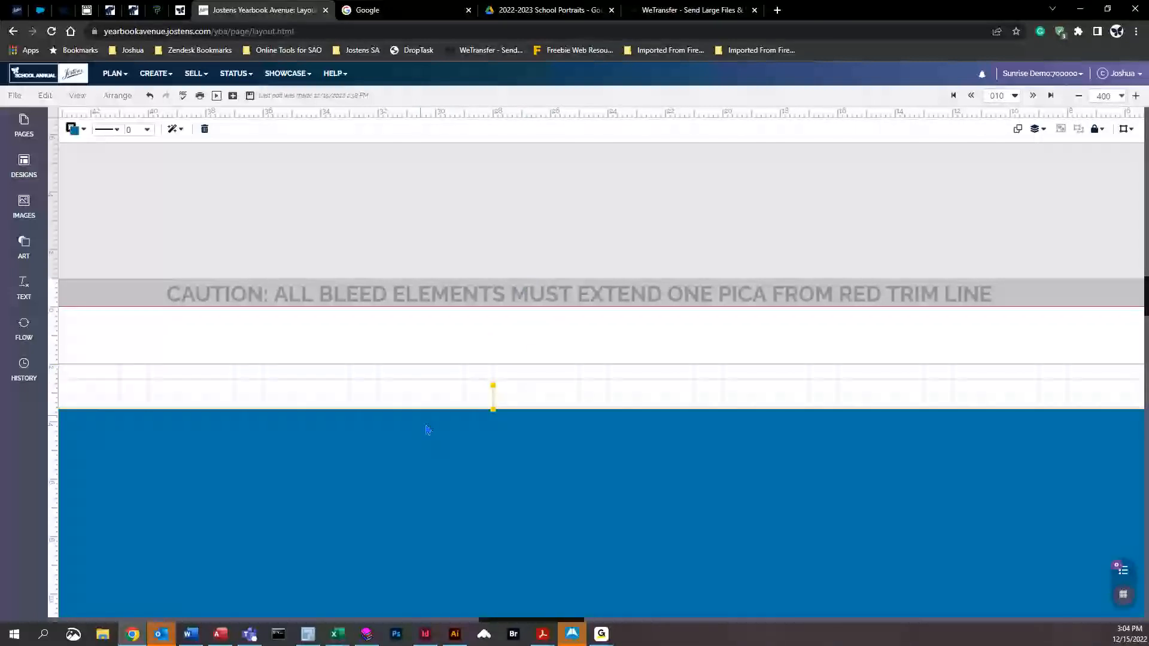
key("ctrl+z")
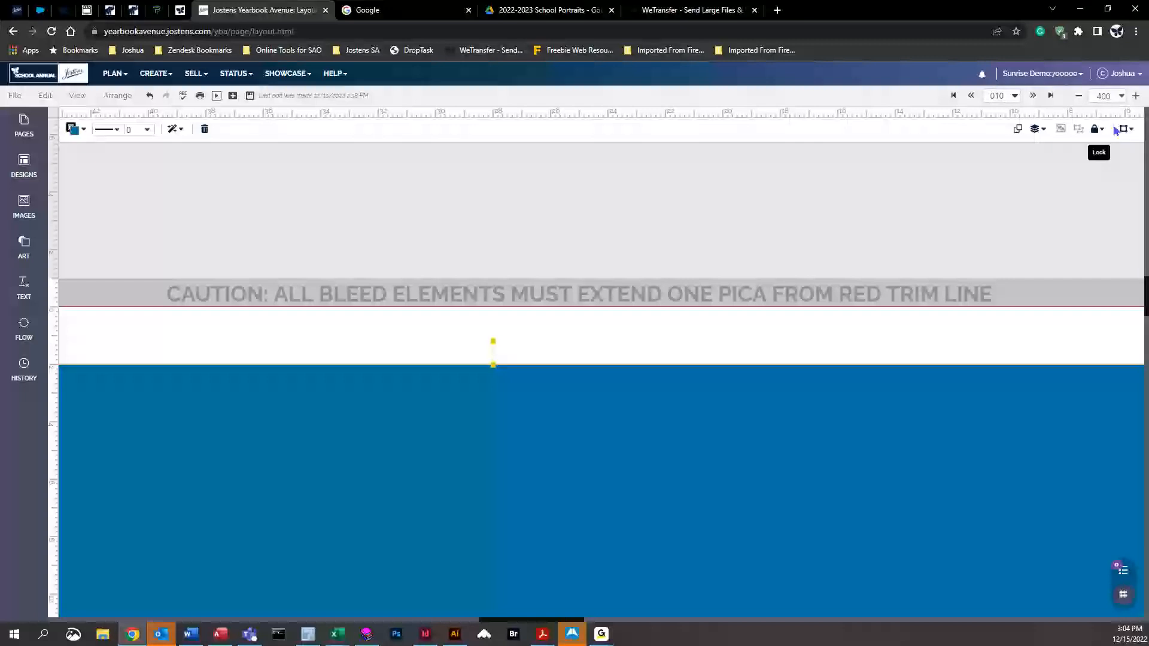
Fit the spread in view and extend the blue block's bottom edge to the page's bottom margin
left_click(1122, 96)
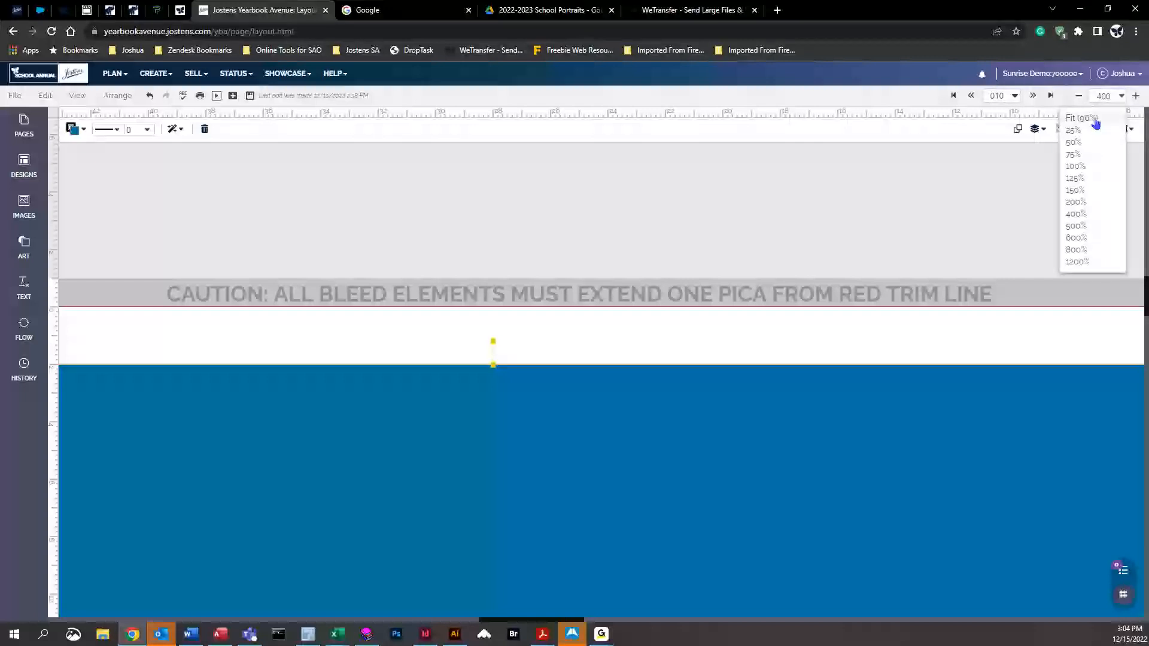
left_click(1095, 151)
mouse_move(674, 403)
left_mouse_down()
mouse_move(692, 401)
mouse_move(689, 414)
left_mouse_up()
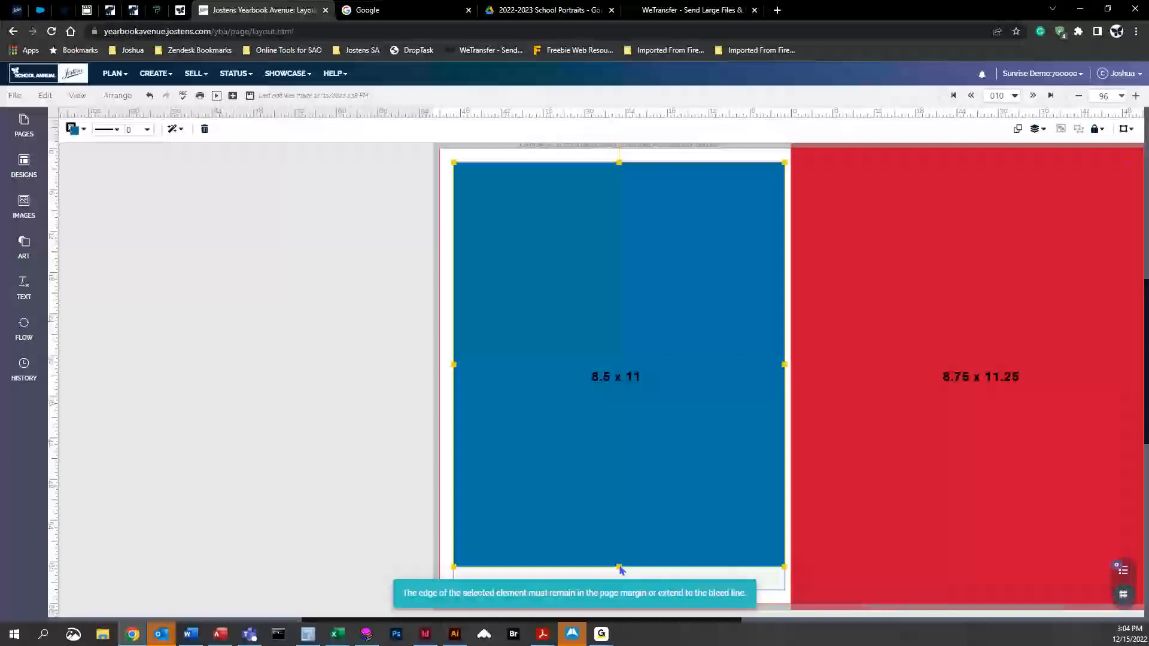
left_click_drag(619, 548, 619, 547)
mouse_move(620, 569)
left_mouse_down()
mouse_move(619, 593)
mouse_move(622, 566)
left_mouse_up()
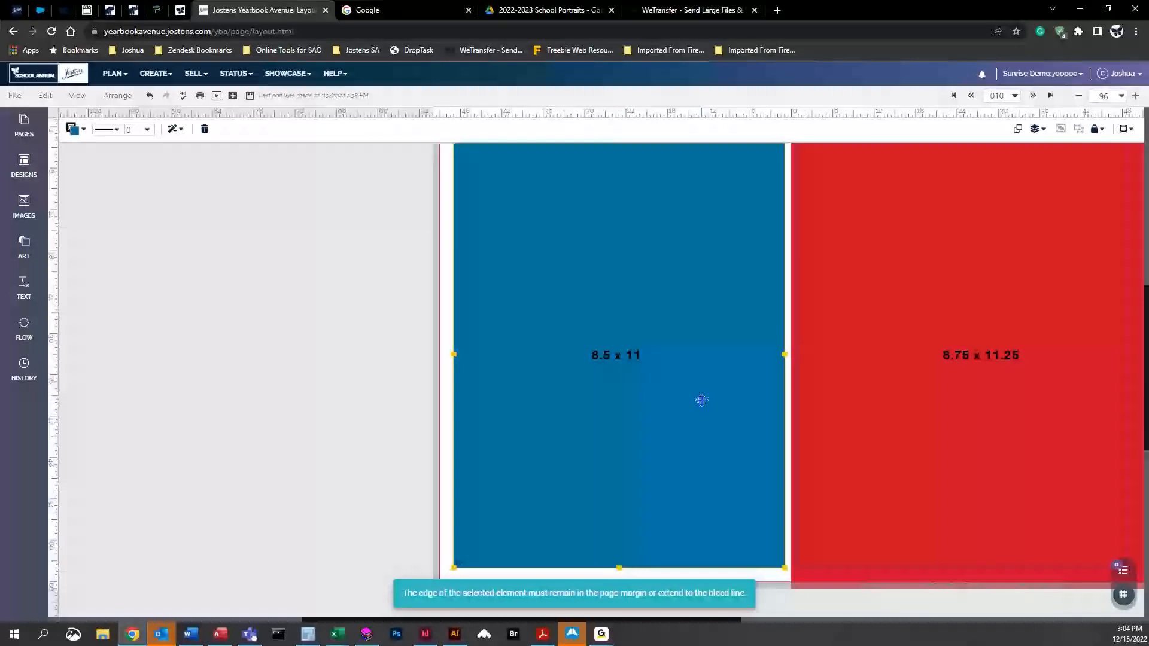
scroll(587, 406, "up", 1)
scroll(587, 405, "up", 1)
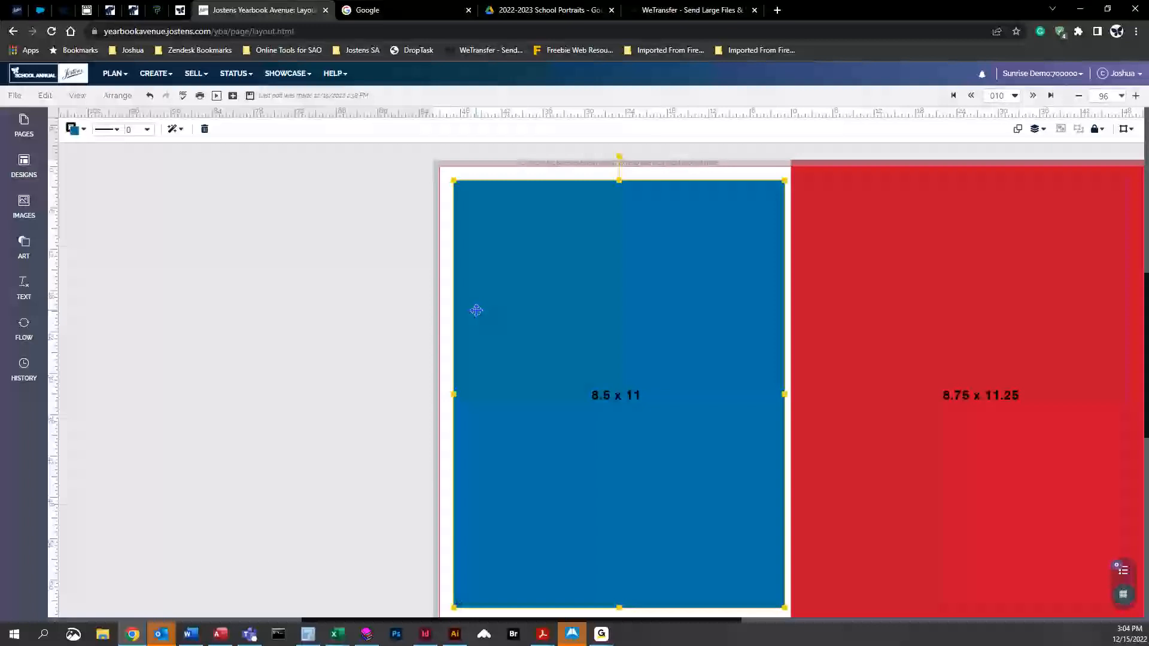
left_click(331, 256)
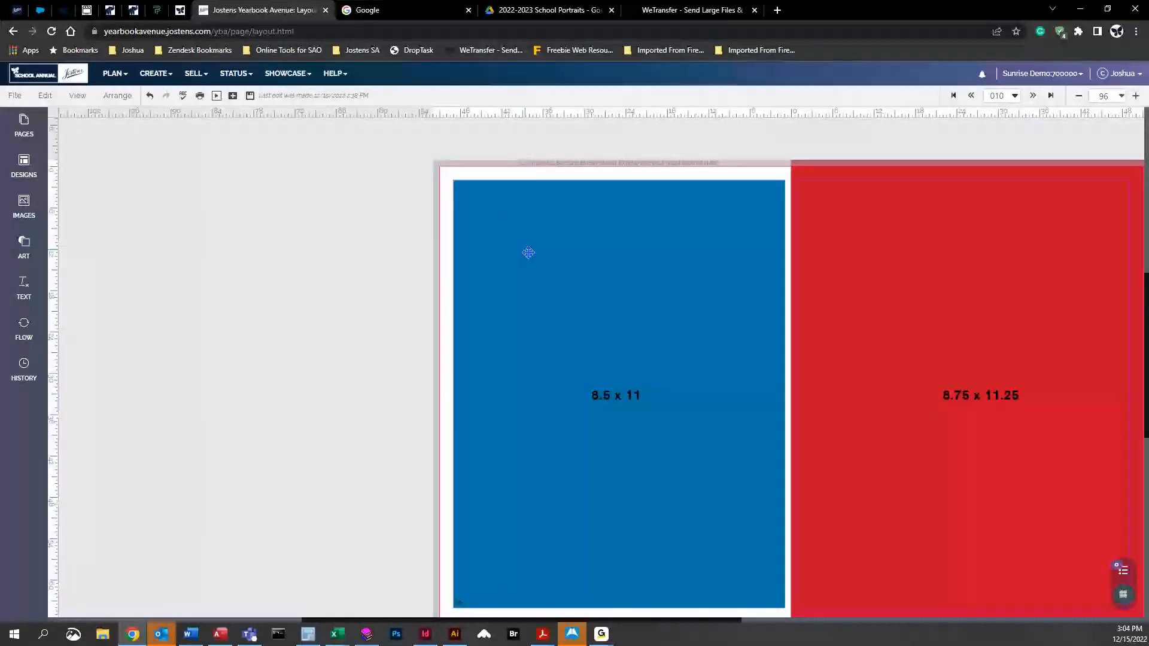
Examine the inner edges of the blue 8.5 x 11 and red 8.75 x 11.25 blocks at 200% zoom
left_click_drag(639, 622, 844, 627)
scroll(566, 339, "down", 1)
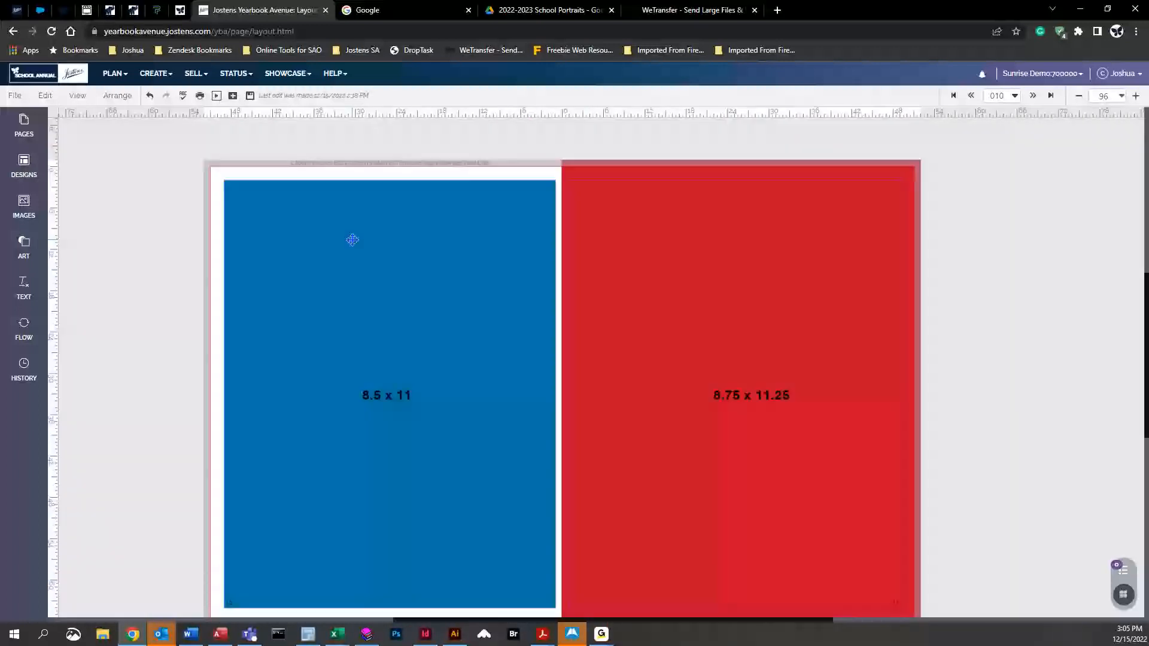
left_click(1120, 96)
left_click(1091, 203)
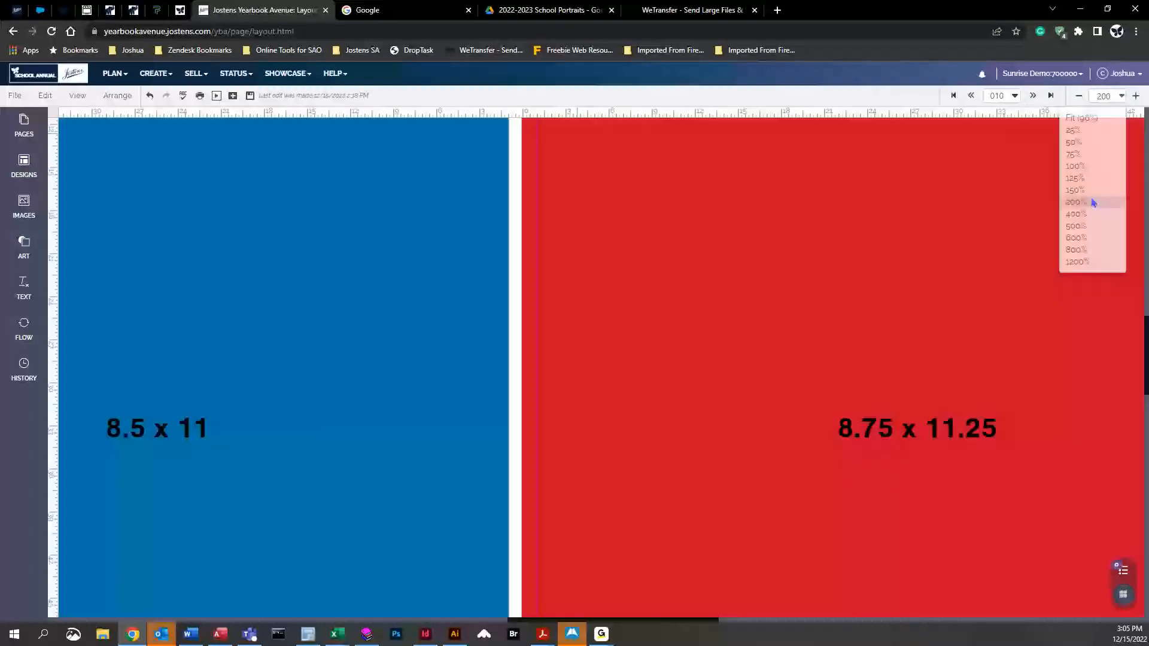
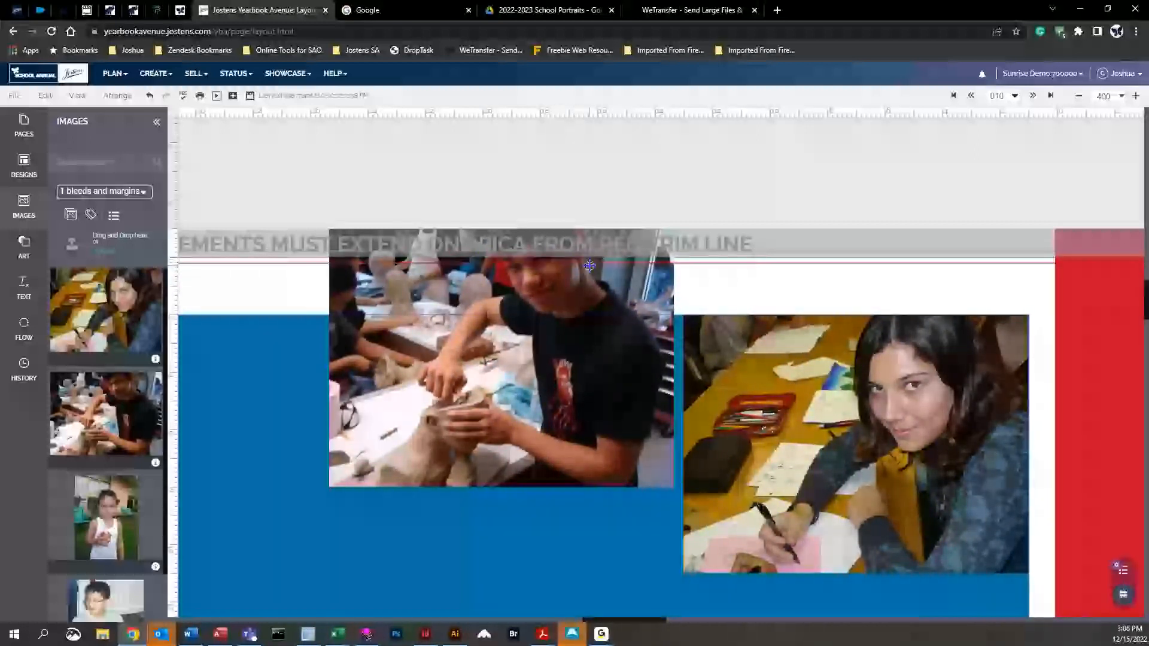
Move the photo of the girl writing up so its top edge reaches the bleed line beside the pottery photo
scroll(673, 295, "down", 1)
scroll(673, 296, "down", 1)
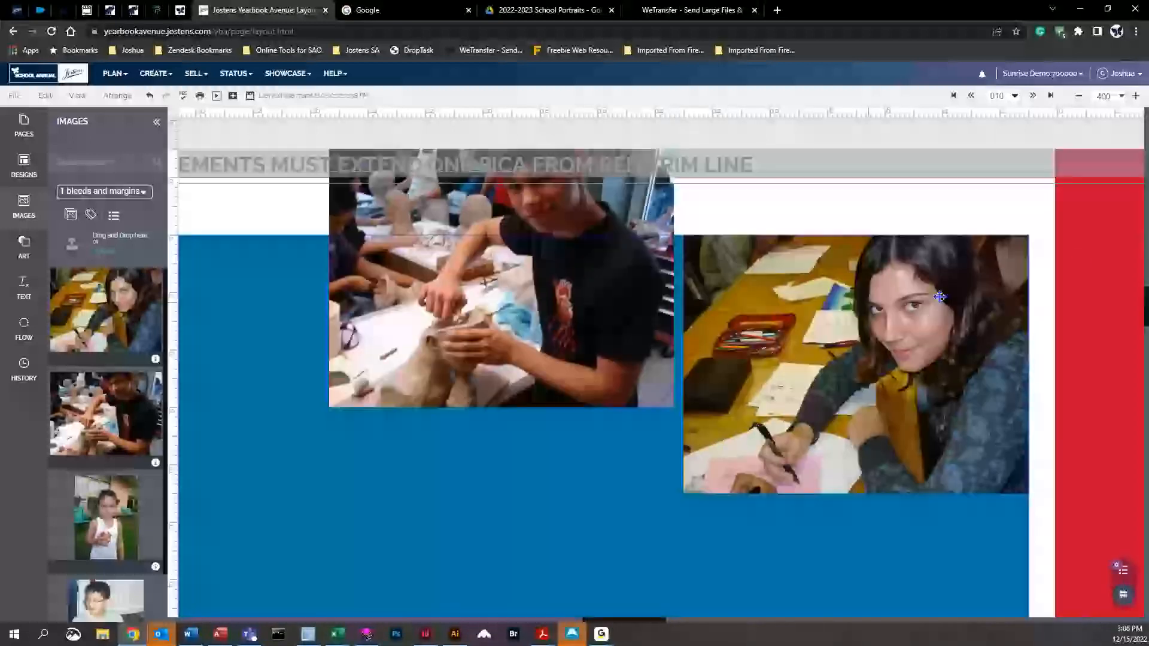
left_click_drag(1145, 304, 1145, 310)
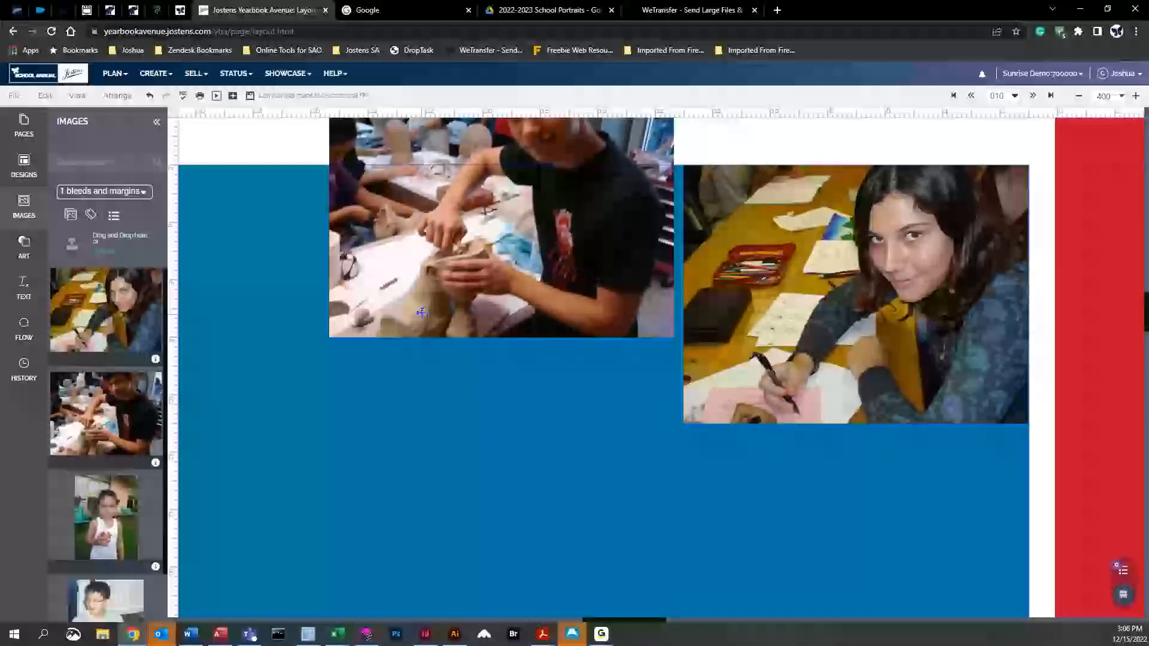
scroll(425, 323, "up", 1)
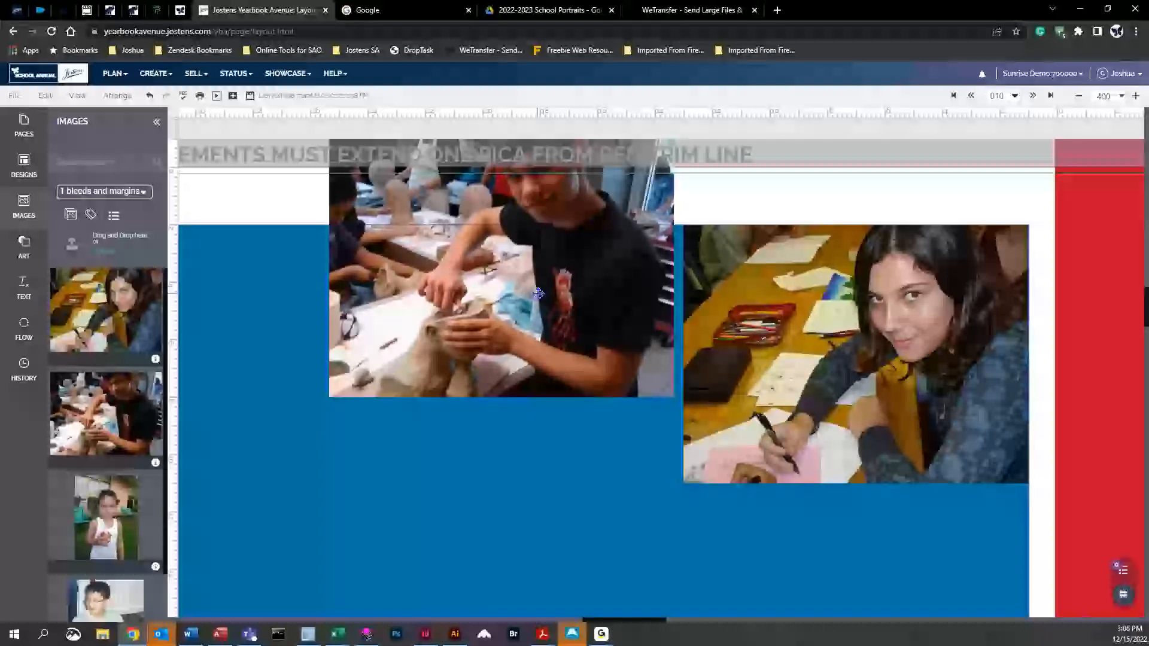
left_click_drag(851, 383, 857, 281)
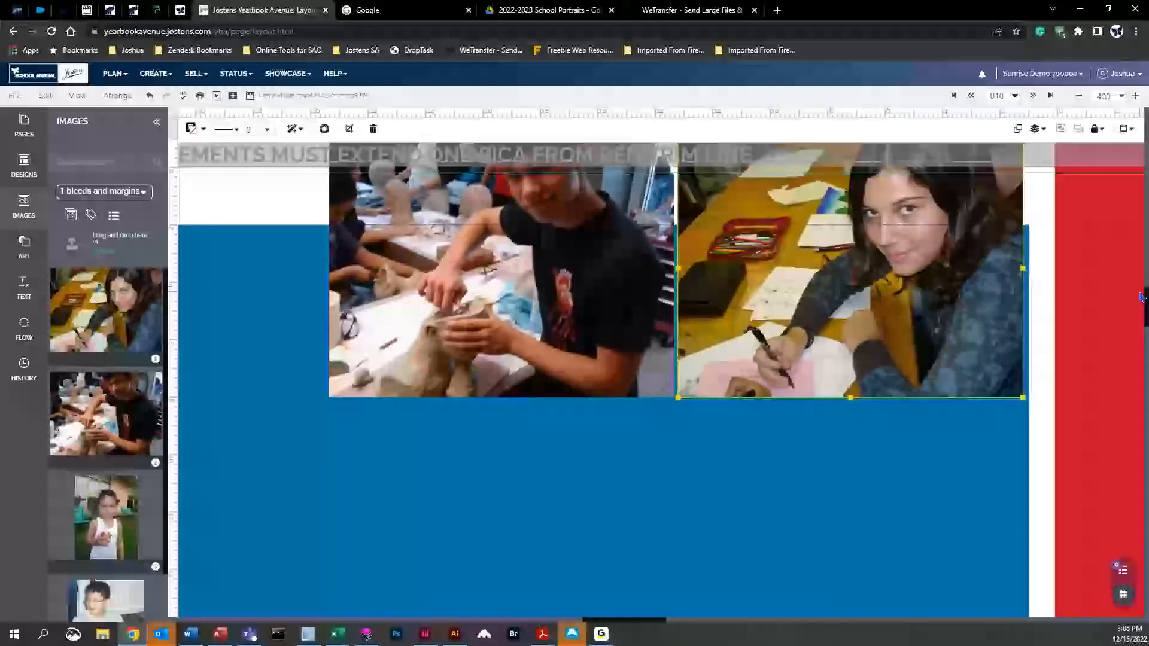
Move the girl's photo back down into the corner of the page's top and inner margins
scroll(1146, 308, "down", 2)
scroll(1146, 307, "up", 2)
scroll(1146, 308, "down", 1)
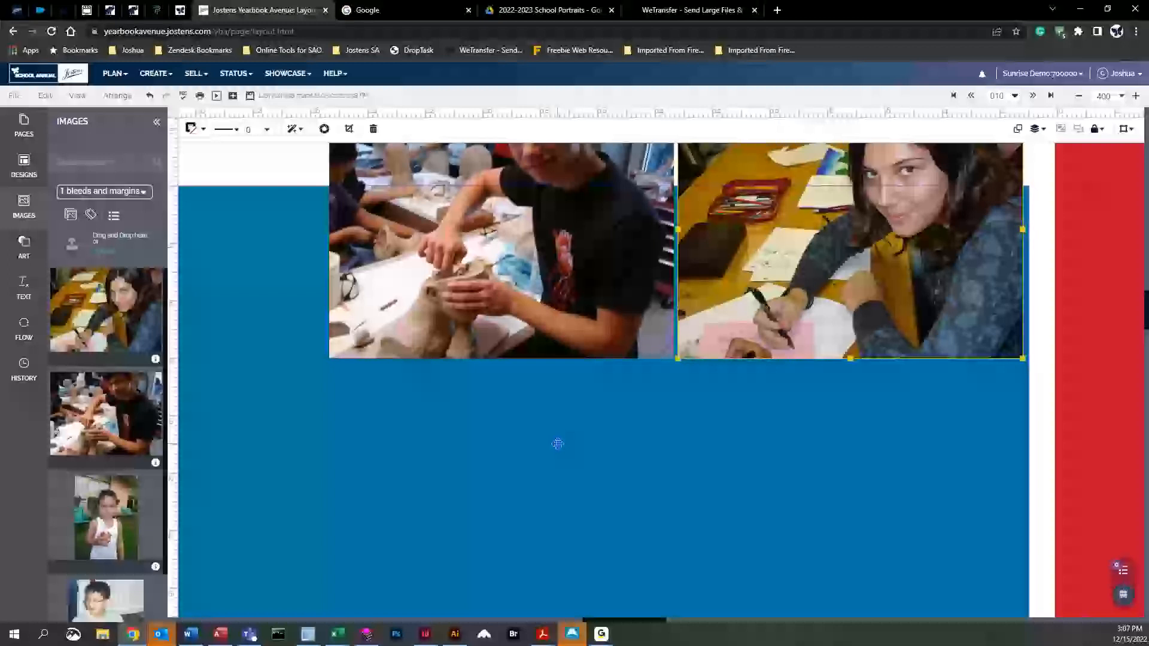
scroll(772, 526, "up", 3)
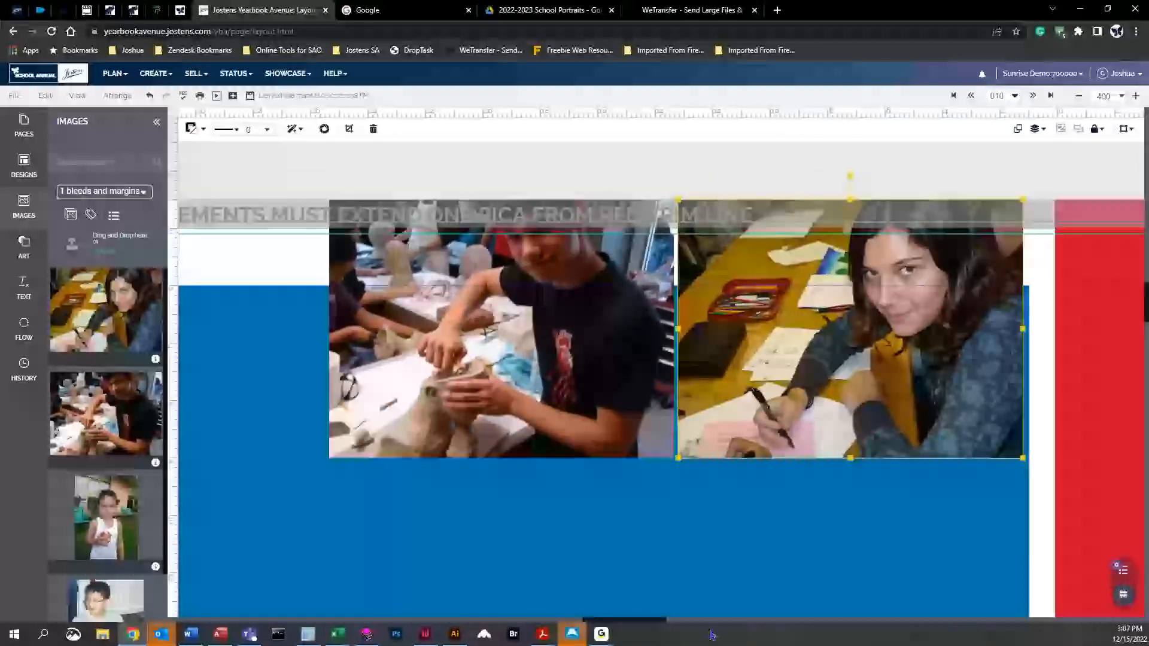
left_click_drag(937, 358, 943, 444)
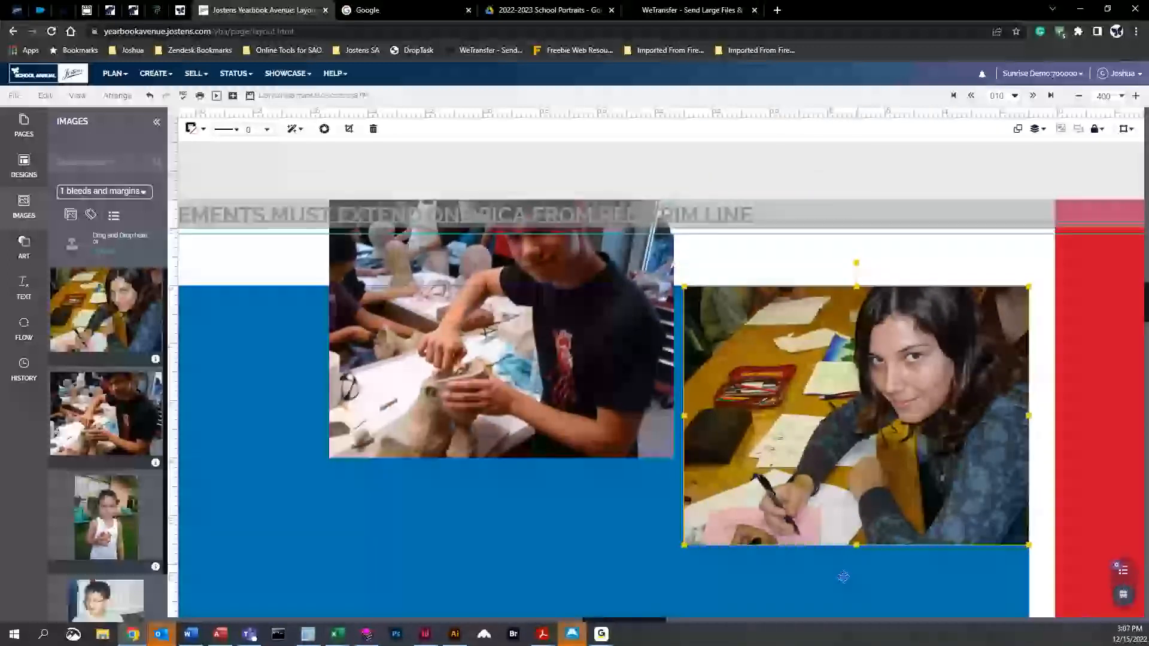
Save the page changes and check the photos against the trim line in the PDF preview, closing it when done
left_click_drag(649, 626, 582, 625)
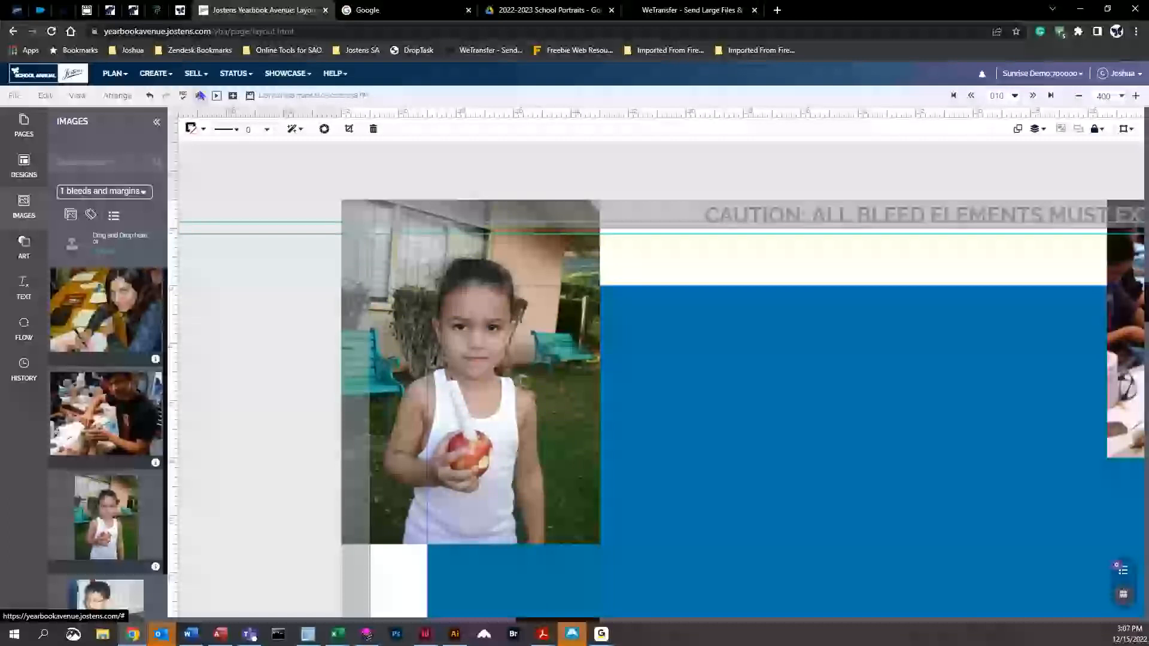
left_click(200, 98)
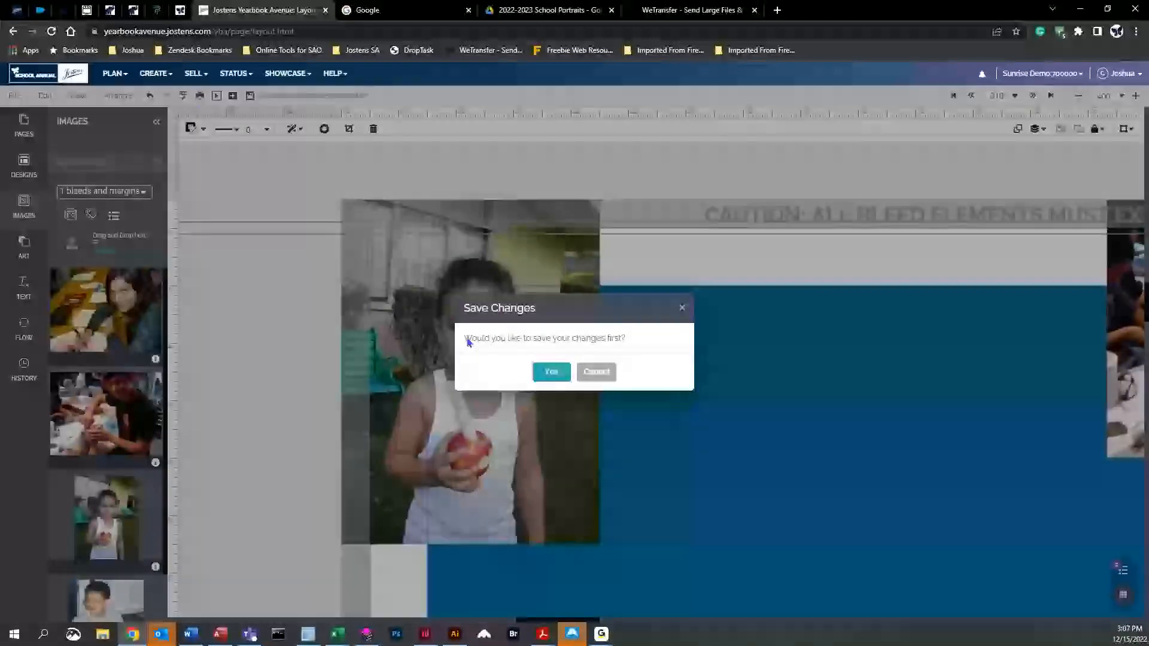
left_click(548, 372)
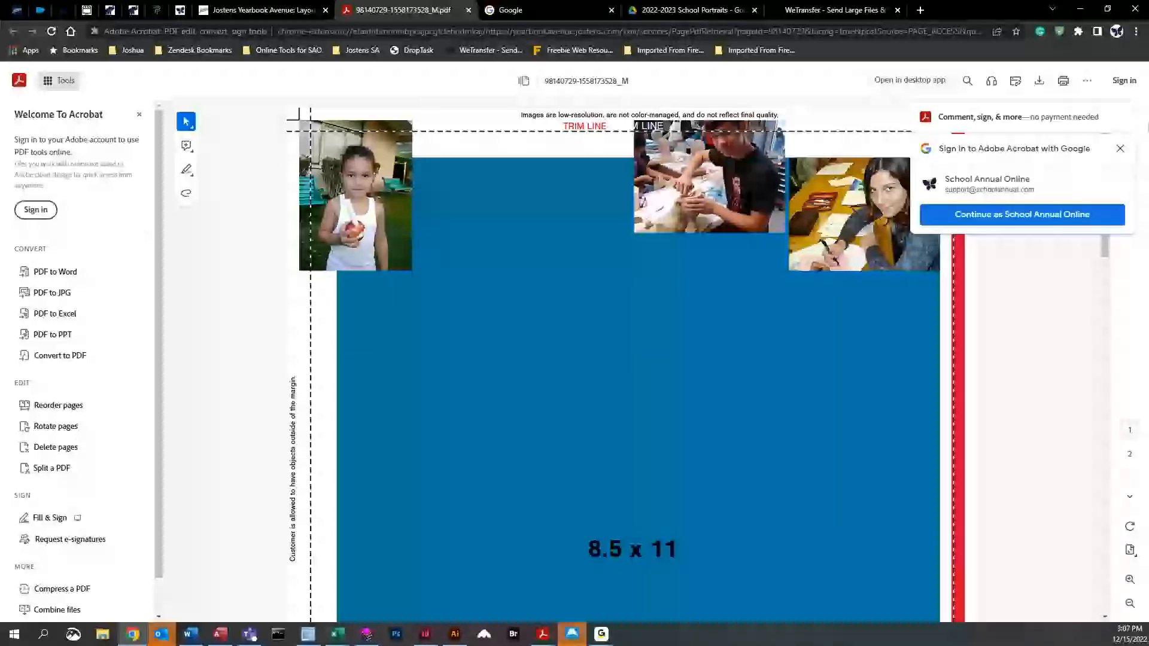
left_click(1120, 150)
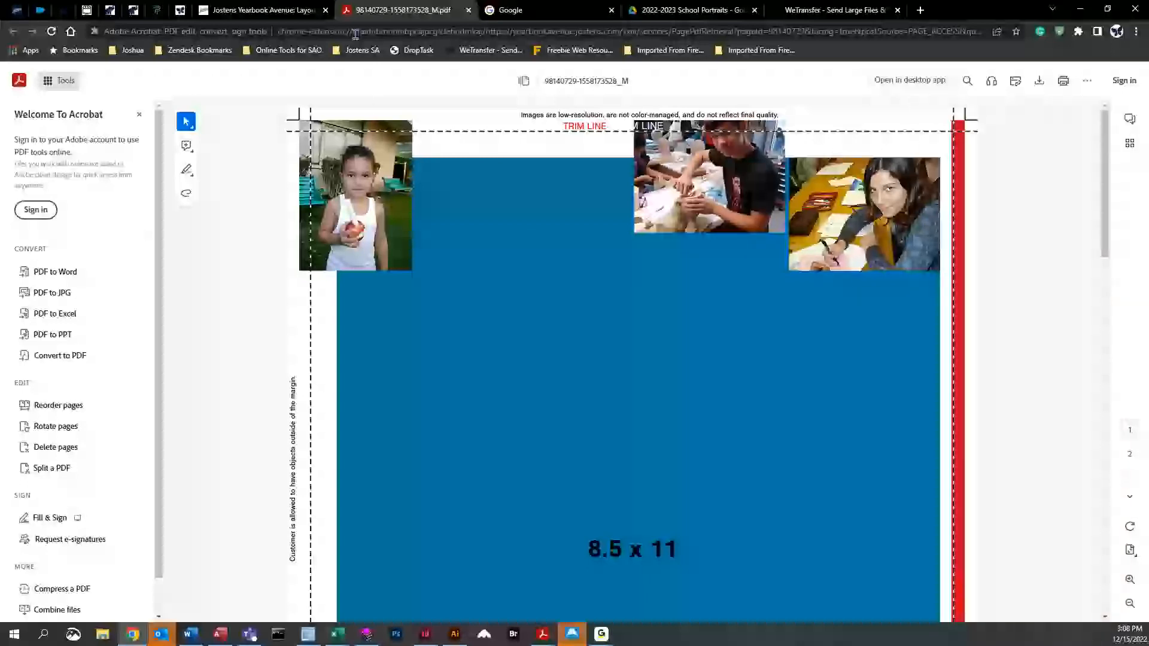
middle_click(393, 17)
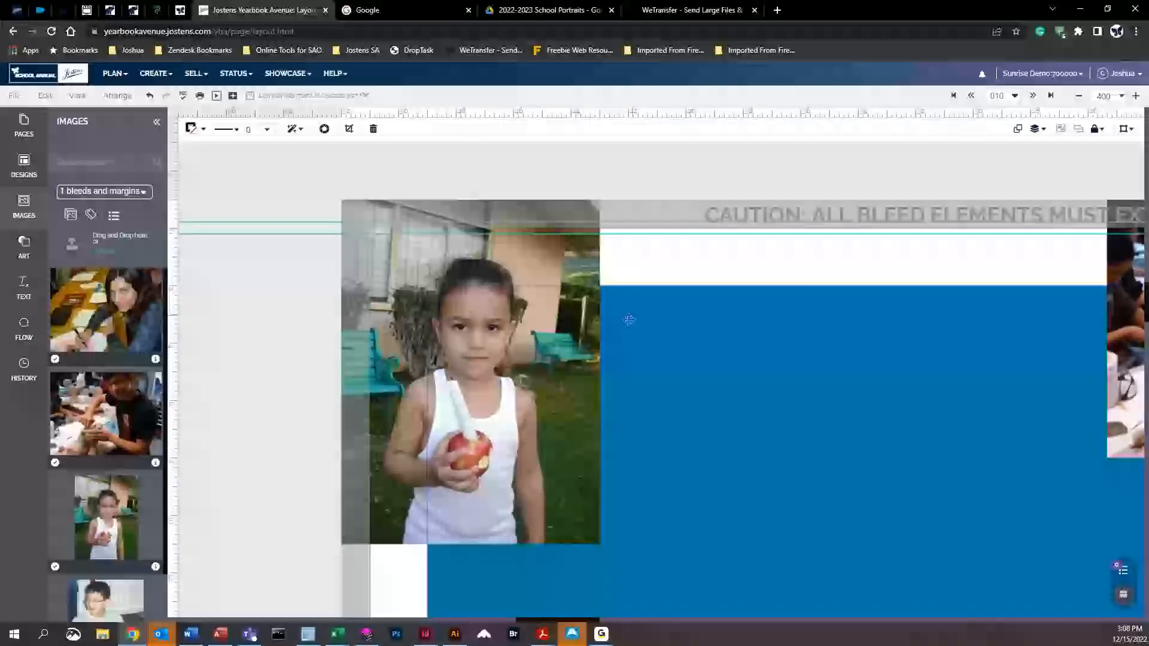
Move the boy's photo from the bleed corner to inside the page margins and display the file commands
left_click(255, 222)
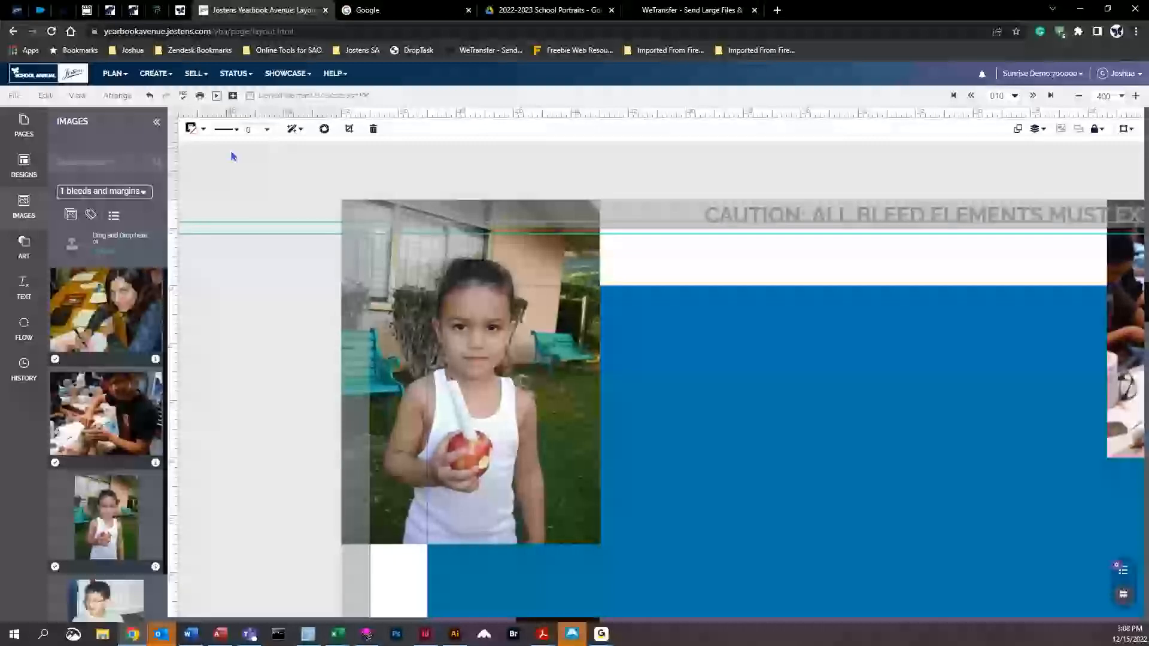
left_click(282, 207)
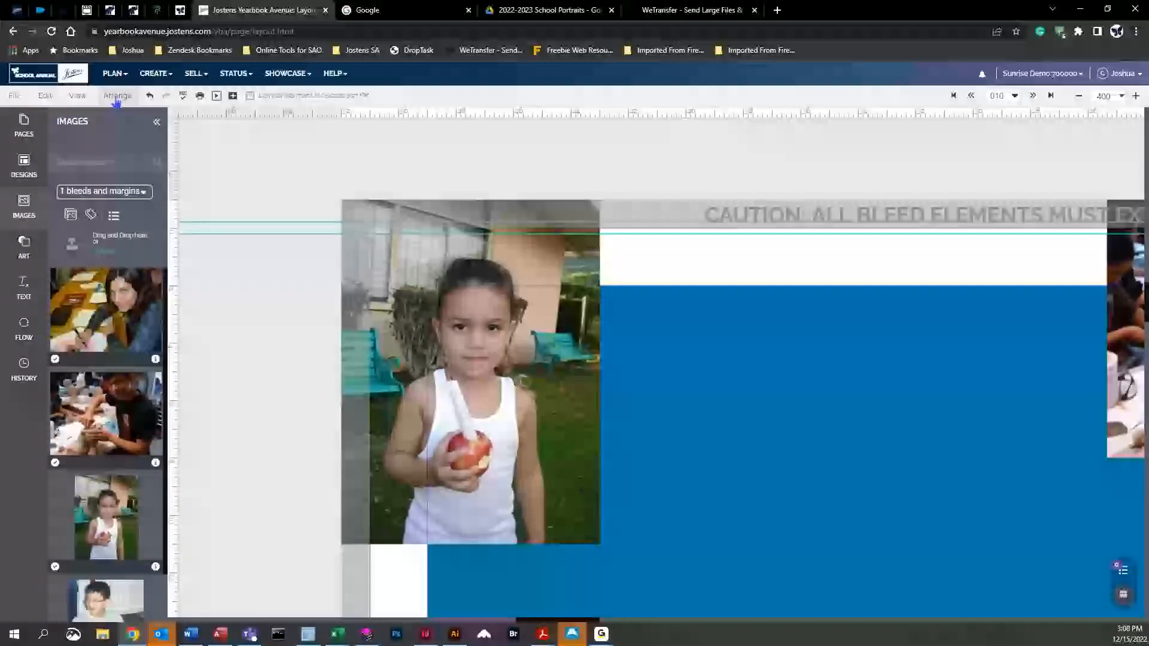
left_click(14, 97)
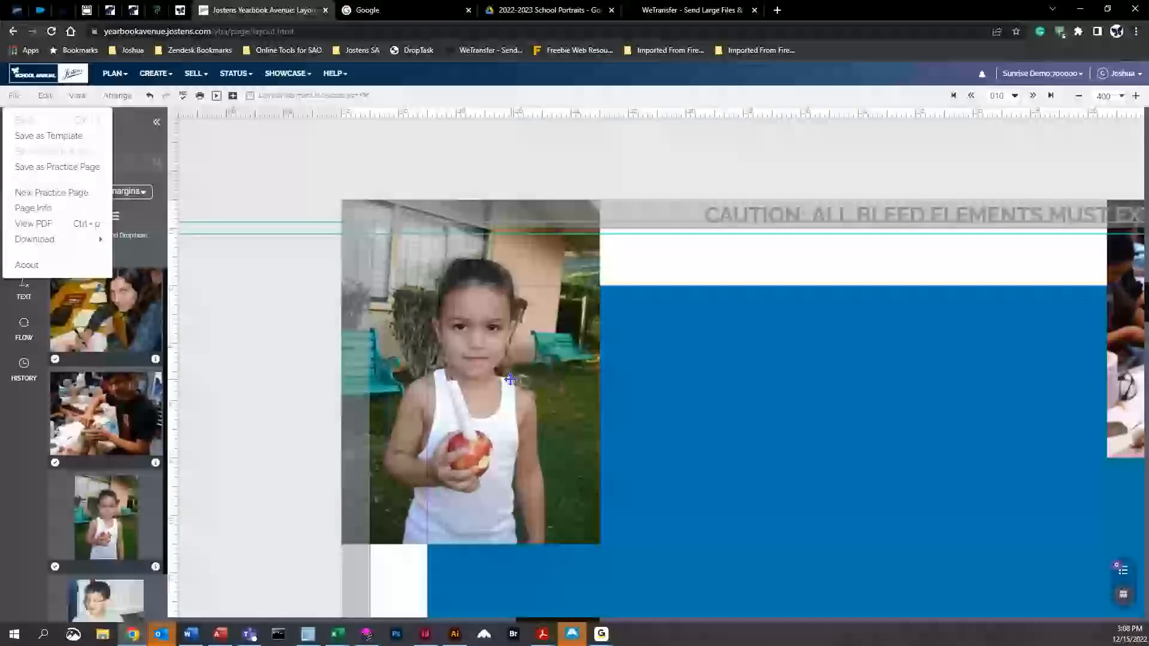
left_click(28, 124)
left_click(20, 101)
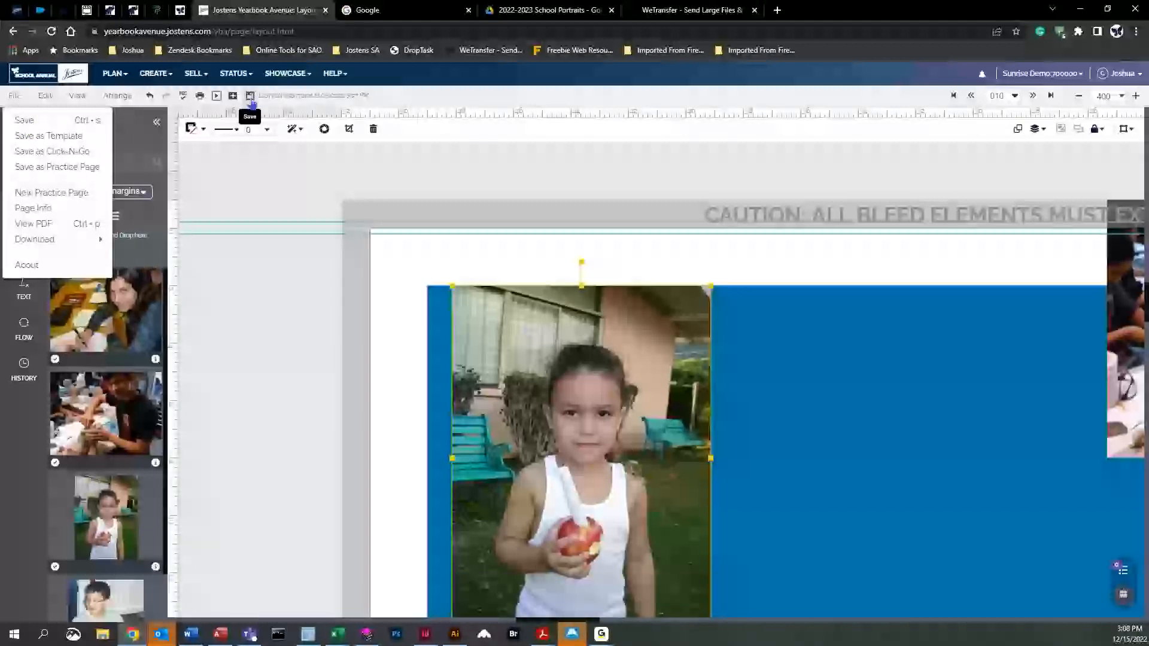
Enlarge the browser page to 150% and display the file commands with the save and PDF options
left_click(1136, 32)
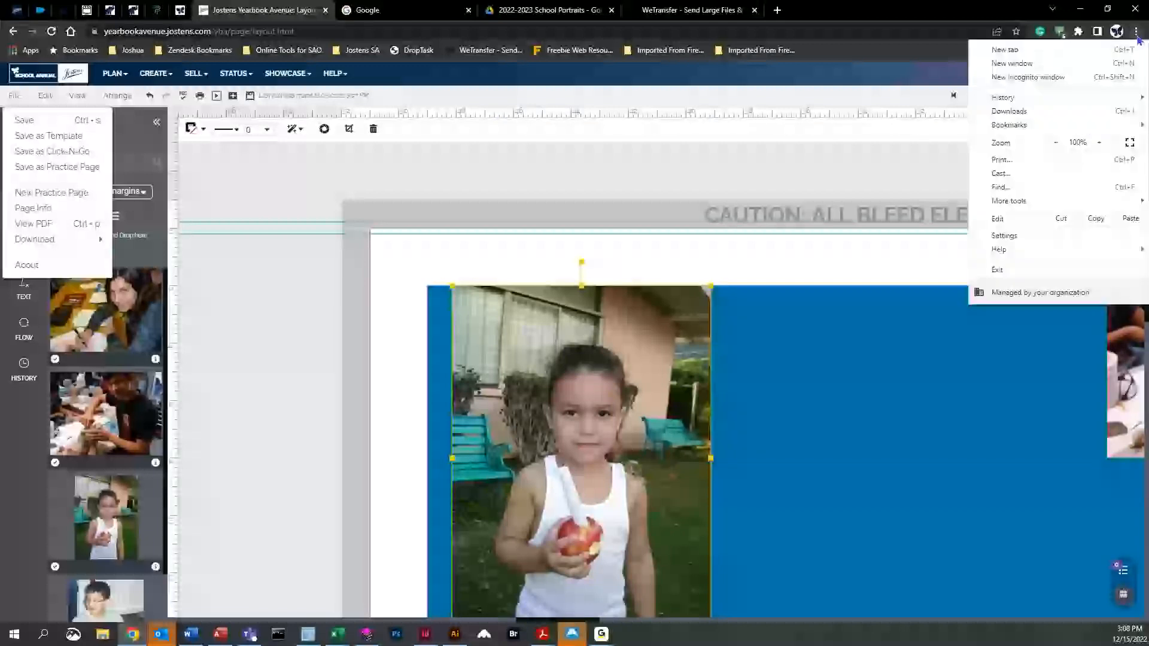
left_click(1098, 144)
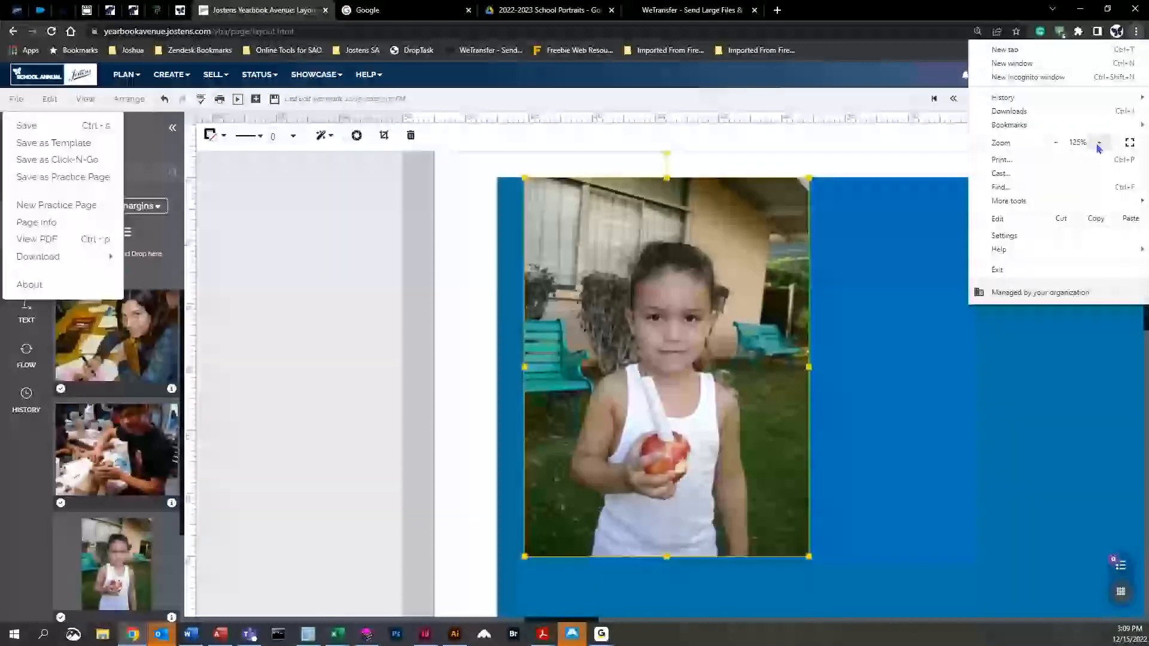
left_click(1099, 143)
left_click(1098, 144)
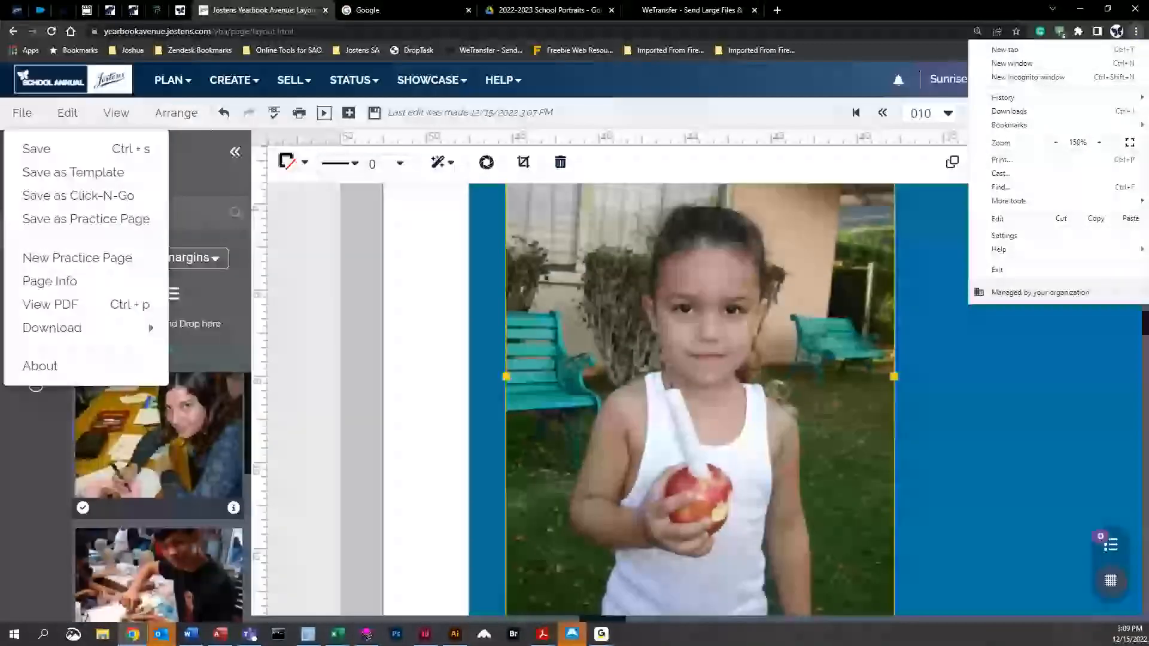
left_click(19, 117)
left_click(20, 117)
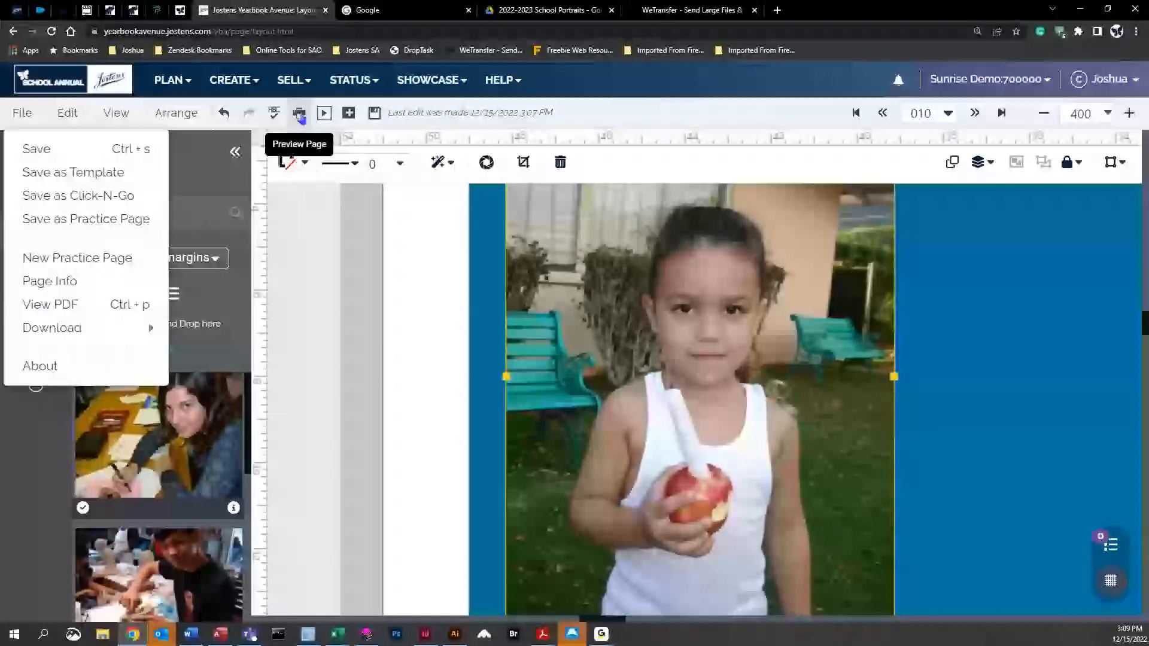
mouse_move(102, 329)
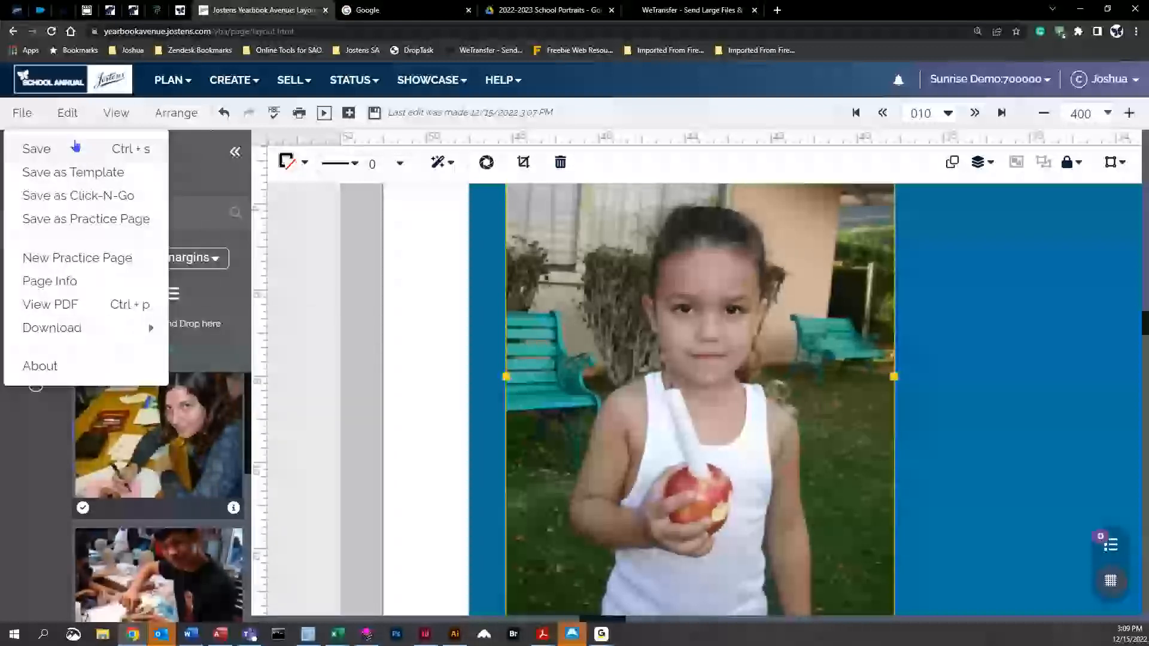
left_click(68, 113)
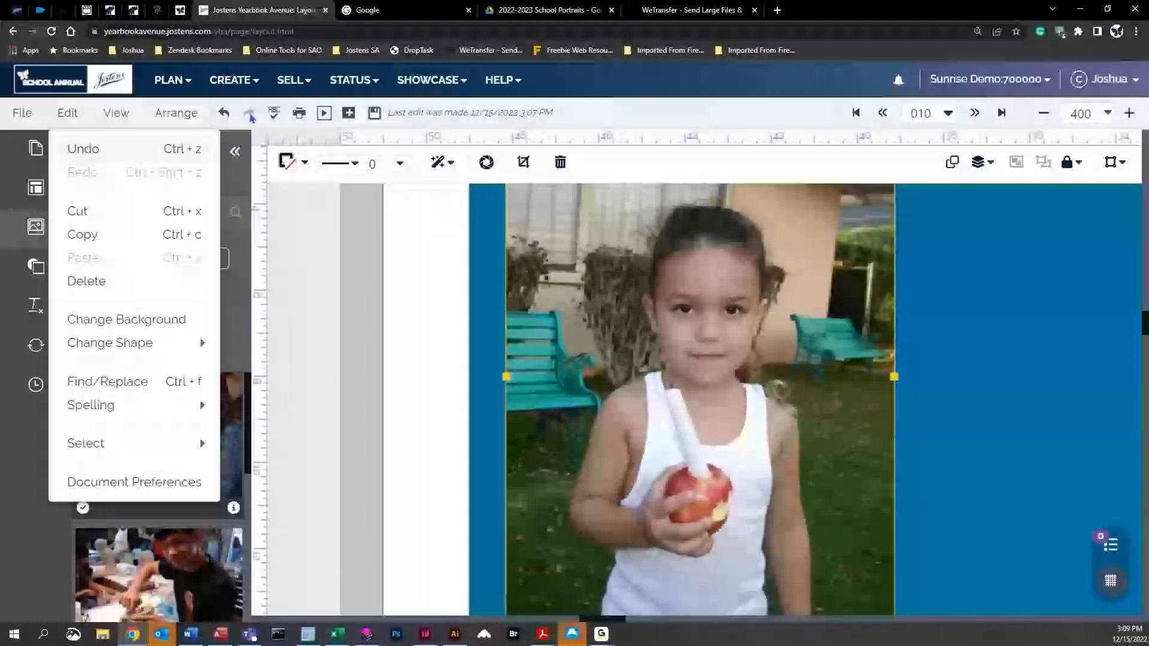
left_click(224, 113)
left_click(248, 113)
left_click(225, 113)
left_click(248, 115)
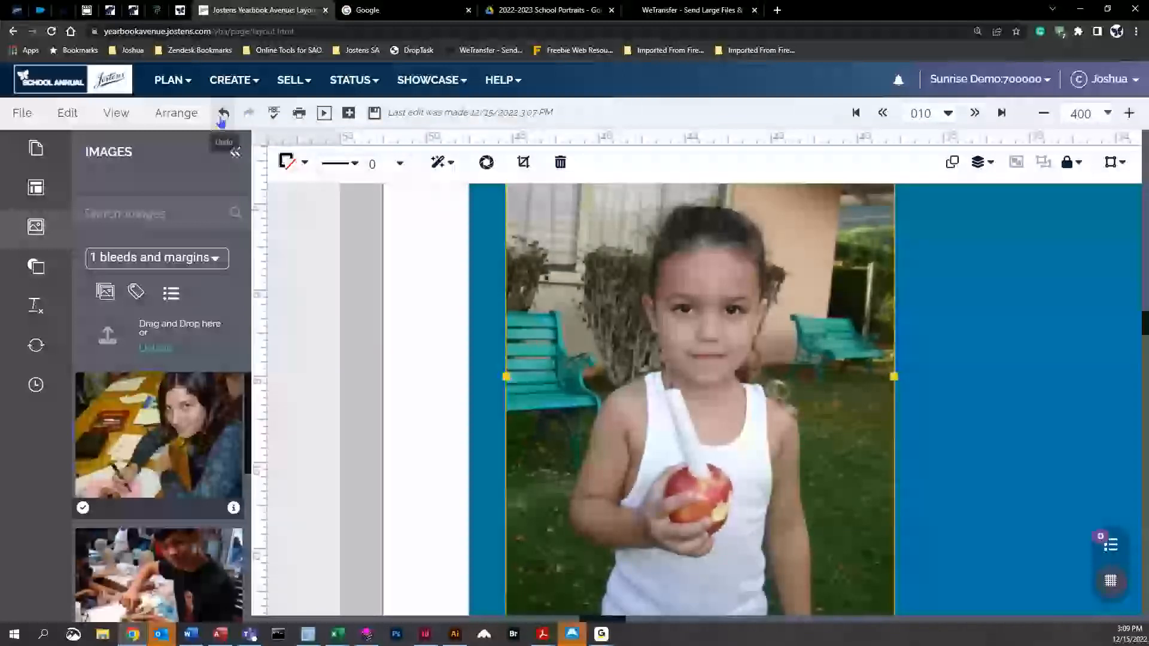
Try the Pentagon shape on the photo of the child holding an apple and undo the shape change
left_click(62, 113)
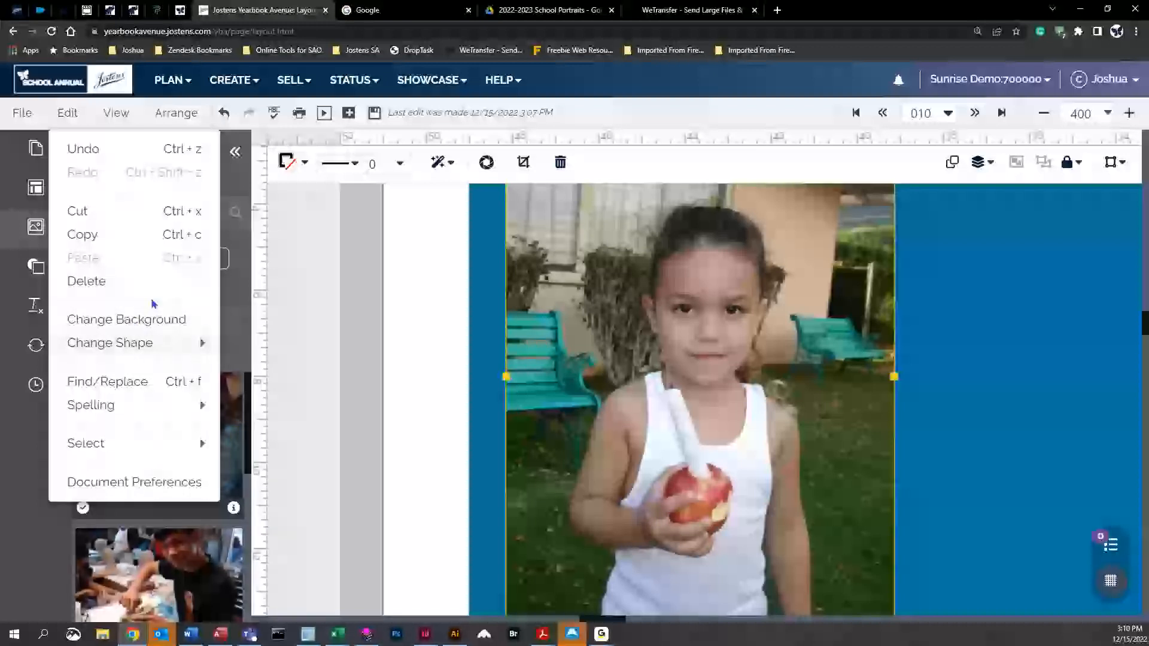
mouse_move(138, 446)
mouse_move(141, 342)
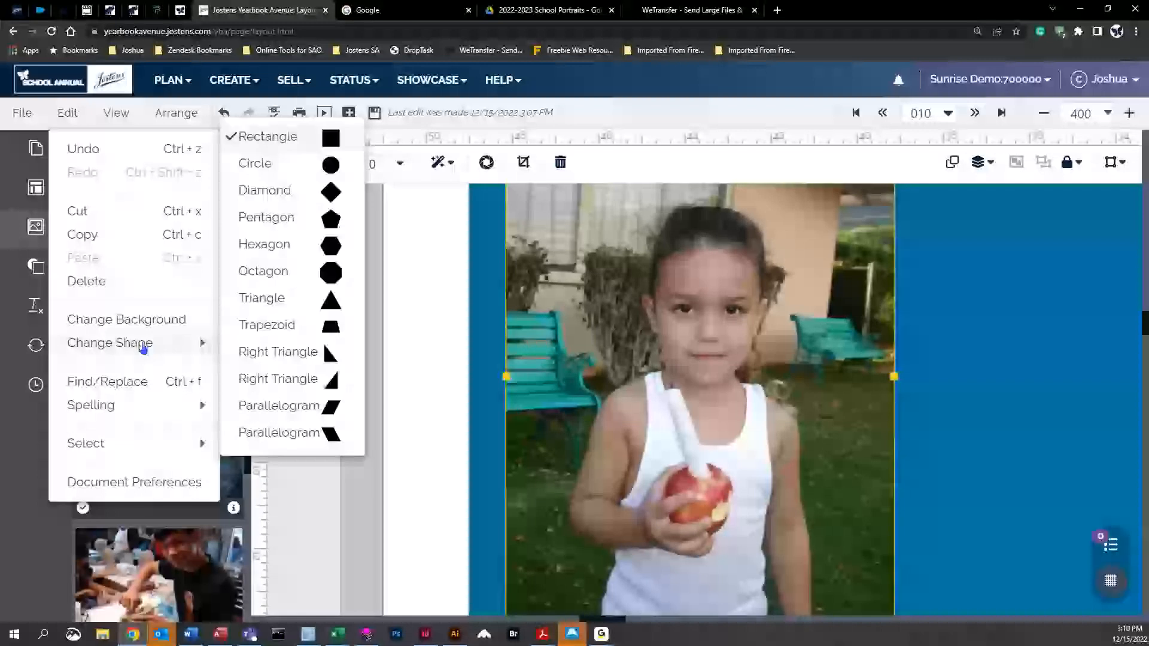
left_click(295, 217)
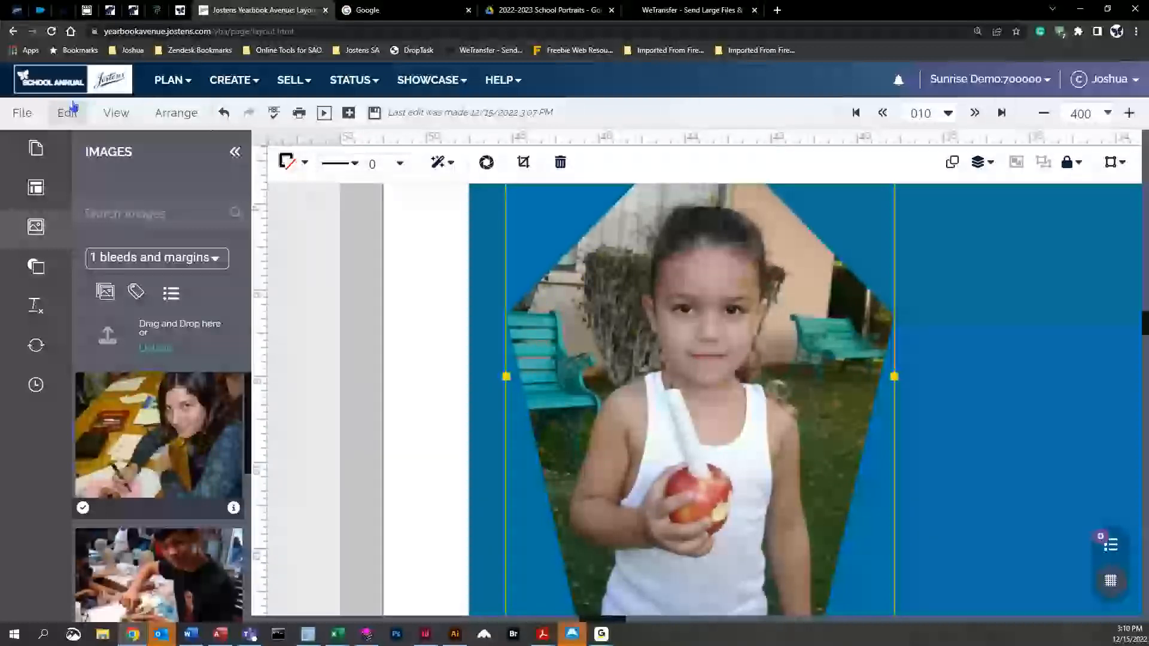
left_click(223, 121)
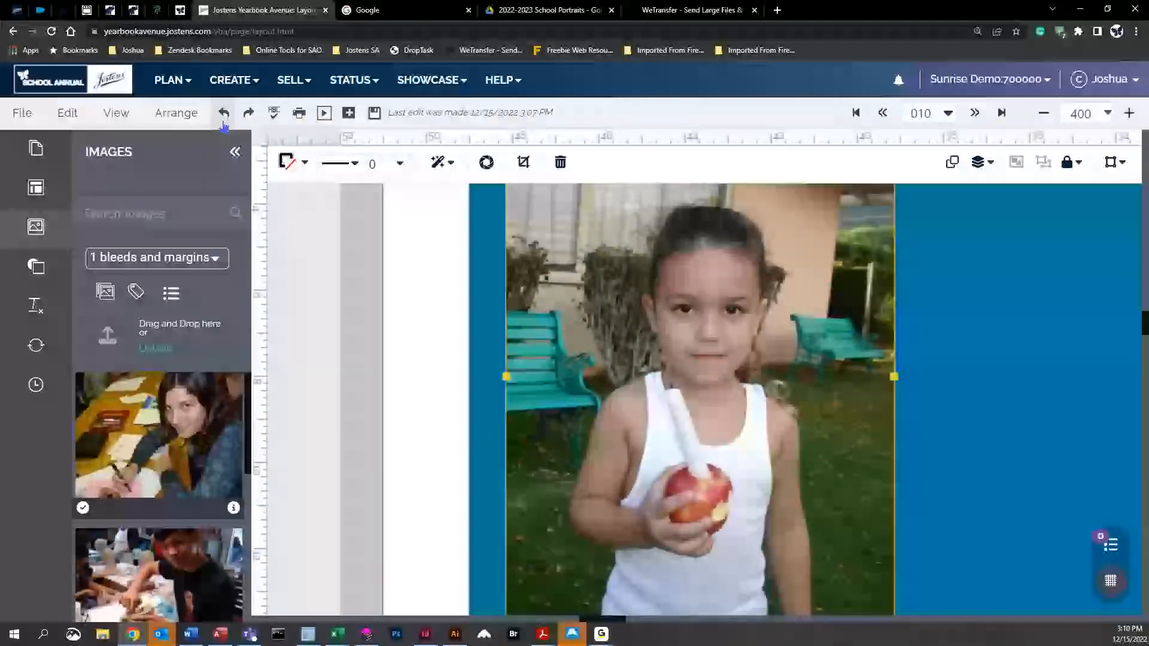
left_click(67, 112)
left_click(128, 114)
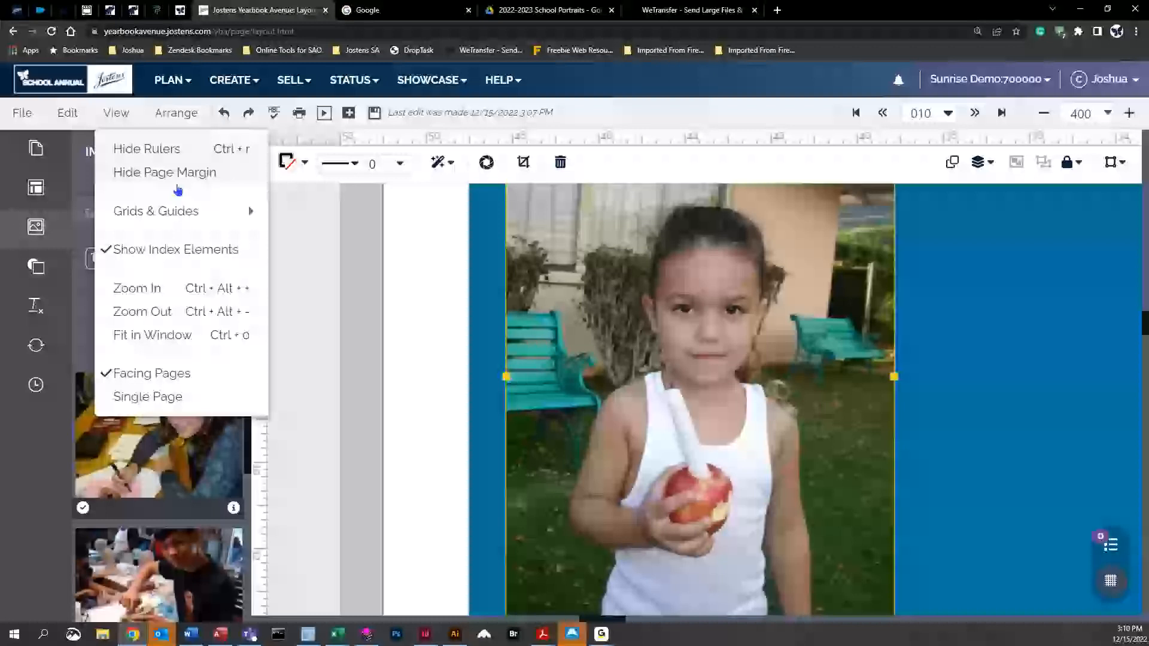
mouse_move(159, 213)
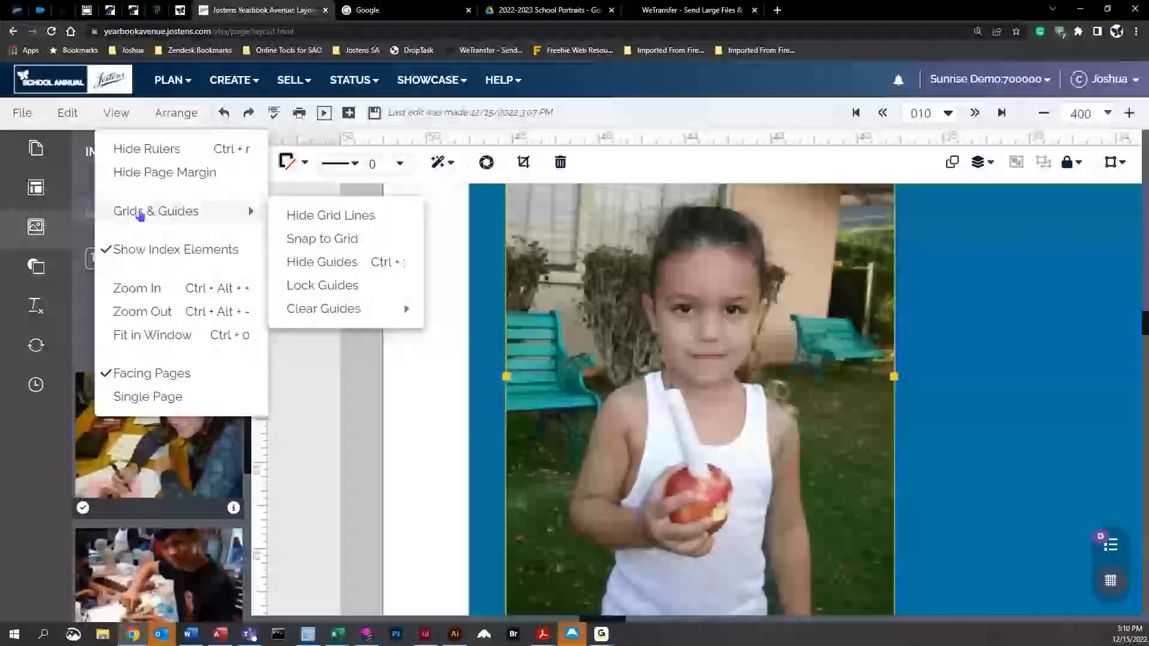
mouse_move(331, 317)
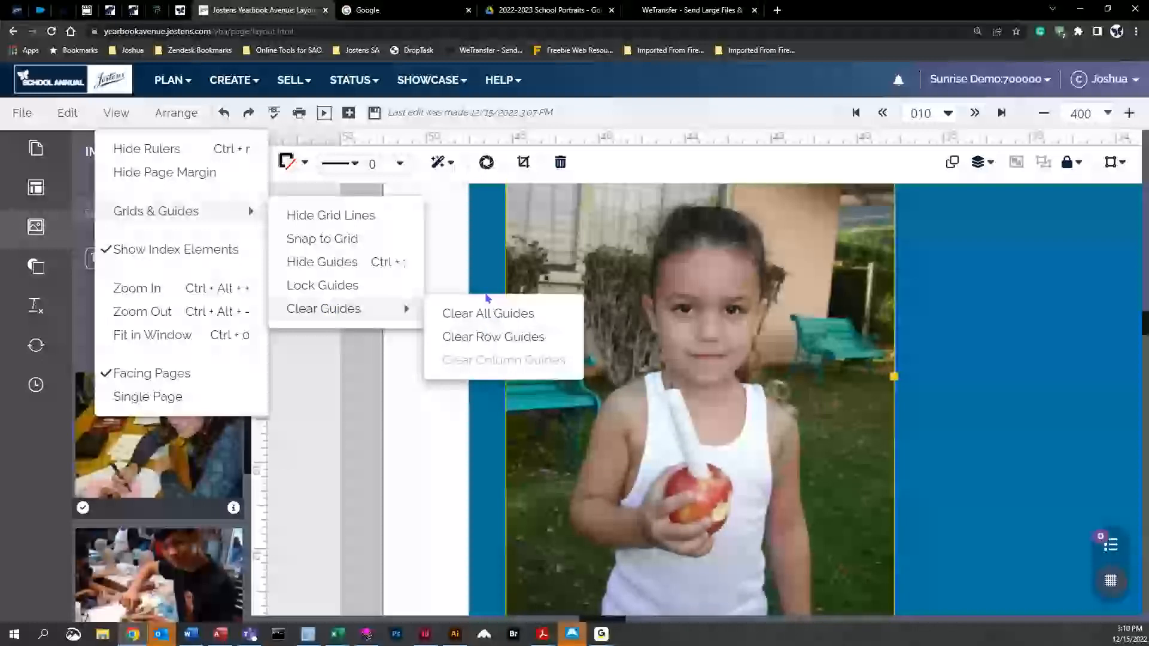
left_click(334, 261)
Add a horizontal guide along the blue block's top edge and a vertical guide along the left edge of the apple photo
scroll(428, 371, "up", 4)
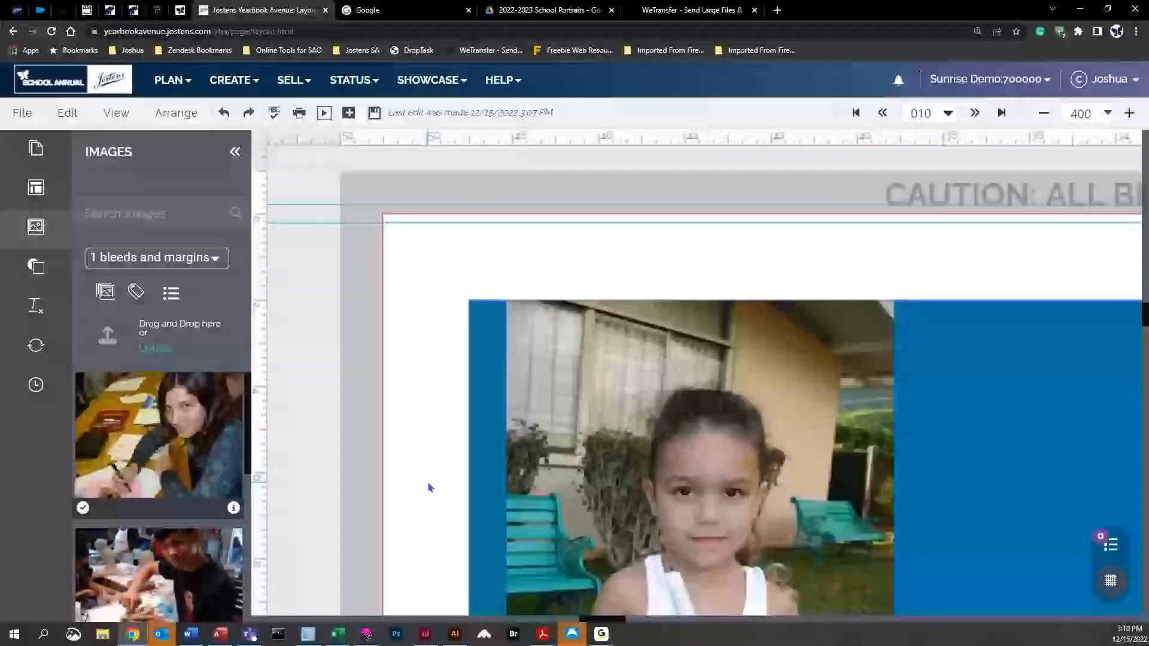
scroll(428, 486, "up", 3)
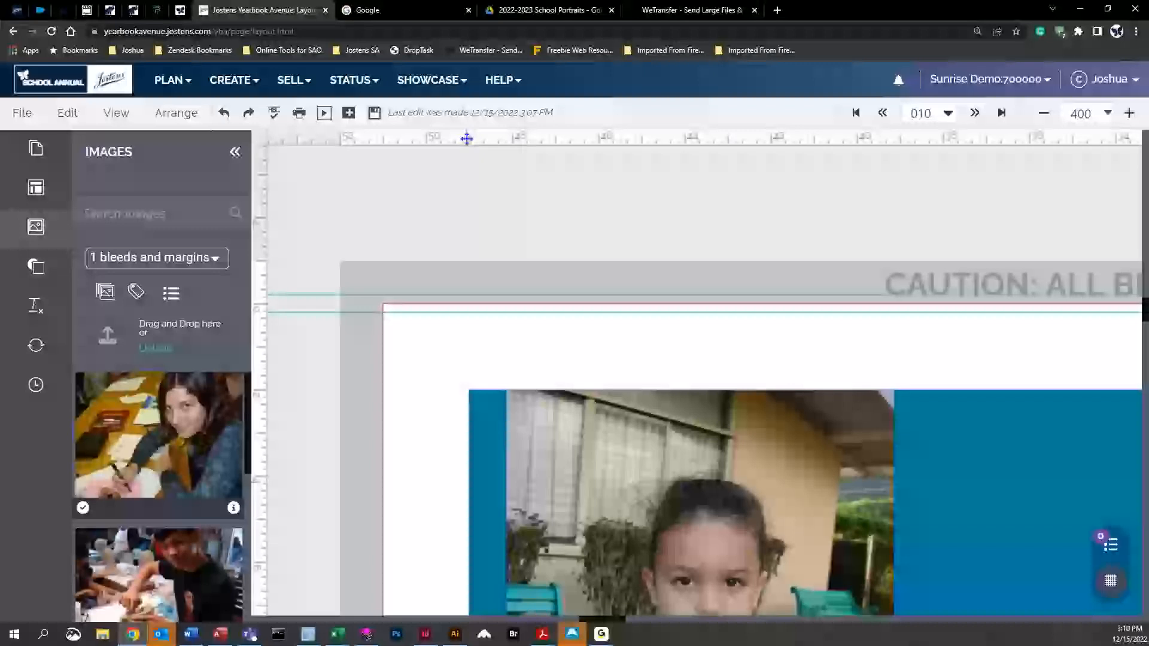
left_click_drag(466, 139, 472, 209)
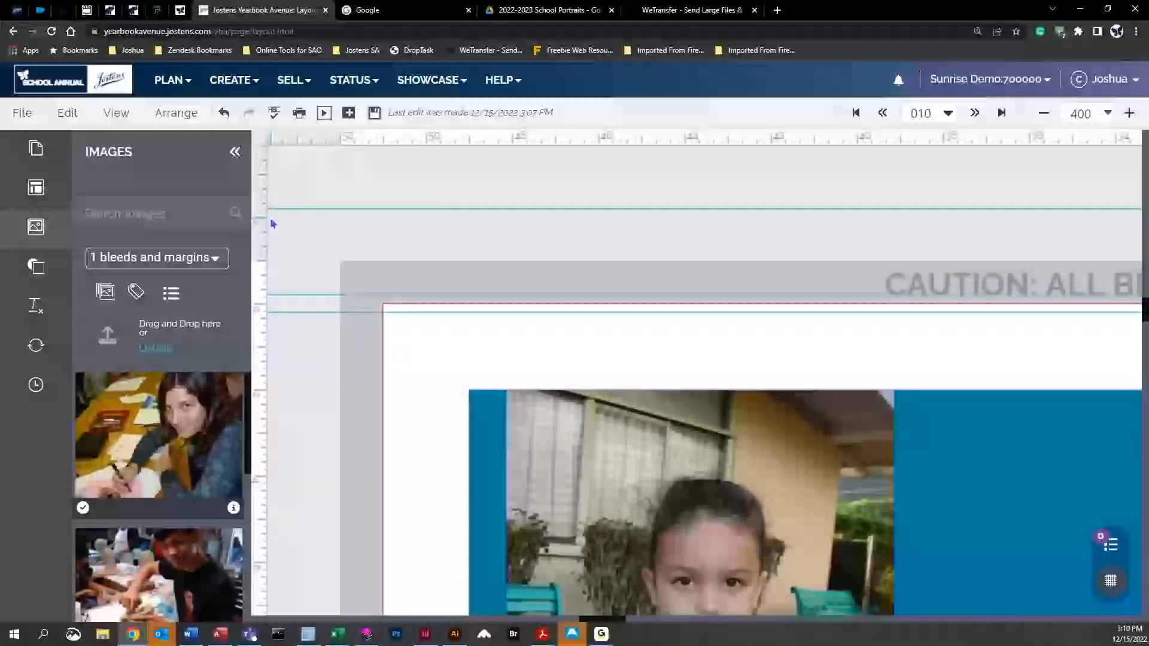
left_click_drag(261, 221, 506, 230)
left_click_drag(564, 209, 570, 390)
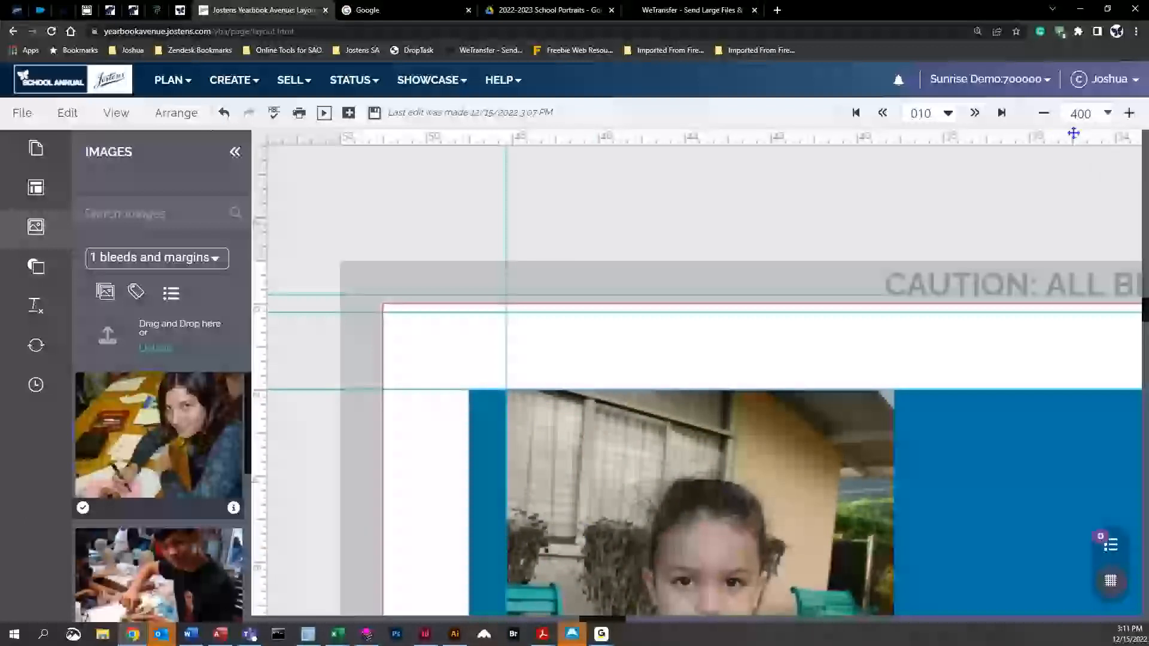
Zoom to 150% and line up the craft photo and the girl's photo beside the apple photo, with their tops at the horizontal guide
left_click(1108, 114)
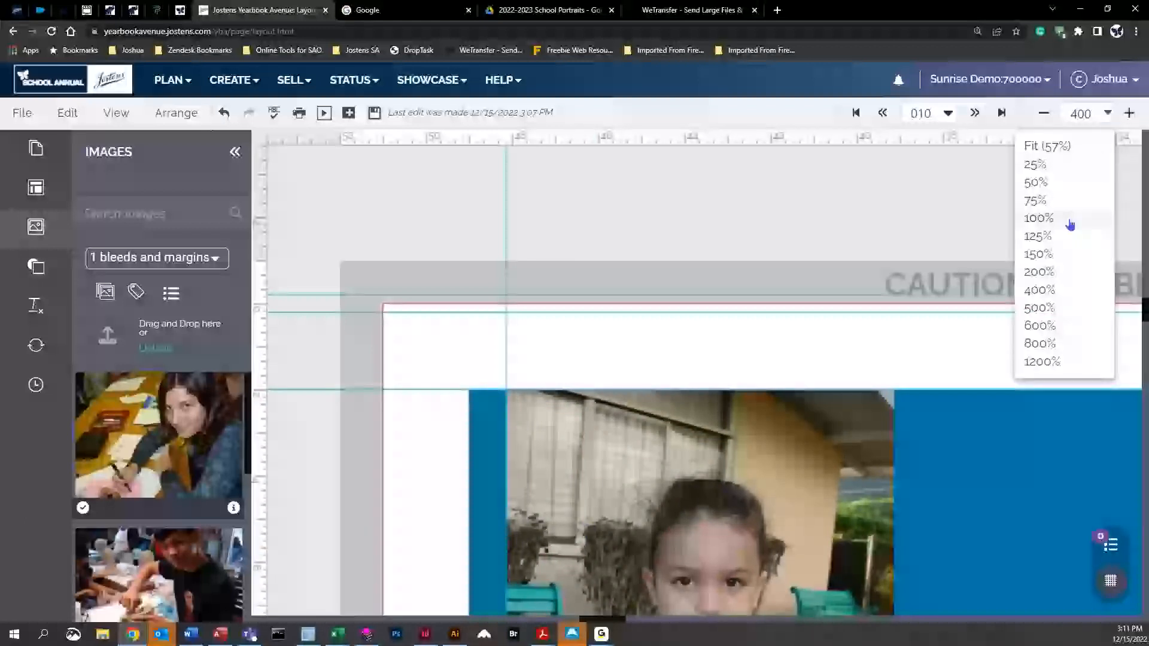
left_click(1065, 259)
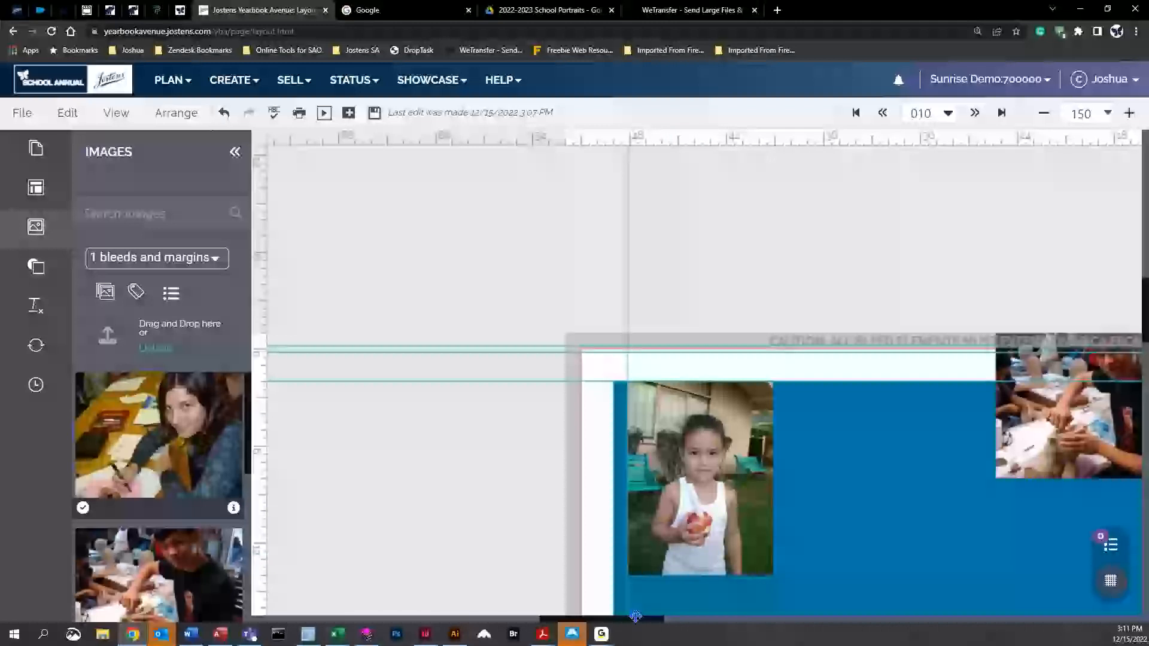
left_click_drag(636, 616, 679, 617)
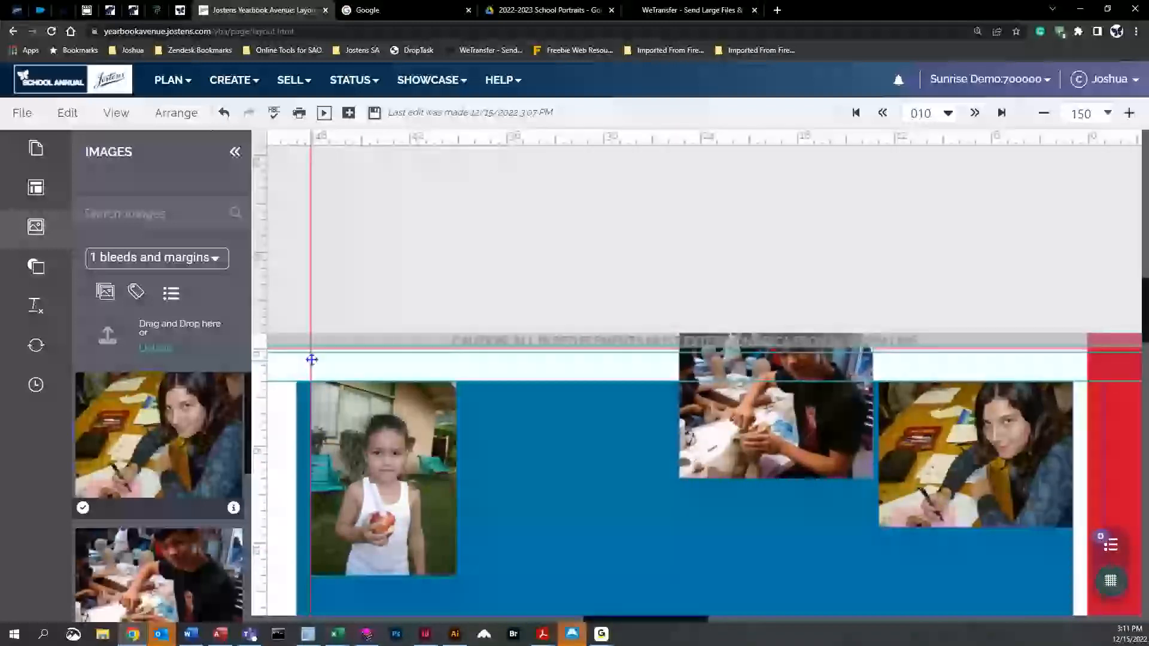
left_click(806, 413)
left_click_drag(806, 413, 603, 463)
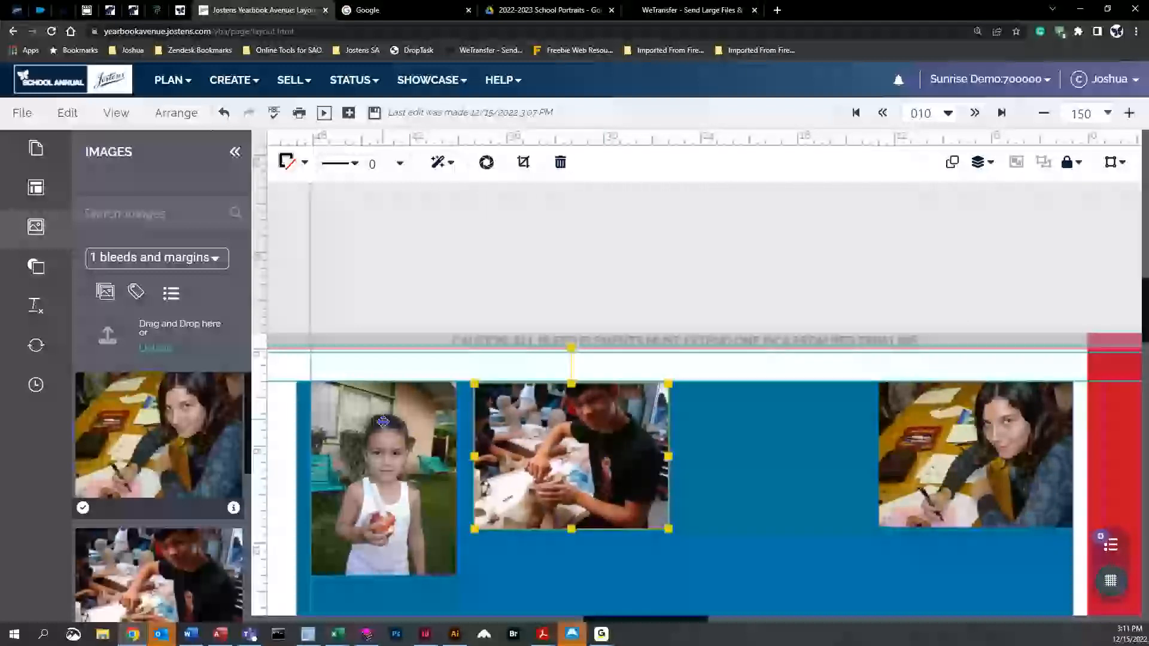
left_click_drag(1058, 429, 861, 431)
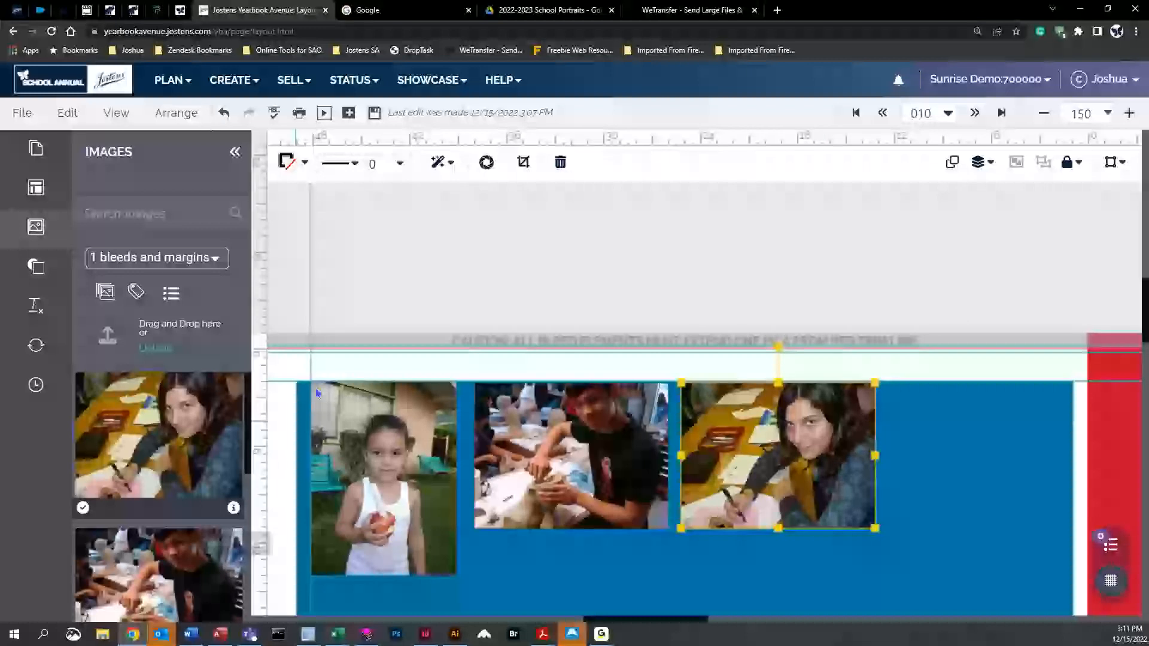
Add a horizontal guide at the apple photo's bottom edge and move the craft and girl's photos down to different heights between the guides
left_click_drag(625, 139, 574, 577)
left_click_drag(602, 436, 602, 445)
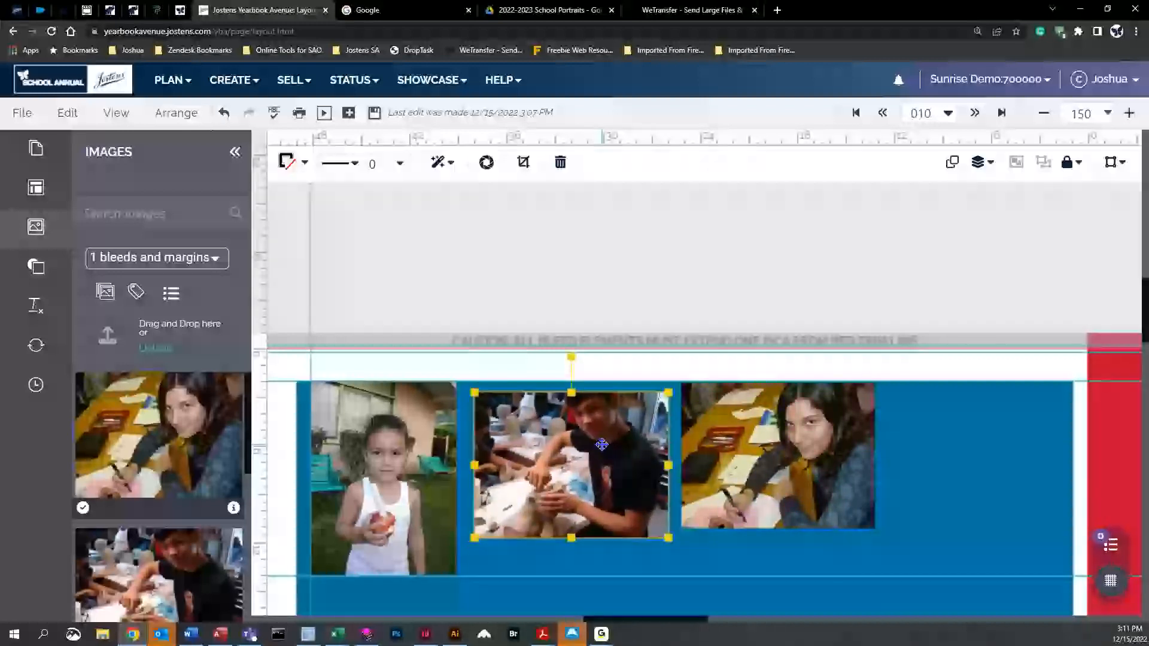
left_click_drag(738, 437, 736, 476)
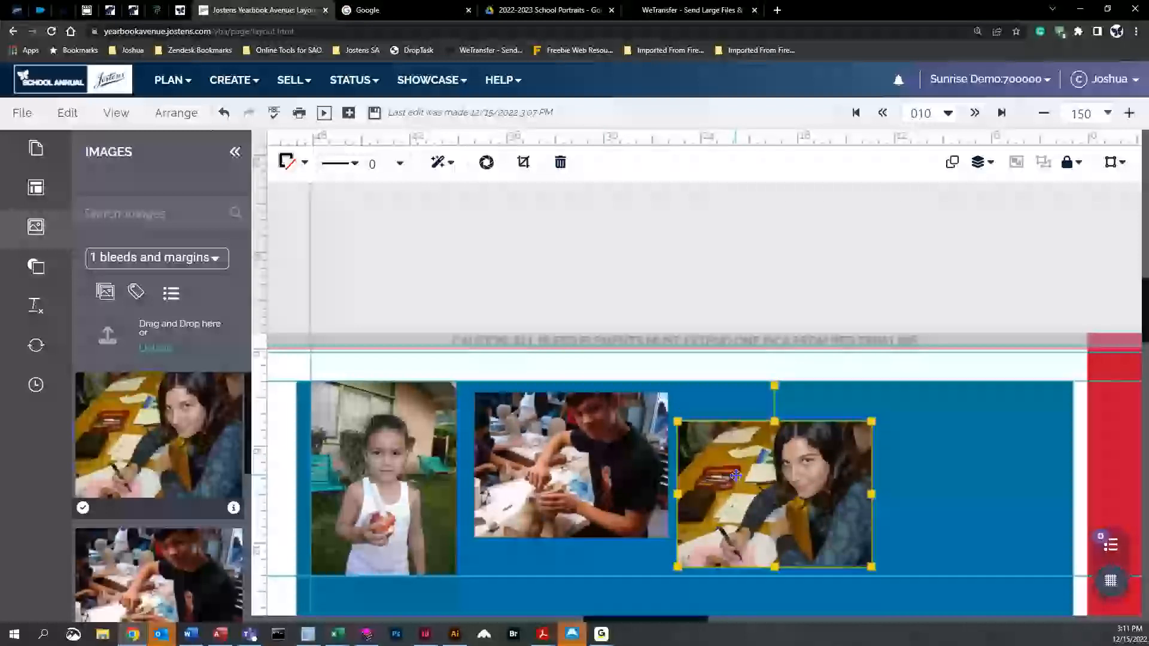
left_click(662, 277)
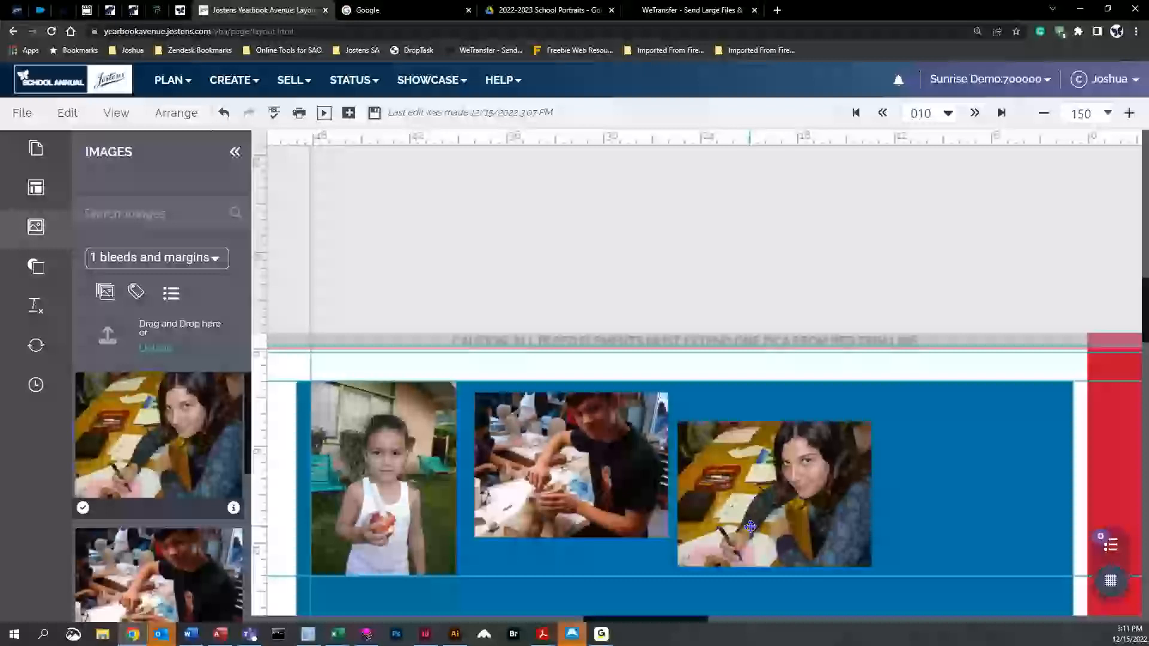
Clear all row and column guides from the spread
left_click(116, 112)
mouse_move(227, 216)
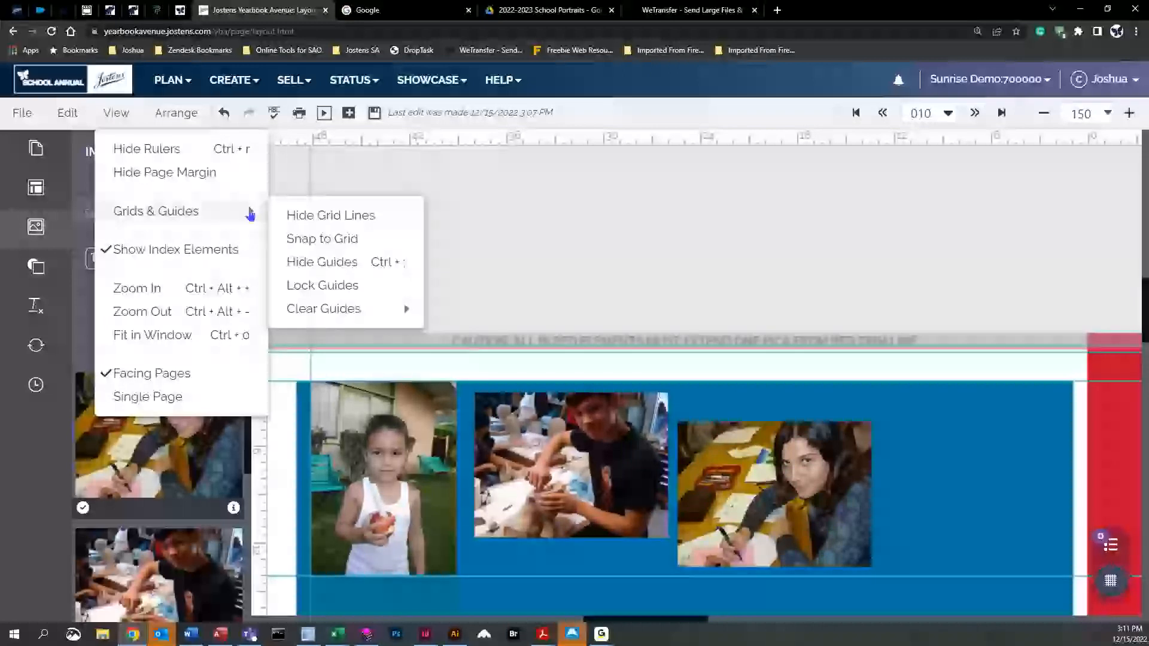
mouse_move(350, 312)
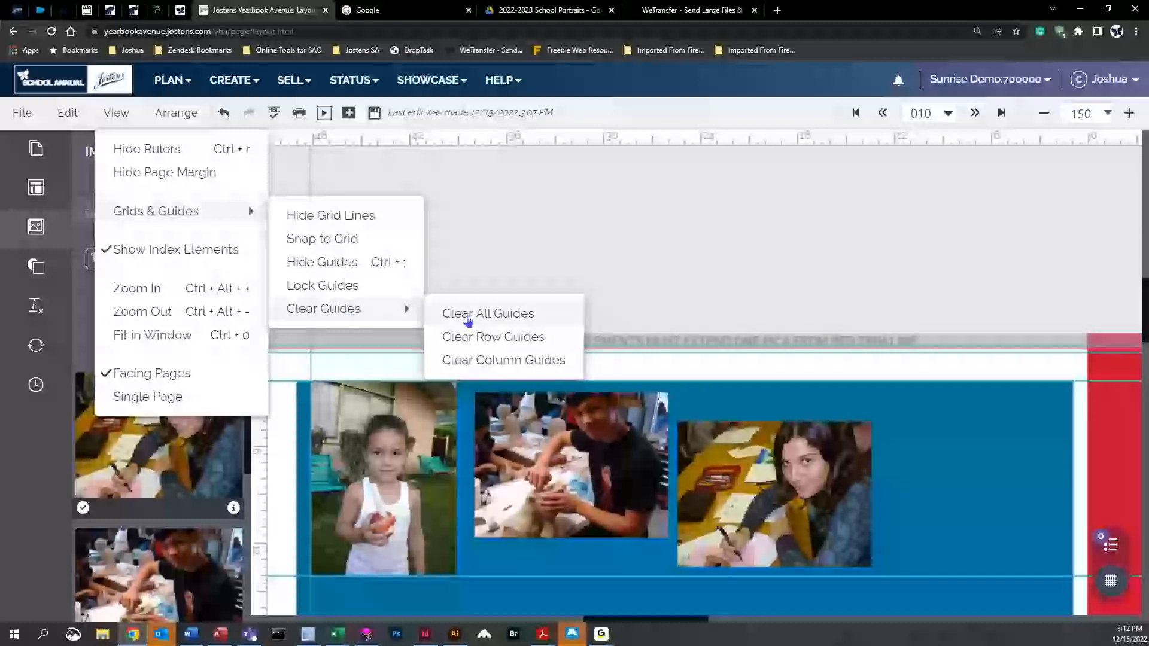
left_click(489, 314)
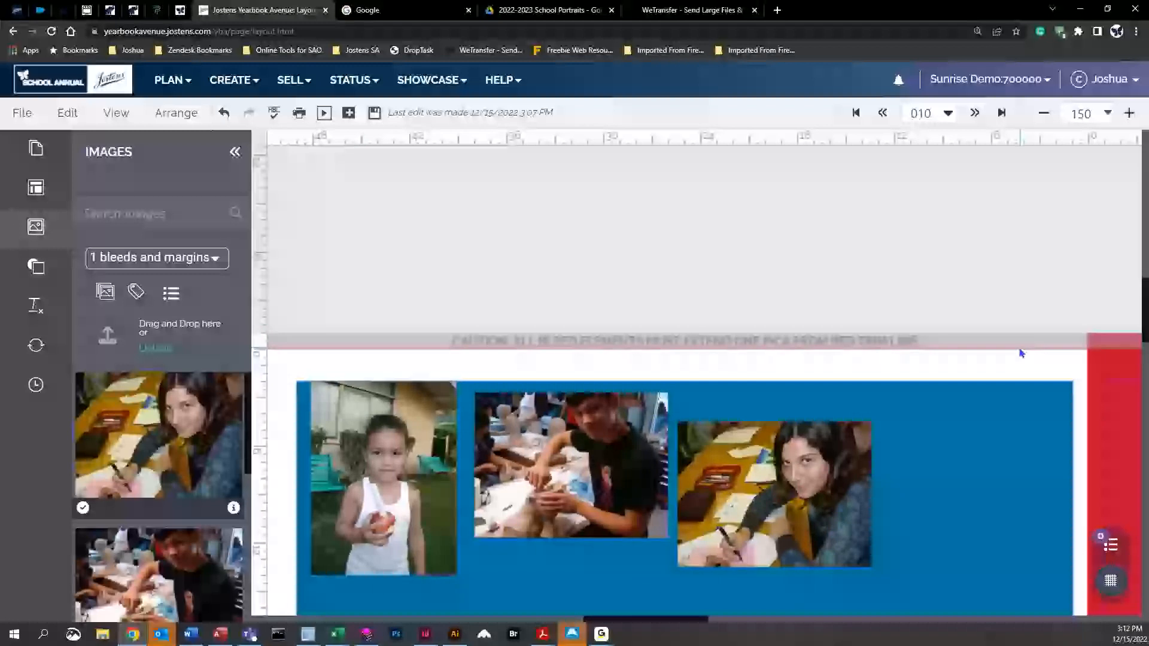
Fit the spread in the window and switch it to single page view, saving the changes first
left_click(116, 113)
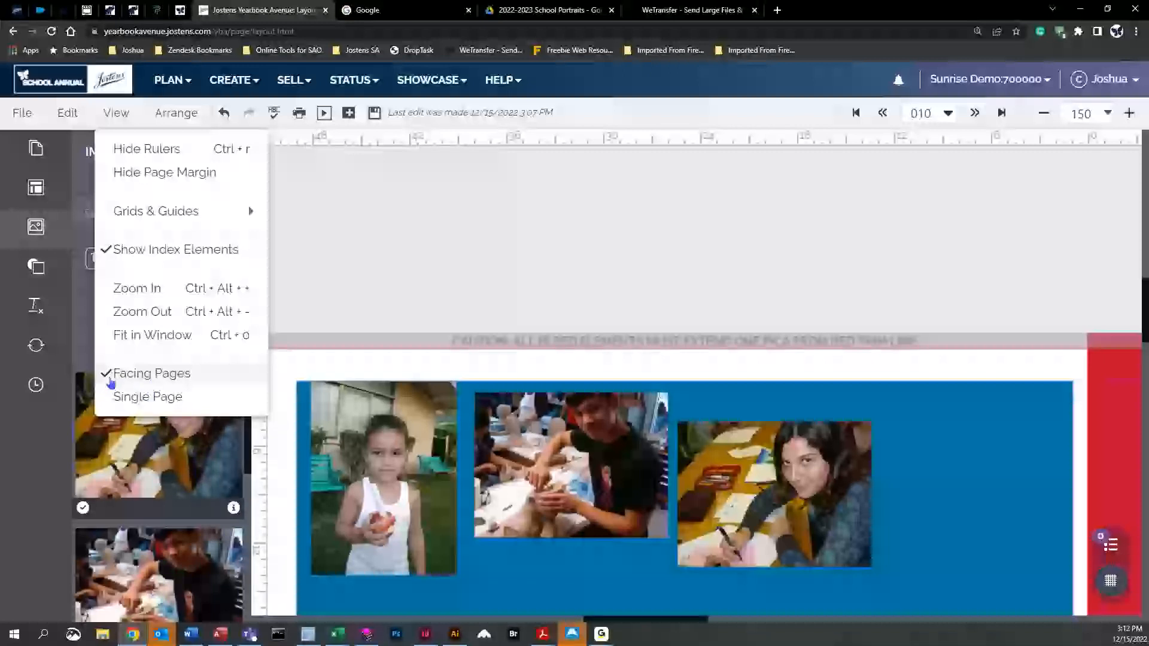
left_click(1107, 113)
left_click(1048, 146)
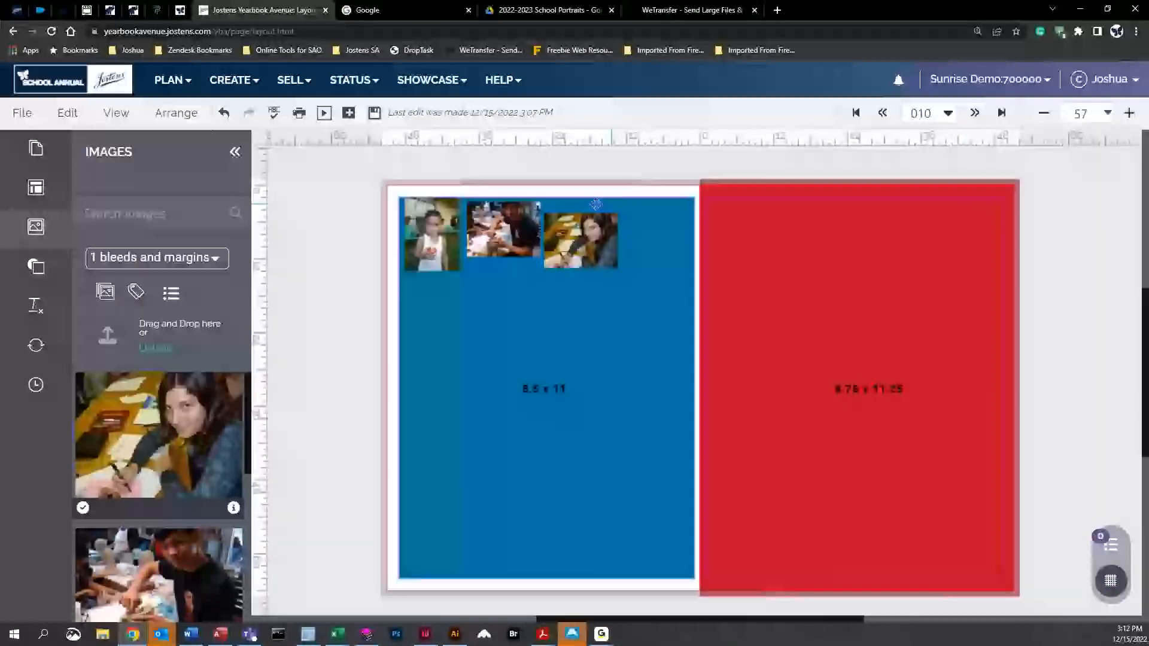
left_click(116, 114)
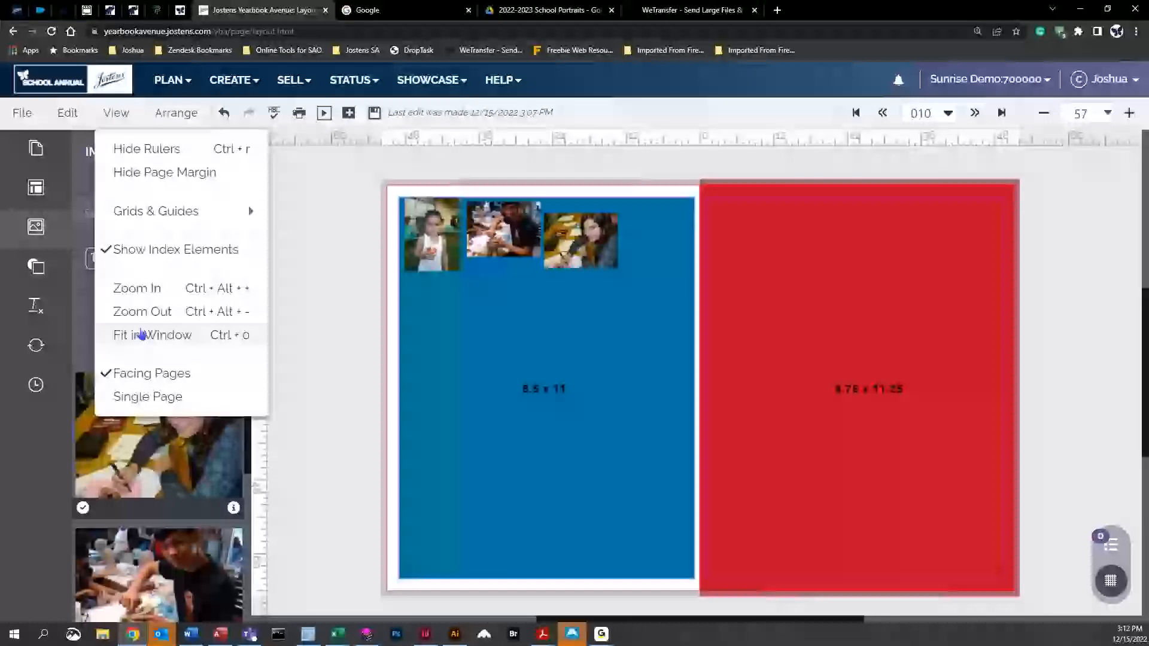
left_click(145, 398)
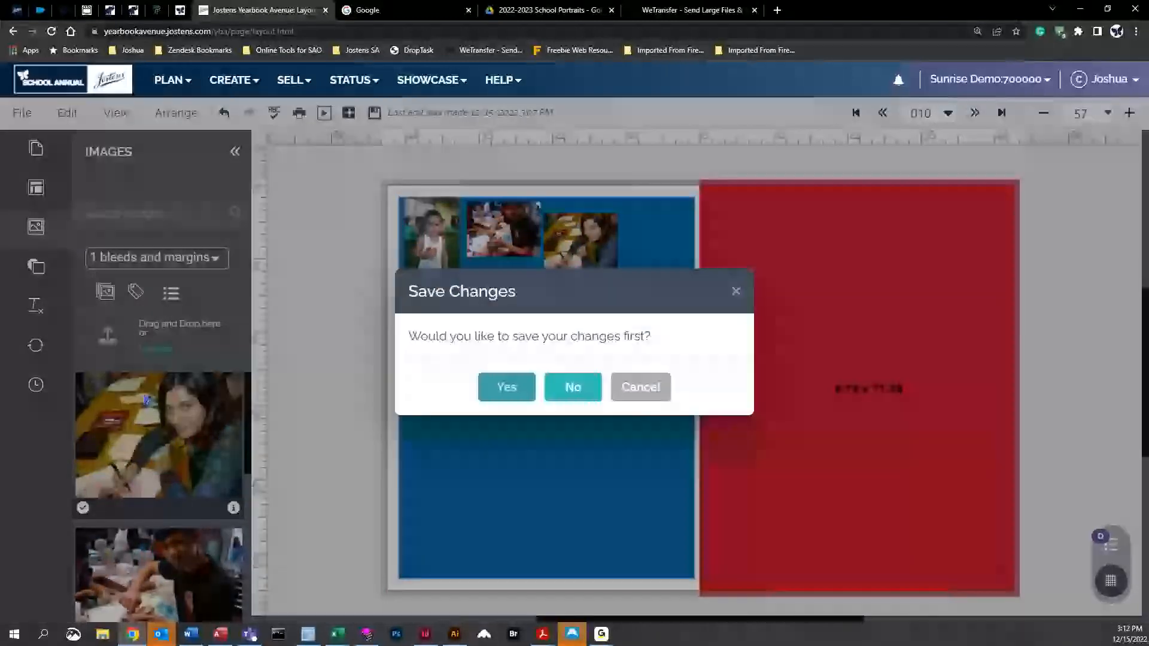
left_click(526, 386)
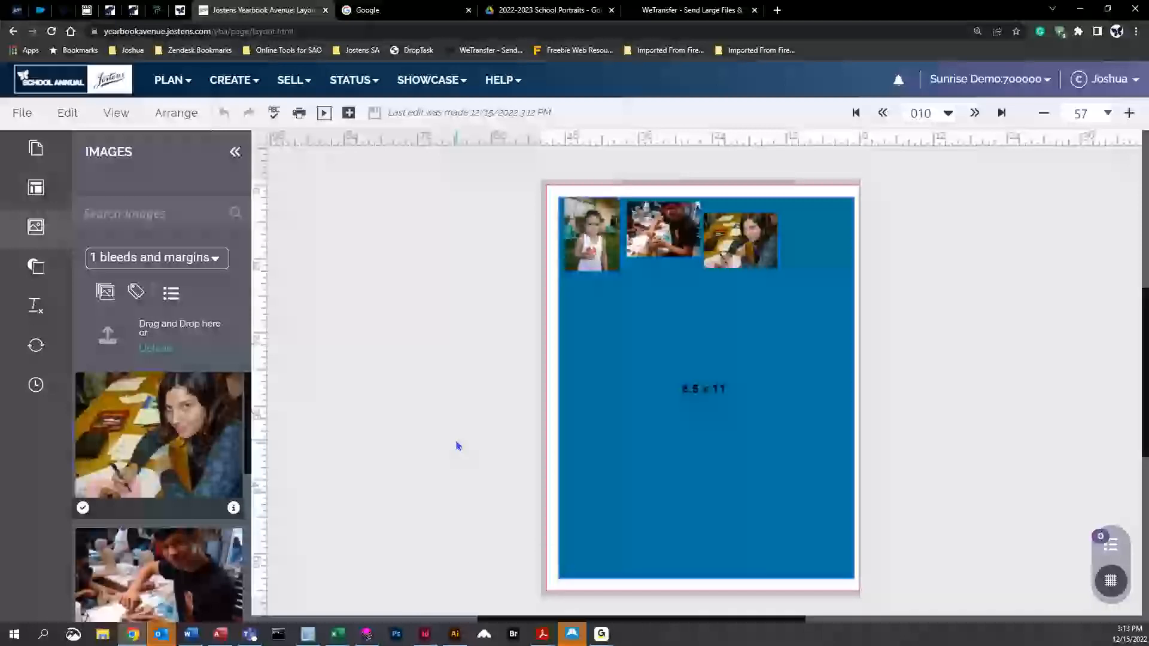
View page 011 on its own, return to page 010 and switch back to facing pages view
left_click(975, 114)
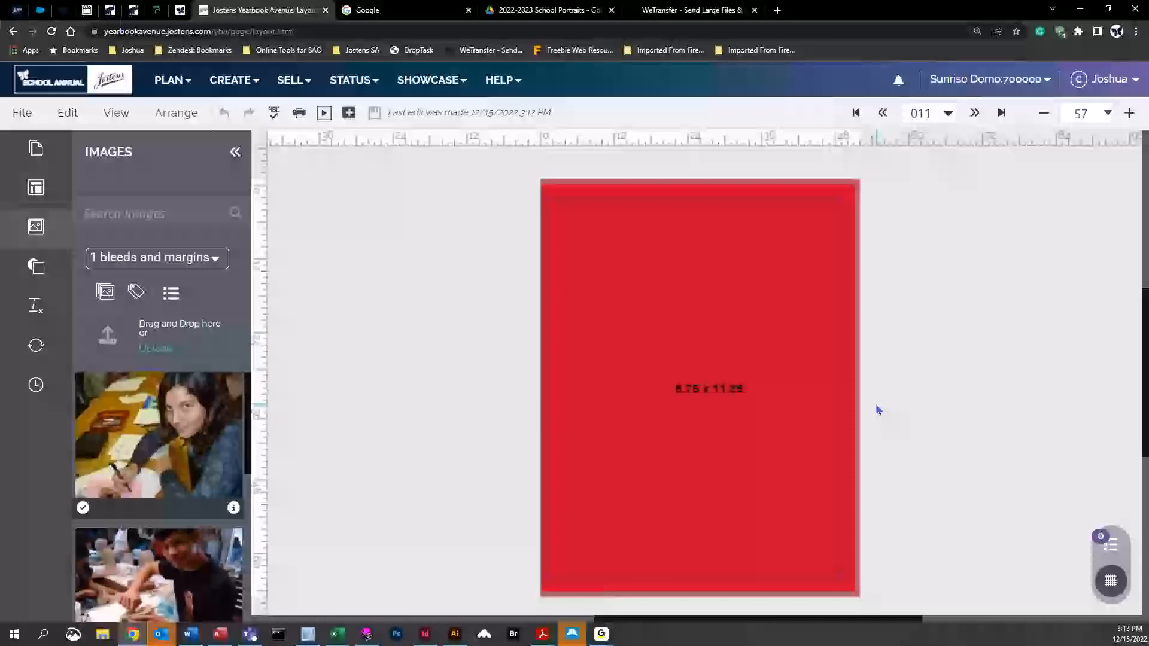
left_click(883, 113)
left_click(115, 113)
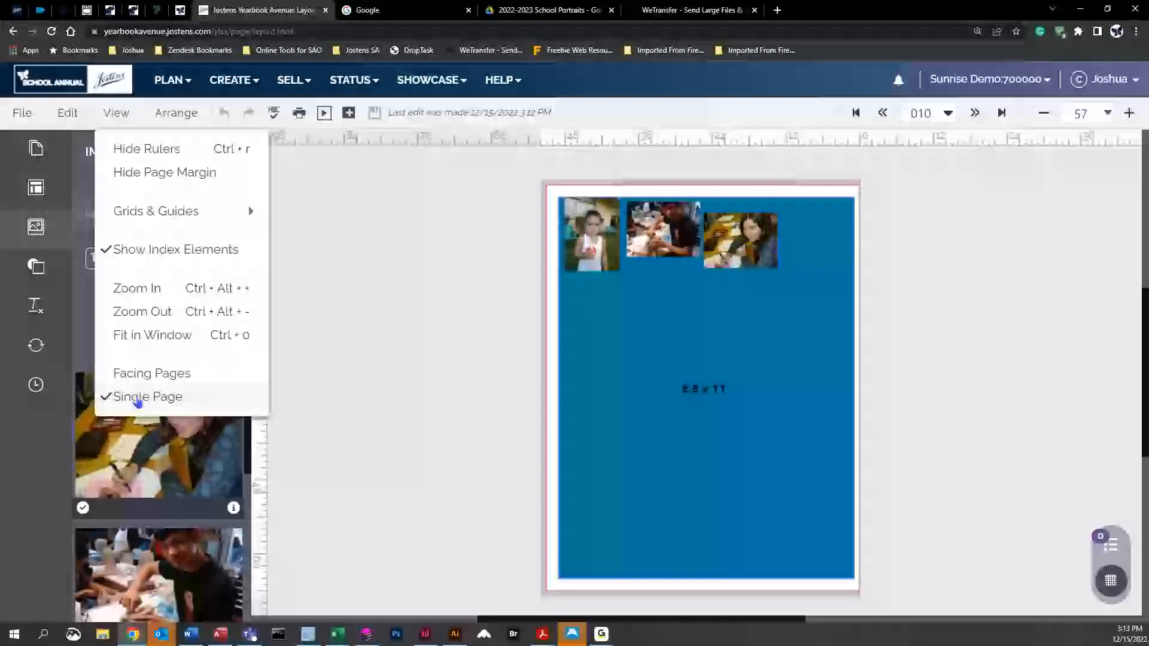
left_click(140, 376)
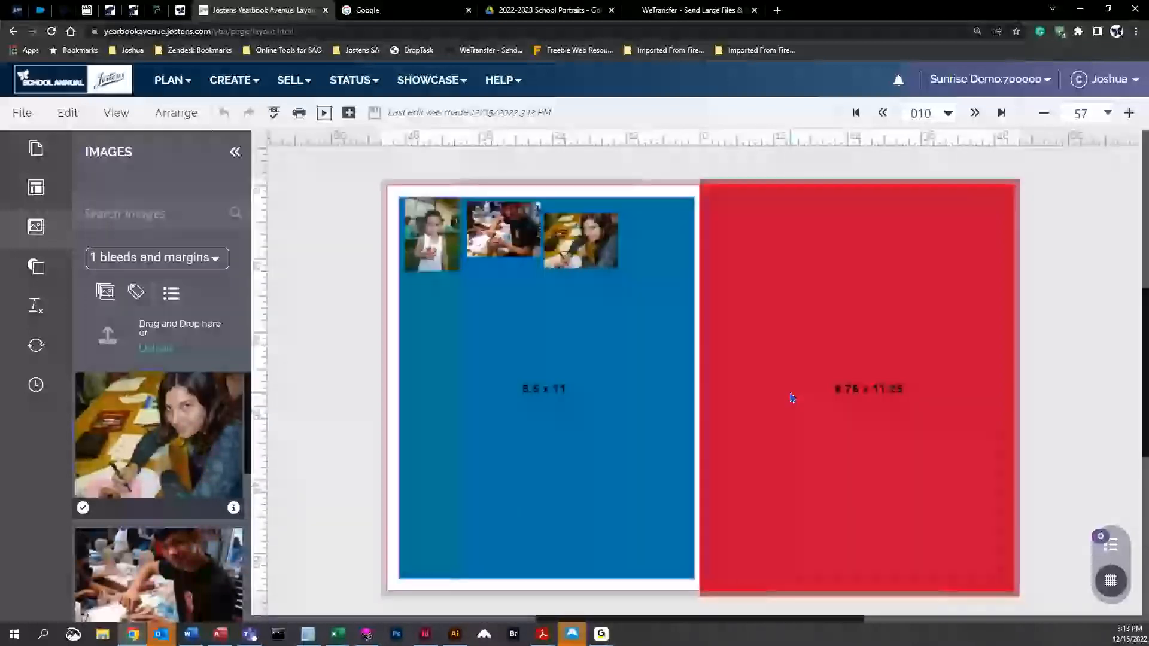
Examine the arrangement commands without a selection and the lock option available for the girl's photo
left_click(185, 112)
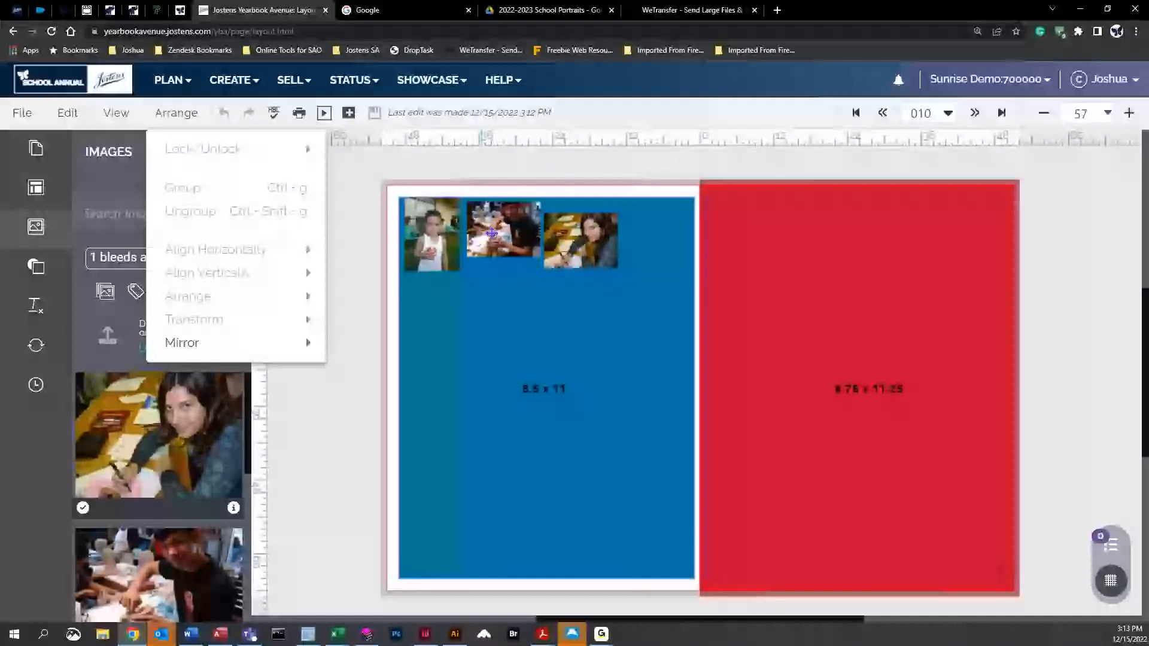
left_click(579, 233)
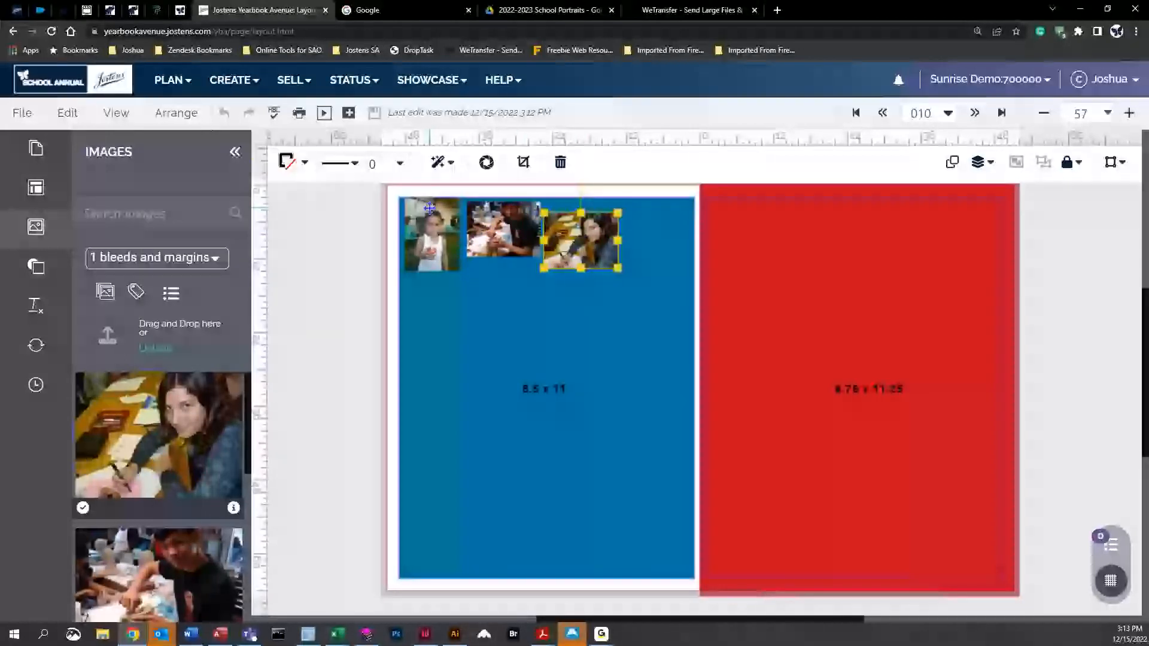
left_click(171, 117)
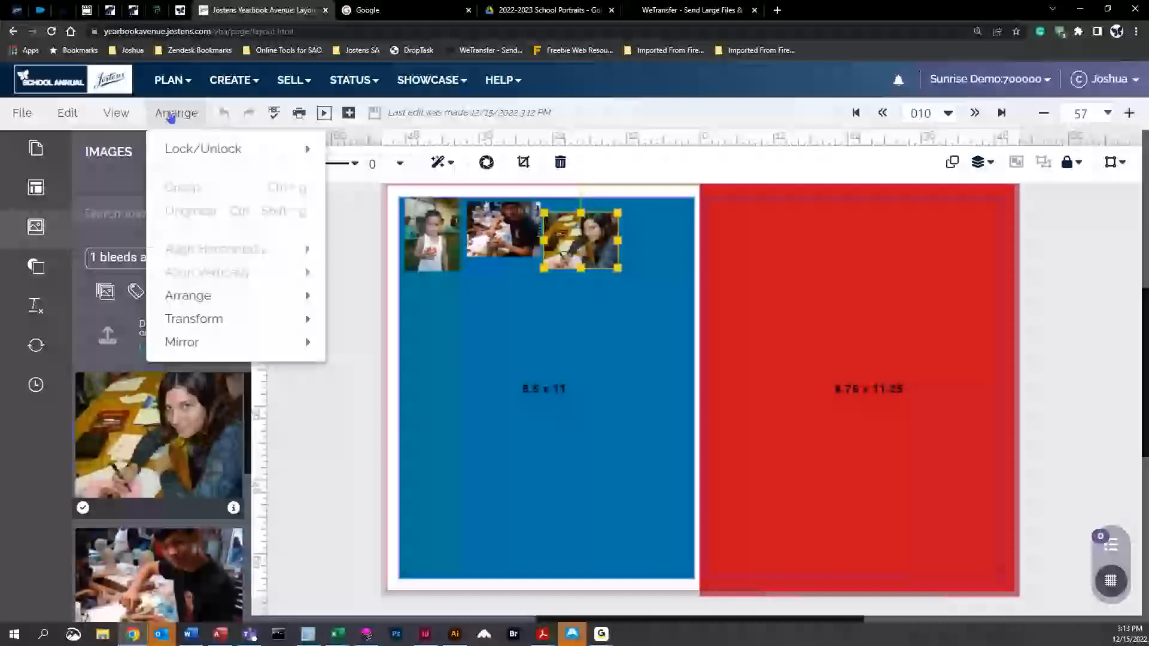
mouse_move(312, 153)
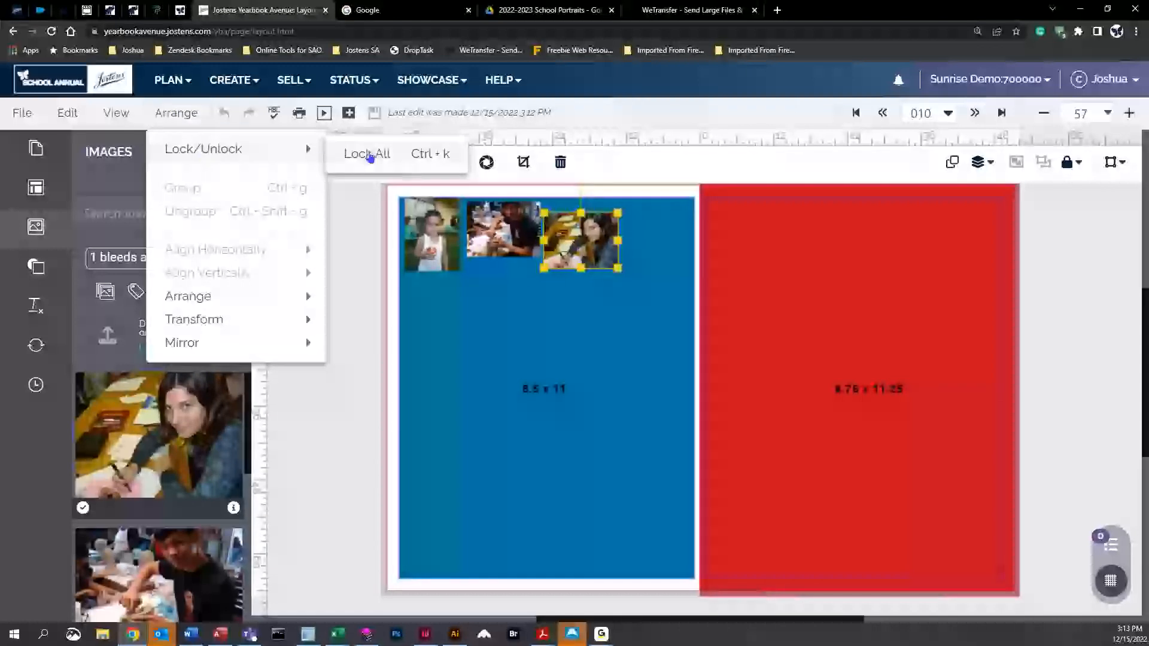
left_click(589, 255)
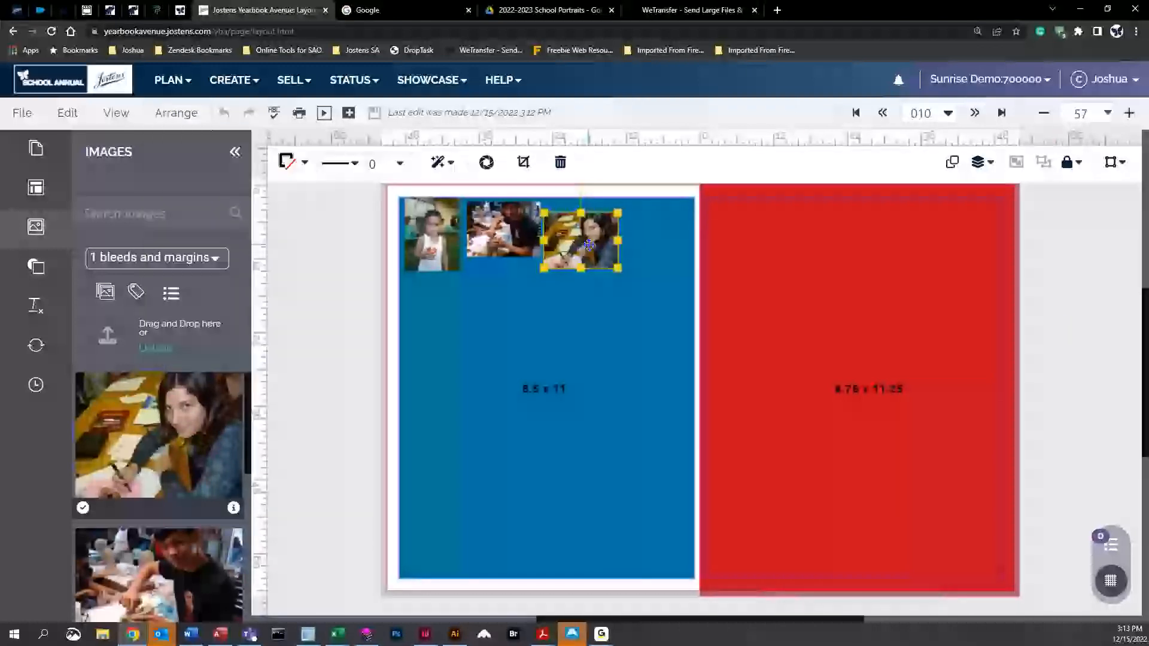
left_click(638, 230)
left_click(573, 244)
left_click(347, 262)
left_click(432, 227)
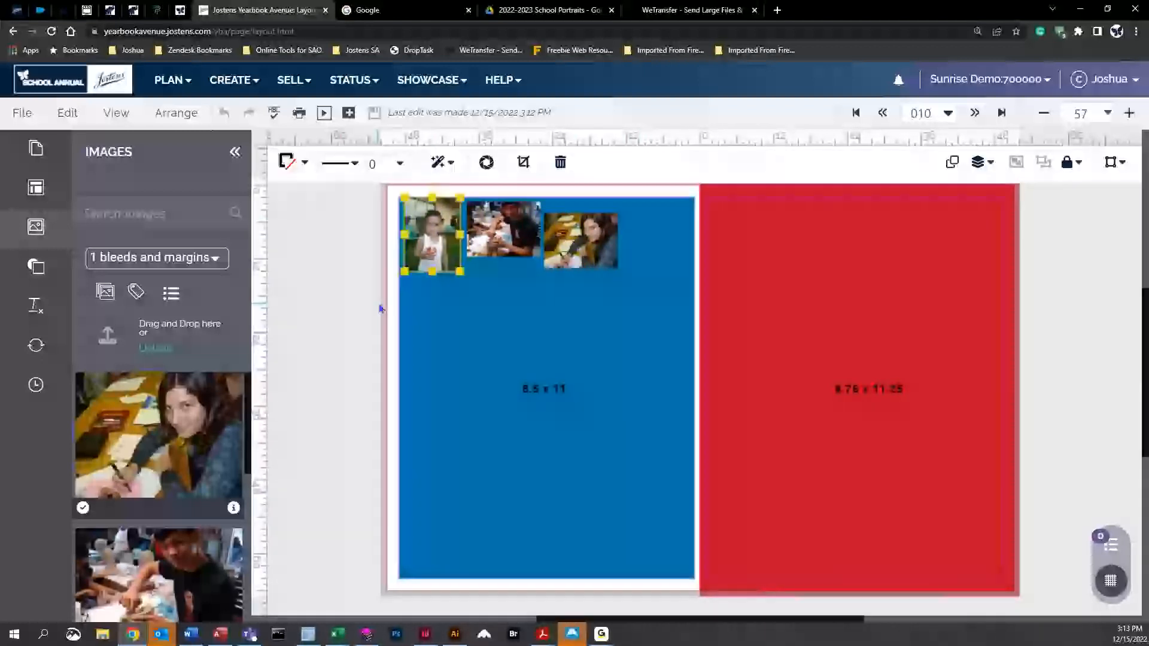
left_click(337, 262)
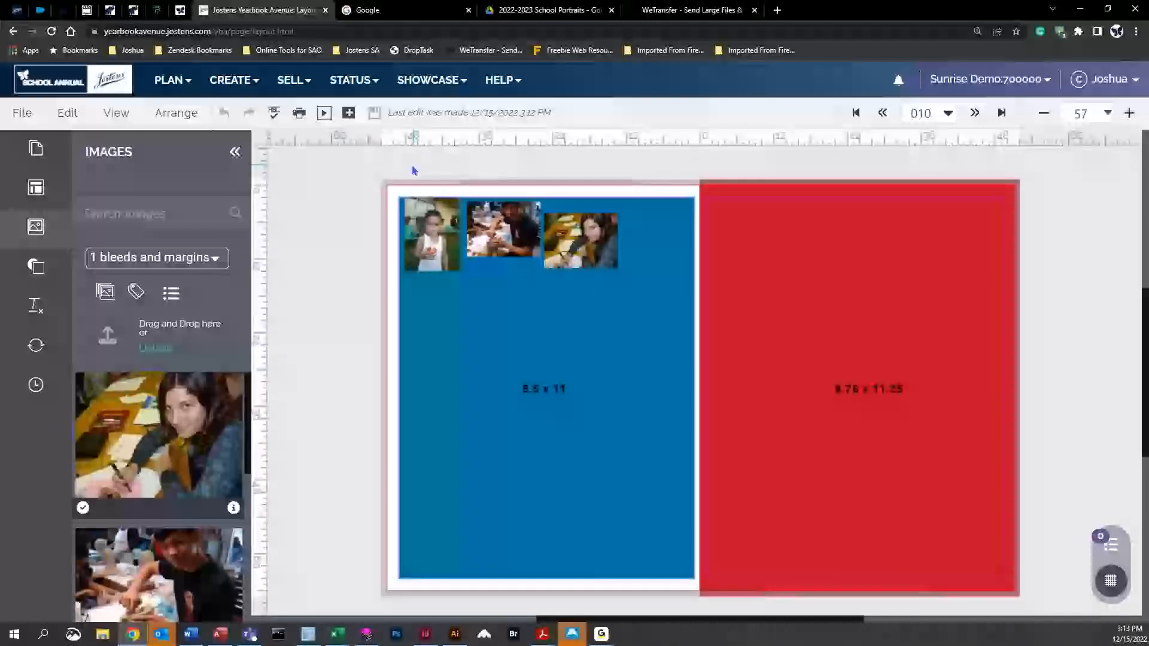
Turn on Lock All for the apple photo and turn it off again
left_click(418, 204)
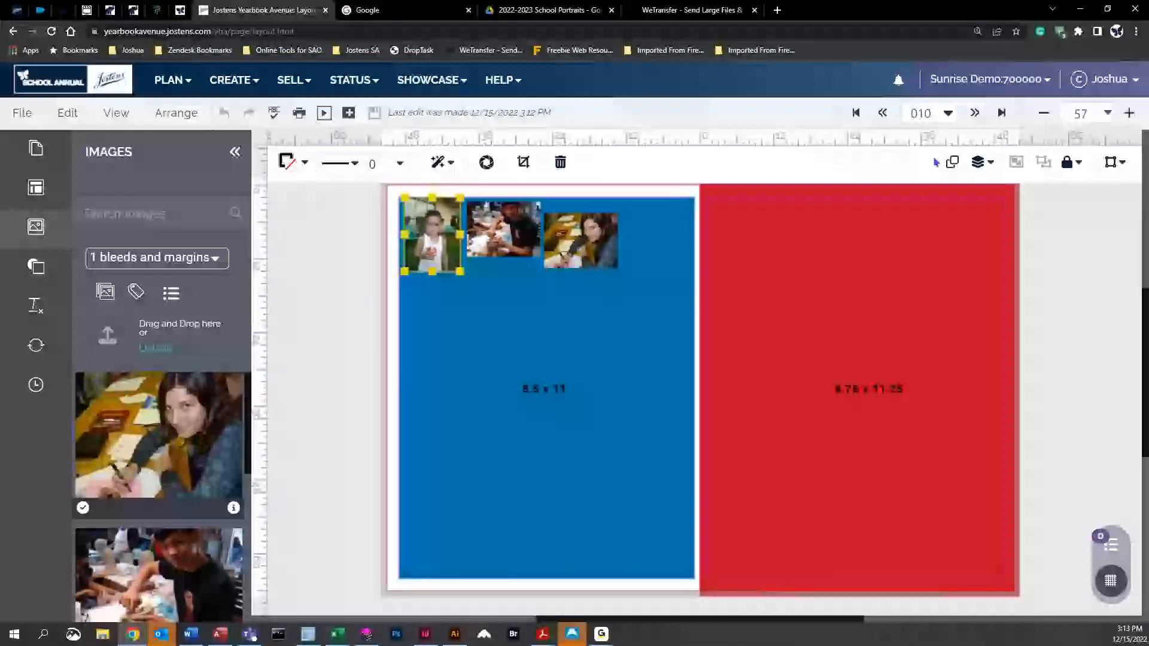
left_click(1074, 166)
left_click(933, 242)
left_click(933, 242)
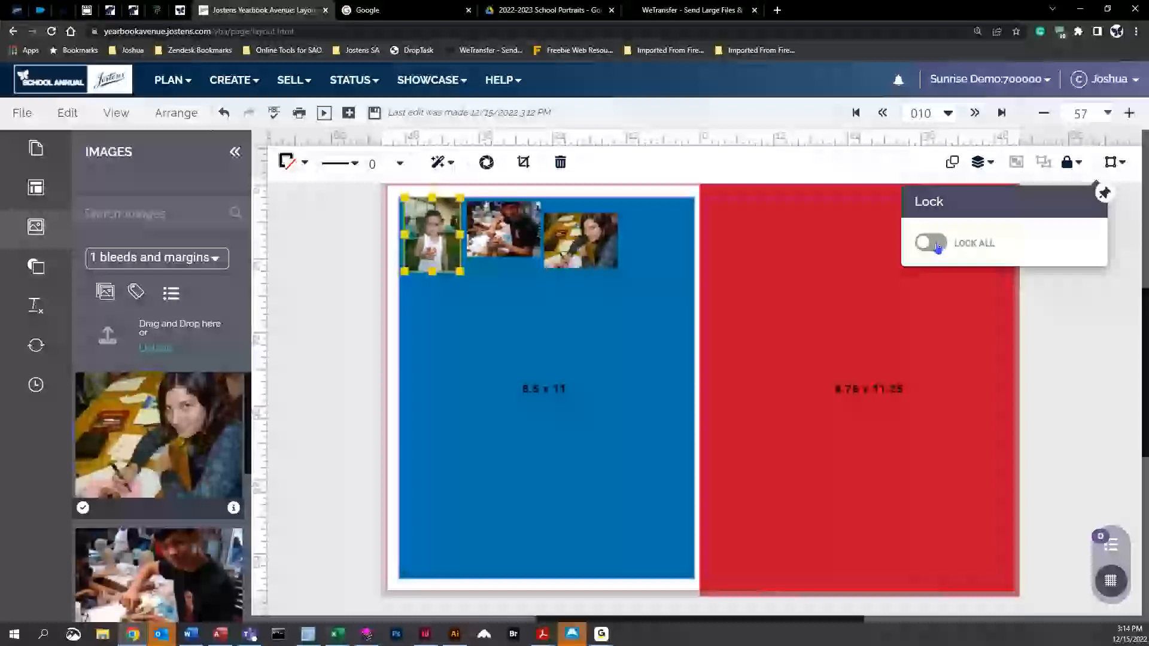
left_click(308, 267)
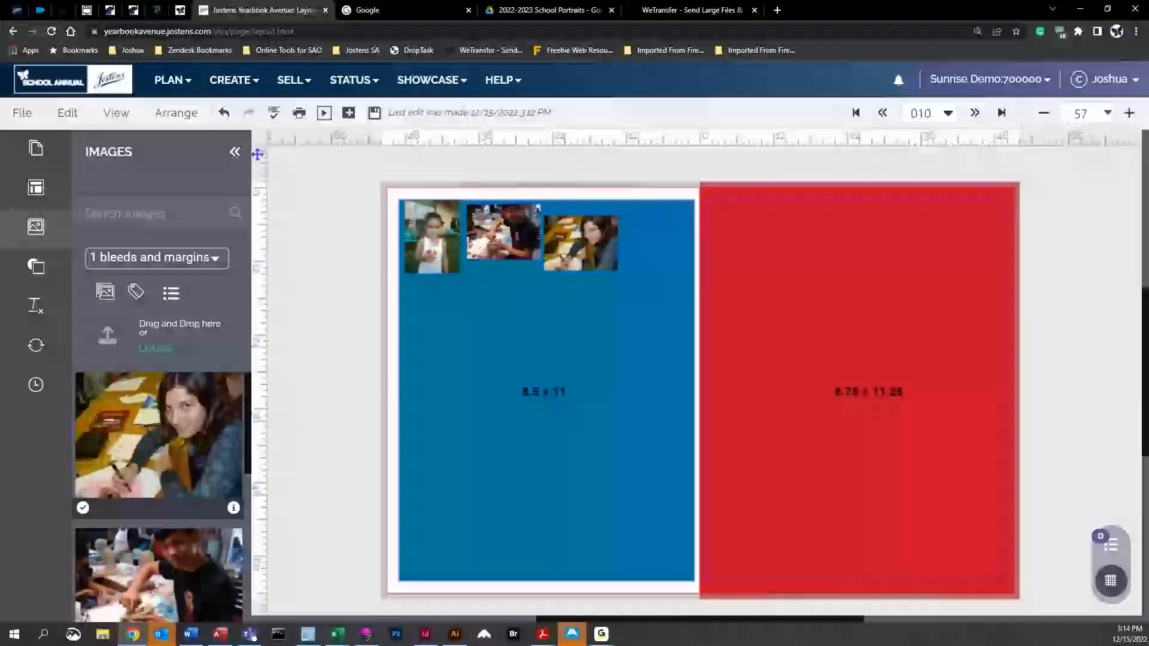
Group the three photos together with the blue page's objects, and undo the grouping
left_click(176, 112)
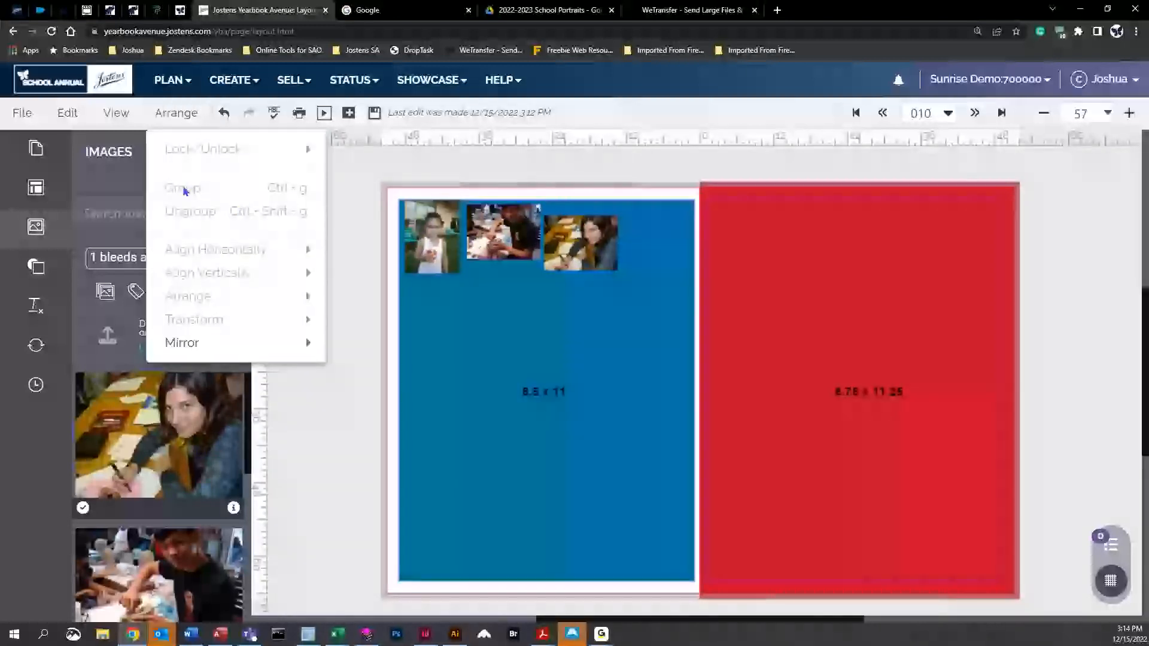
left_click(383, 284)
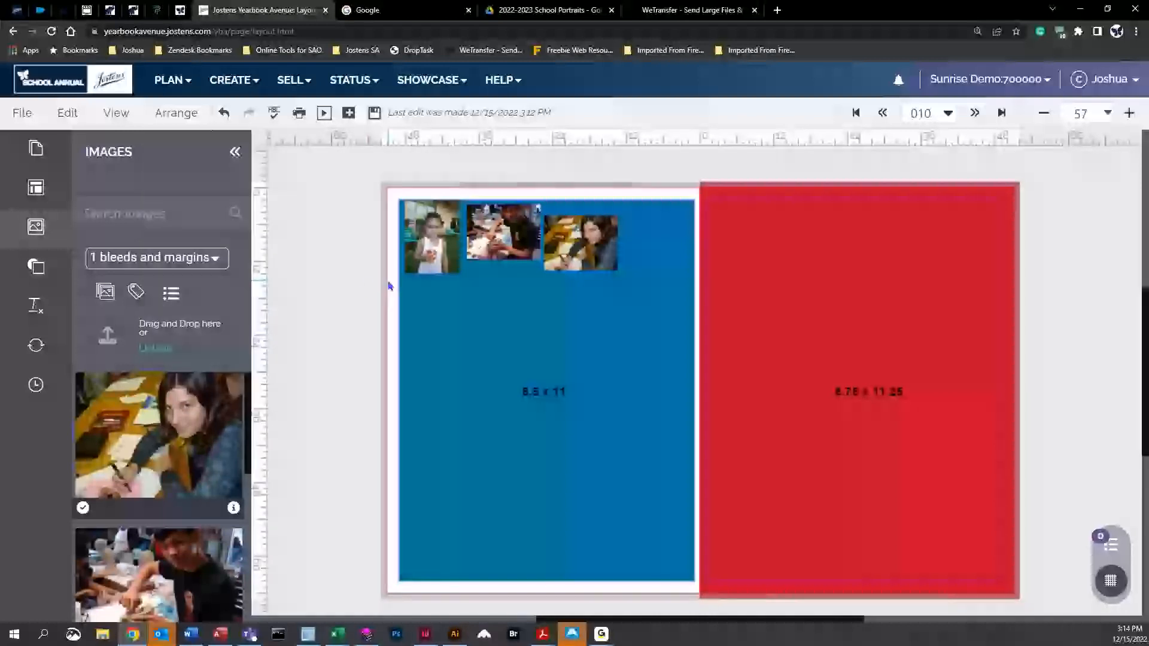
left_click_drag(362, 279, 622, 258)
left_click(176, 113)
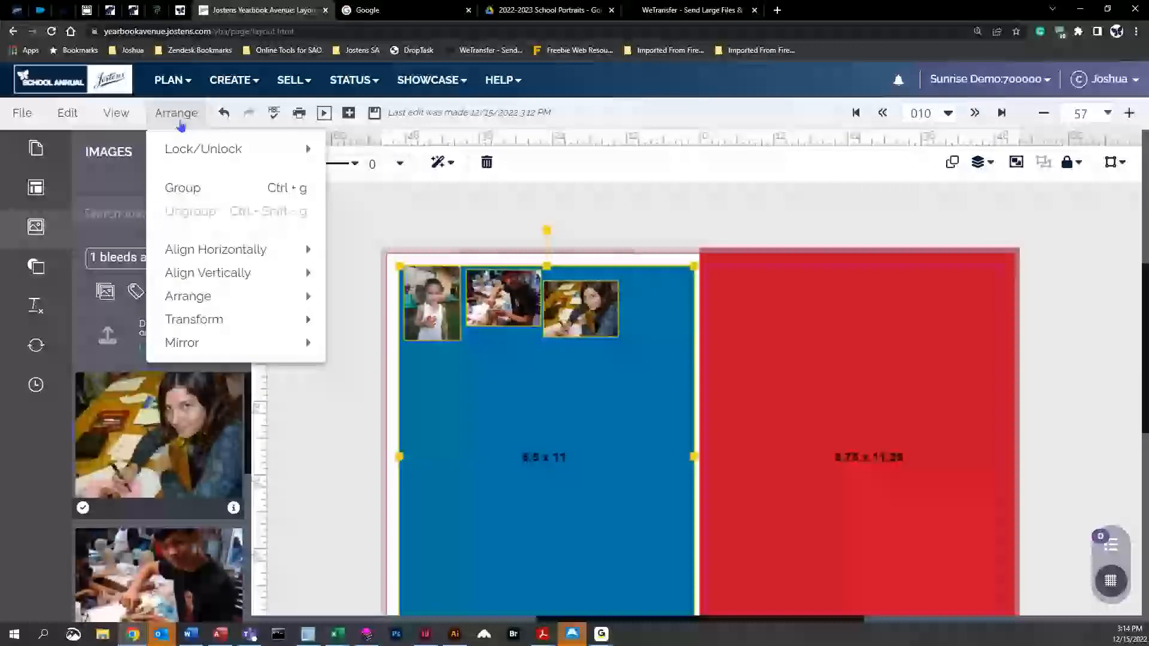
left_click(196, 189)
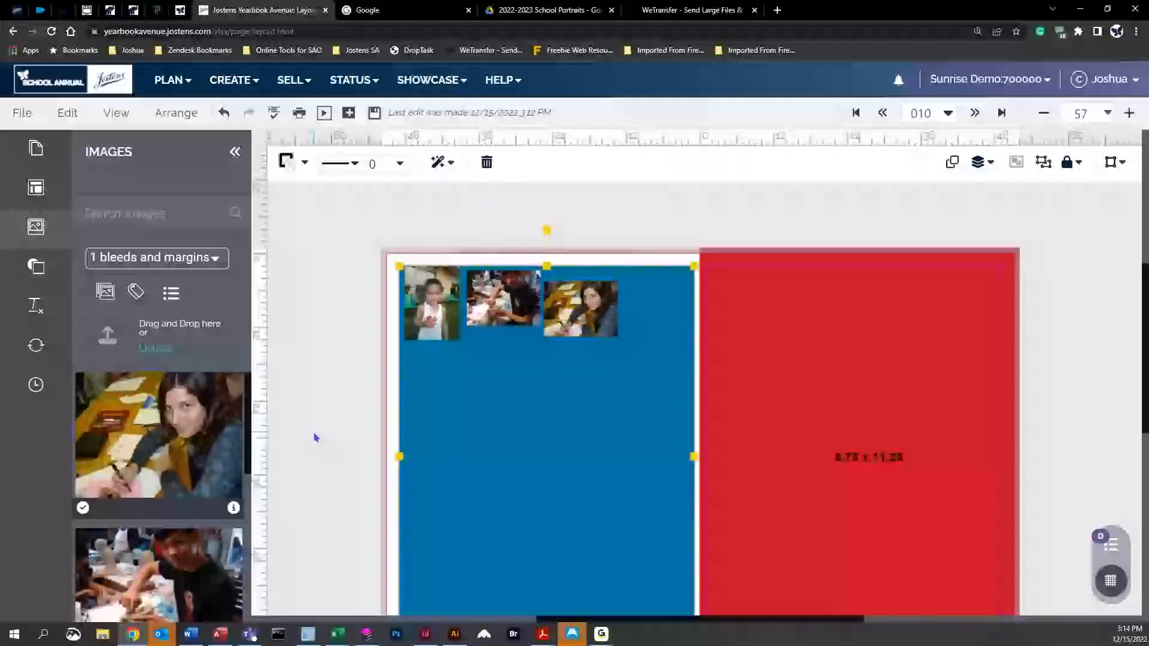
left_click(223, 112)
Group the photos and the blue page's objects again, and ungroup them
left_click_drag(334, 226, 670, 398)
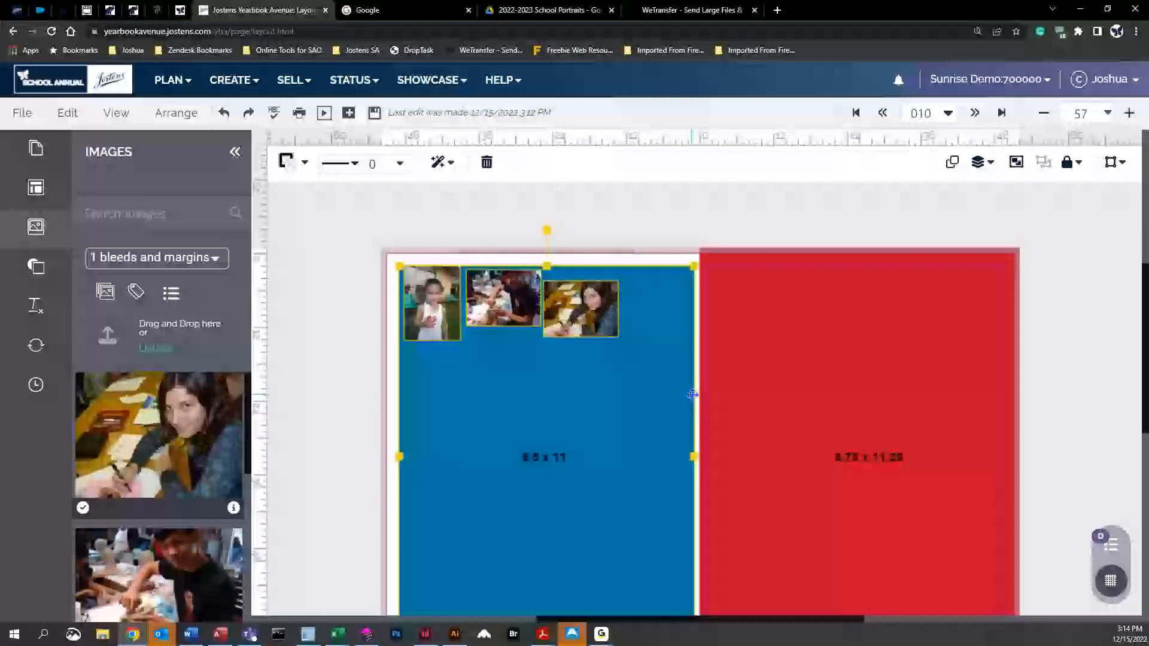
left_click(1016, 163)
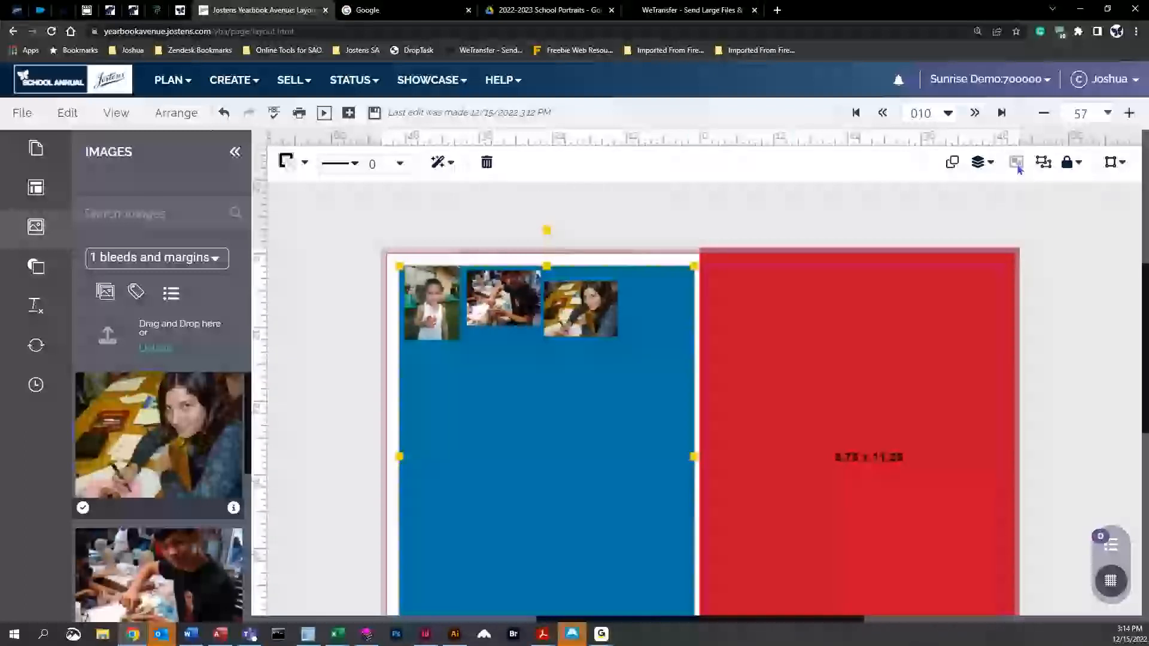
scroll(579, 362, "down", 1)
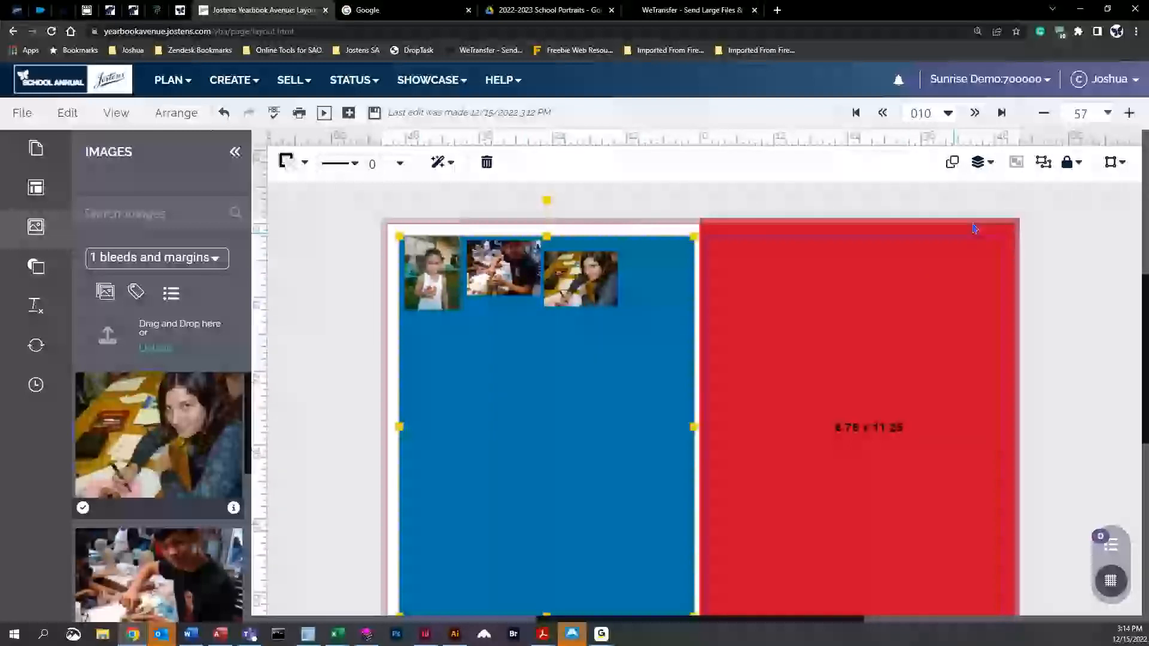
left_click(1043, 166)
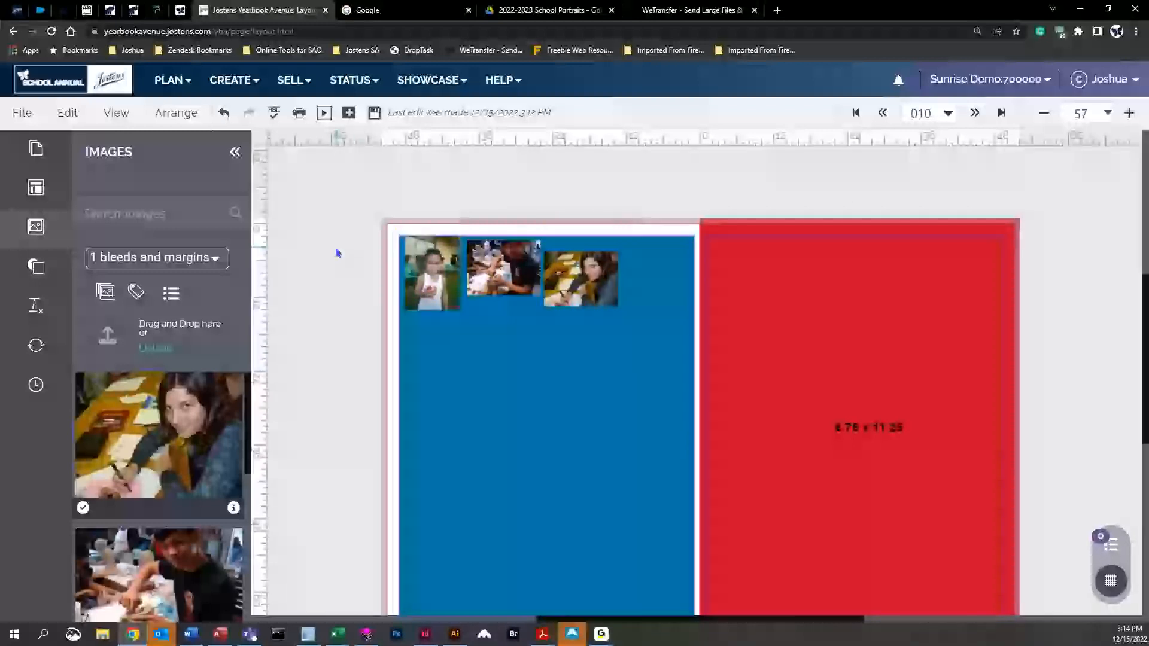
Send the girl's photo backward and reposition the three photos so the craft photo overlaps its neighbours
left_click_drag(455, 249, 480, 290)
left_click_drag(580, 278, 587, 288)
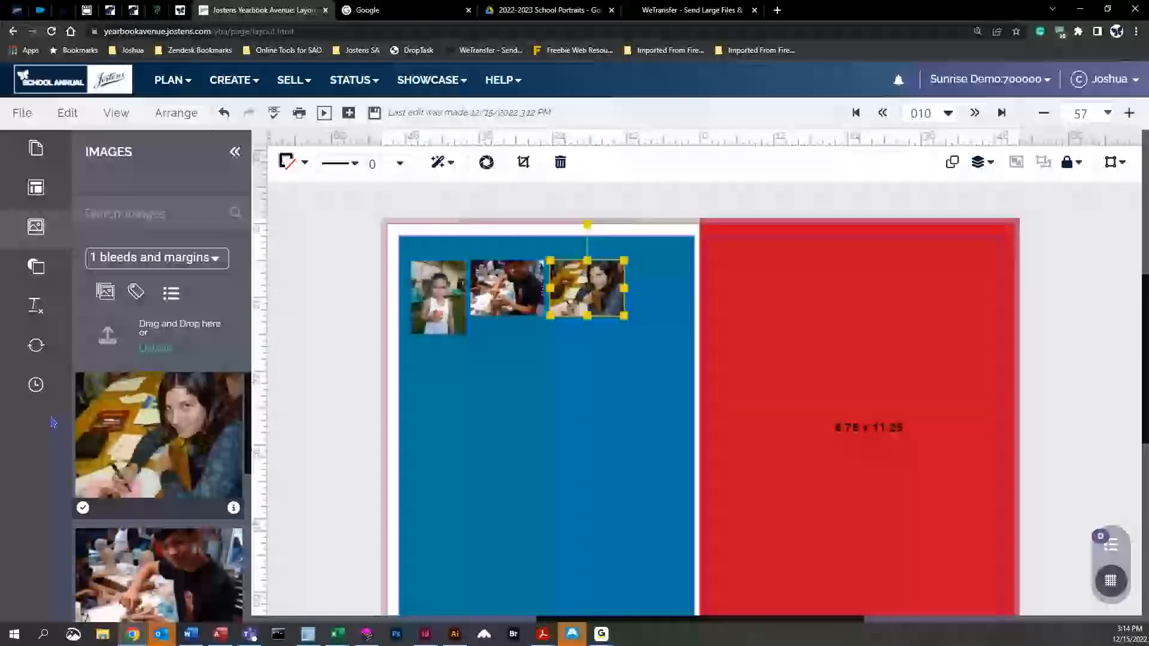
left_click(176, 113)
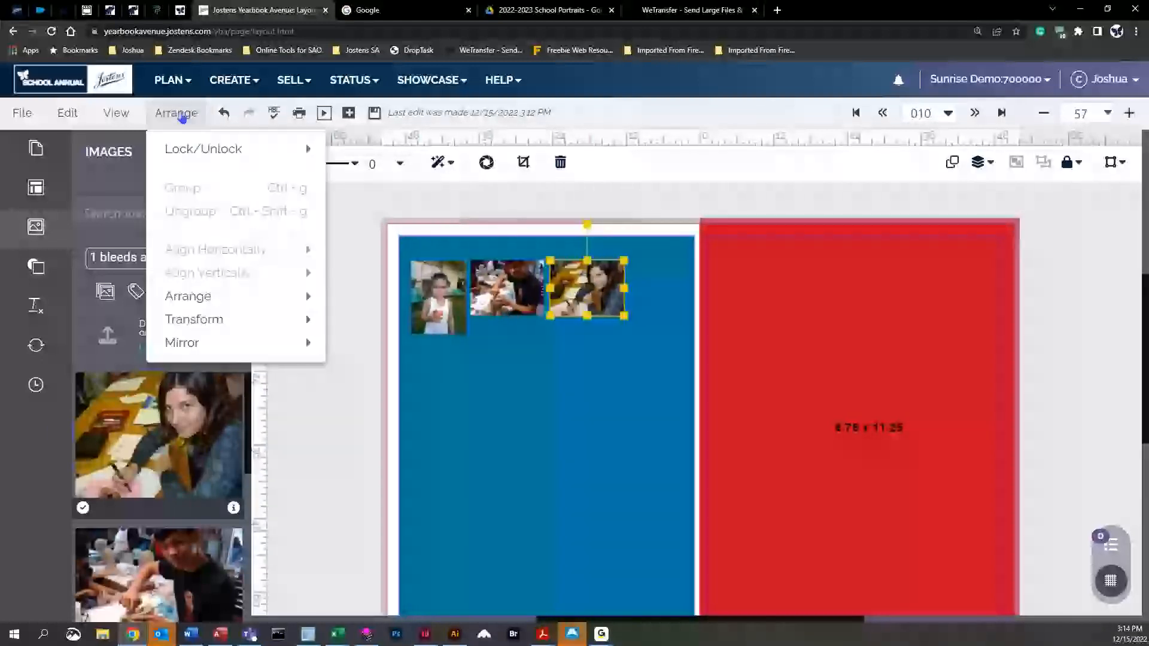
mouse_move(212, 305)
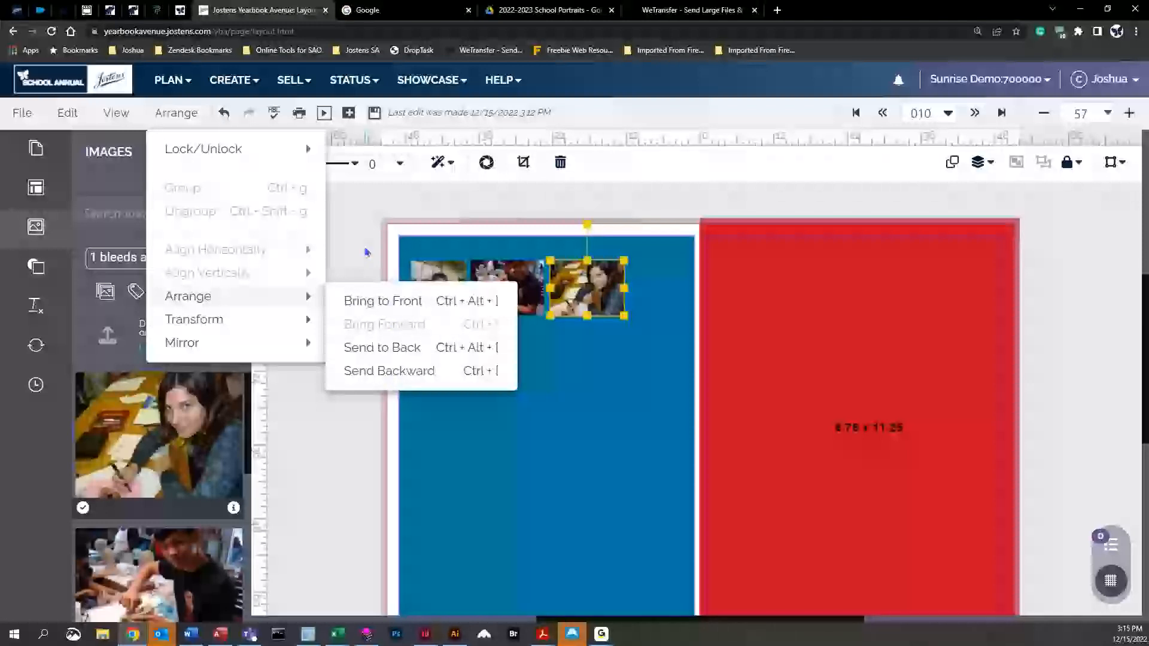
left_click(350, 372)
left_click_drag(593, 286, 505, 270)
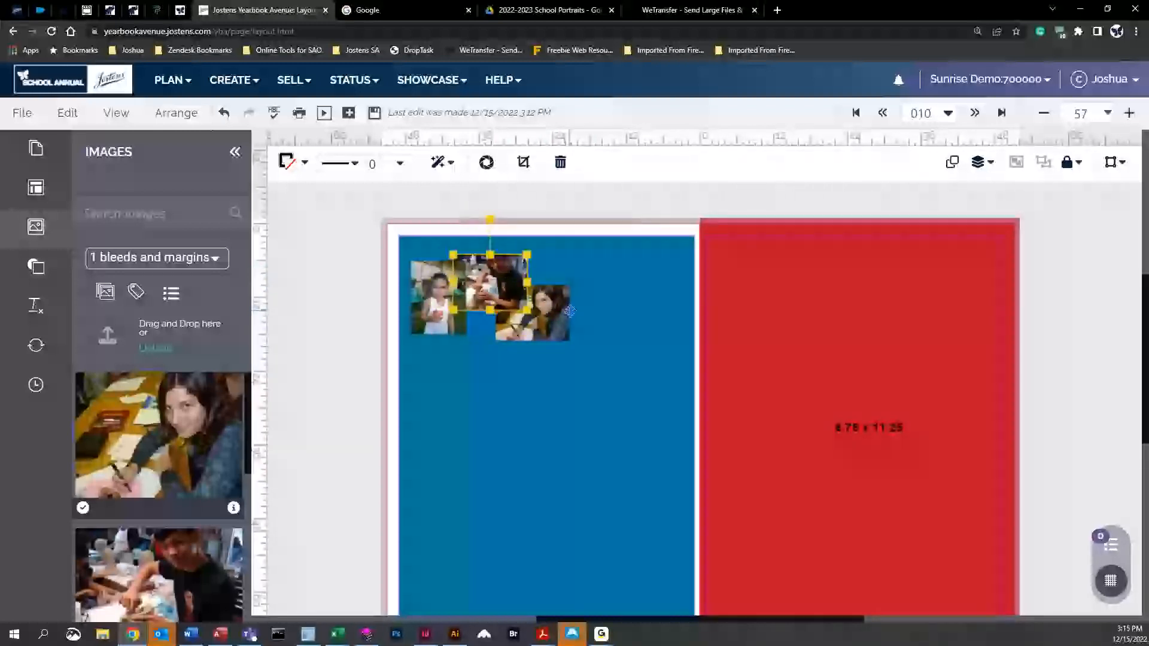
Bring the girl's photo to the front of the overlapping photos
left_click(542, 313)
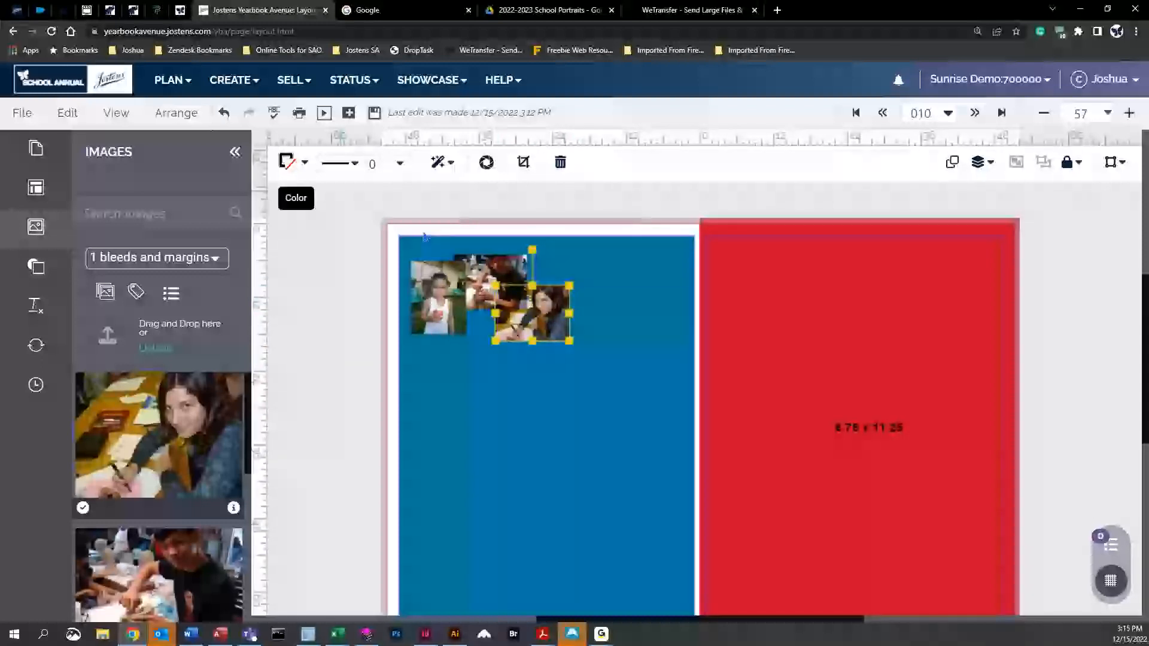
left_click(178, 113)
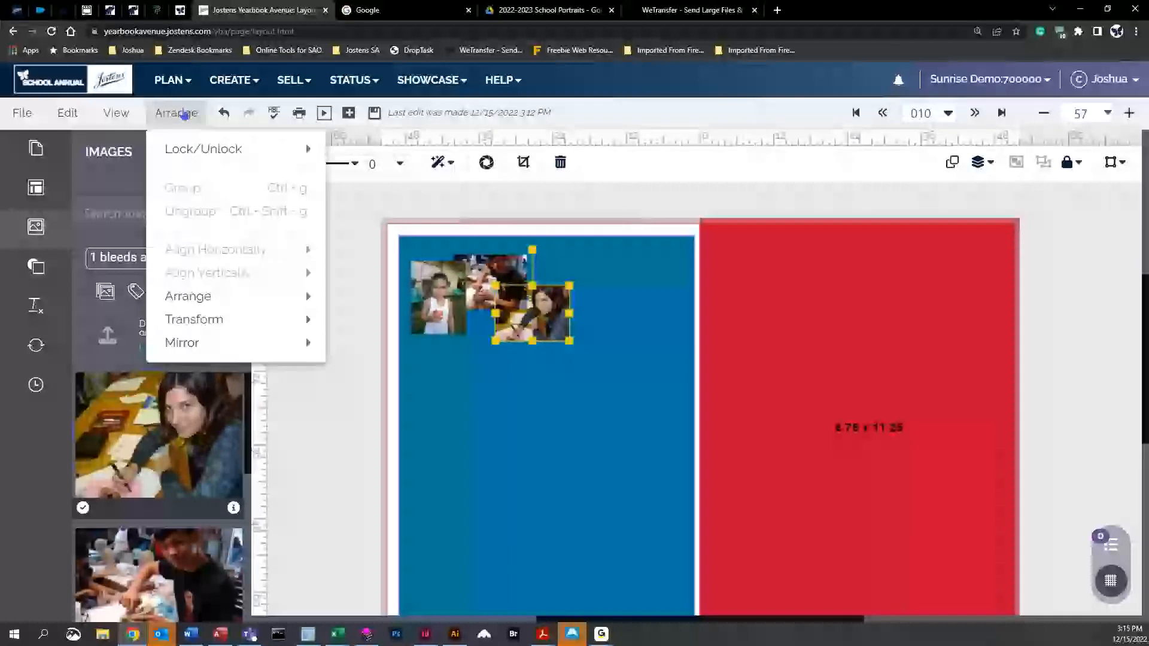
mouse_move(241, 305)
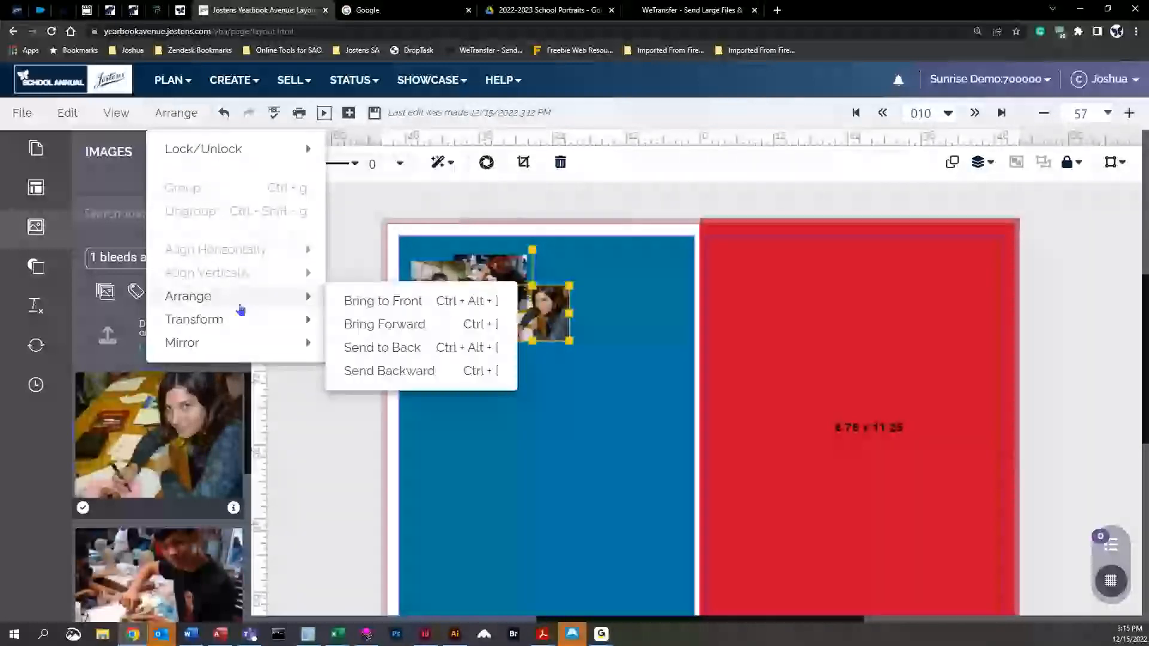
left_click(367, 301)
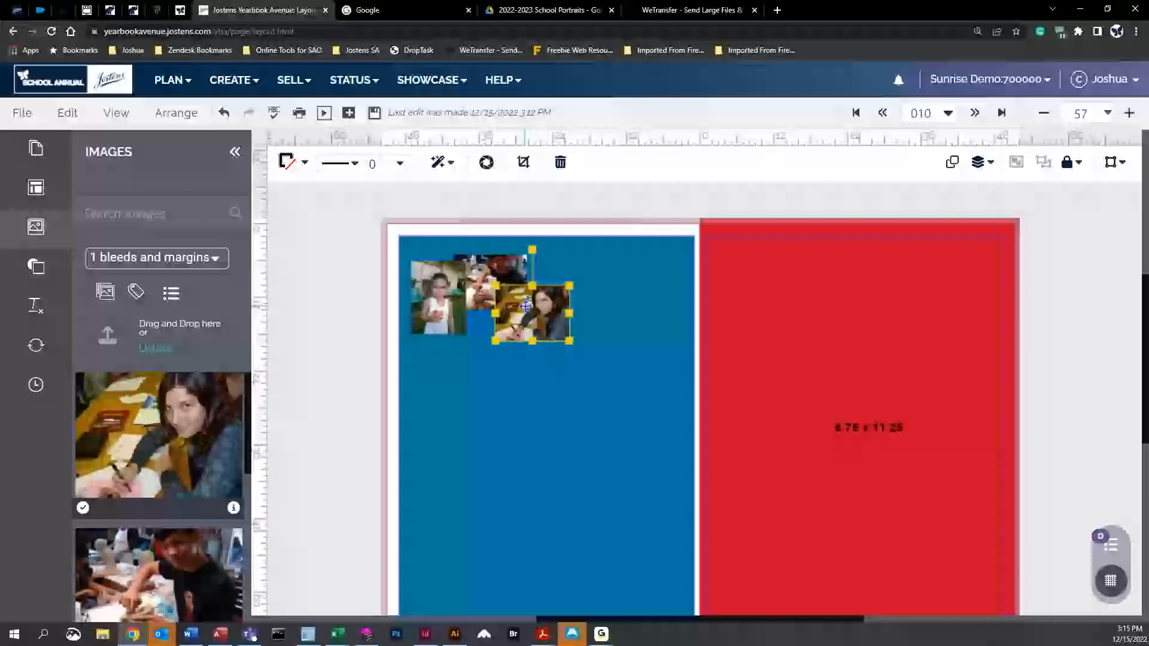
Send the girl's photo to the back and bring it to the front again
left_click(979, 164)
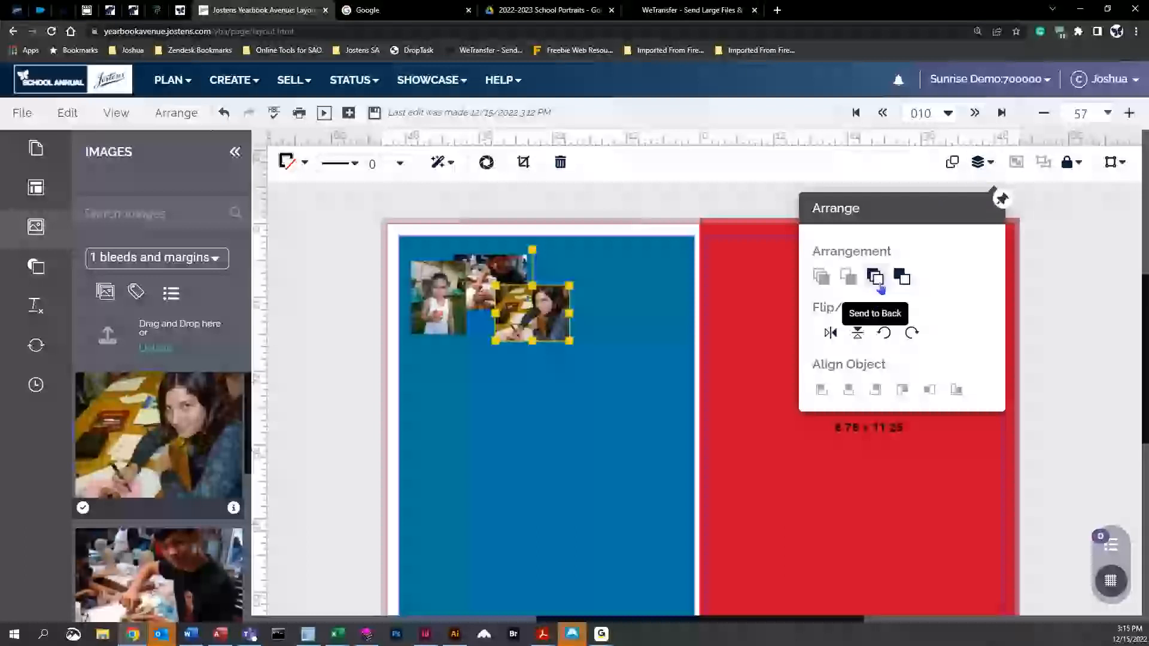
left_click(875, 278)
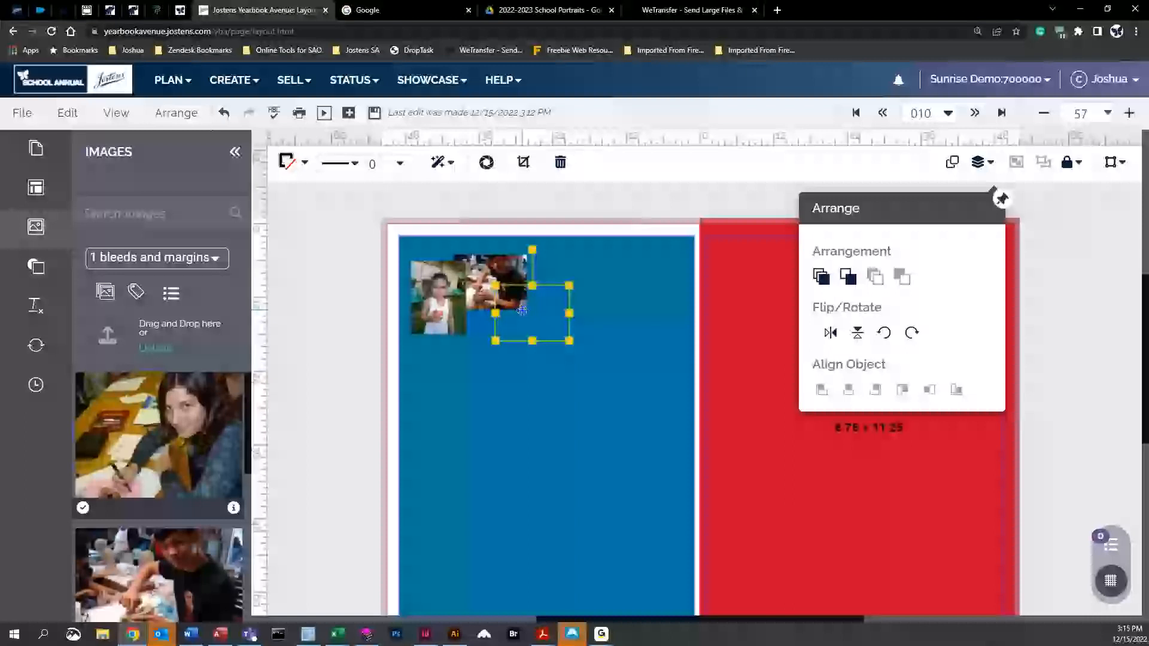
left_click(821, 278)
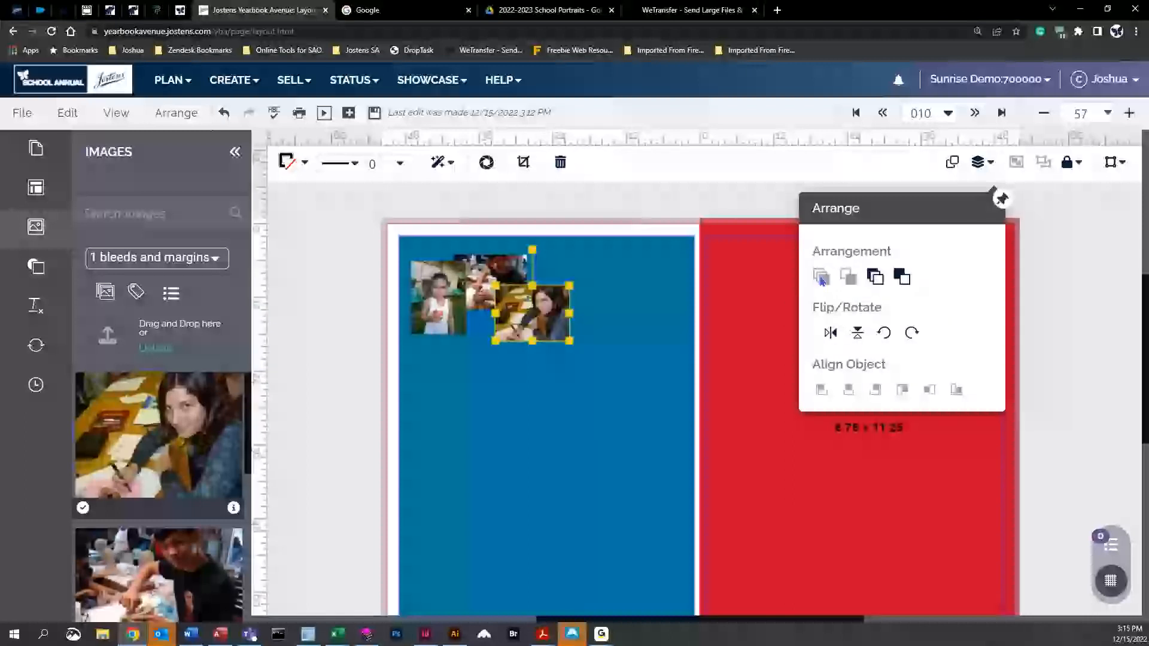
Flip the girl's photo horizontally and back, and vertically and back
left_click(831, 334)
left_click(831, 334)
left_click(865, 335)
left_click(865, 335)
Rotate the girl's photo counterclockwise by four quarter turns and deselect it
left_click(891, 338)
left_click(891, 339)
left_click(892, 339)
left_click(892, 338)
left_click(369, 277)
left_click(181, 119)
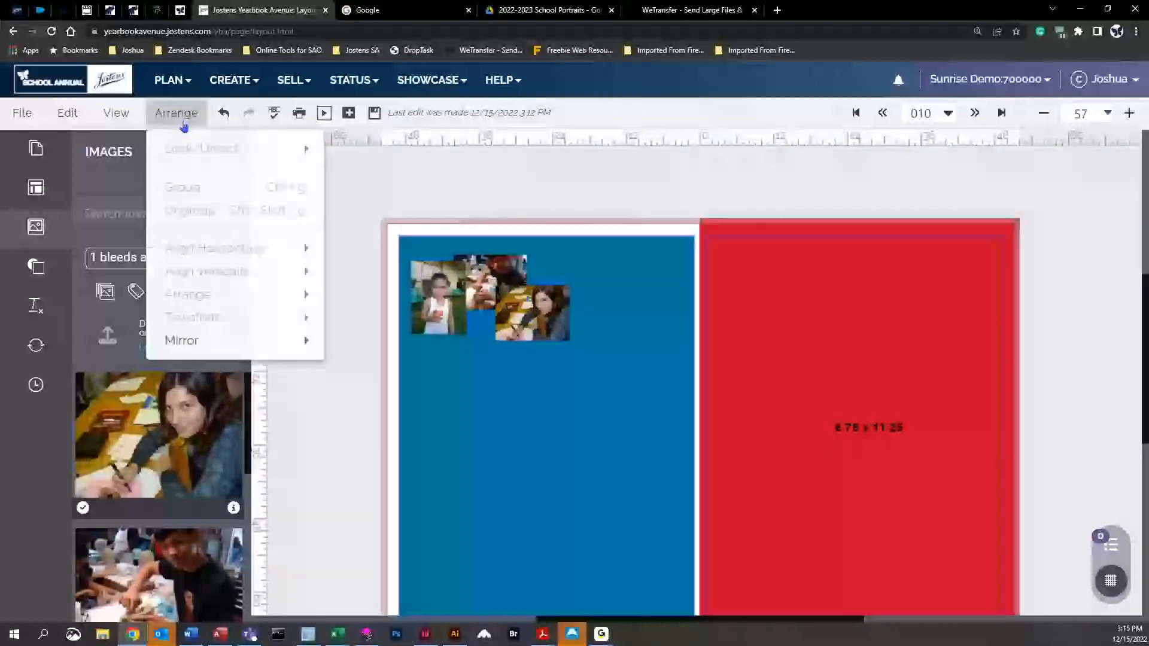
mouse_move(162, 344)
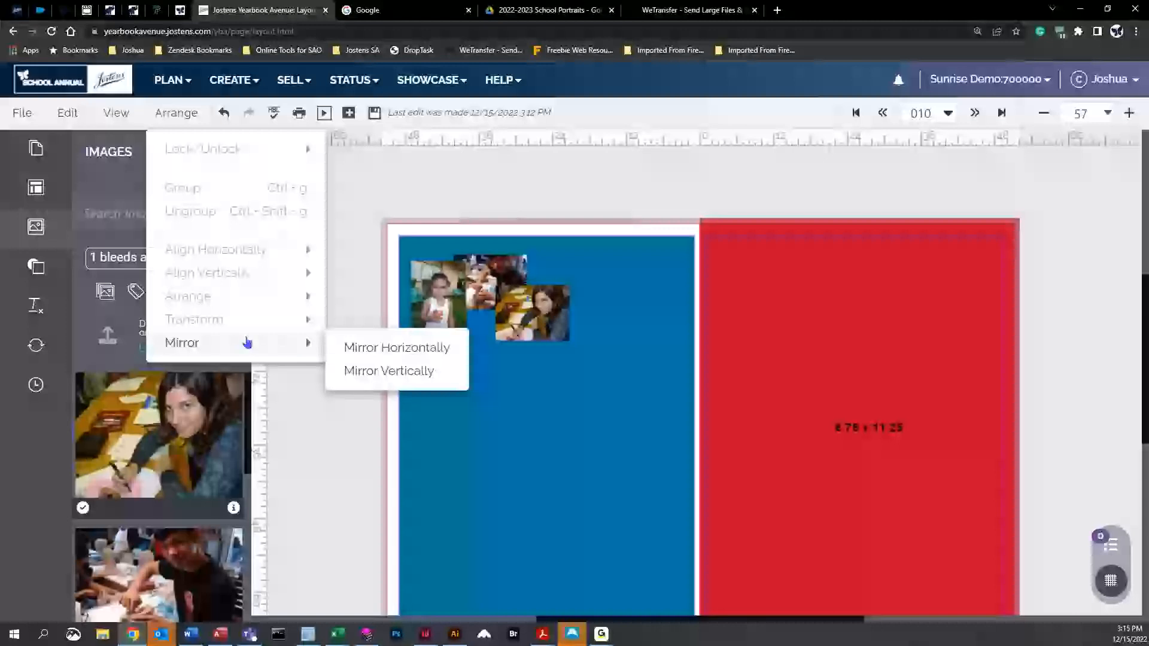
left_click(224, 116)
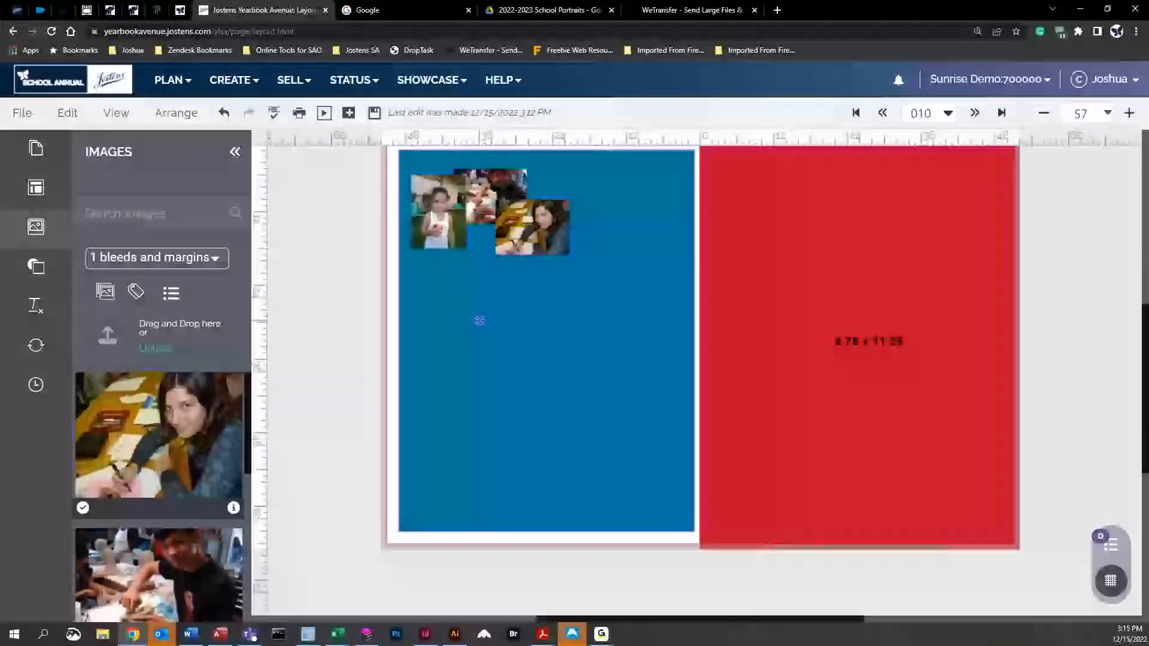
Step back and forth through the rotation history with undo and redo, leaving the girl's photo's last quarter turn undone
left_click(223, 113)
left_click(248, 113)
left_click(224, 114)
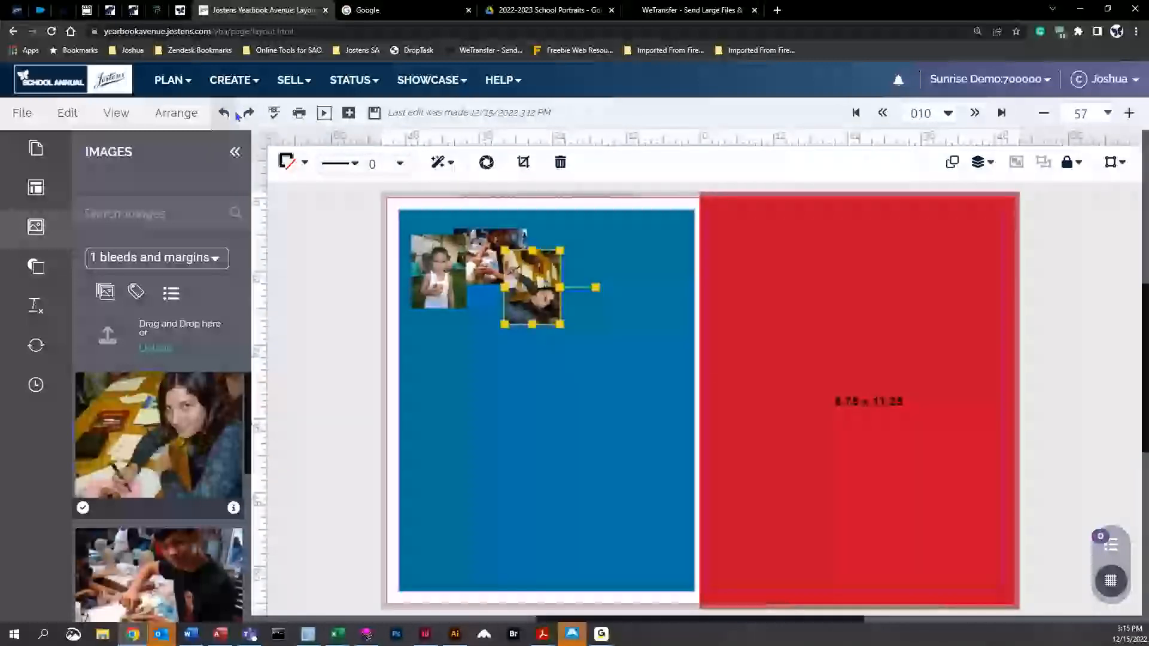
left_click(223, 114)
left_click(248, 114)
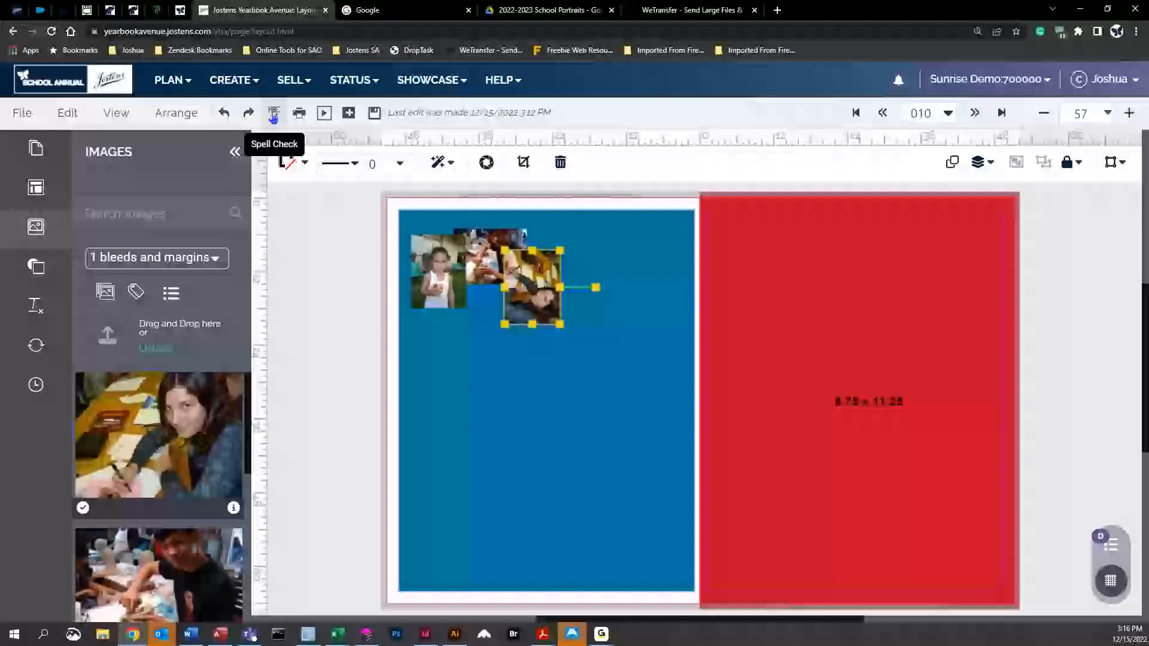
Open the virtual book preview of the spread, leaving the layout page
left_click(331, 116)
left_click(632, 99)
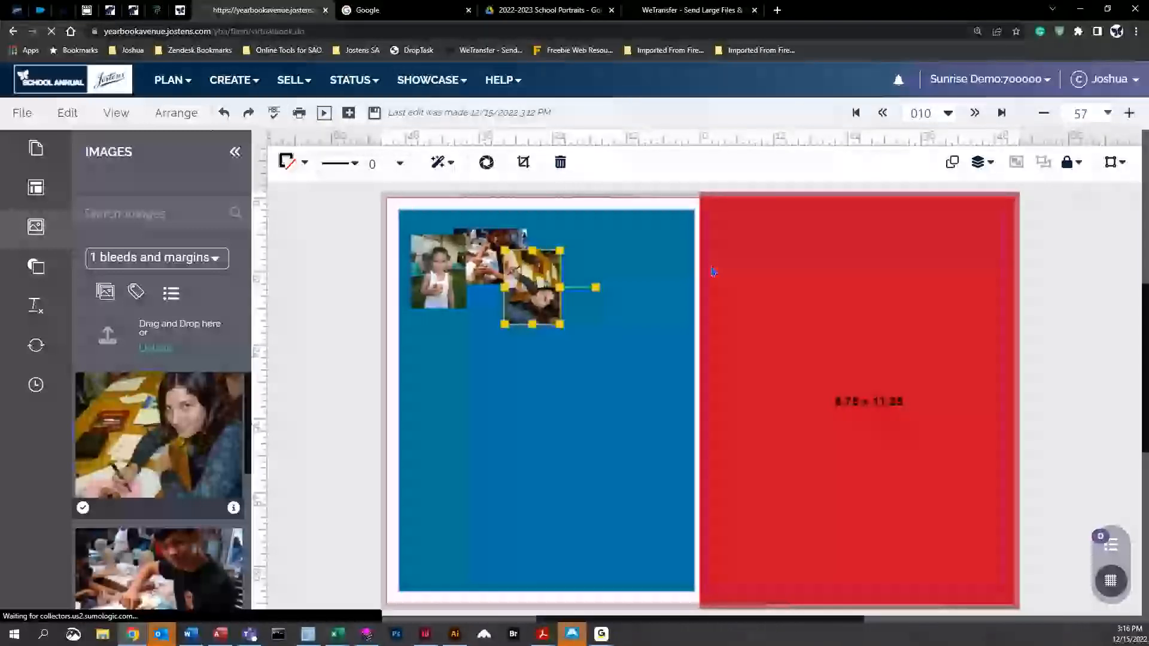
Page forward through the virtual book to spread 016-017 and return to the page layout
left_click(839, 148)
left_click(839, 148)
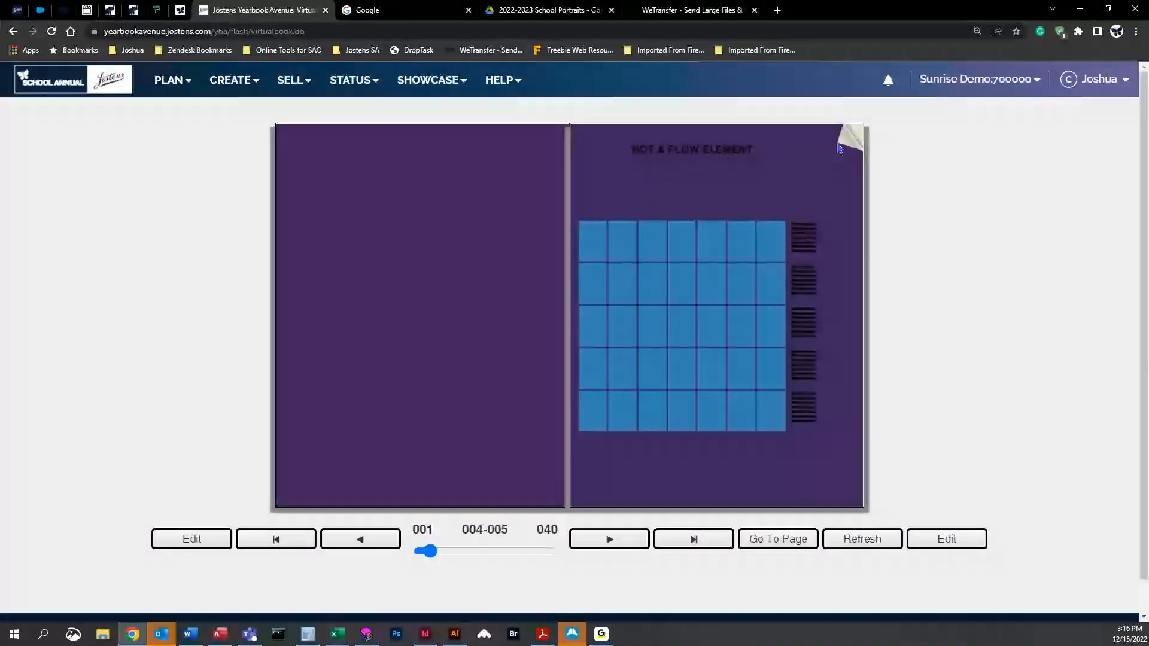
left_click(839, 148)
left_click(839, 148)
left_click(839, 147)
left_click(839, 147)
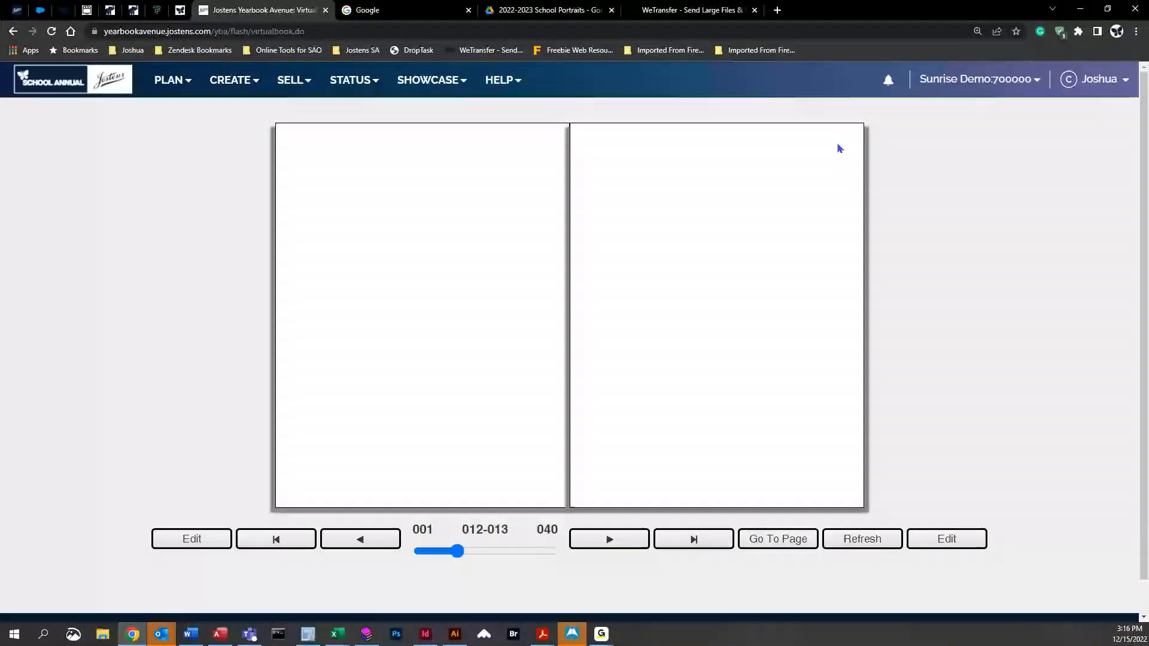
left_click(839, 147)
left_click(839, 148)
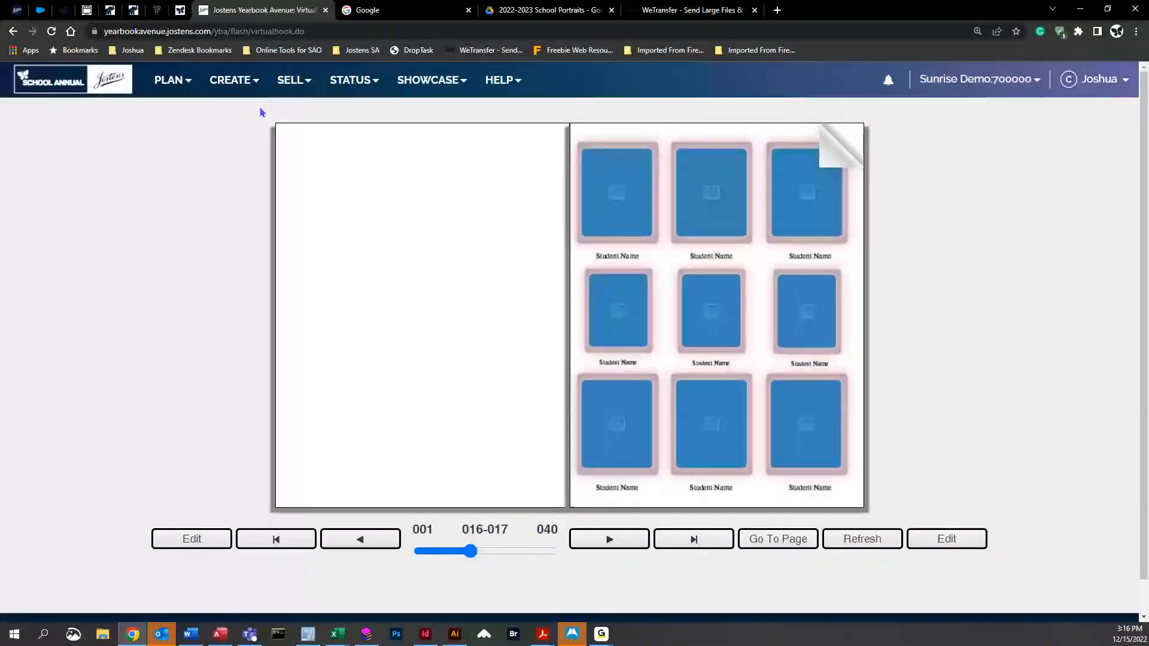
left_click(13, 31)
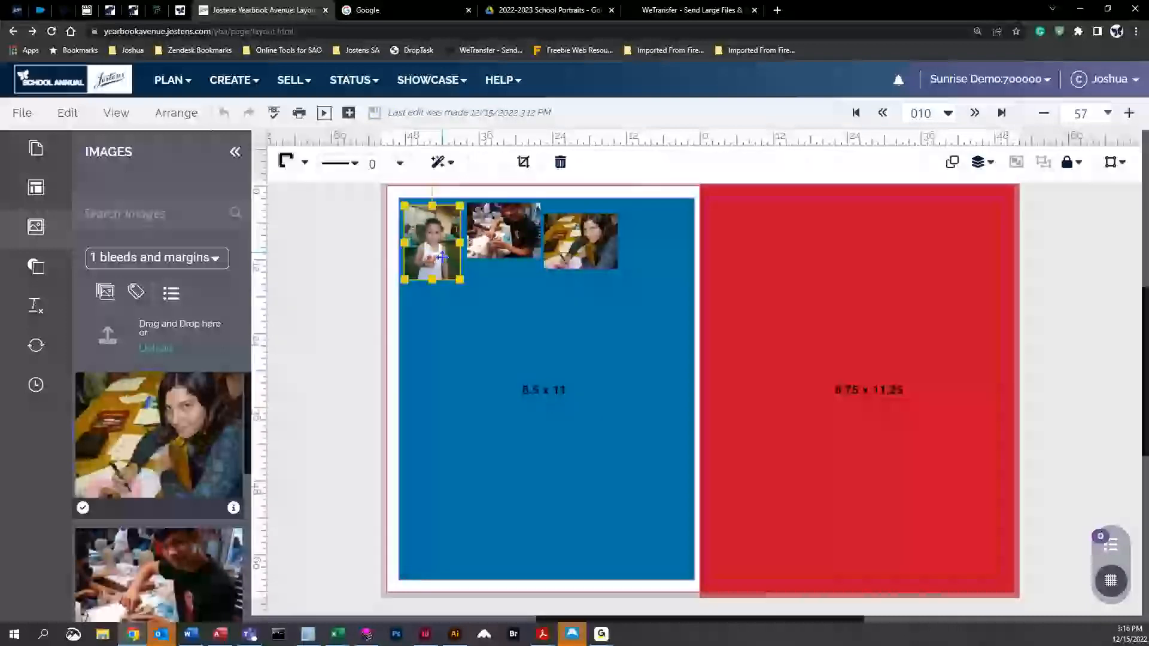
Save the spread, deselect the child's photo and reset the browser zoom to its default level
left_click(372, 115)
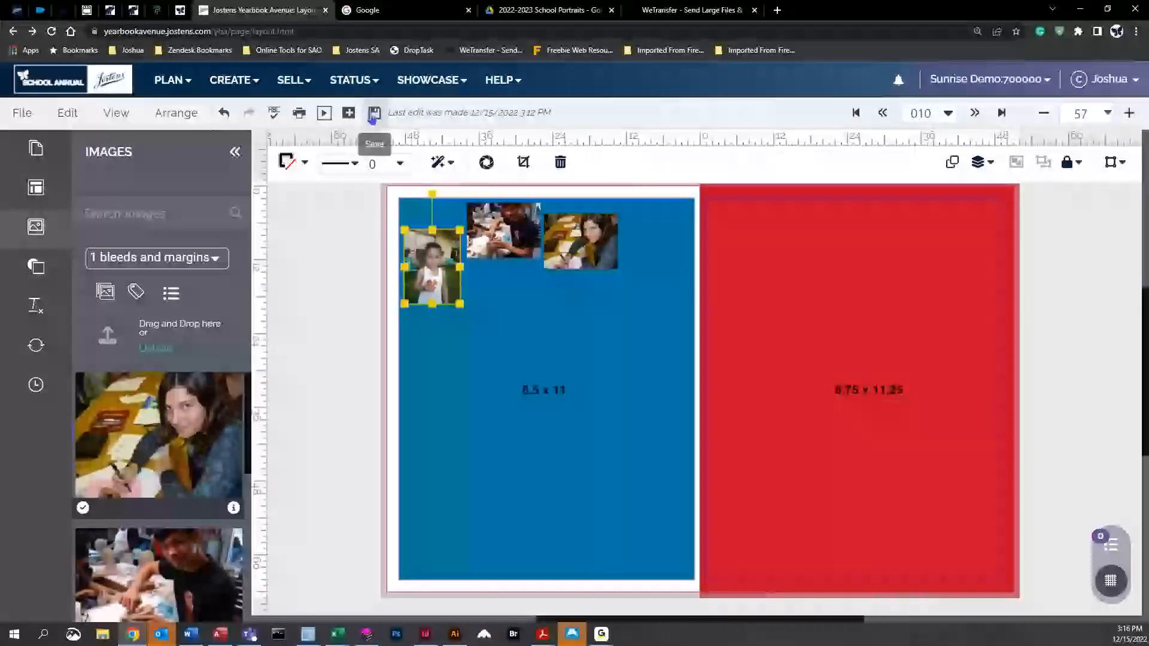
left_click(297, 374)
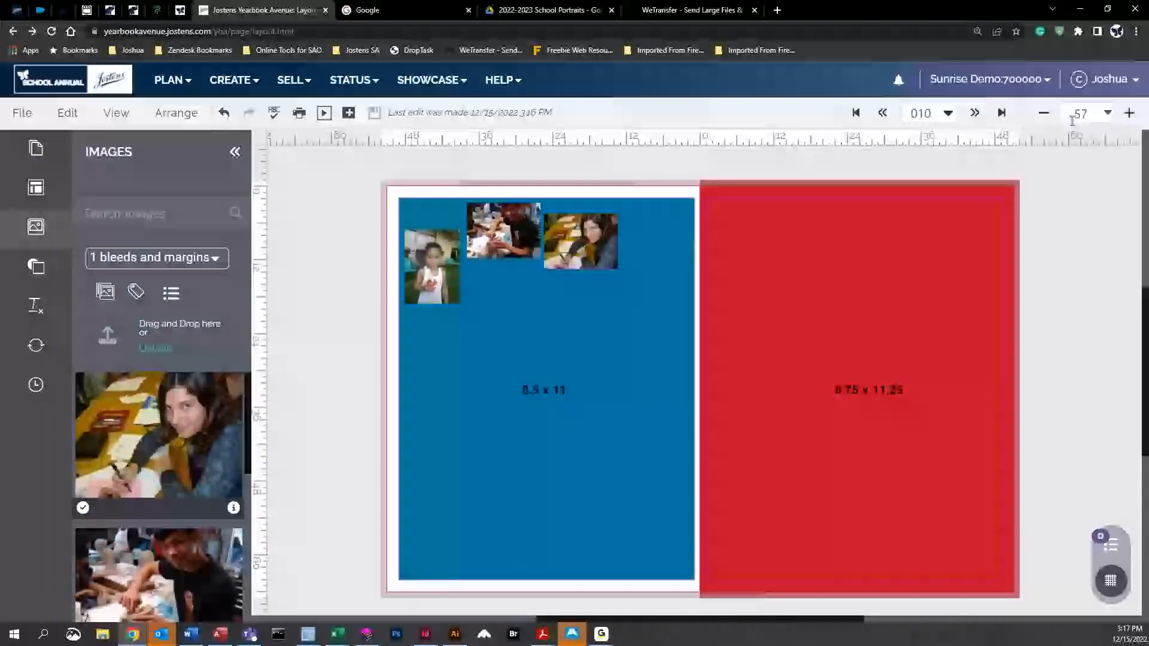
left_click(977, 31)
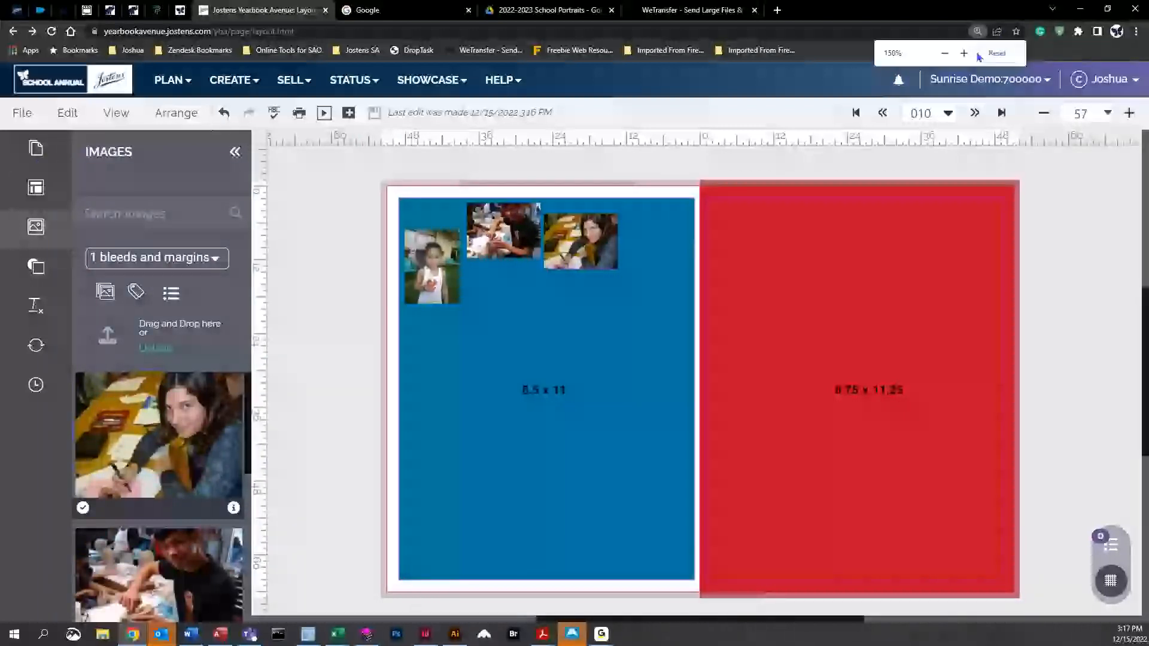
left_click(996, 53)
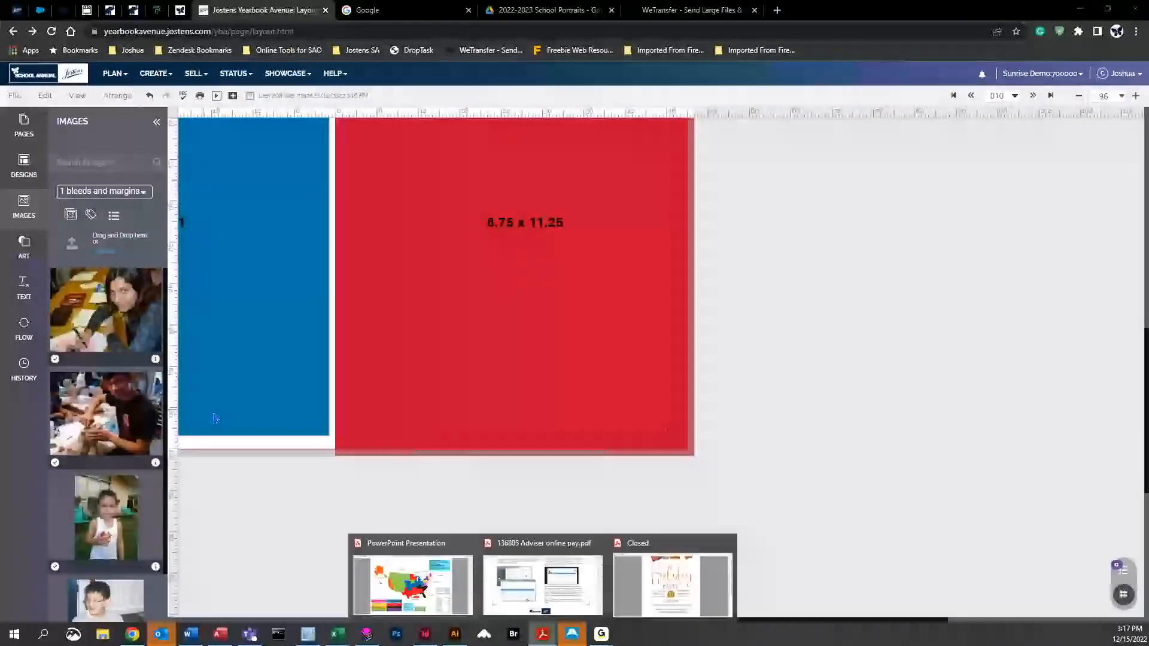
Show the yearbook's page thumbnails, visit spreads 012-013 and 016-017, and return to spread 010-011
left_click(23, 208)
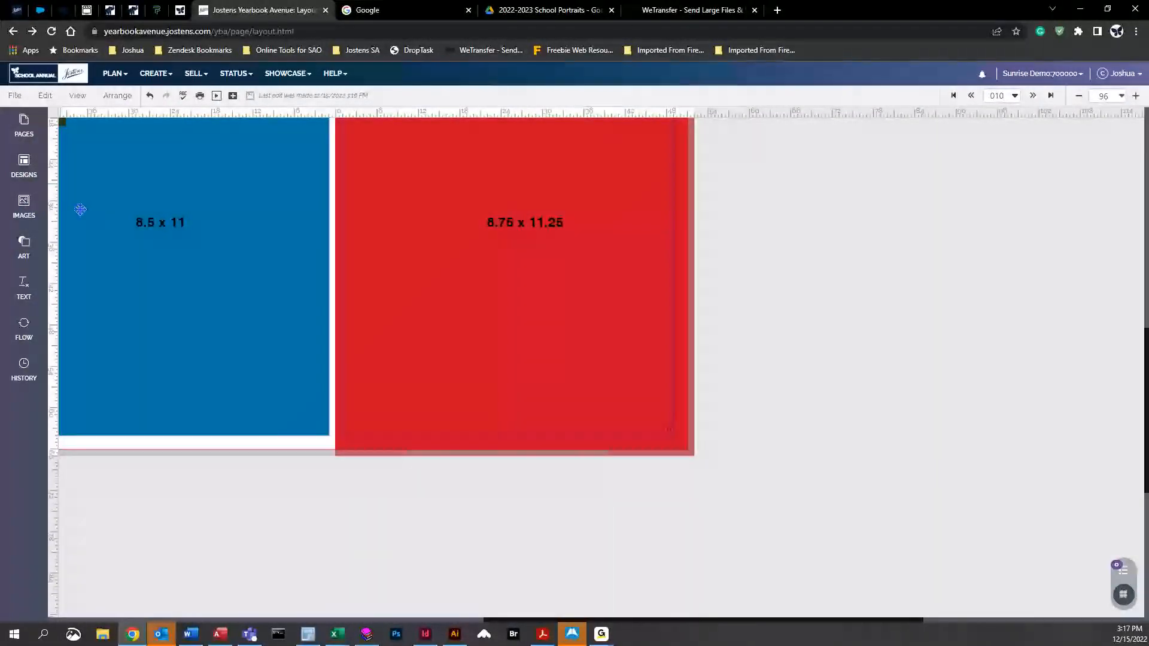
left_click(24, 124)
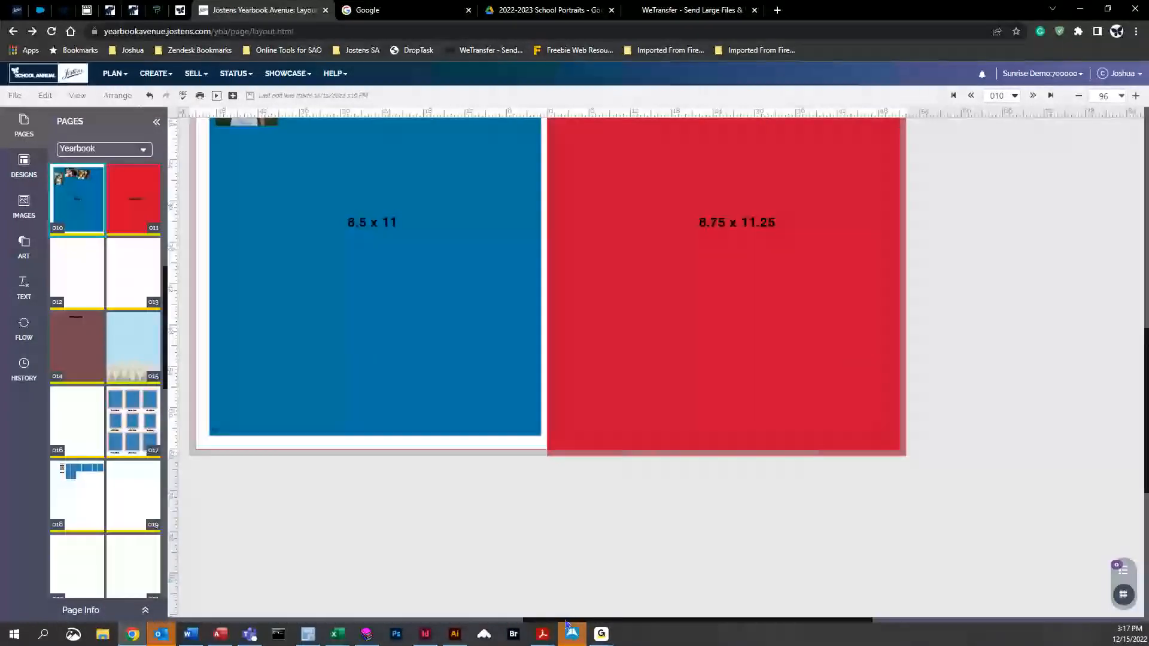
left_click(81, 271)
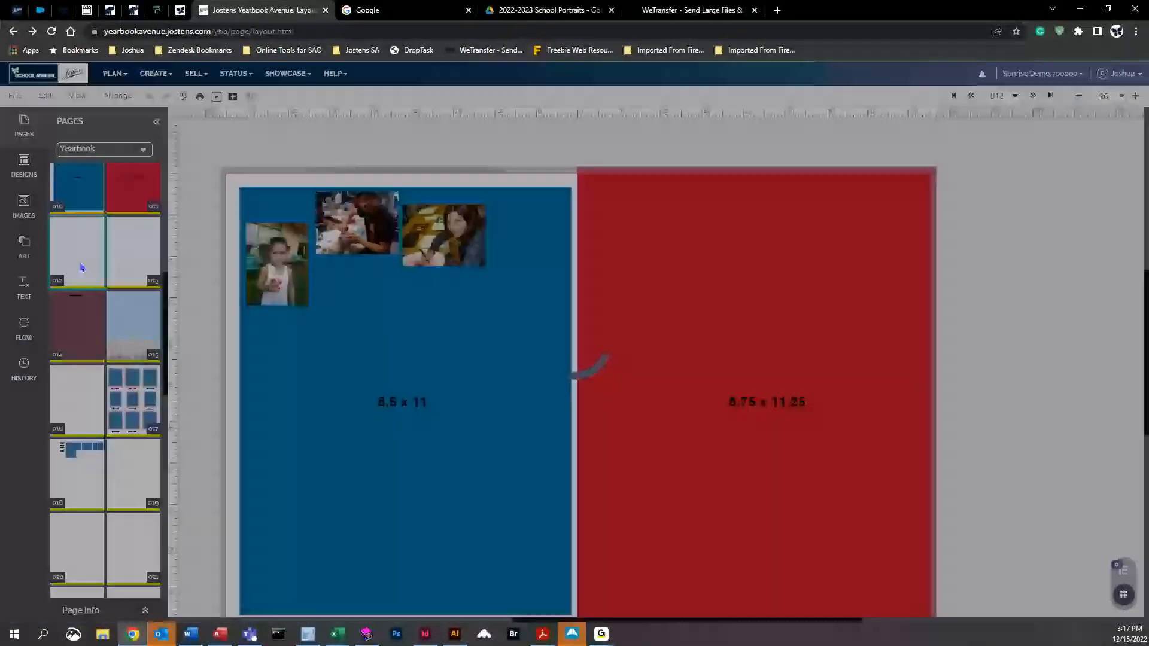
left_click(81, 288)
left_click(82, 277)
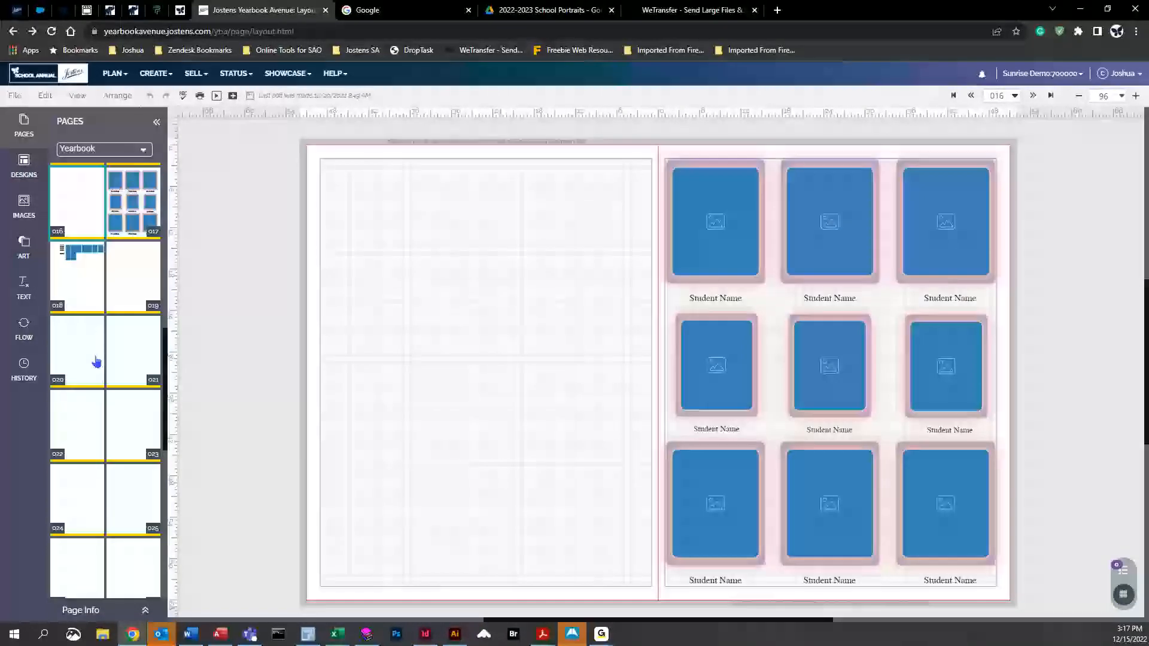
scroll(93, 341, "up", 5)
left_click(87, 335)
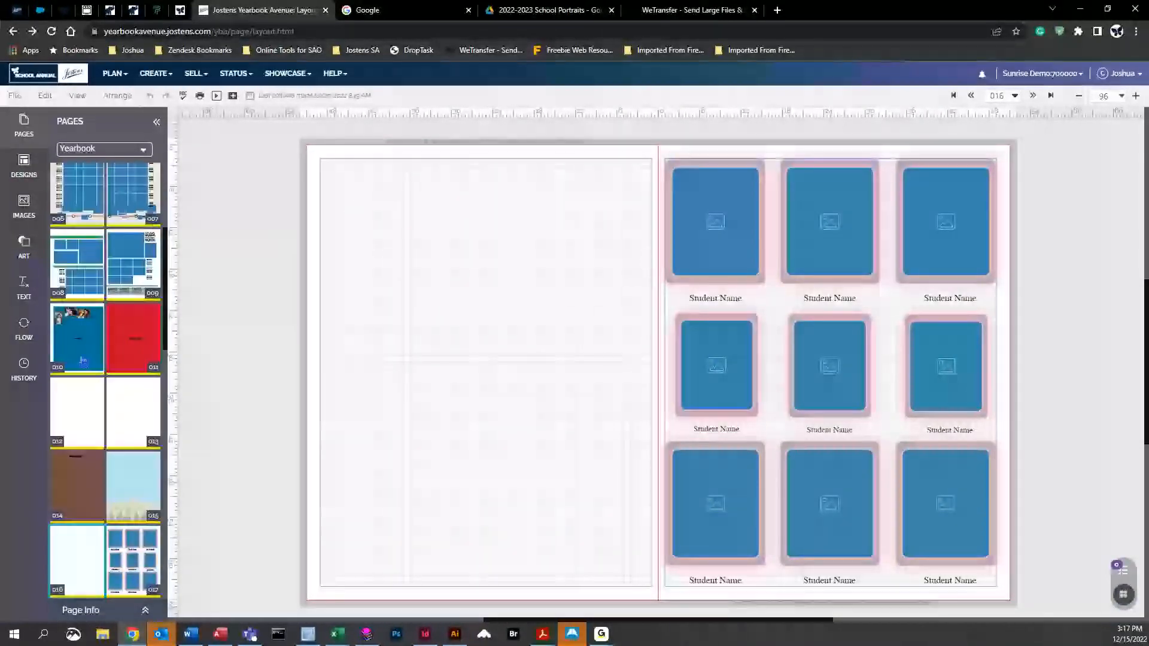
scroll(77, 362, "down", 1)
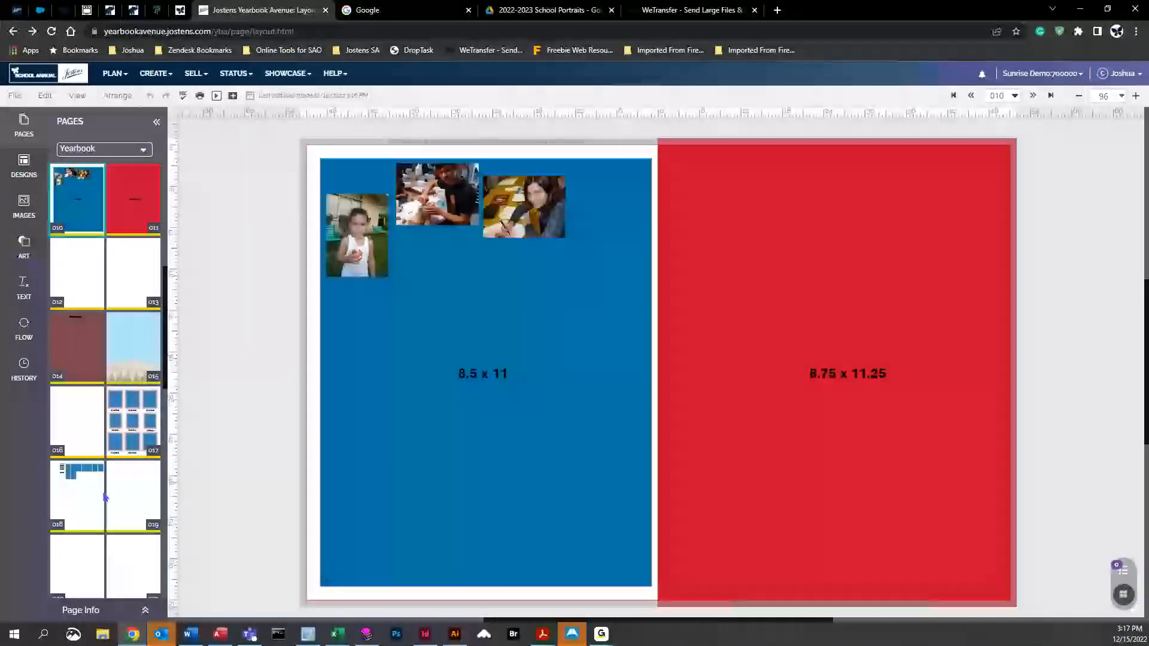
Go to the page ladder and open spread 024-025 for layout from there
left_click(126, 78)
left_click(141, 97)
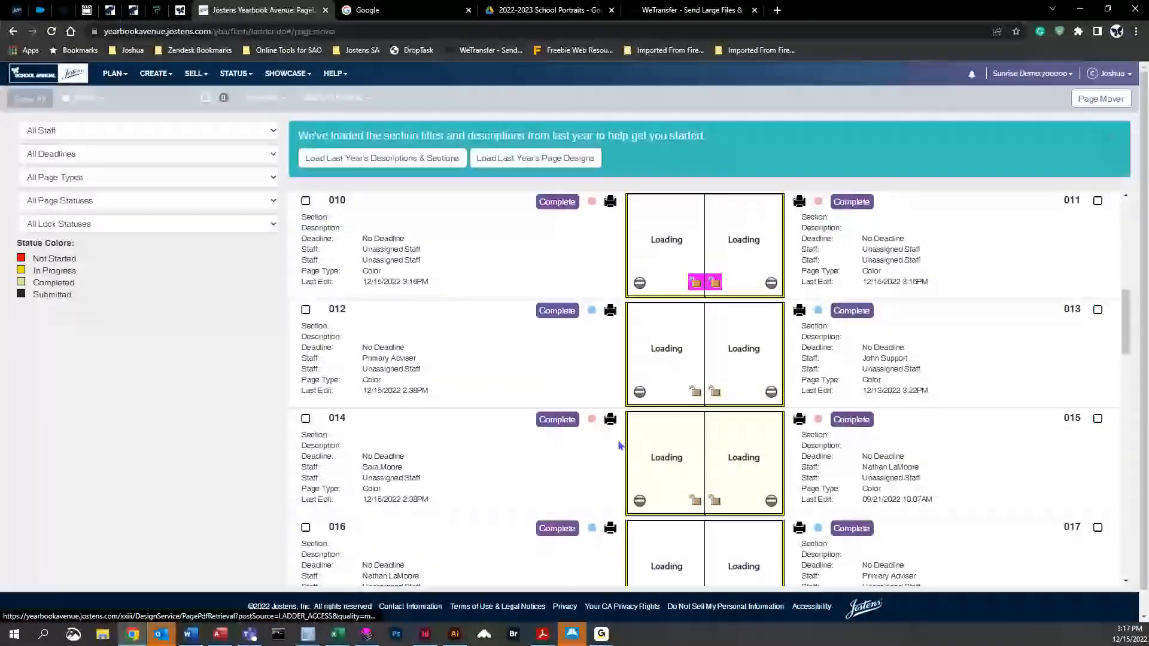
scroll(669, 479, "down", 9)
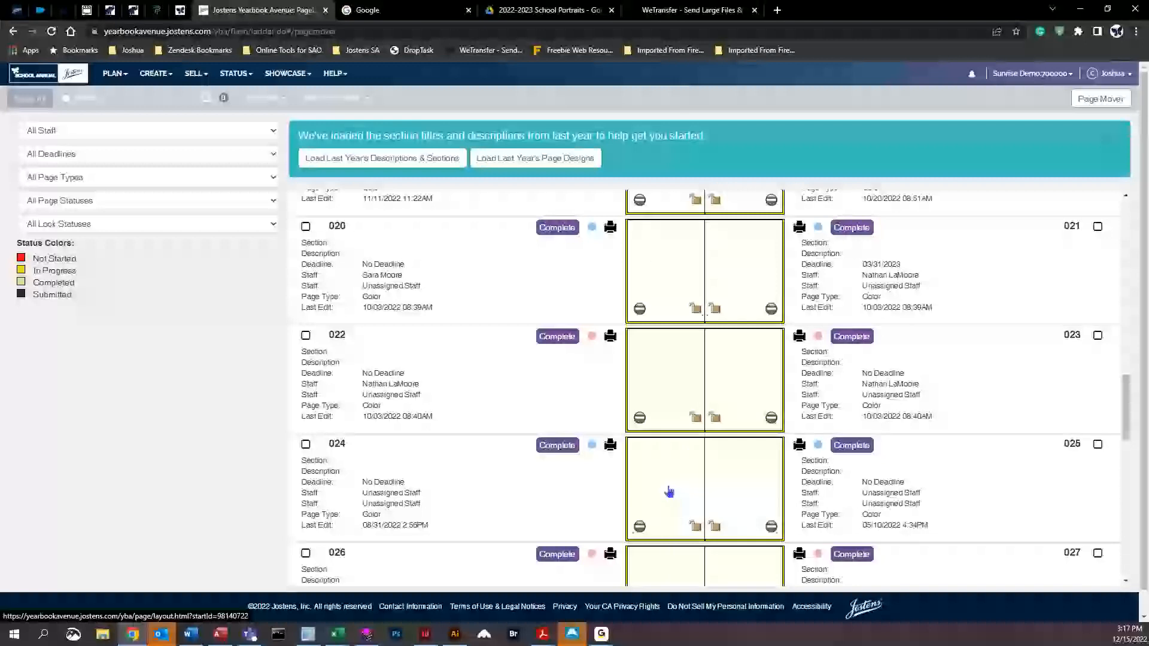
left_click(669, 492)
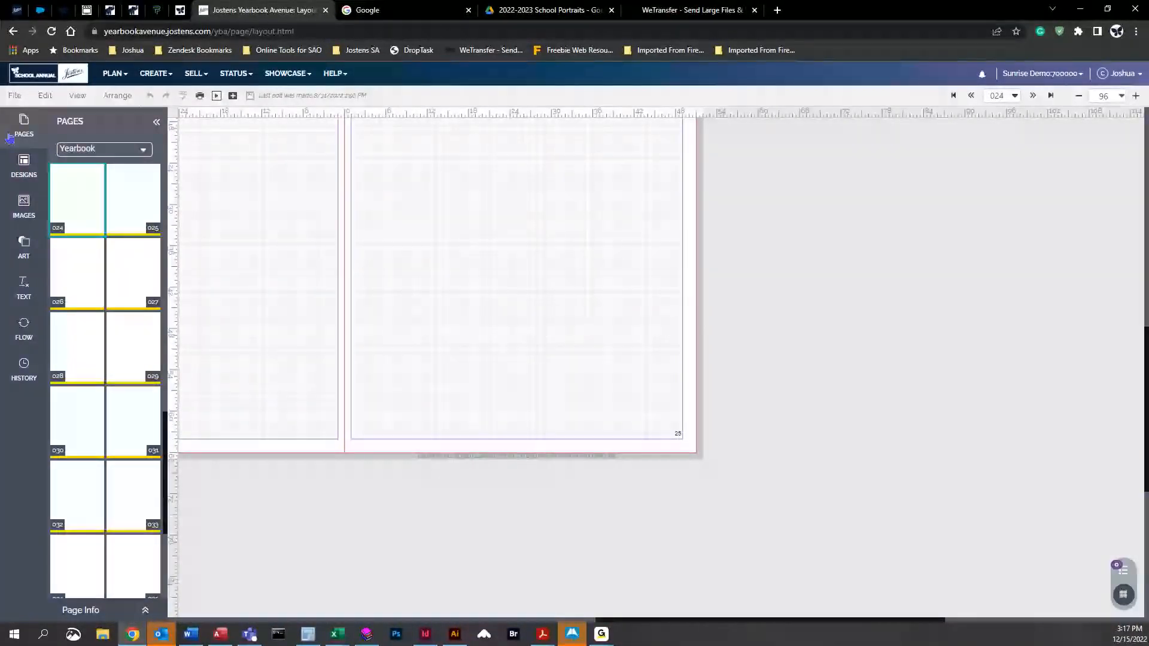
Preview other spreads among the page thumbnails and reopen spread 010-011
scroll(104, 335, "down", 8)
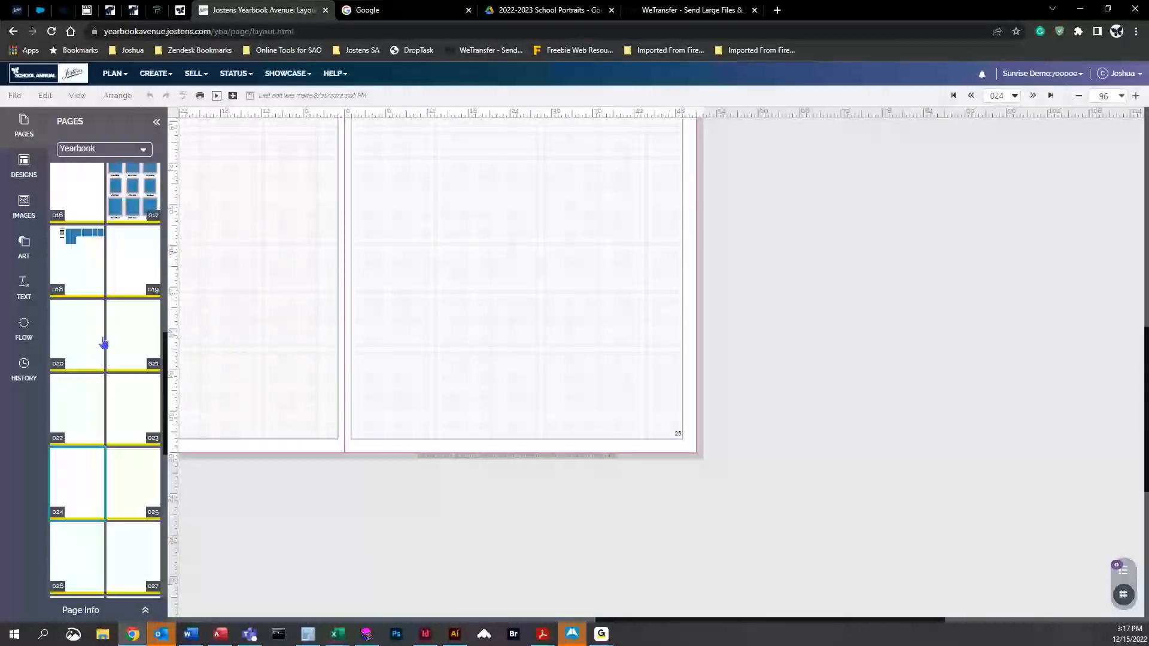
scroll(104, 341, "up", 5)
scroll(104, 332, "down", 2)
mouse_move(104, 329)
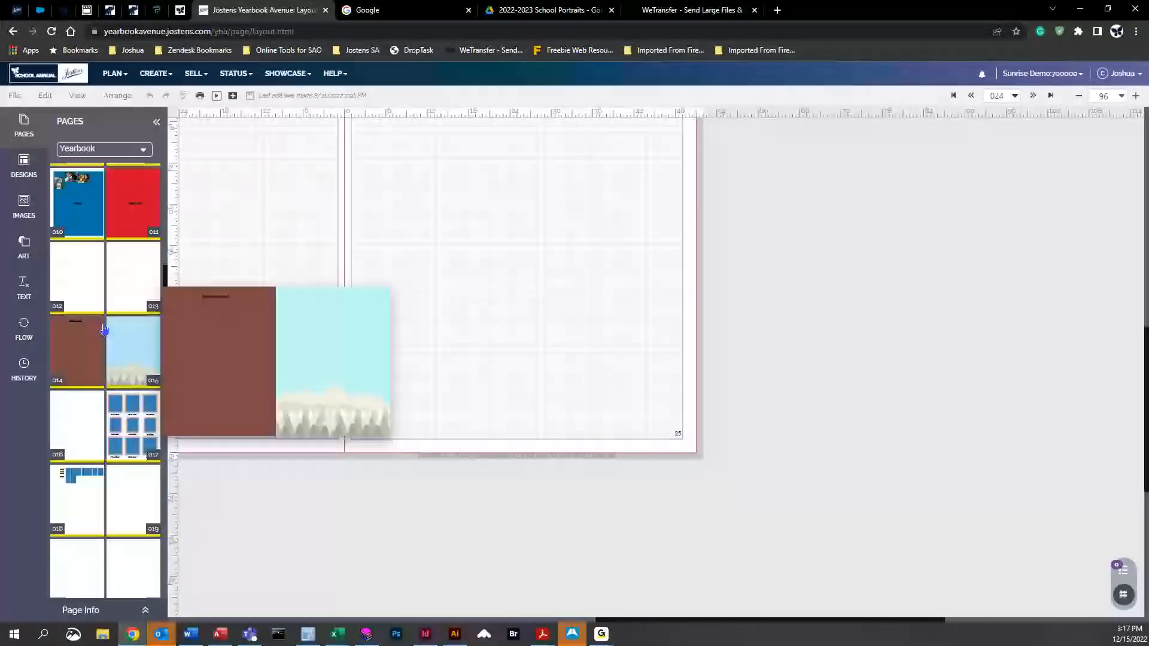
scroll(104, 329, "up", 3)
mouse_move(88, 380)
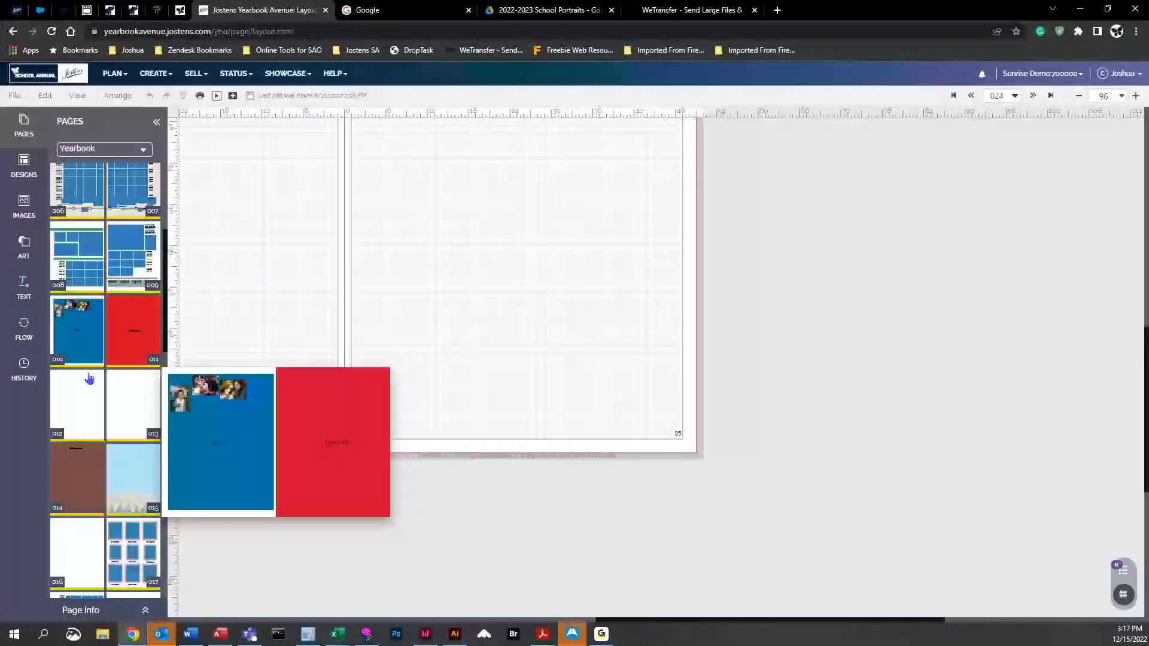
scroll(168, 319, "down", 3)
scroll(168, 319, "up", 2)
left_click(76, 309)
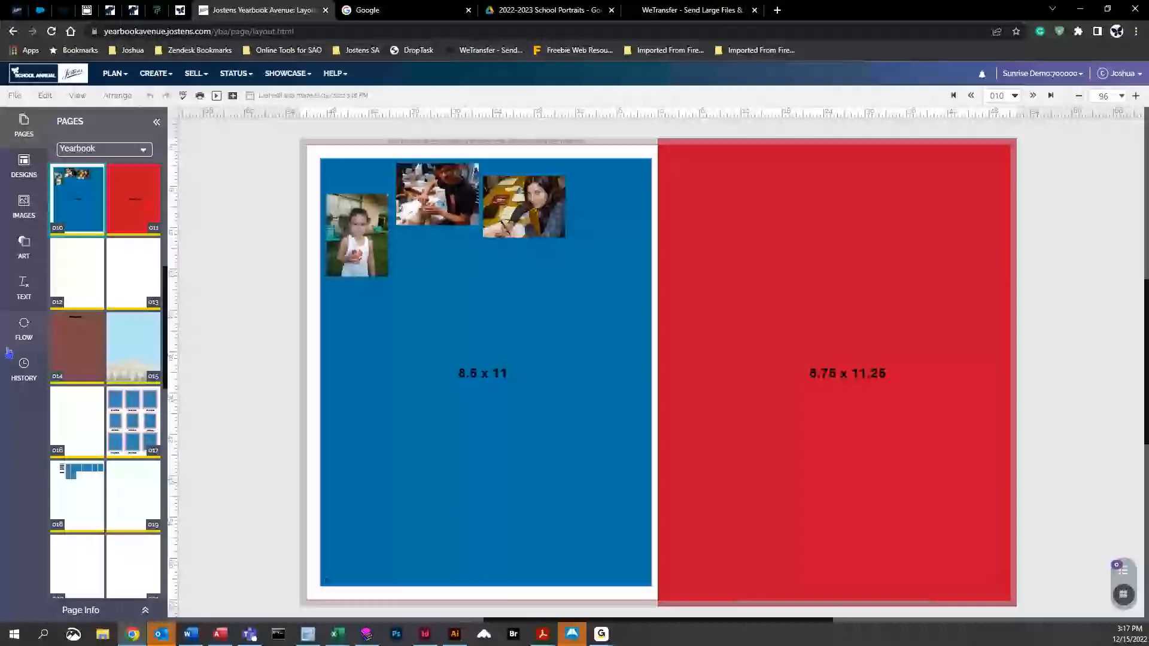
Look through the design, image, art, text, flow and history resources, and step to the next spread and back to page 010
left_click(23, 166)
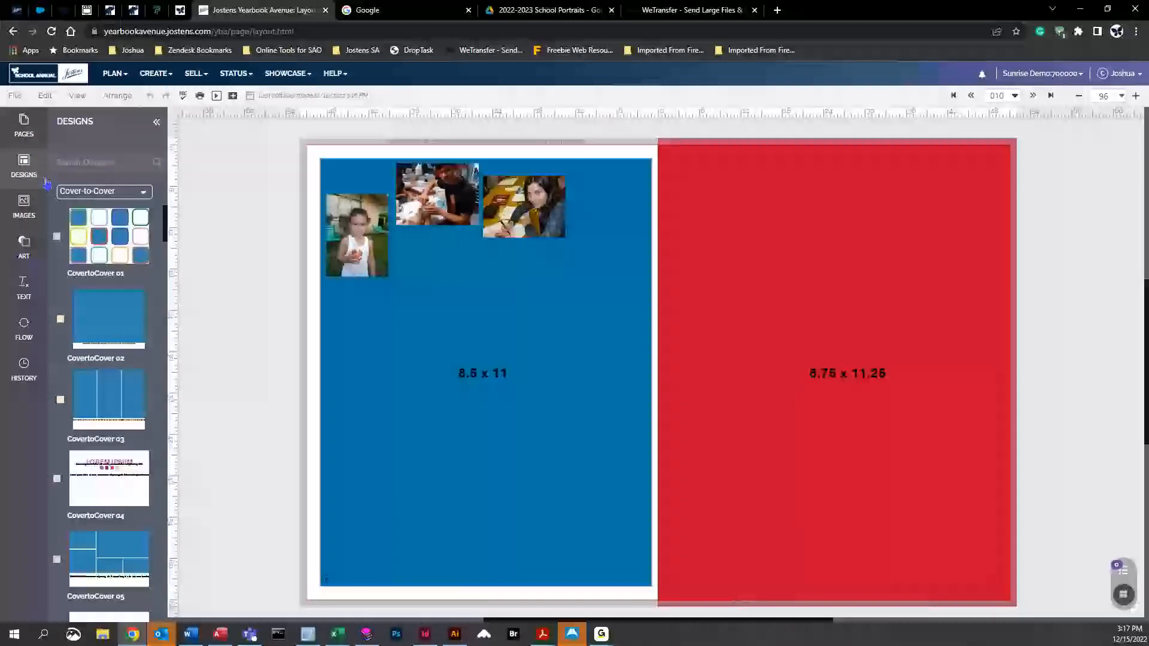
left_click(24, 207)
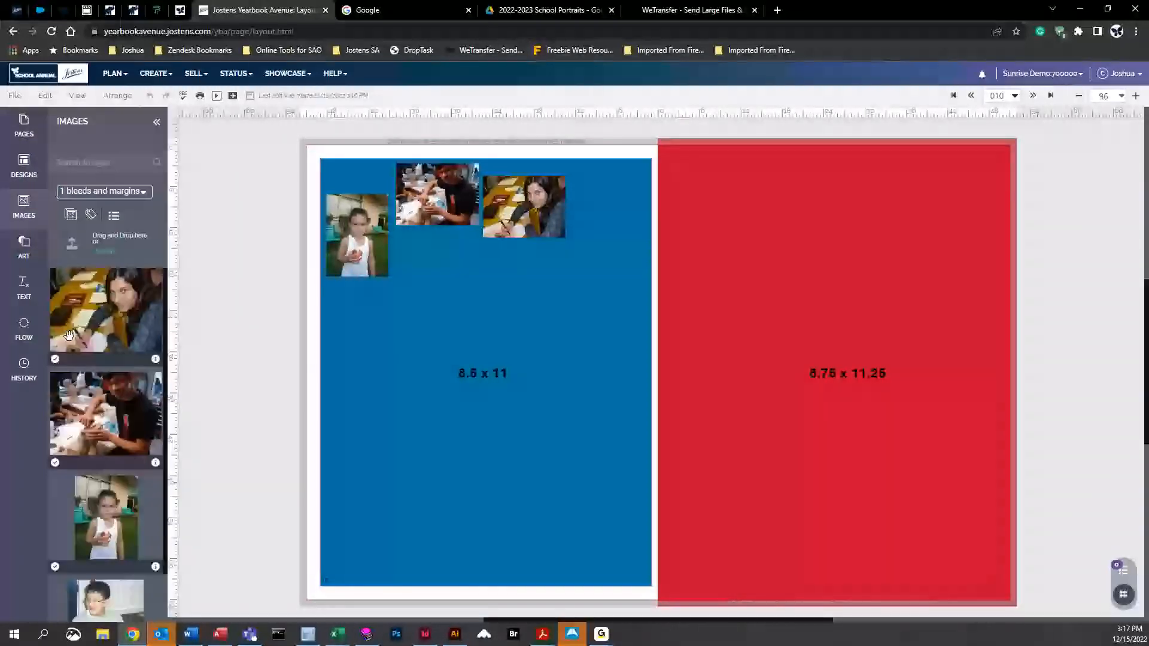
left_click(24, 246)
left_click(28, 300)
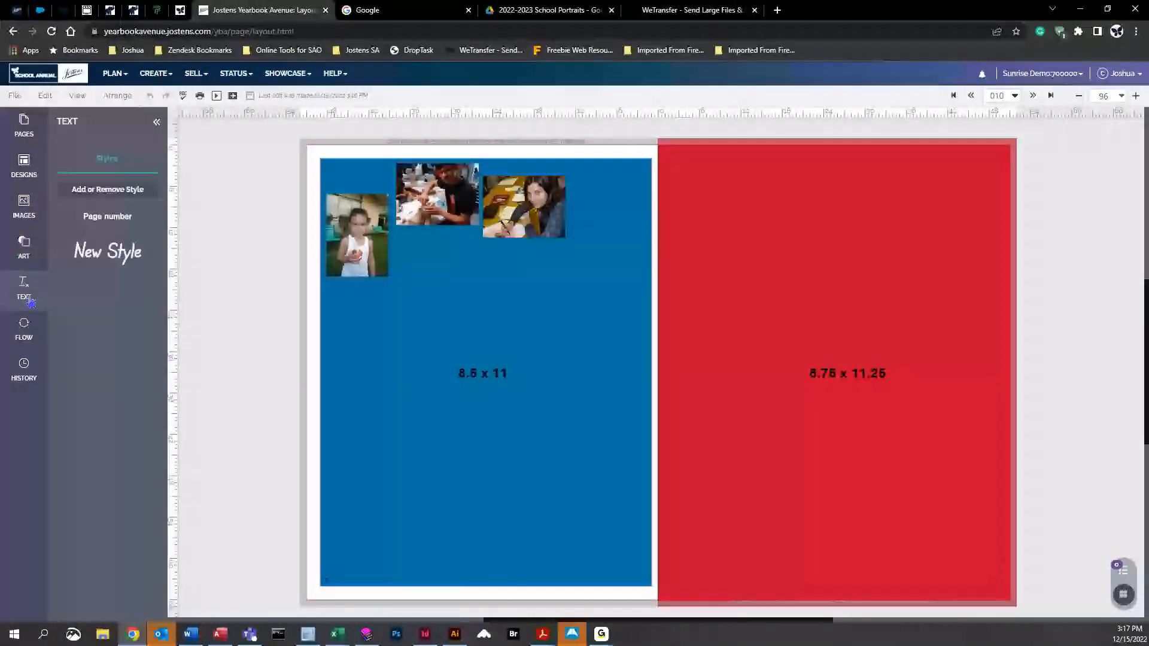
left_click(29, 340)
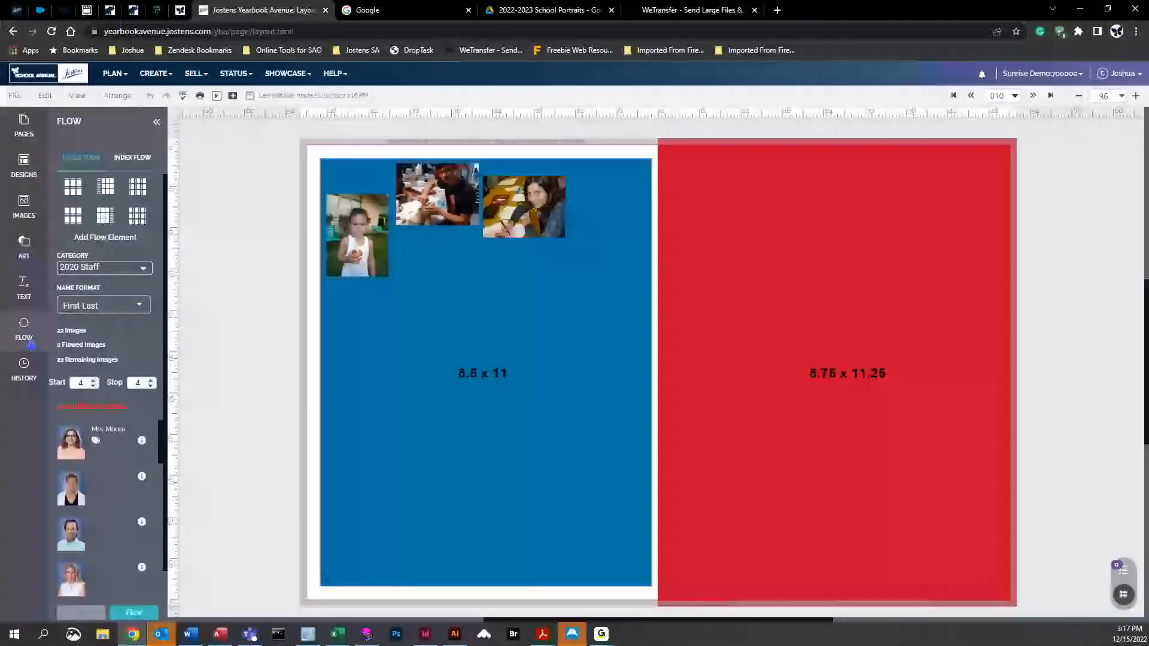
left_click(32, 375)
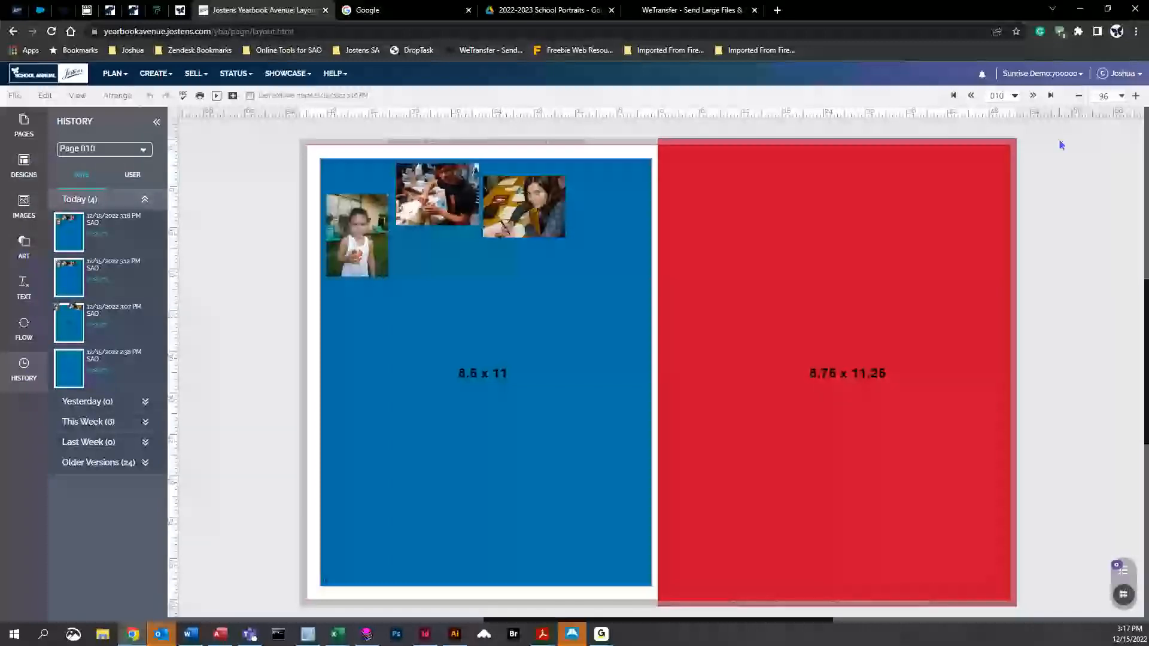
left_click(1032, 97)
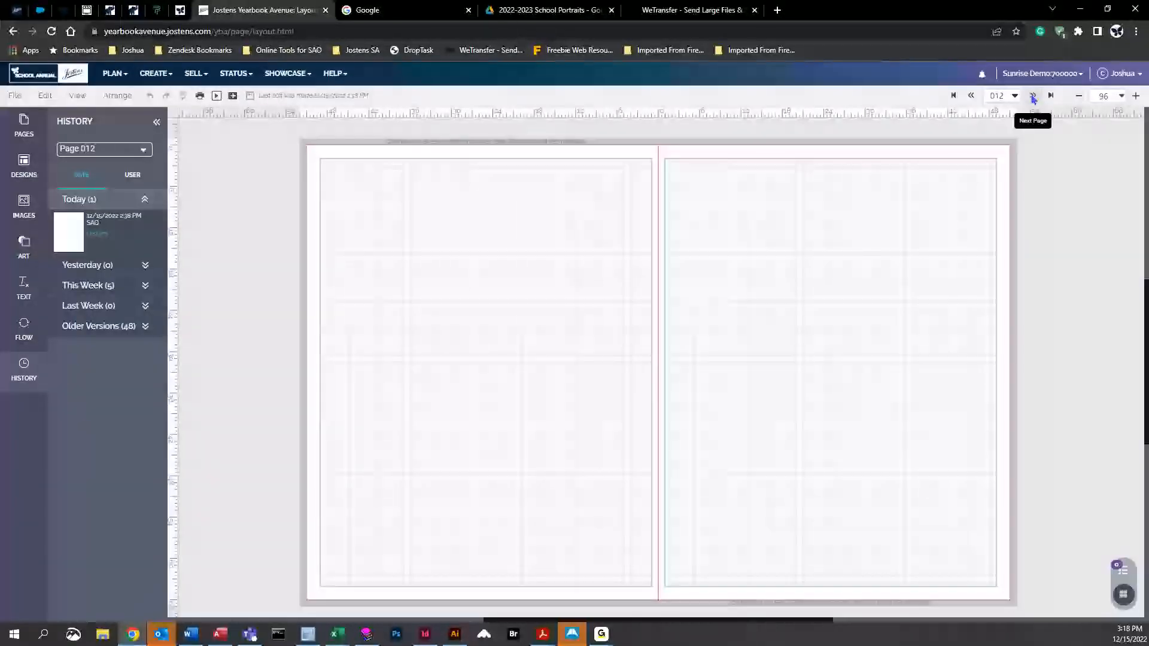
left_click(971, 96)
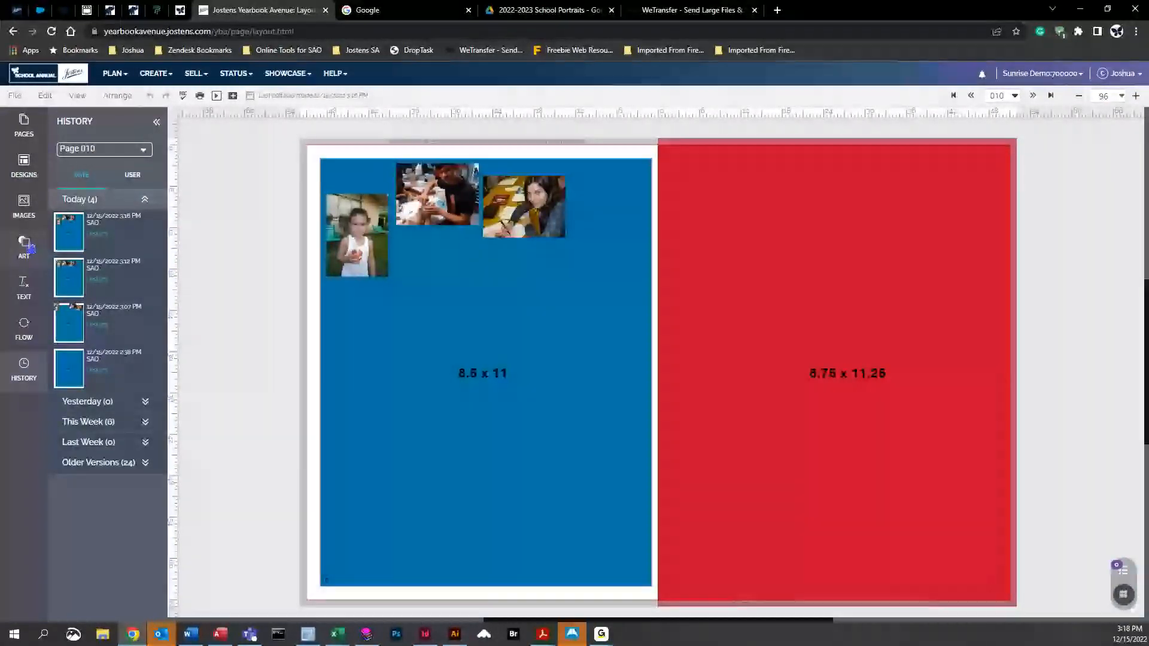
Add a square image frame to the middle of page 010 and enlarge it below the three photos
left_click(27, 207)
left_click(33, 249)
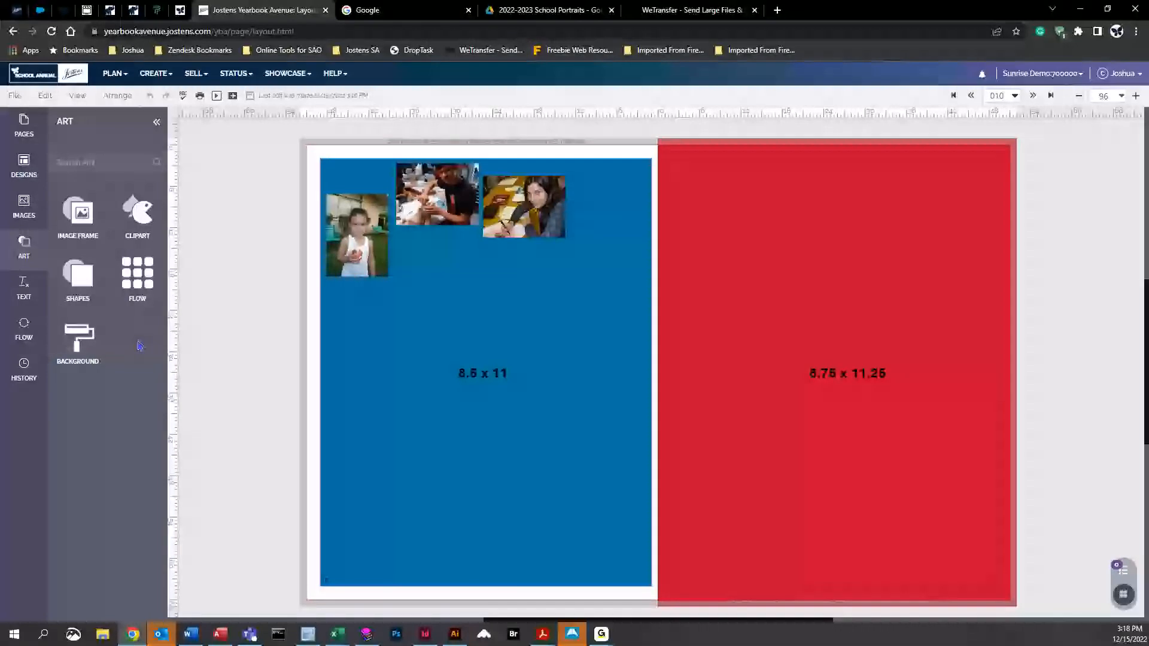
left_click(72, 214)
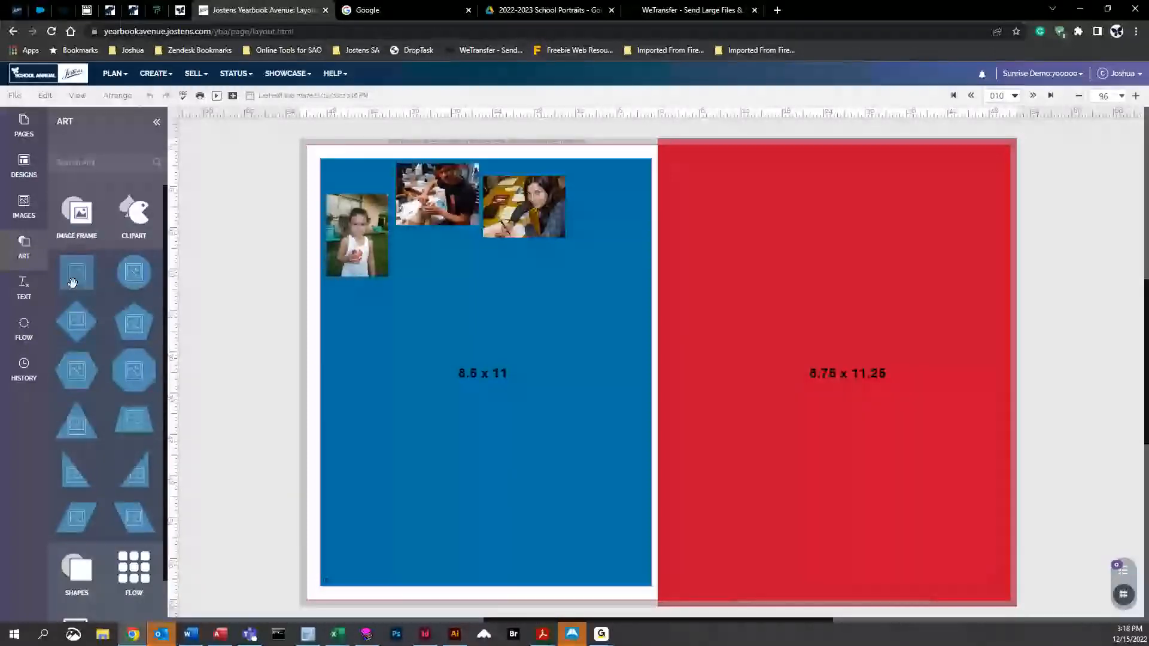
left_click_drag(77, 272, 472, 325)
left_click_drag(508, 359, 607, 469)
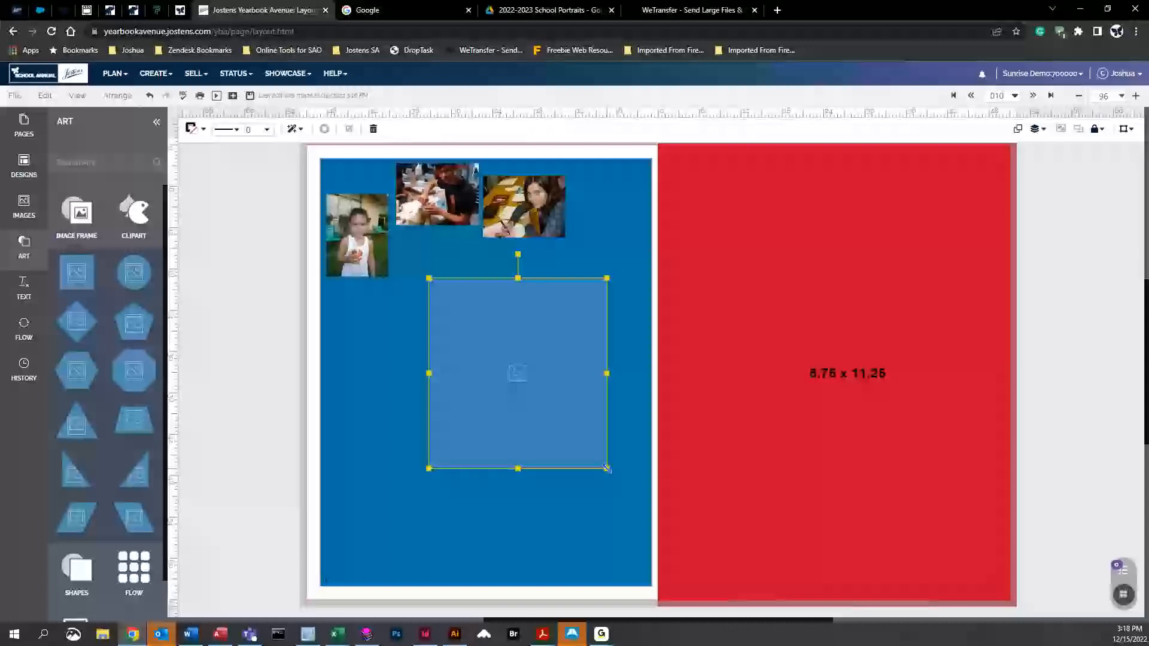
Place the photo of the boy working with clay over the square image frame, accepting its repeated use
left_click(24, 206)
left_click_drag(135, 287, 93, 308)
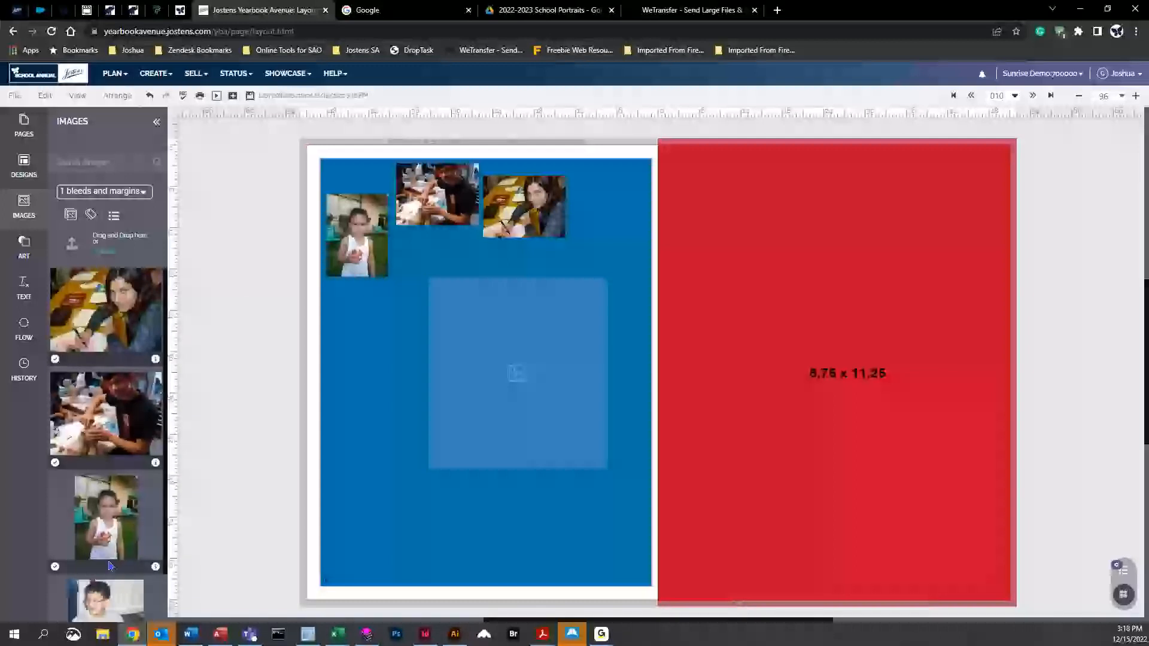
left_click_drag(105, 606, 110, 546)
scroll(117, 515, "down", 1)
left_click_drag(113, 466, 78, 446)
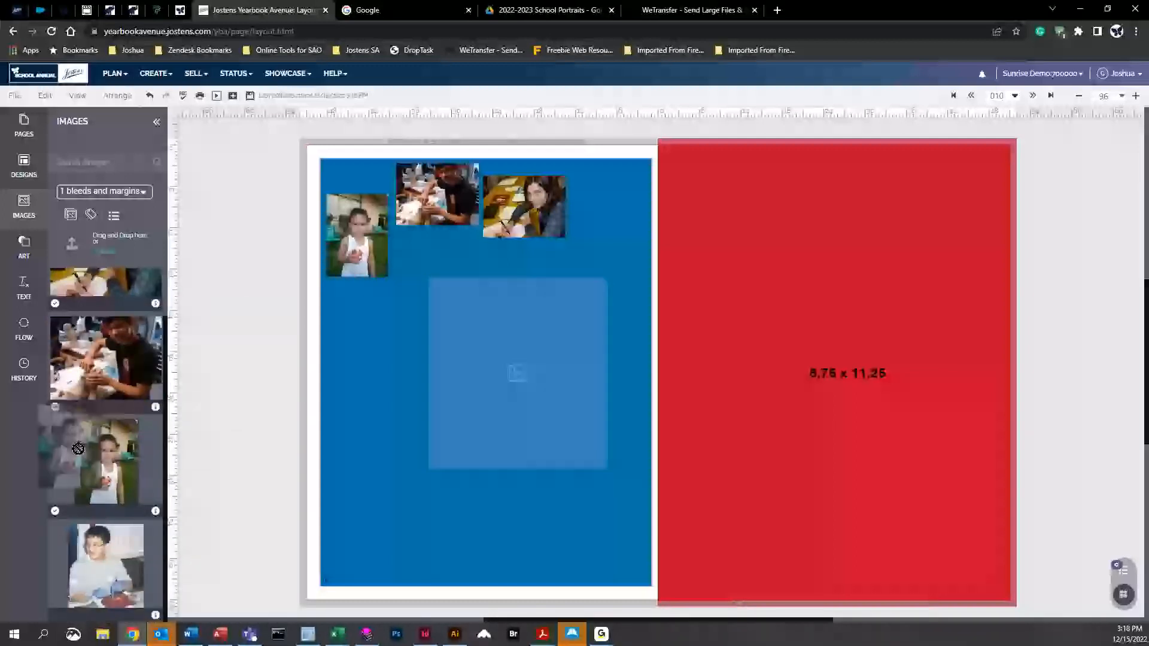
left_click_drag(102, 344, 524, 353)
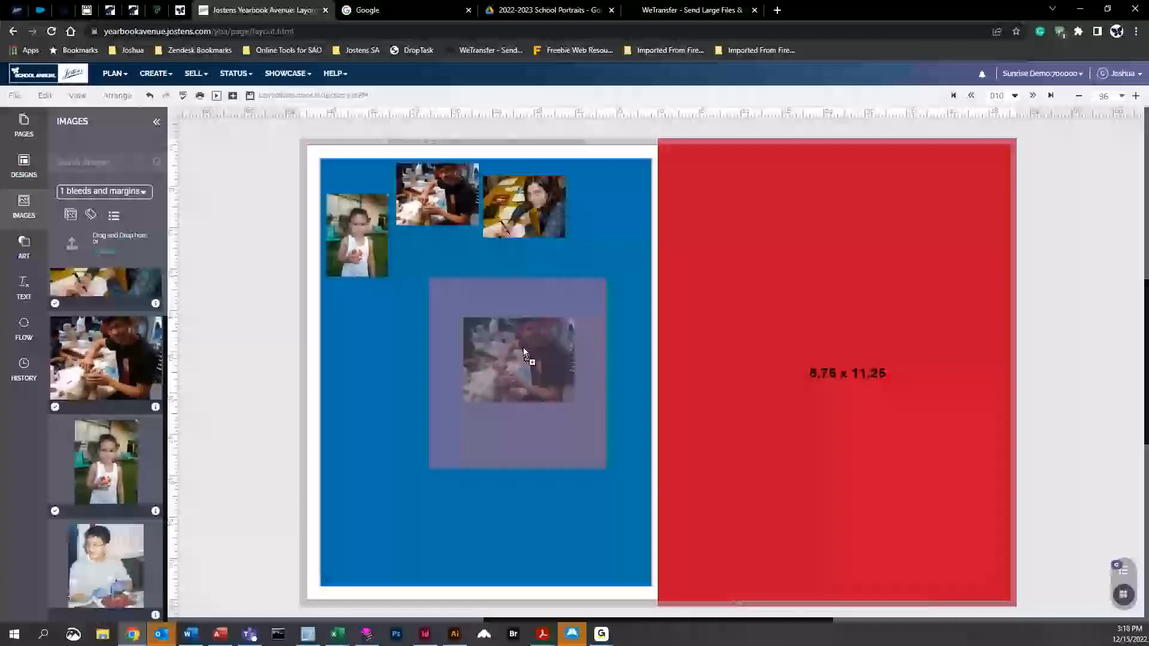
left_click_drag(524, 350, 523, 376)
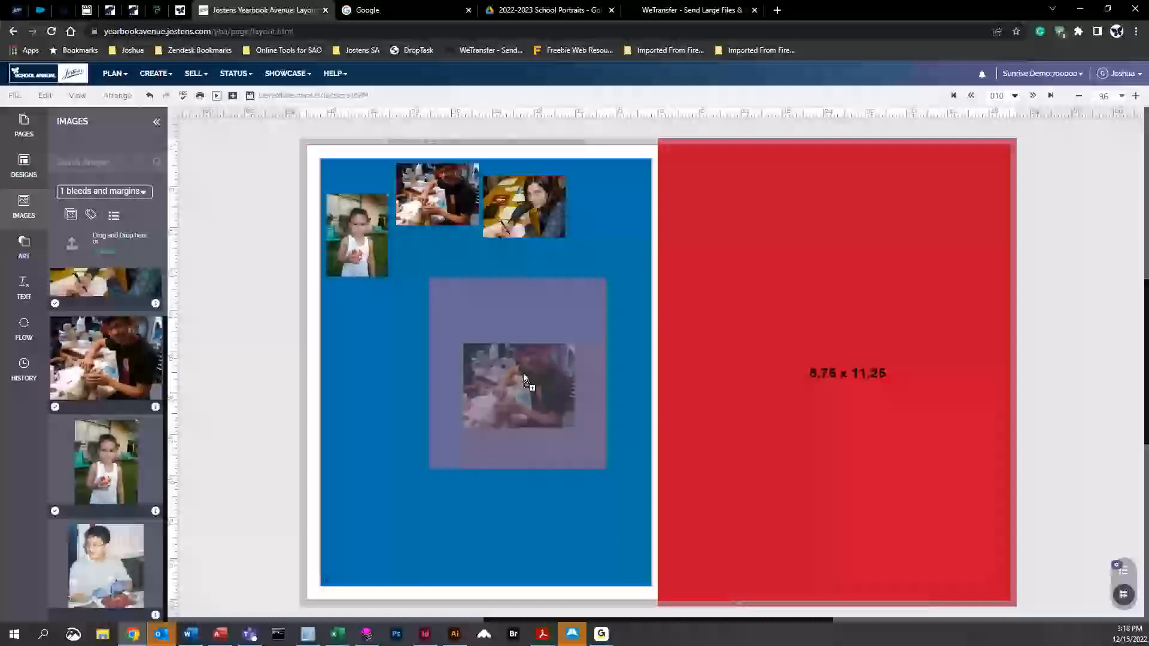
left_click_drag(523, 372, 520, 363)
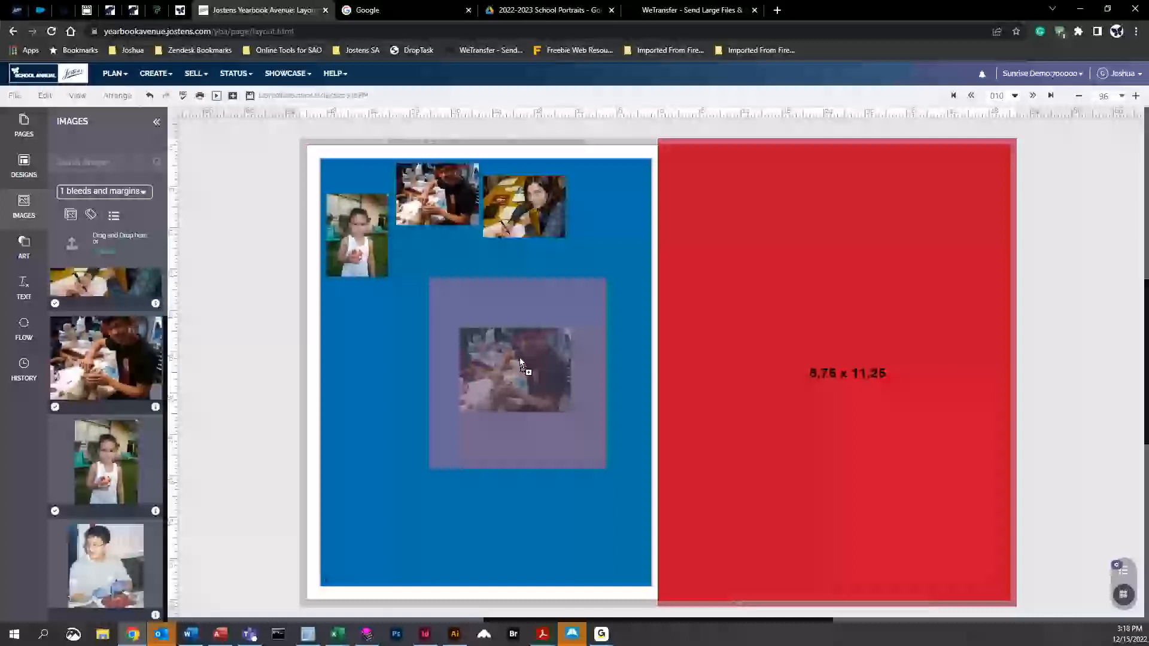
left_click_drag(520, 362, 521, 362)
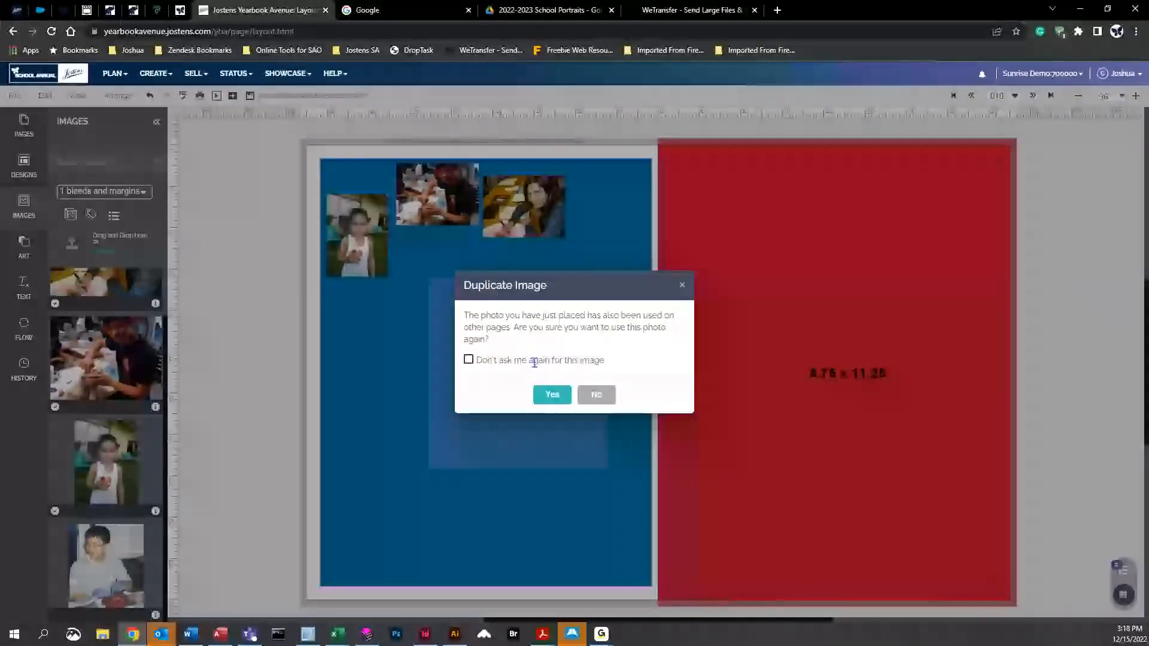
left_click(548, 390)
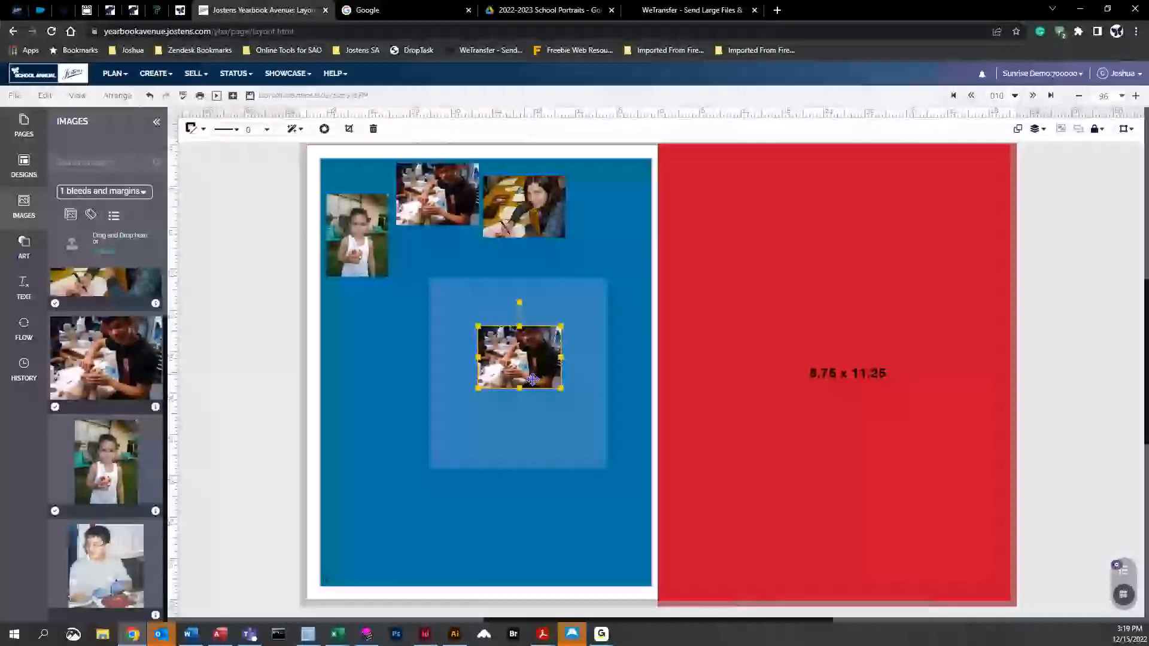
Enlarge the clay photo and center it over the image frame, and shorten the frame slightly from its bottom edge
left_click_drag(561, 388, 751, 572)
left_click_drag(603, 427, 518, 378)
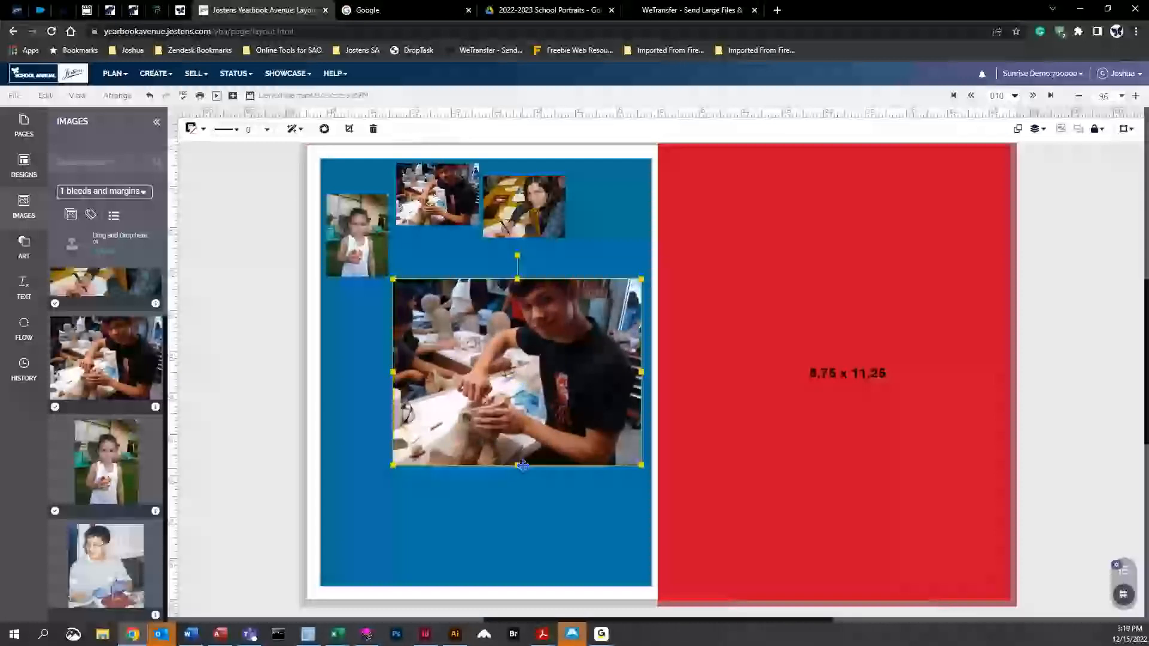
left_click(449, 467)
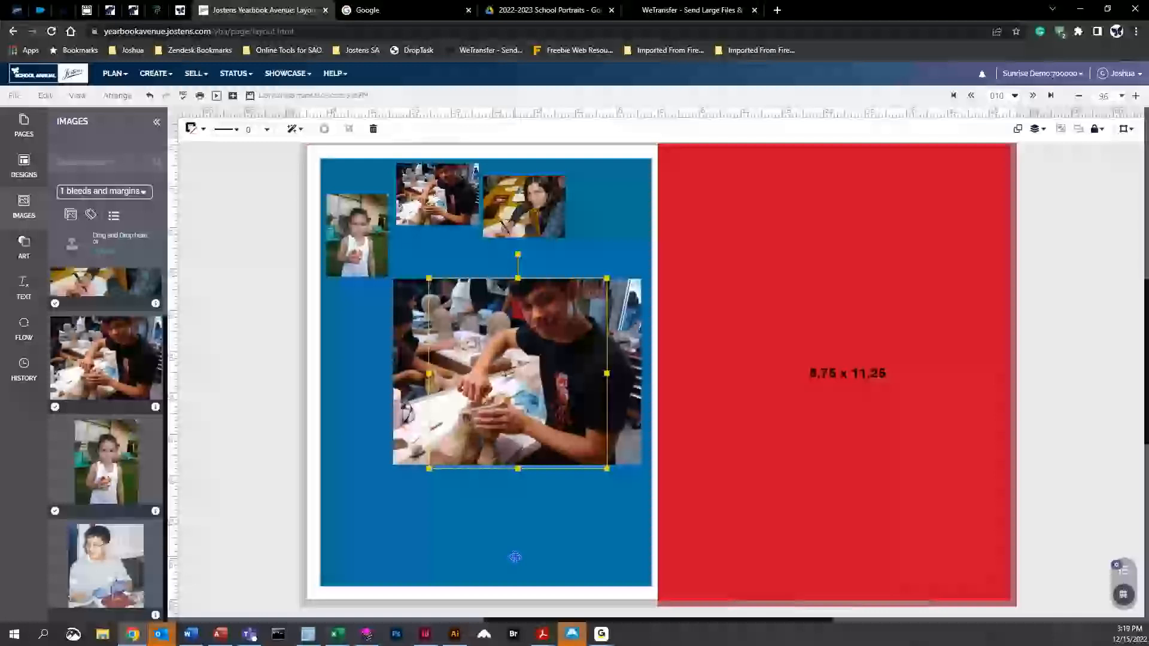
left_click_drag(518, 468, 518, 468)
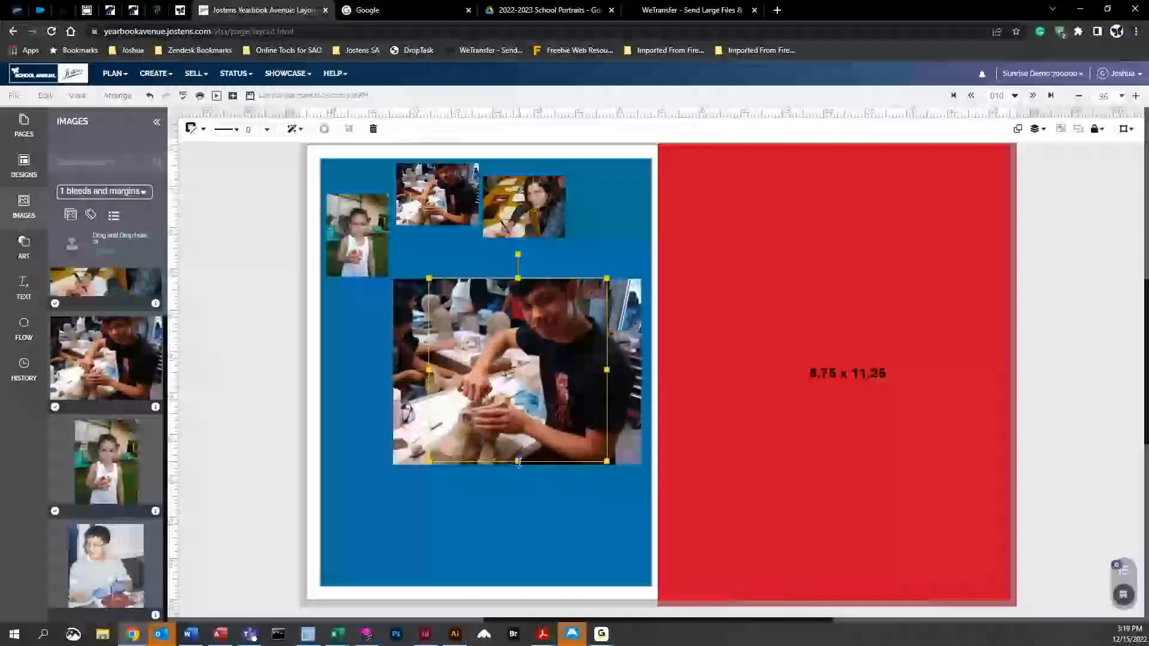
Delete the loose clay photo and place the same picture inside the image frame, accepting the duplicate
left_click(420, 394)
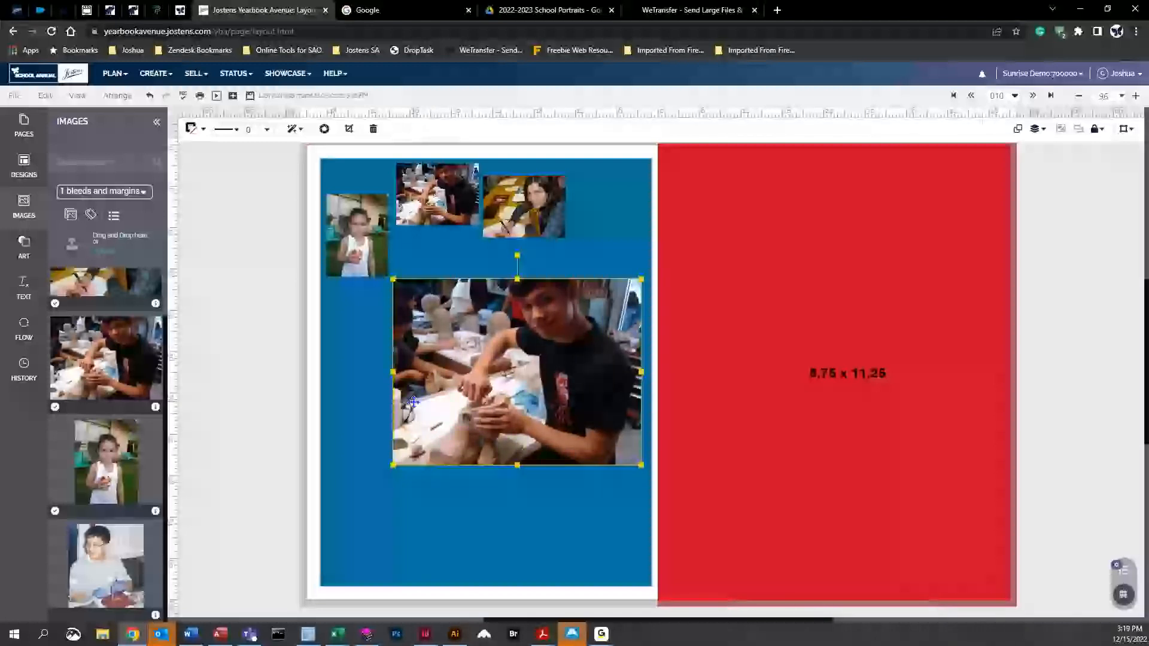
key("Delete")
left_click_drag(123, 350, 544, 376)
left_click(553, 397)
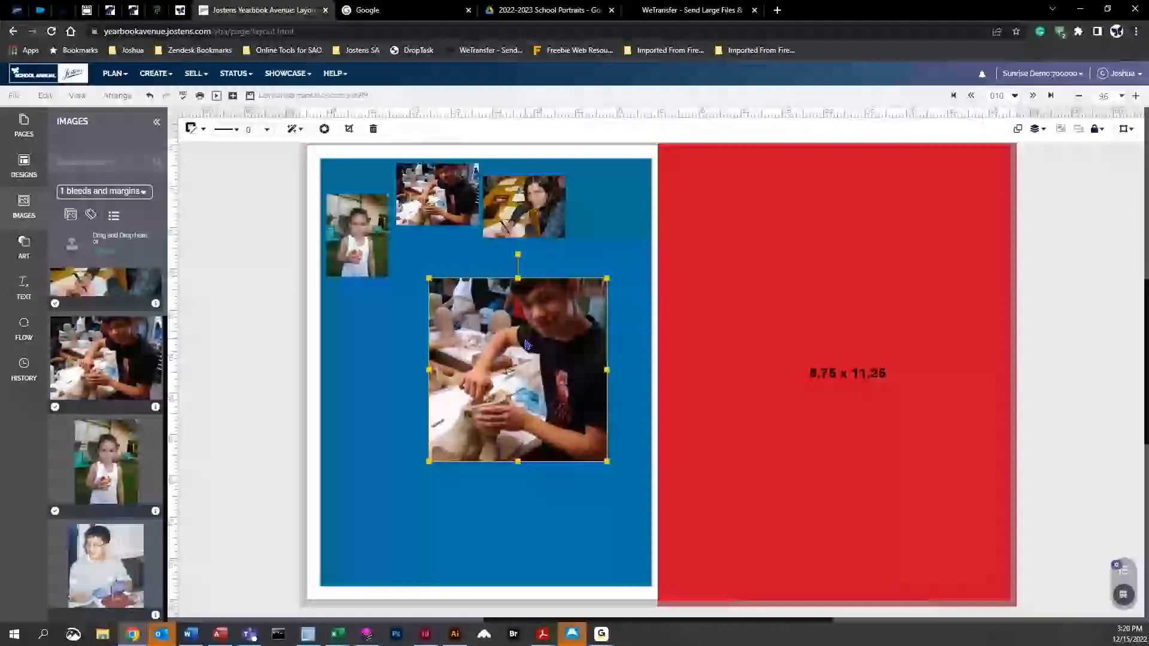
Delete the clay photo and its empty image frame from the middle of page 010
key("Delete")
key("Delete")
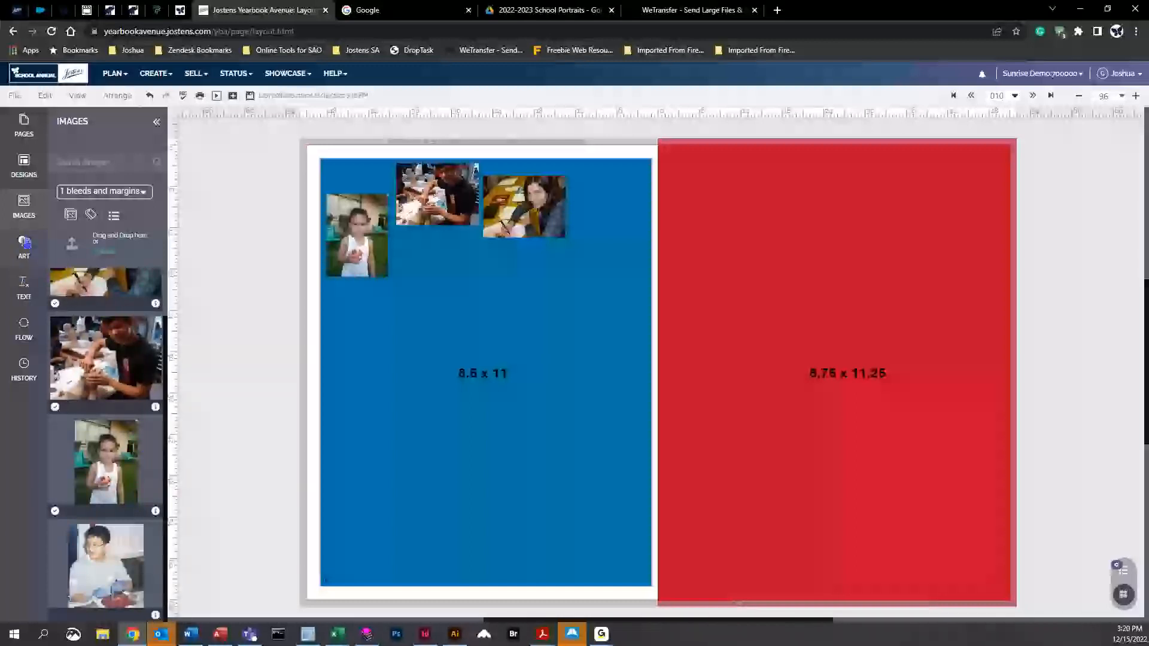
Add a square shape below the photos on page 010 and fill it with a muted red from the Culture palette
left_click(24, 246)
left_click(78, 277)
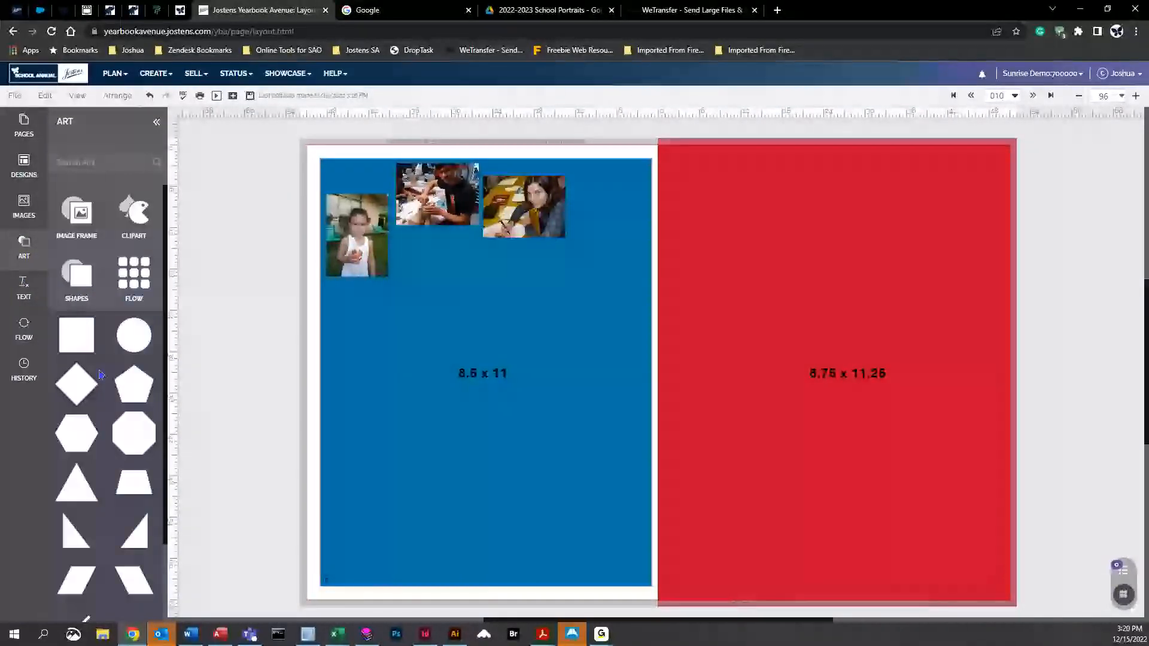
left_click_drag(69, 333, 475, 324)
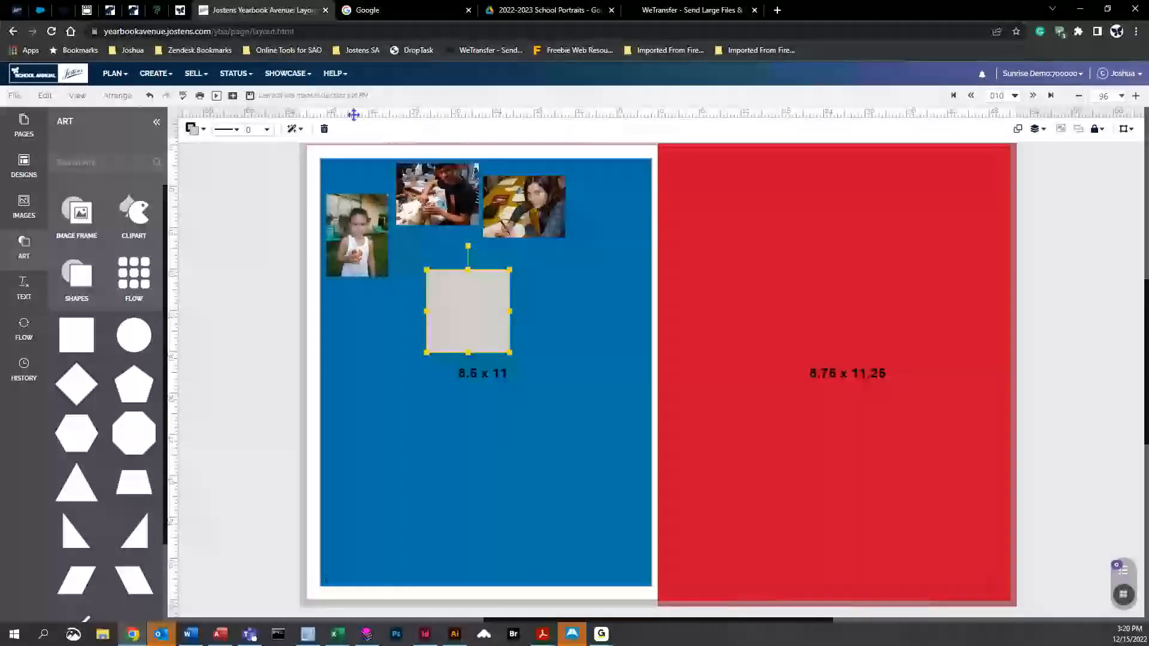
left_click(203, 132)
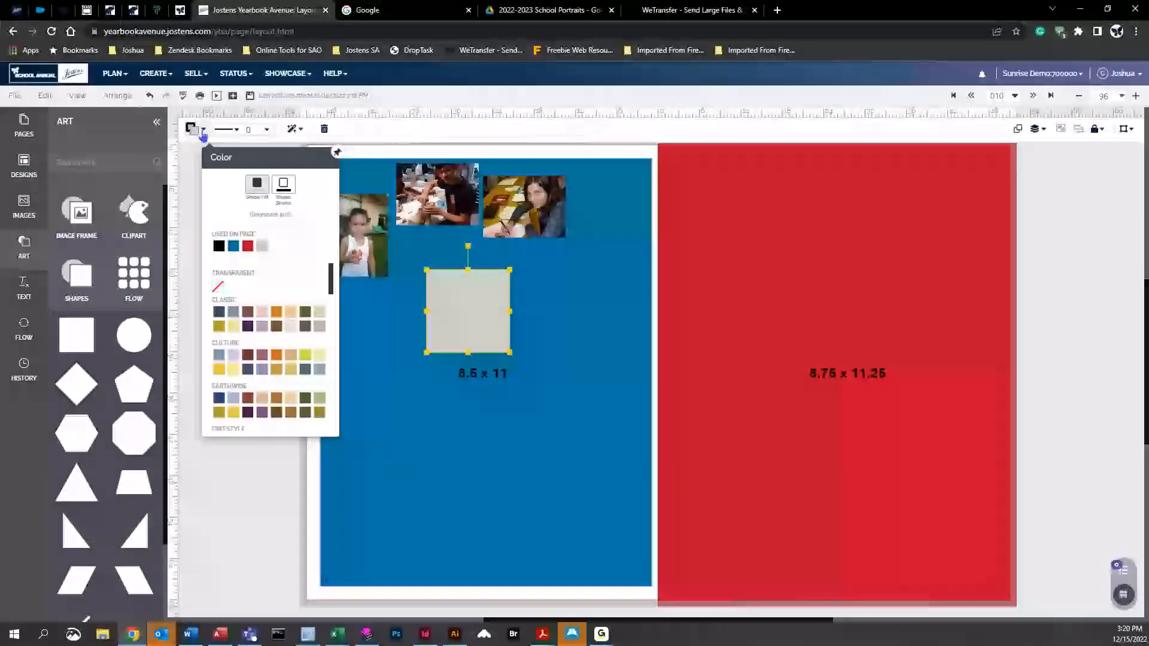
left_click(264, 359)
Fit the square over the photo of the boy in the white shirt with a small border and send it backward behind the photo
left_click_drag(479, 338, 364, 285)
left_click_drag(405, 236, 393, 237)
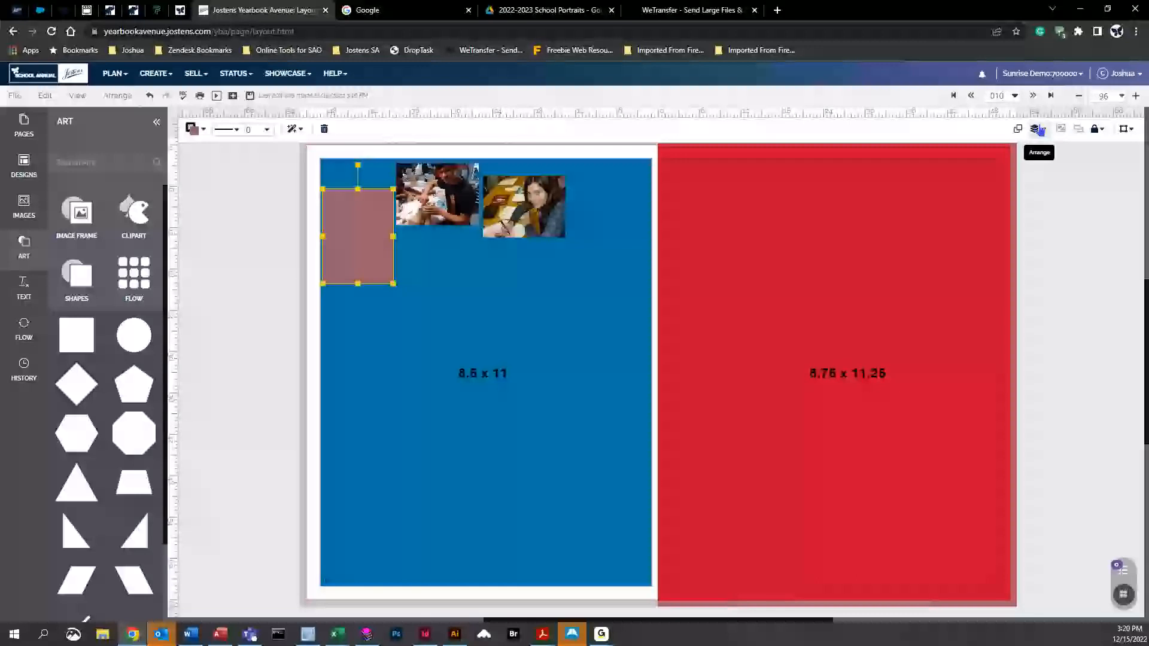
left_click(1076, 130)
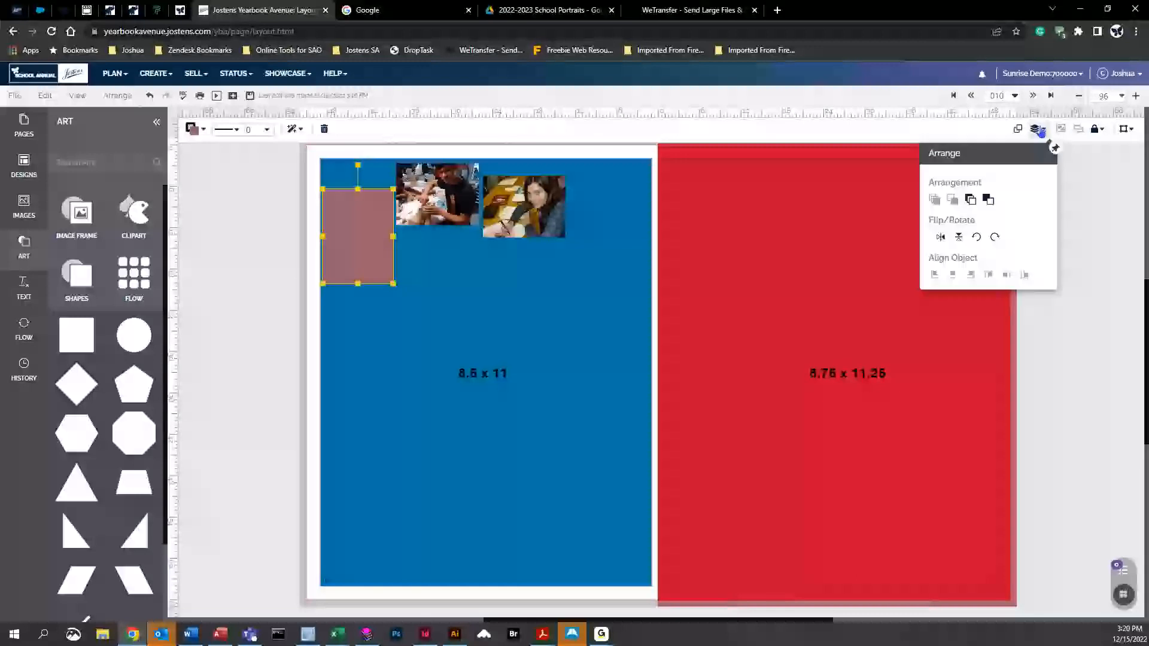
left_click(117, 95)
mouse_move(160, 220)
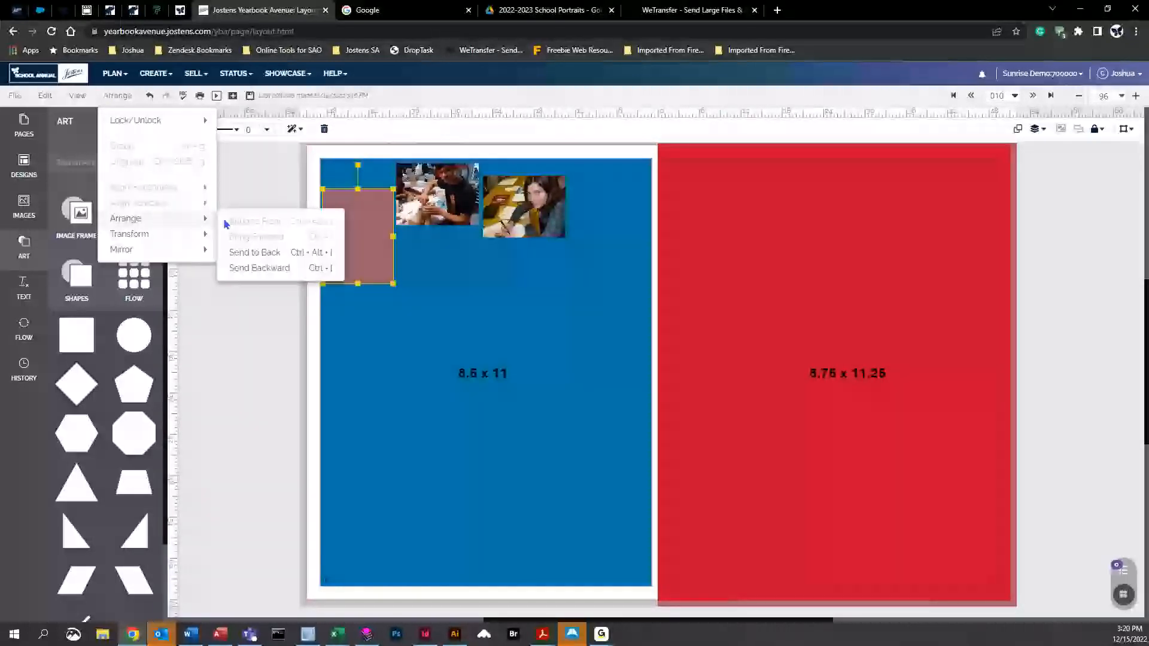
left_click(259, 267)
left_click(266, 272)
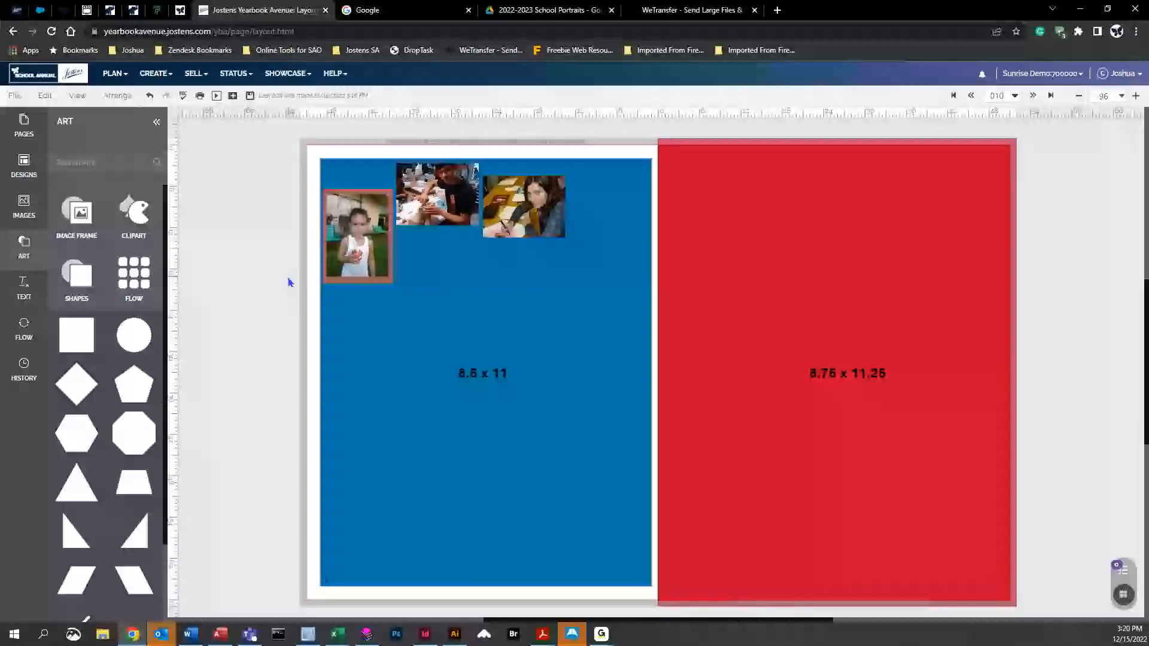
Reduce the square's height from the top to a thin strip along the bottom of the boy's photo
left_click(371, 282)
left_click_drag(371, 282, 373, 282)
left_click_drag(357, 191, 358, 277)
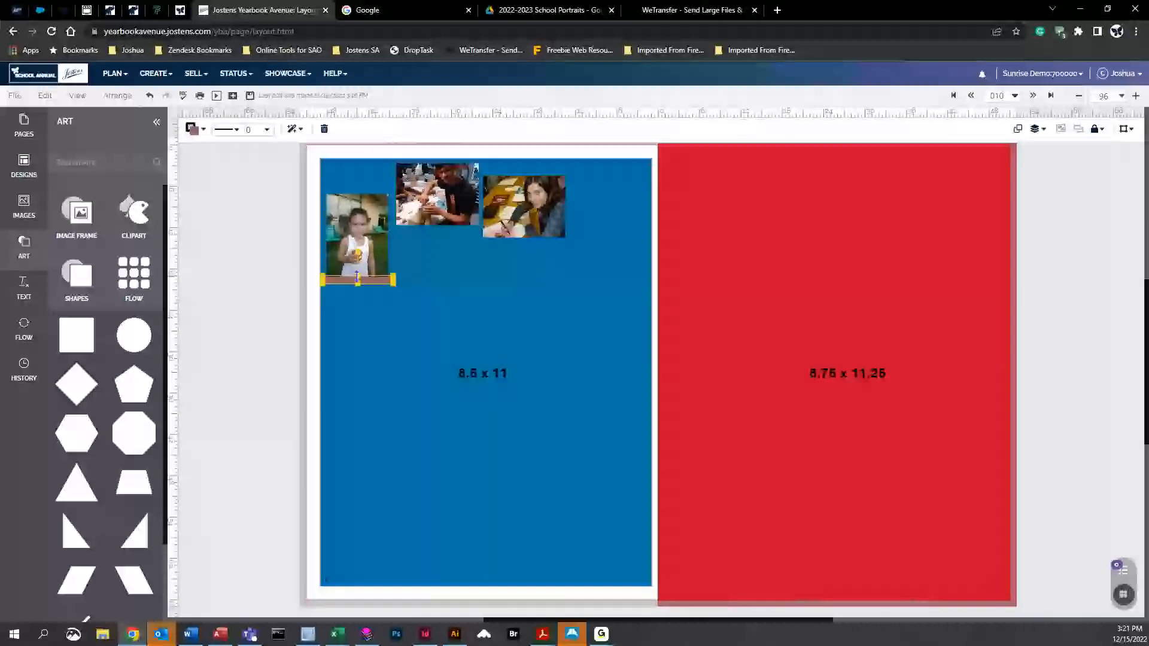
Move the thin strip below the photos to page 010's outer bleed edge and stretch it across both pages
left_click(366, 286)
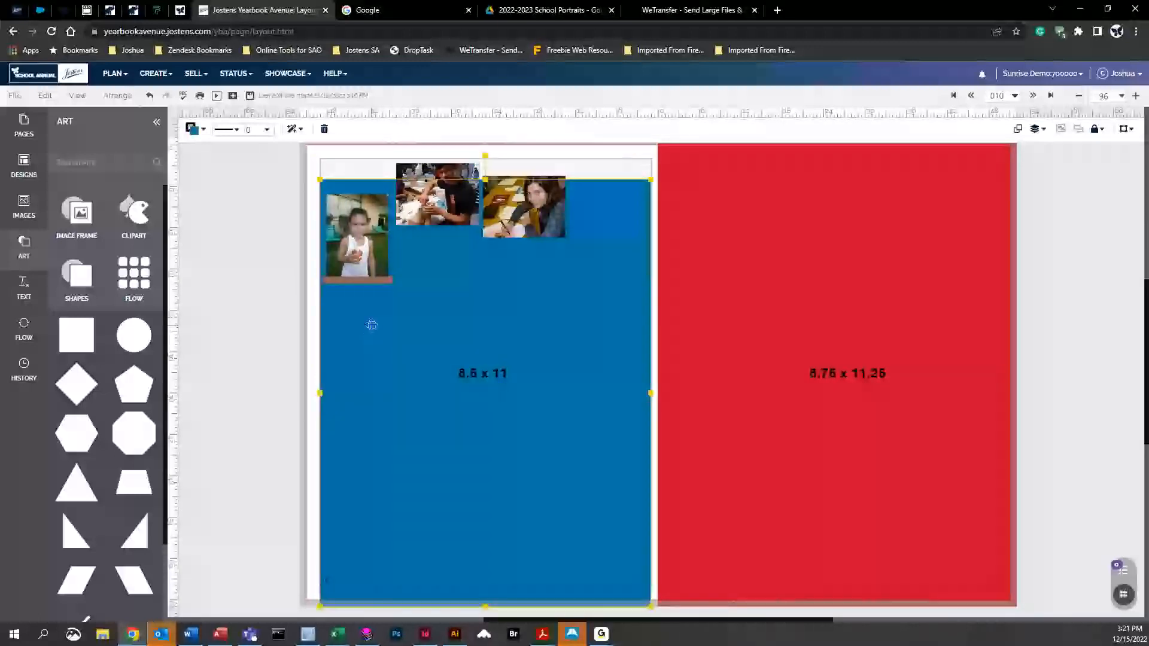
left_click_drag(372, 284, 349, 301)
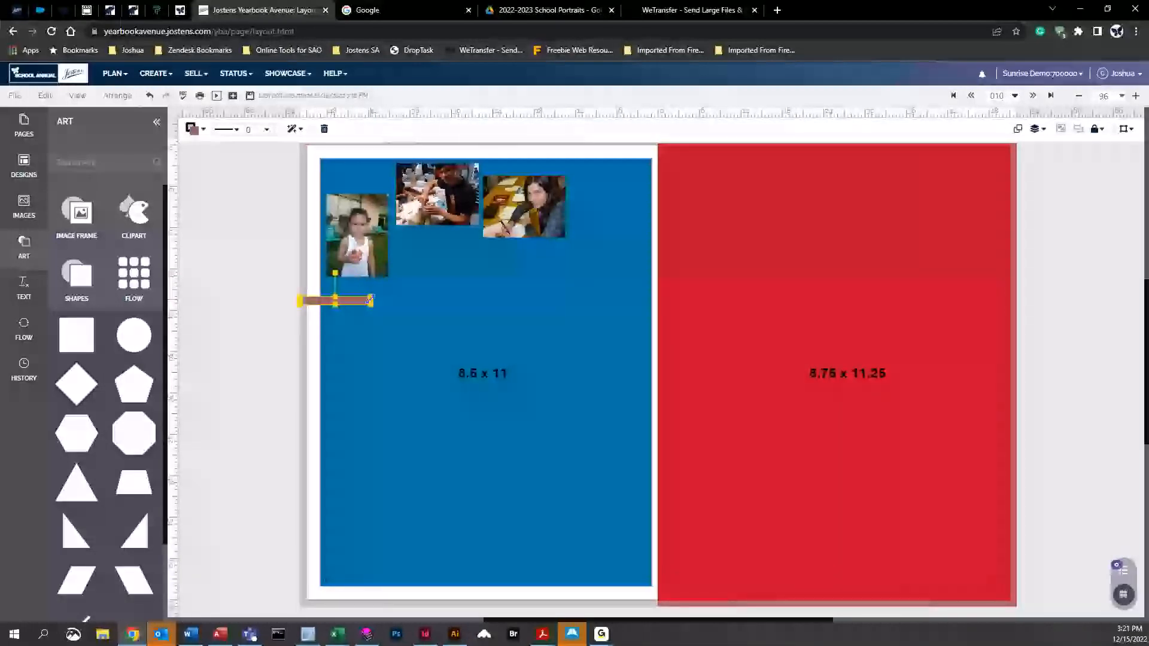
left_click_drag(371, 301, 1016, 302)
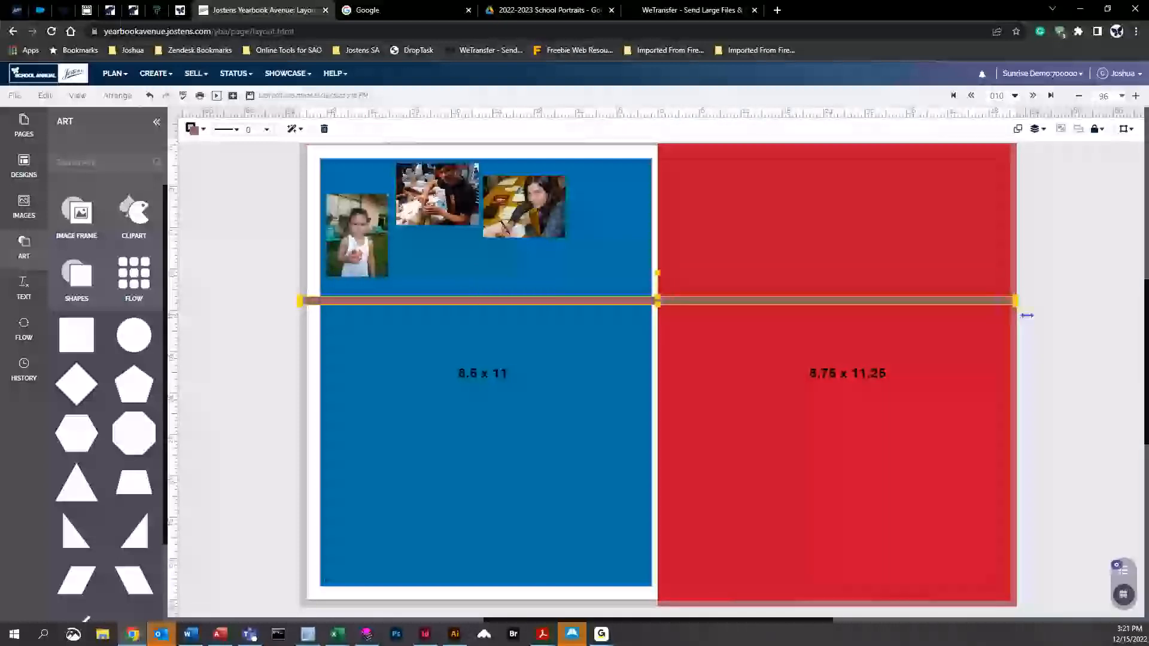
left_click(276, 285)
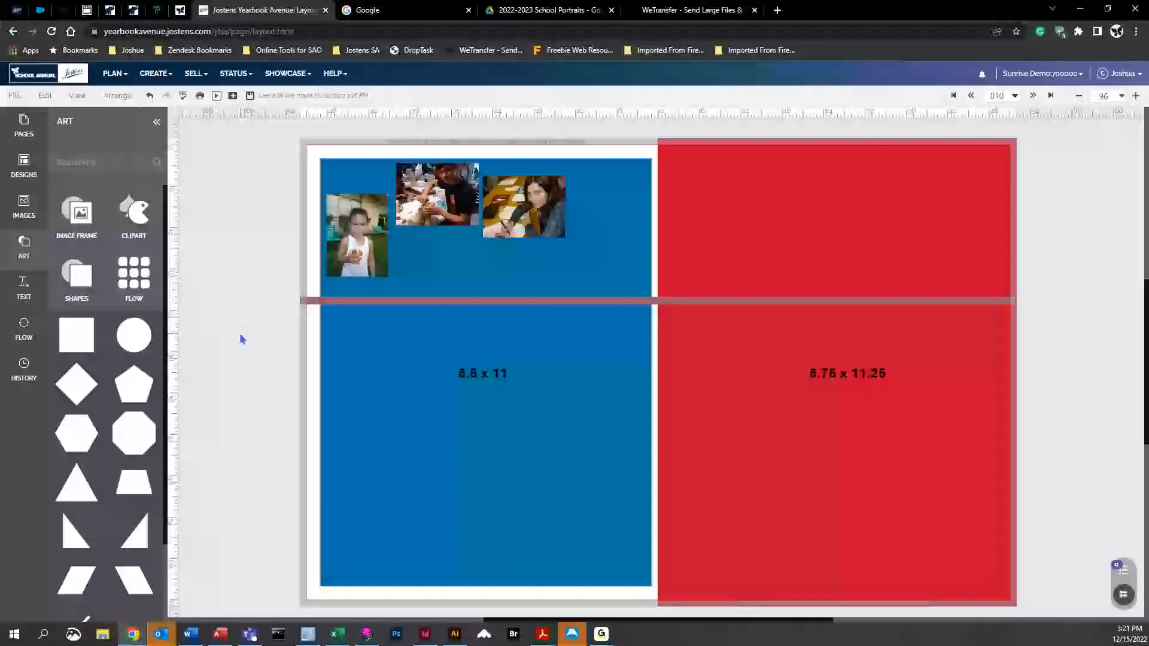
Add a New Style text box below the strip on page 010 and link it to a taller text box at the top of page 011
left_click(24, 286)
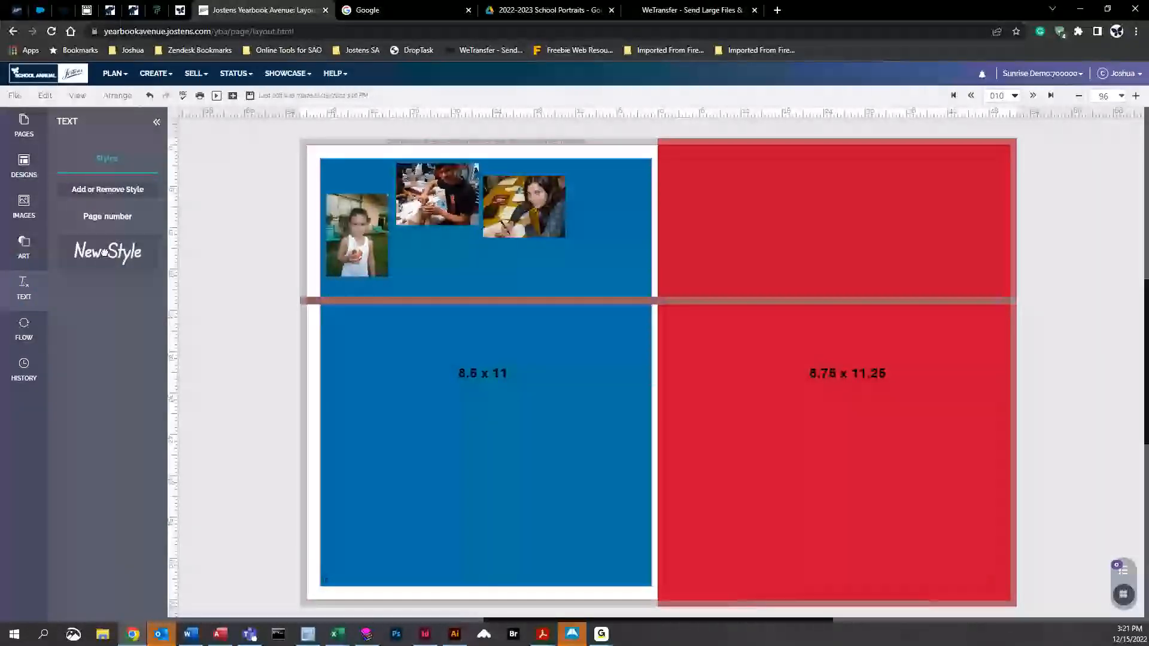
left_click_drag(105, 252, 419, 335)
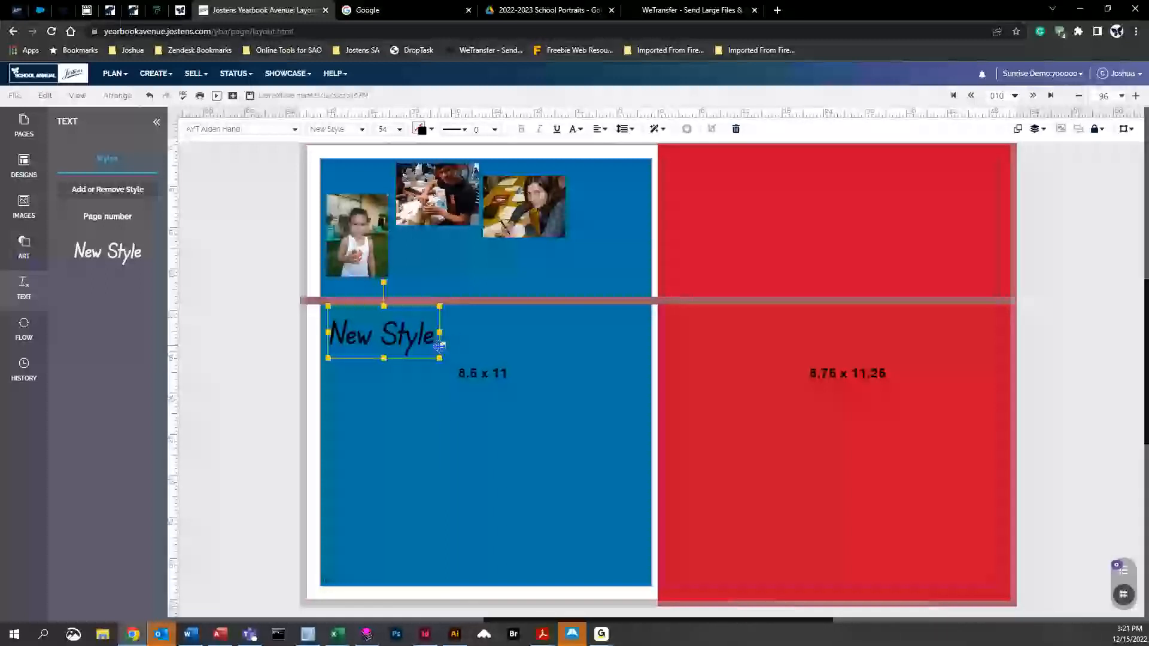
left_click_drag(442, 345, 997, 188)
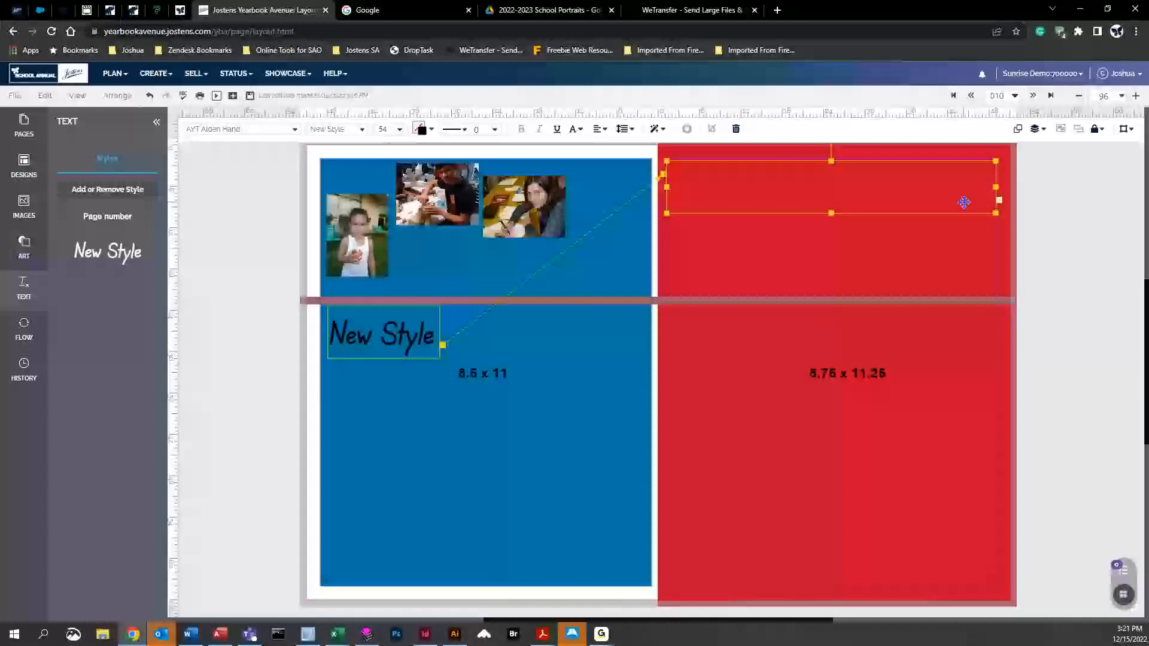
left_click_drag(830, 213, 829, 271)
Insert random filler text beginning "nalkgna;ngoainrewgoina" before "New Style" in the first text box, enough to overflow into the linked box
left_click(347, 336)
left_click(339, 335)
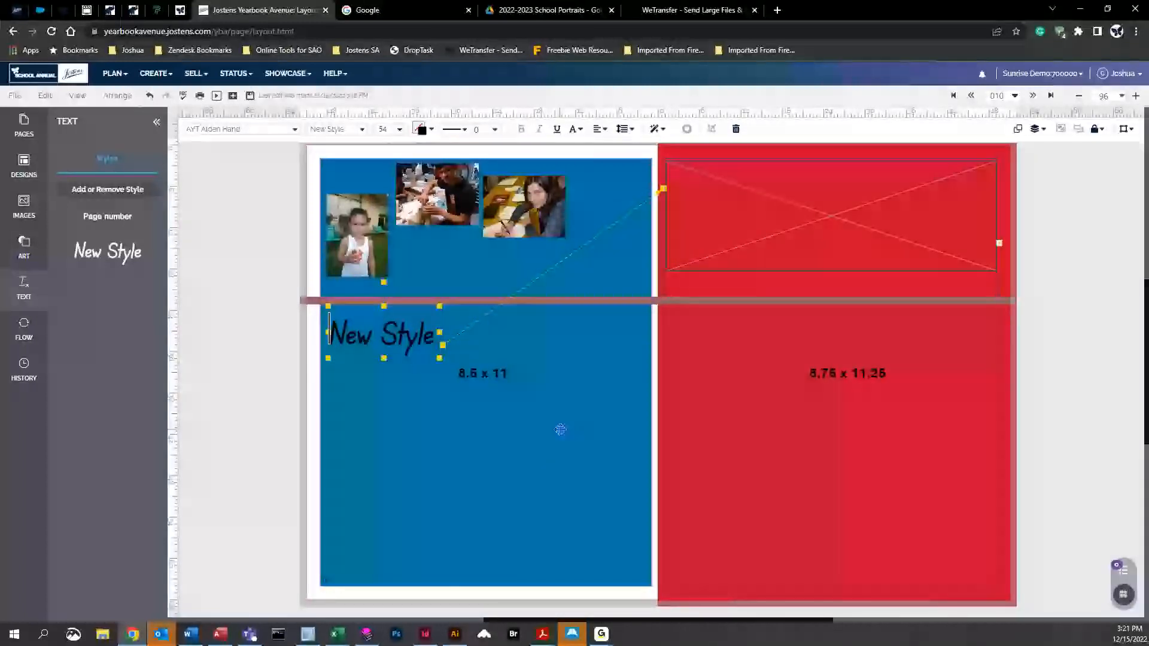
type("nalkgna;ngoainrewgoina;oiknrwe")
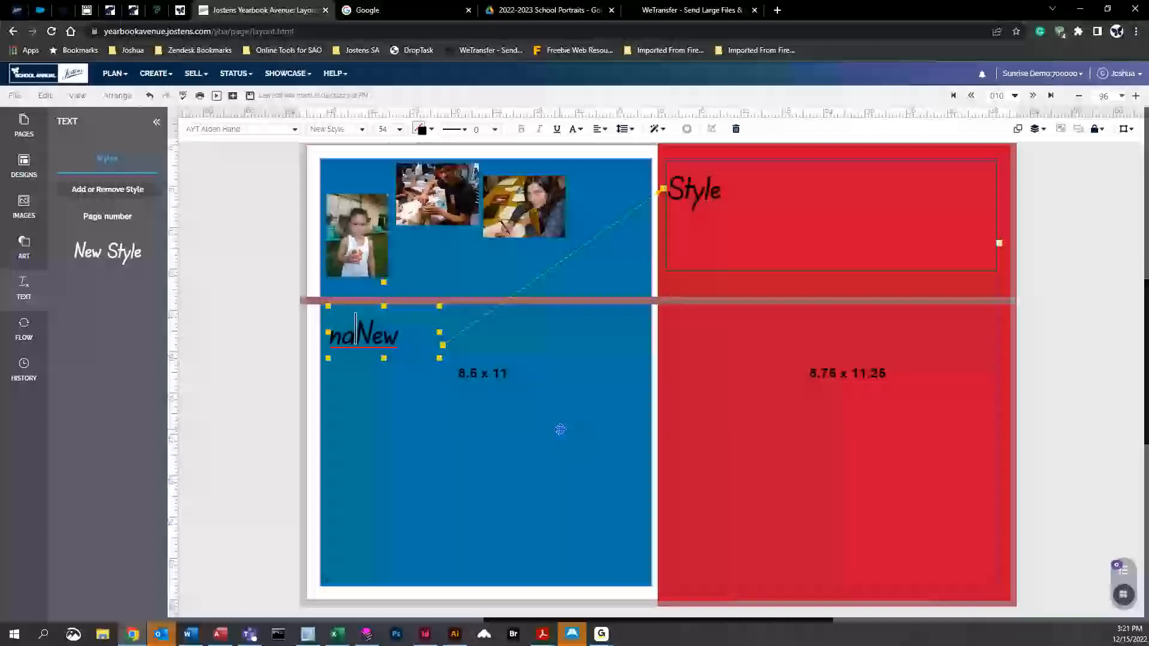
type("klanglk;an;lsa")
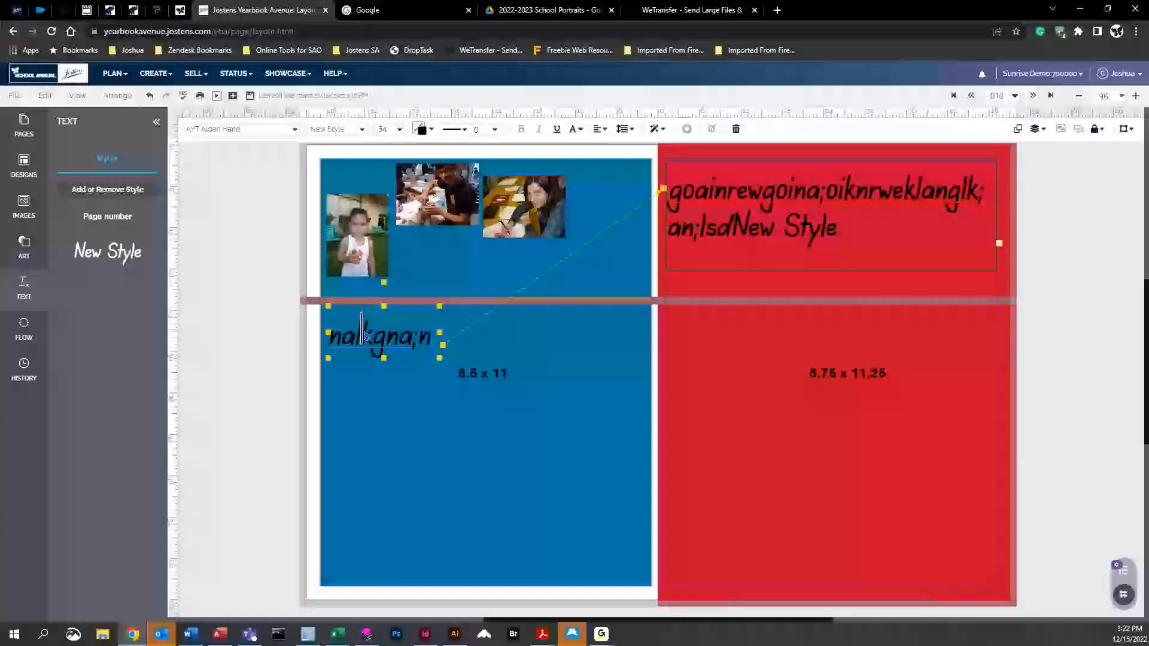
left_click(413, 333)
left_click(412, 333)
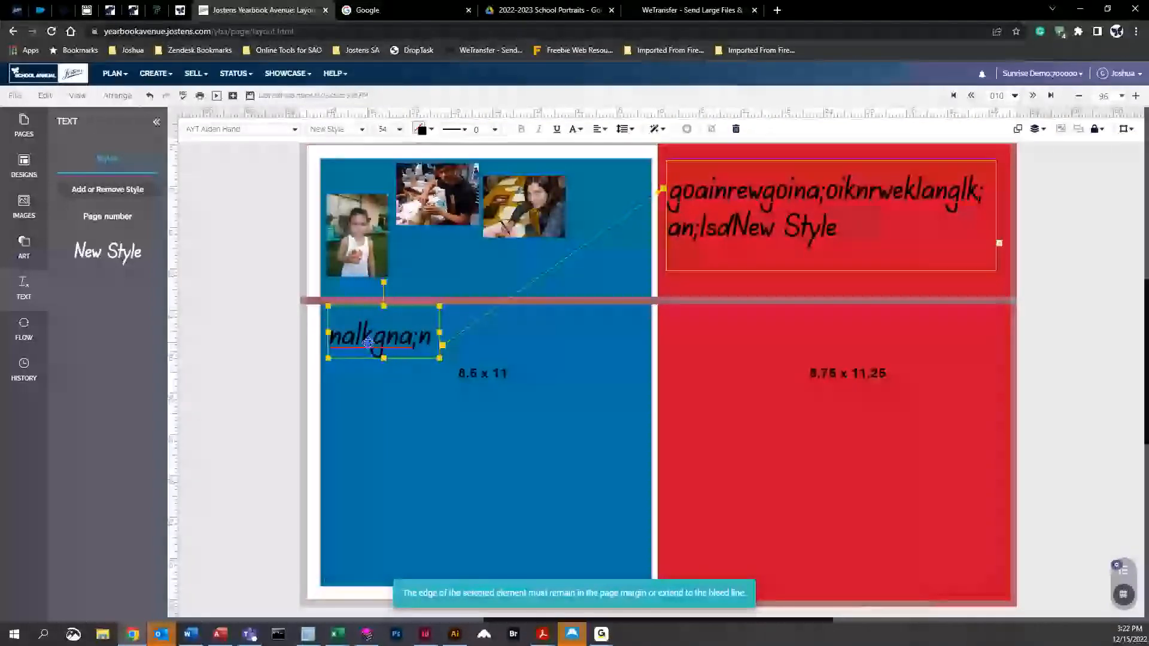
Delete the two boys' photos and place the photo of the girl writing, enlarged, in page 010's upper left corner
left_click_drag(522, 207, 379, 210)
left_click(455, 184)
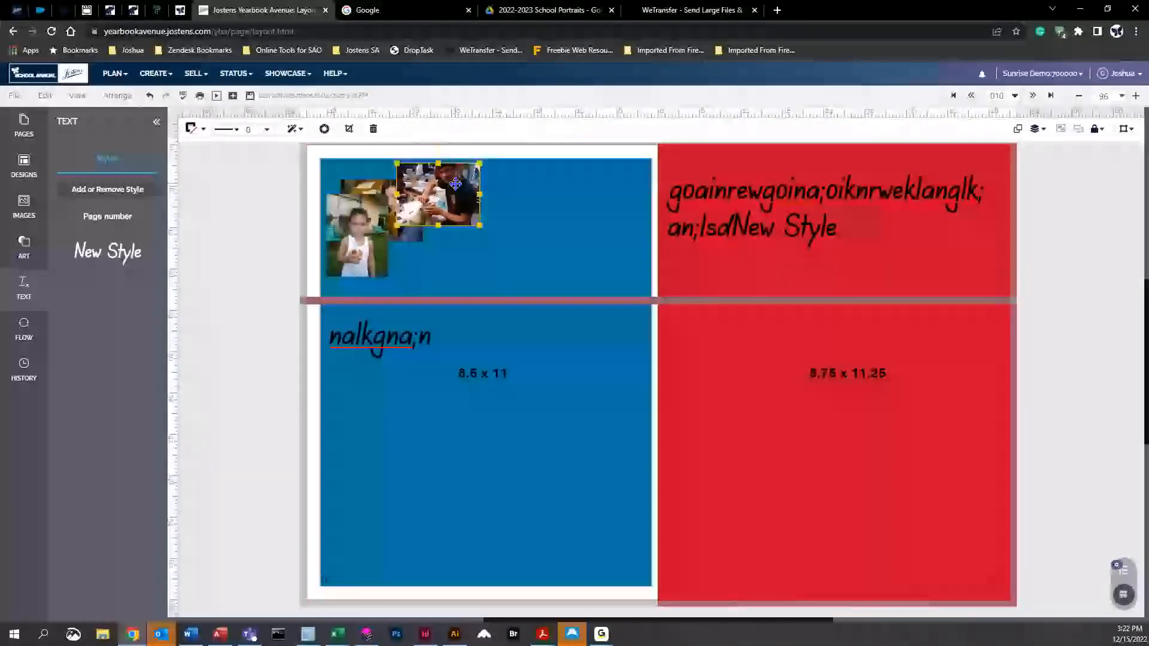
key("Delete")
left_click(359, 251)
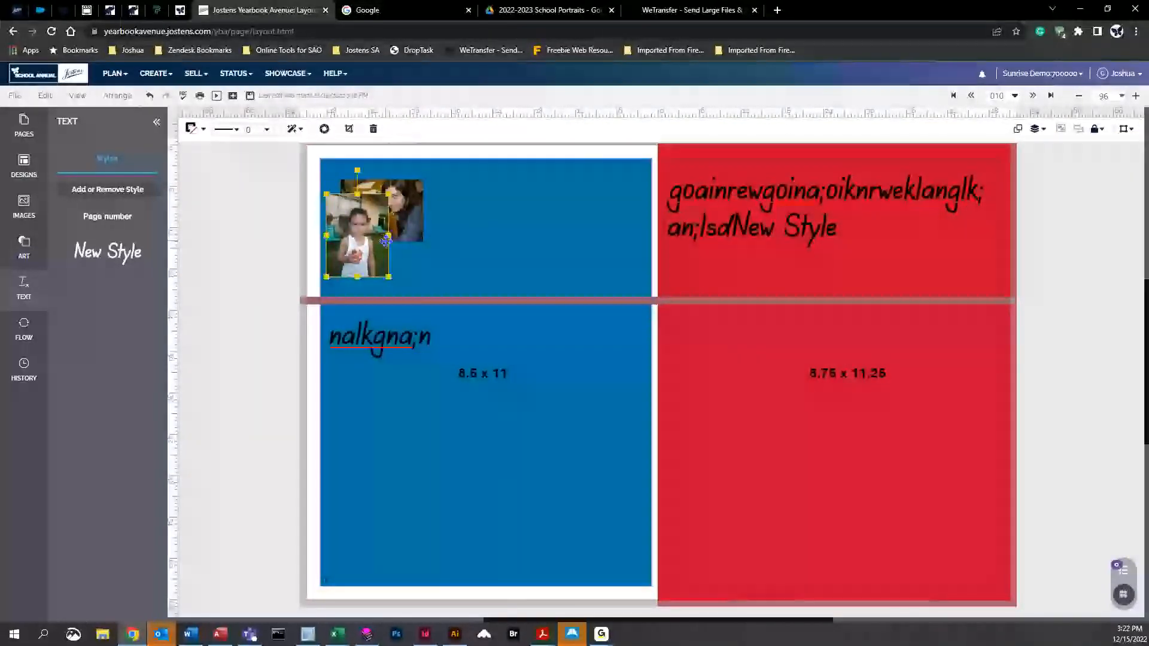
key("Delete")
left_click_drag(400, 225, 471, 278)
Move the first text box beside the girl's photo and the linked text box beneath it on page 010
left_click_drag(374, 334, 516, 202)
left_click_drag(803, 210, 466, 330)
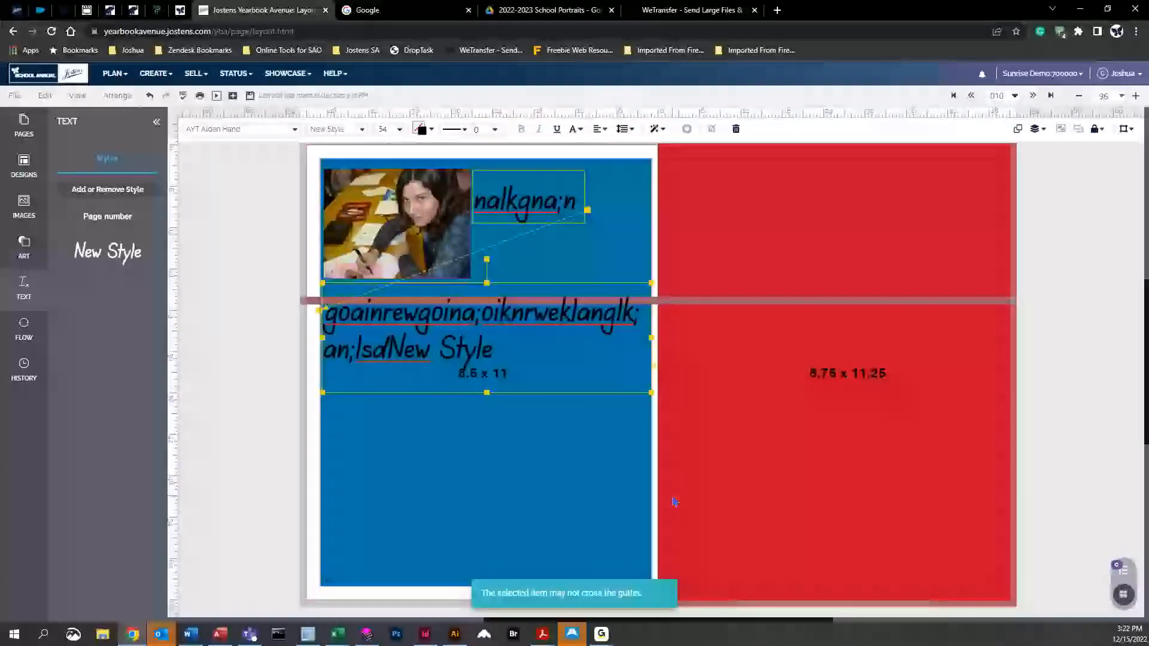
Select the first linked text box on page 010, and advance to the blank spread starting at page 012
left_click(531, 210)
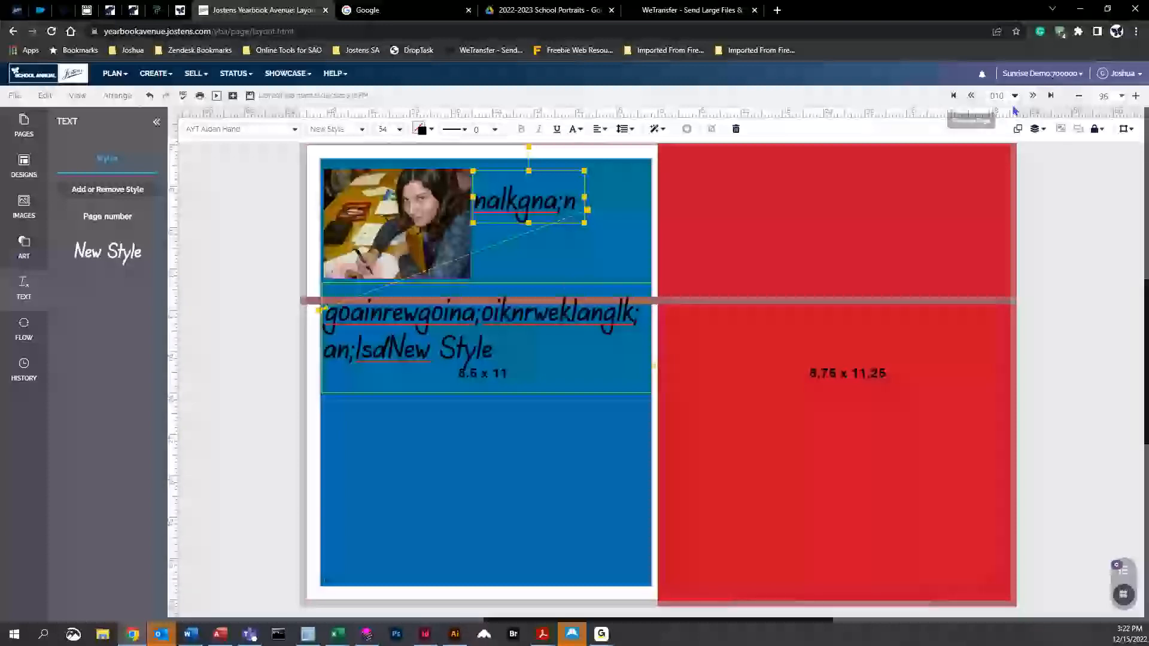
left_click(1032, 96)
left_click(529, 371)
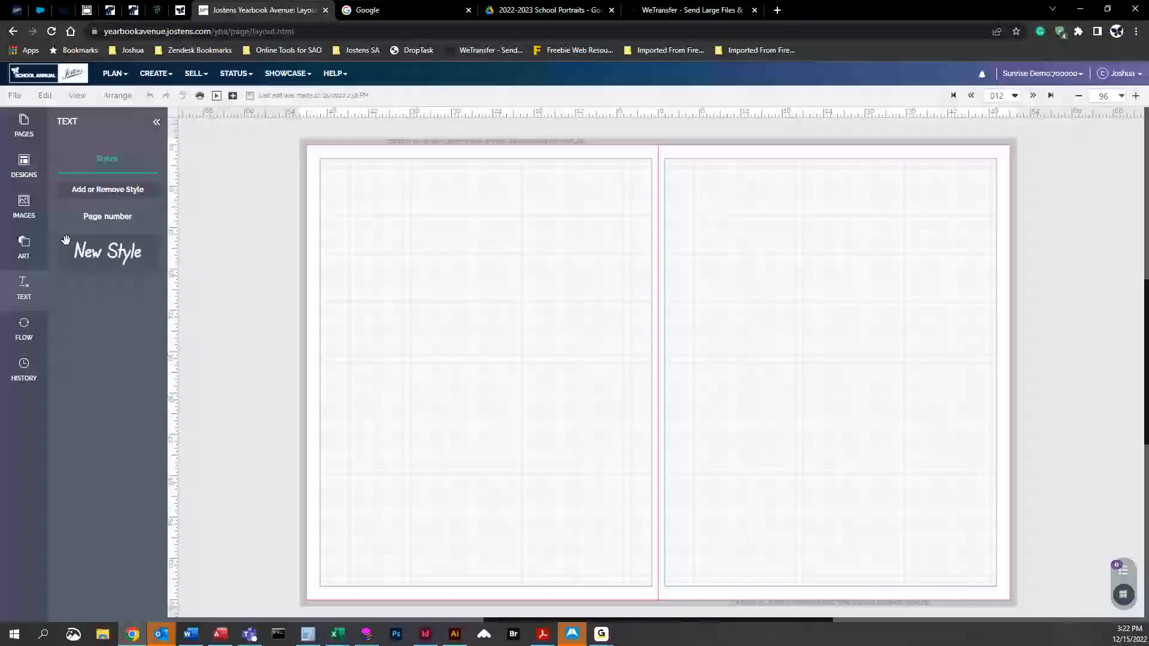
Examine the Page Surfer and Click-N-Go! categories of ready-made page designs
left_click(29, 165)
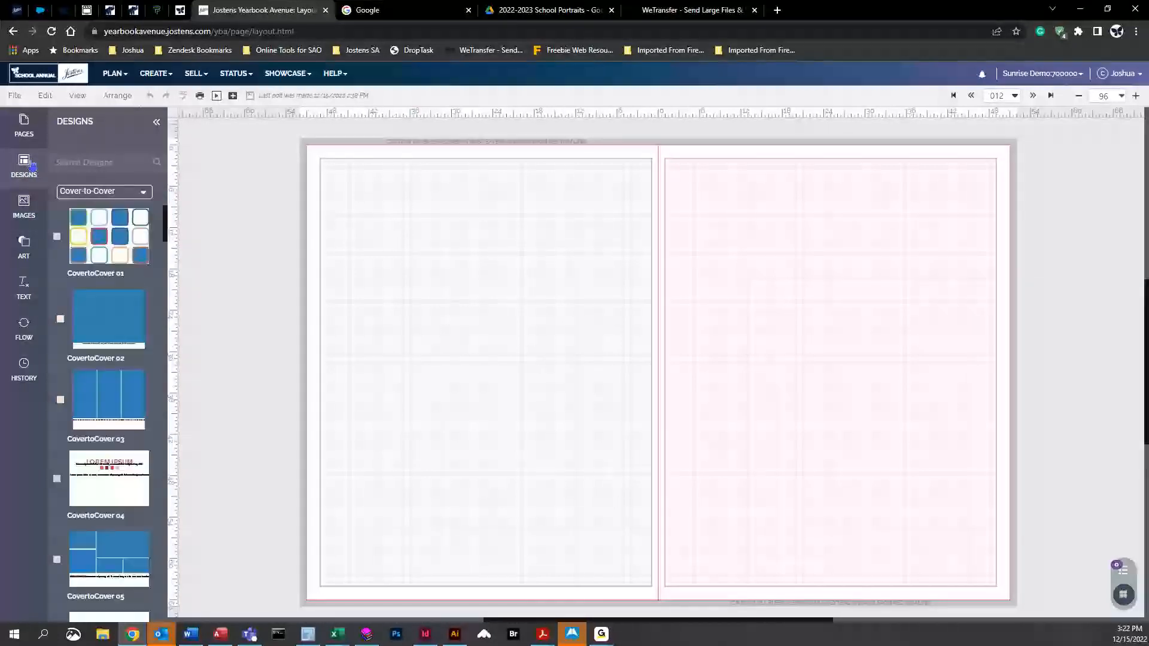
left_click(144, 192)
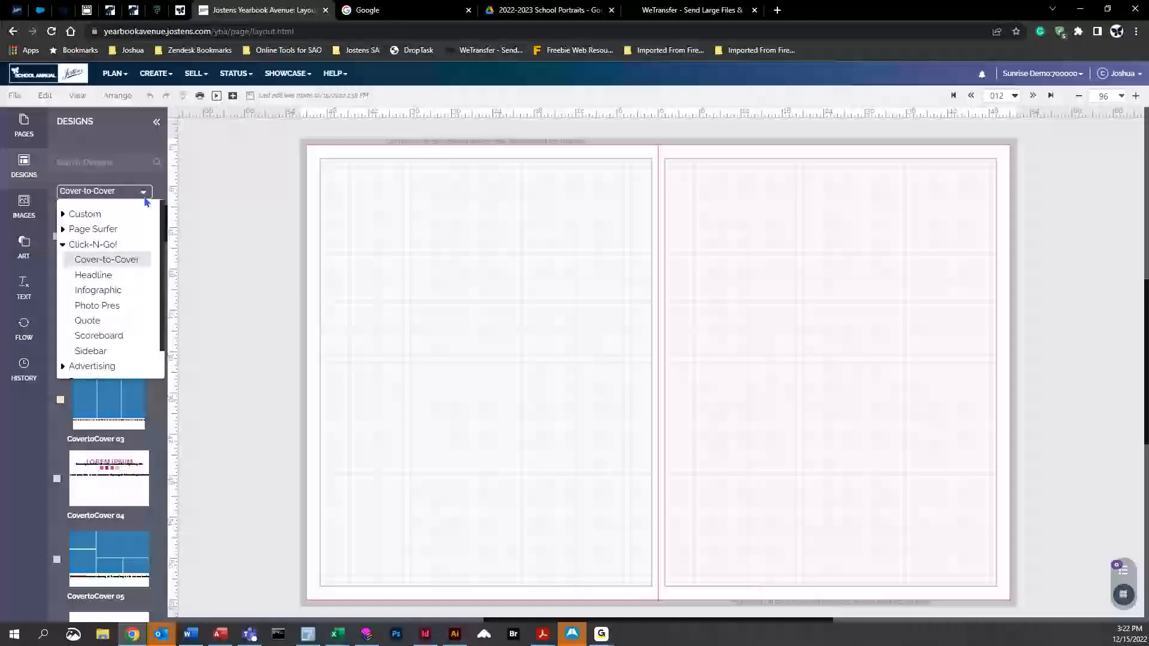
left_click(72, 244)
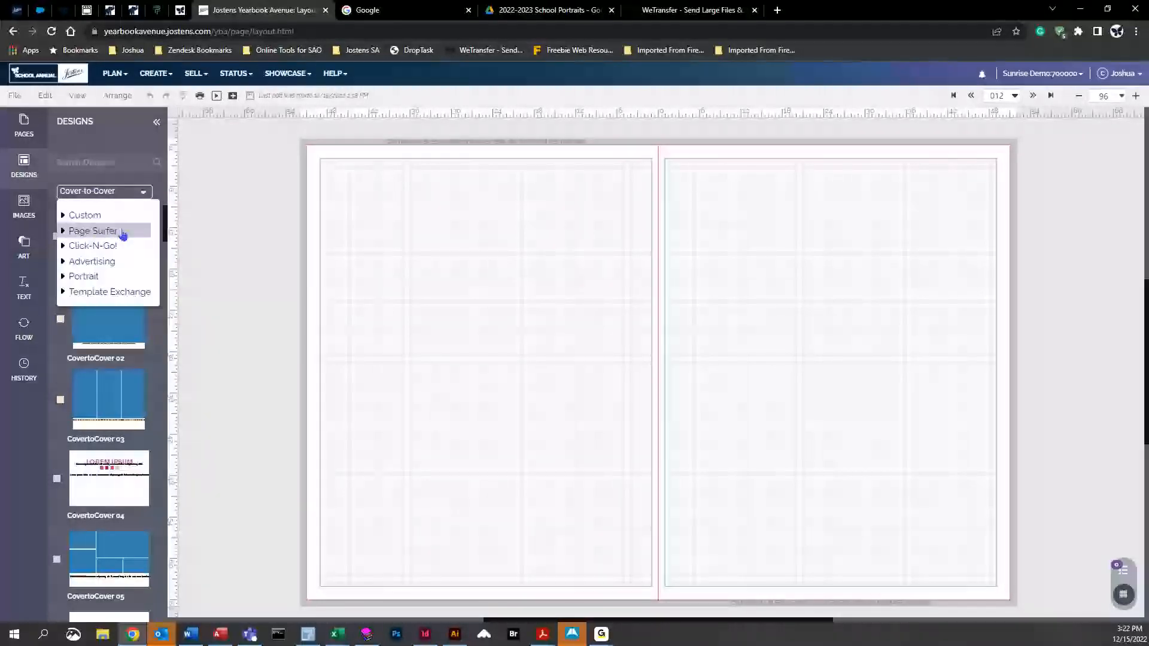
left_click(124, 232)
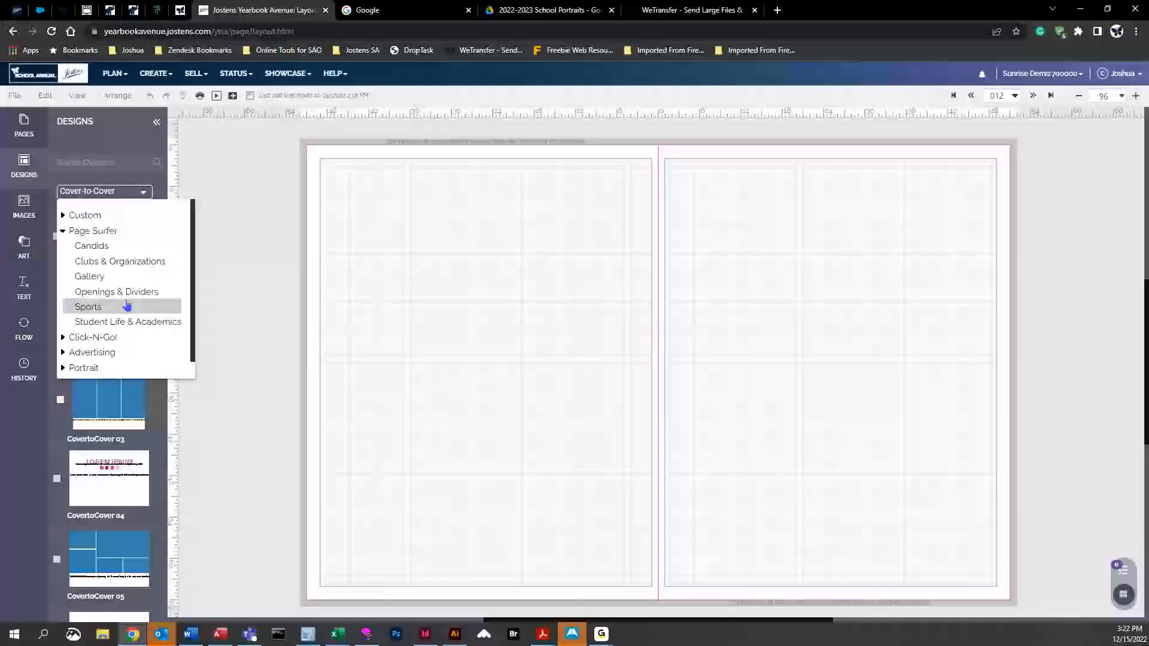
left_click(102, 231)
left_click(100, 246)
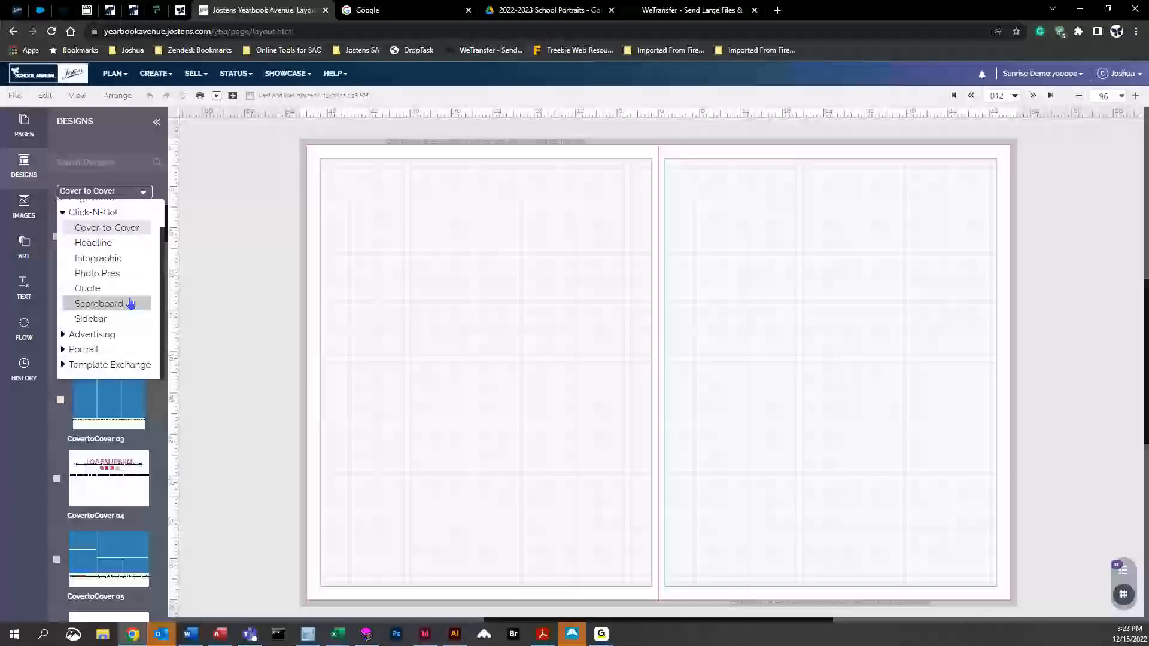
left_click(125, 313)
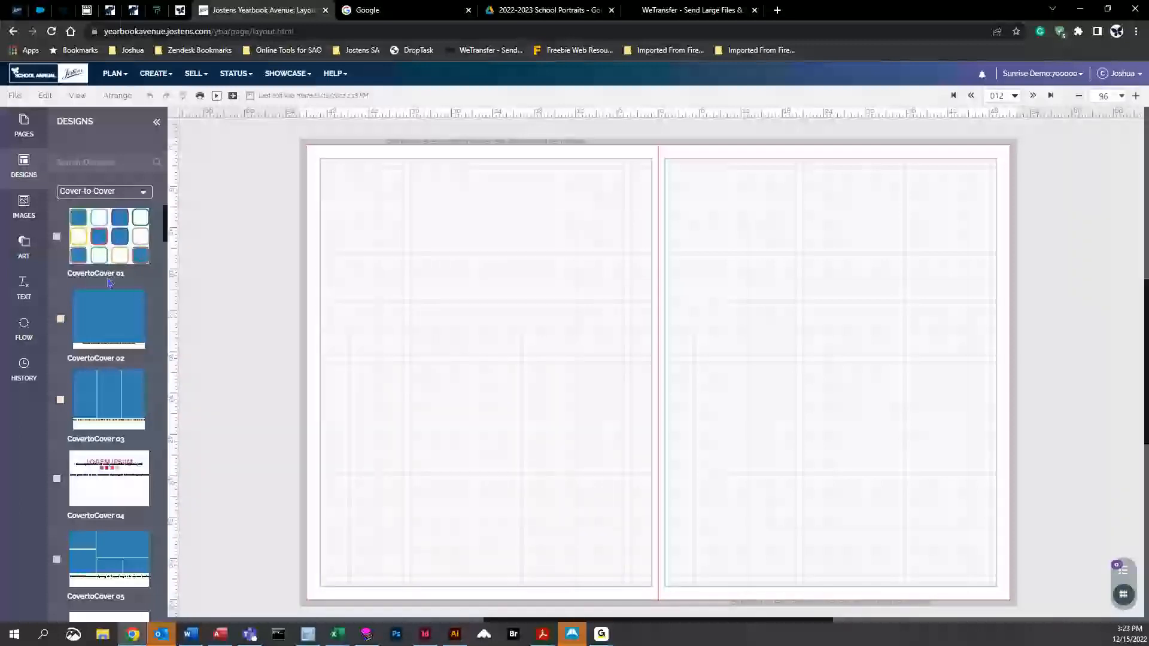
List the Classic advertising Templates and look through the available page designs
left_click(24, 165)
left_click(24, 166)
left_click(99, 191)
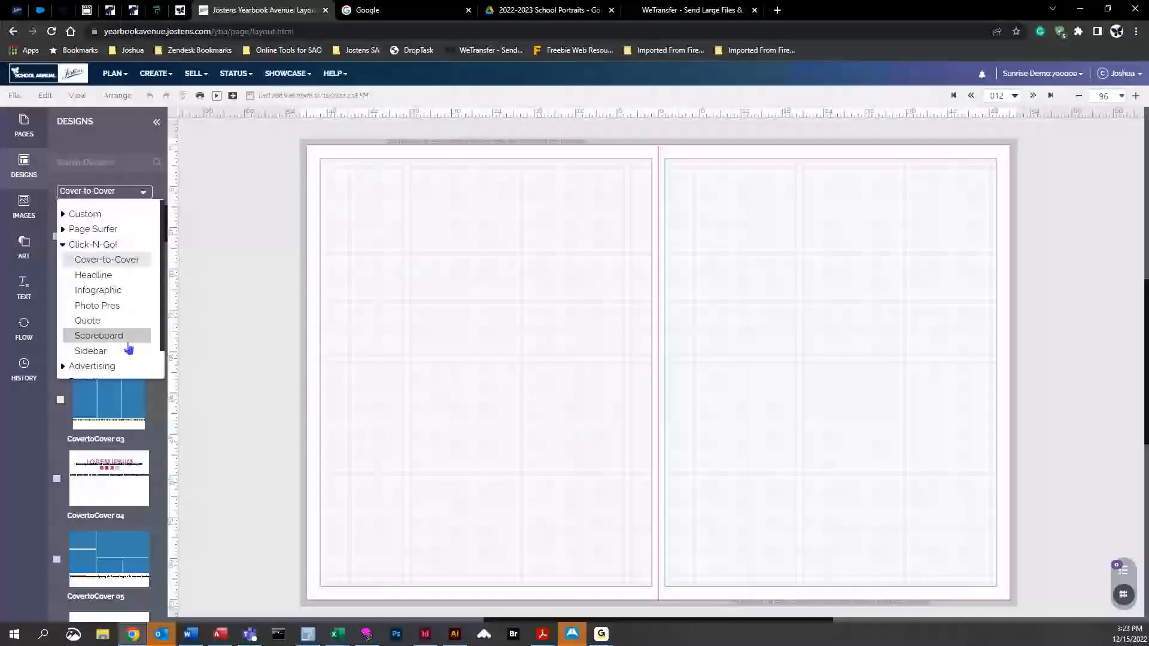
left_click(63, 245)
left_click(63, 262)
left_click(72, 276)
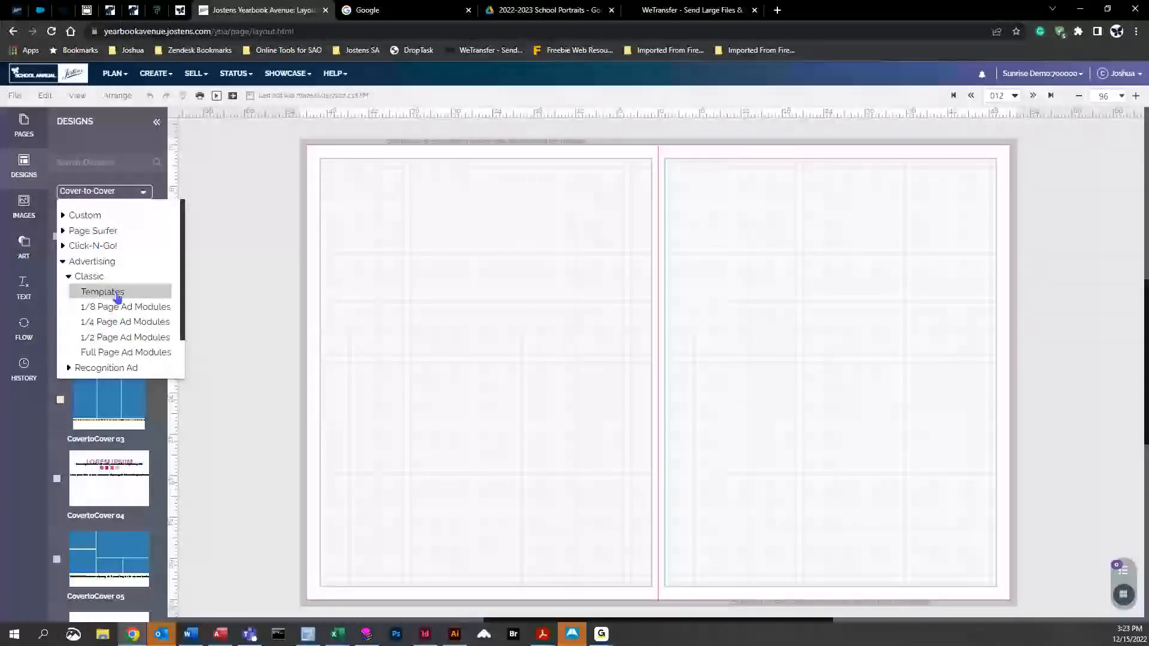
left_click(117, 293)
scroll(167, 255, "down", 1)
scroll(168, 255, "down", 3)
scroll(174, 325, "up", 4)
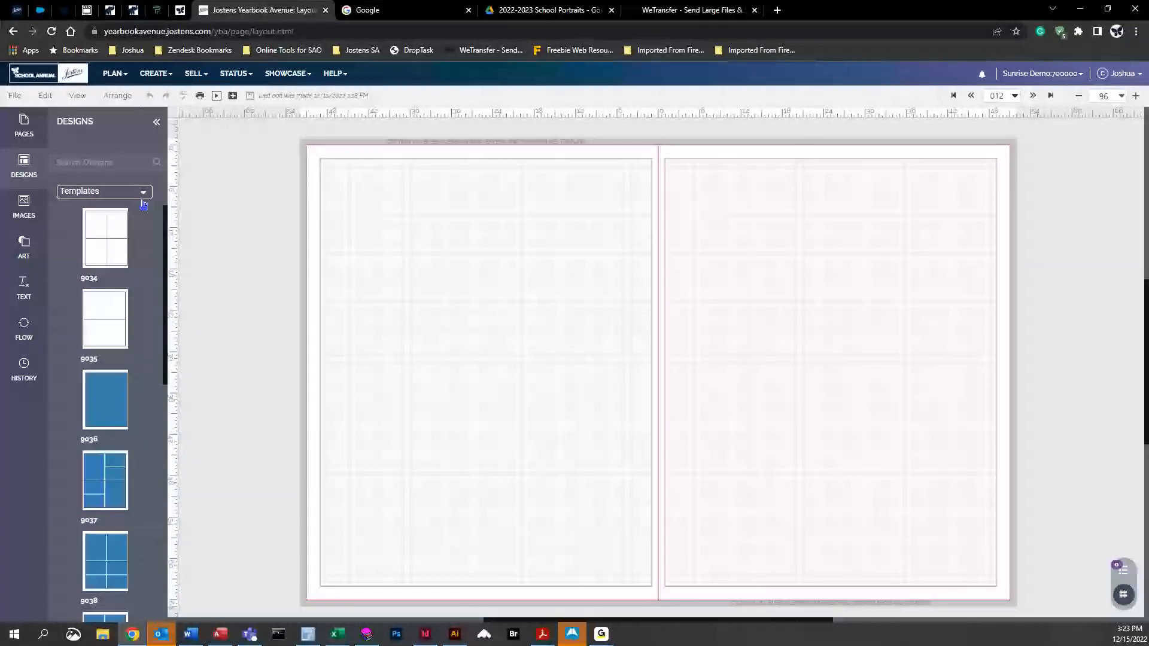
List the 1/4 Page Ad Modules and examine the designs offered
left_click(144, 191)
left_click(129, 318)
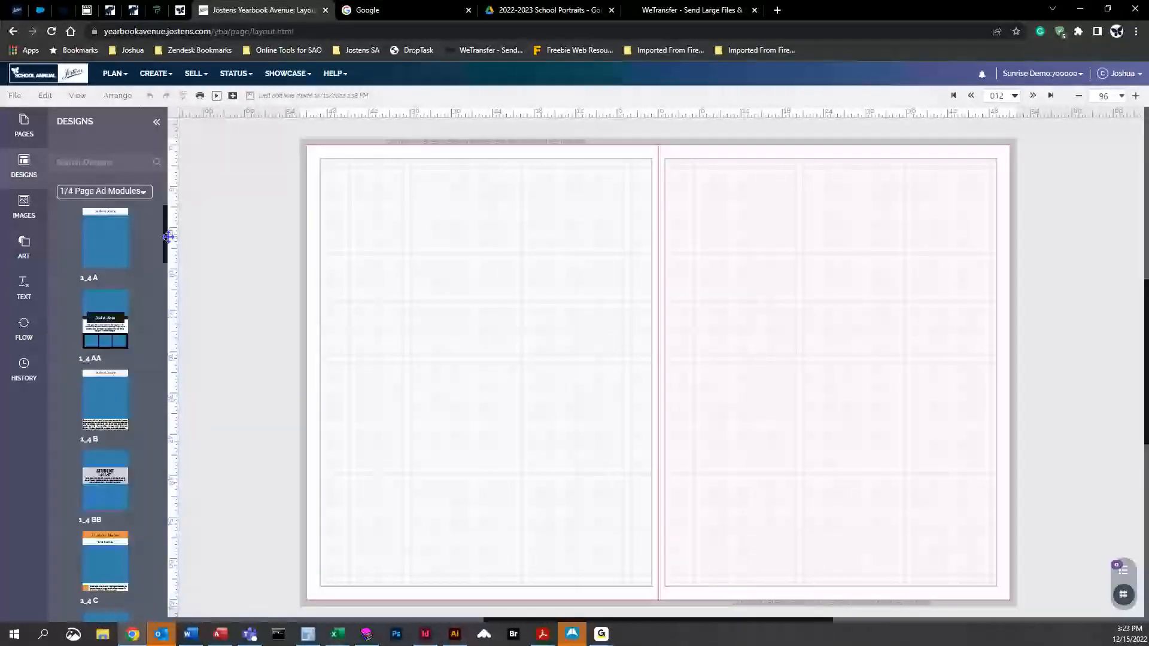
mouse_move(102, 311)
left_click(27, 163)
left_click(25, 165)
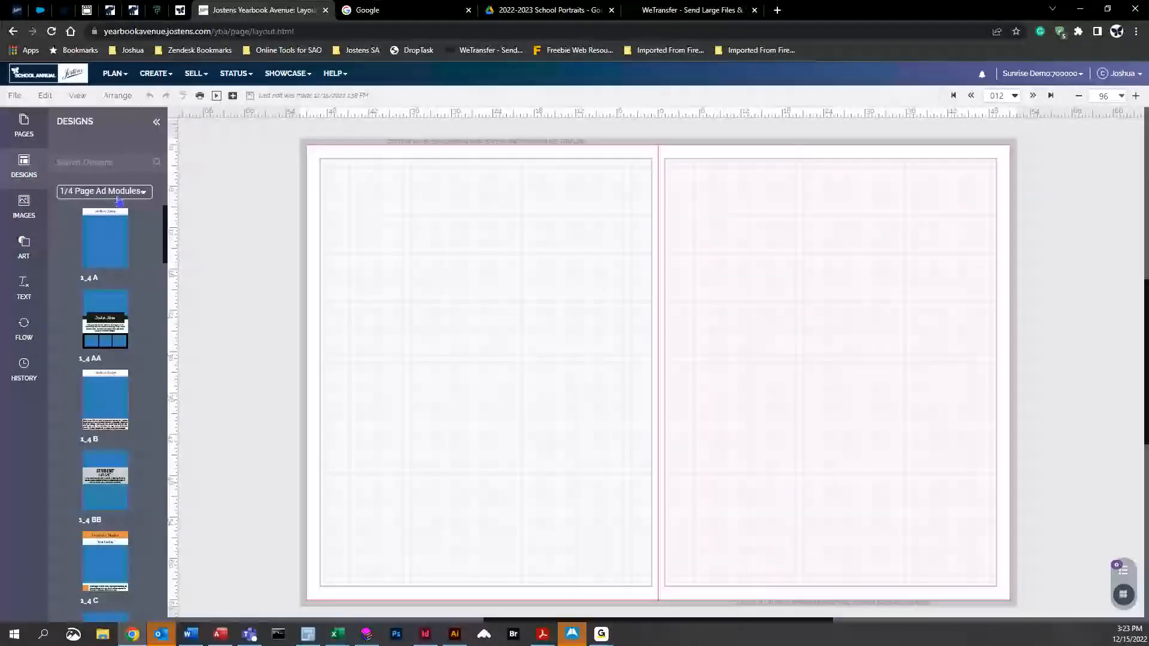
Switch the design library to the Candids category of Page Surfer
left_click(103, 192)
left_click(69, 227)
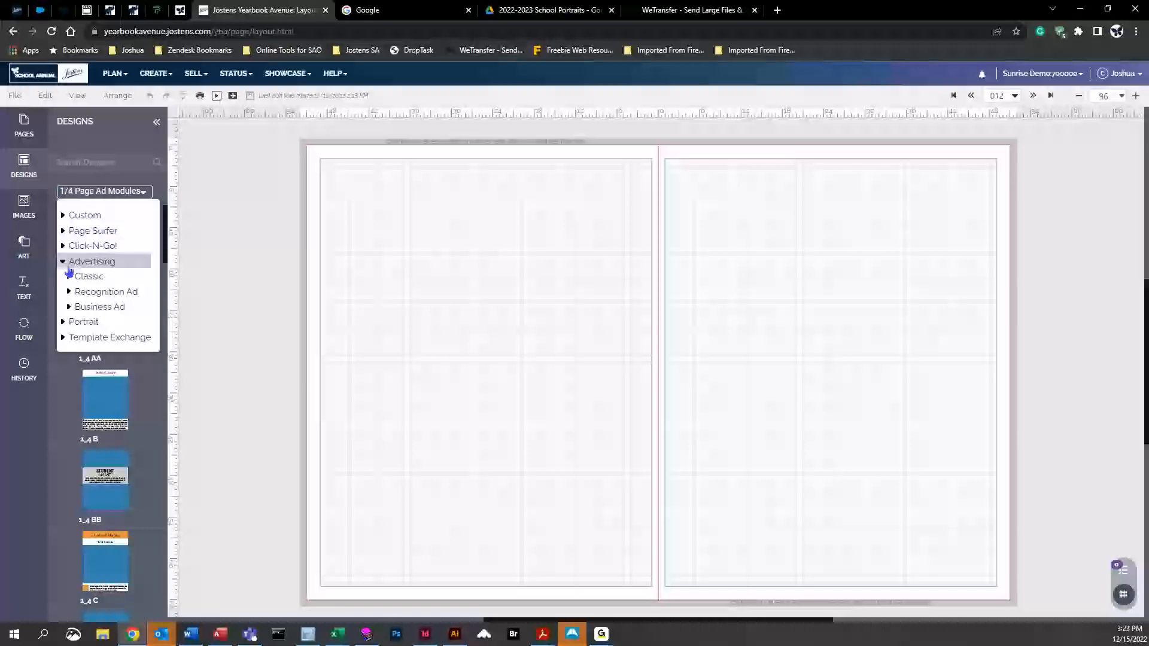
left_click(65, 263)
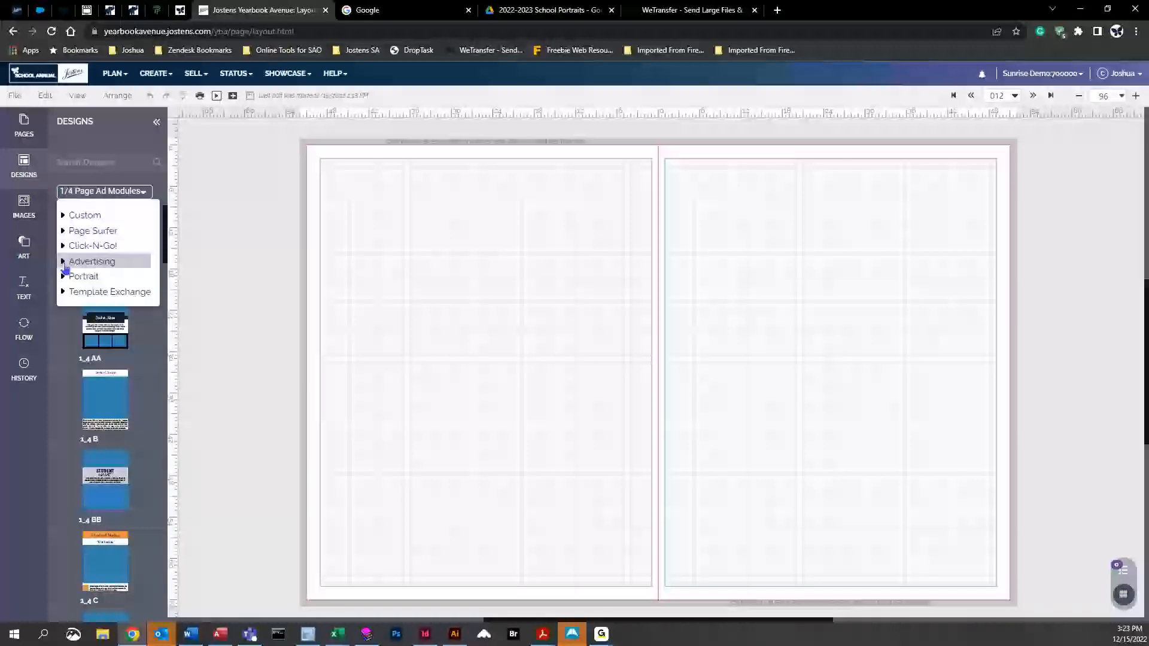
left_click(64, 232)
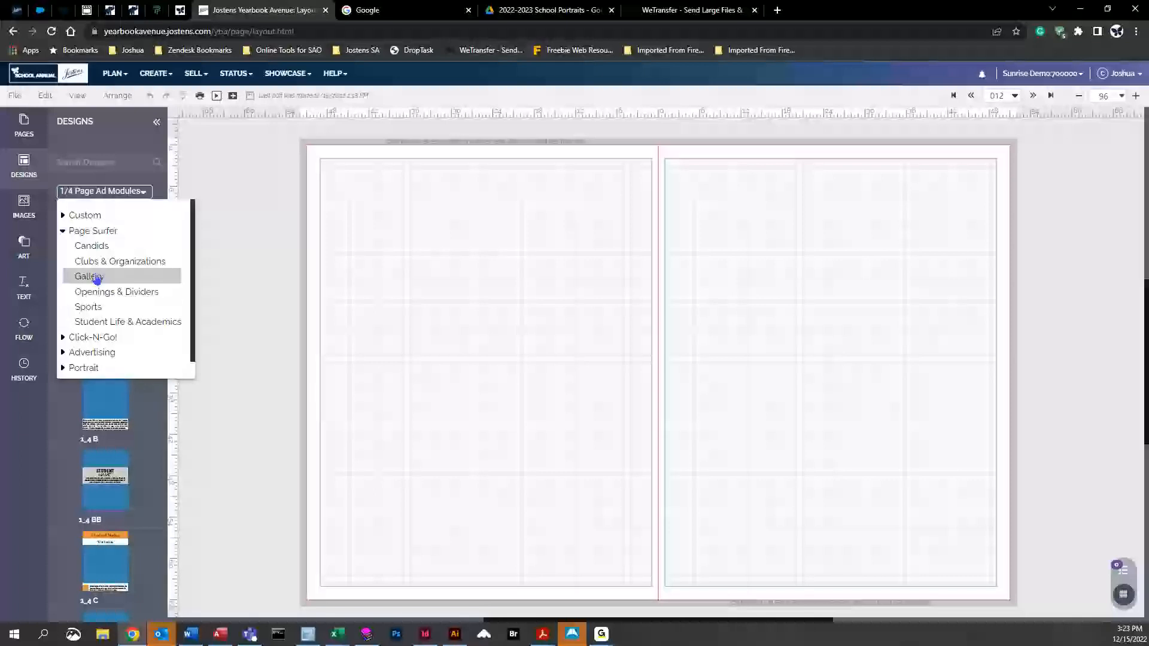
left_click(96, 246)
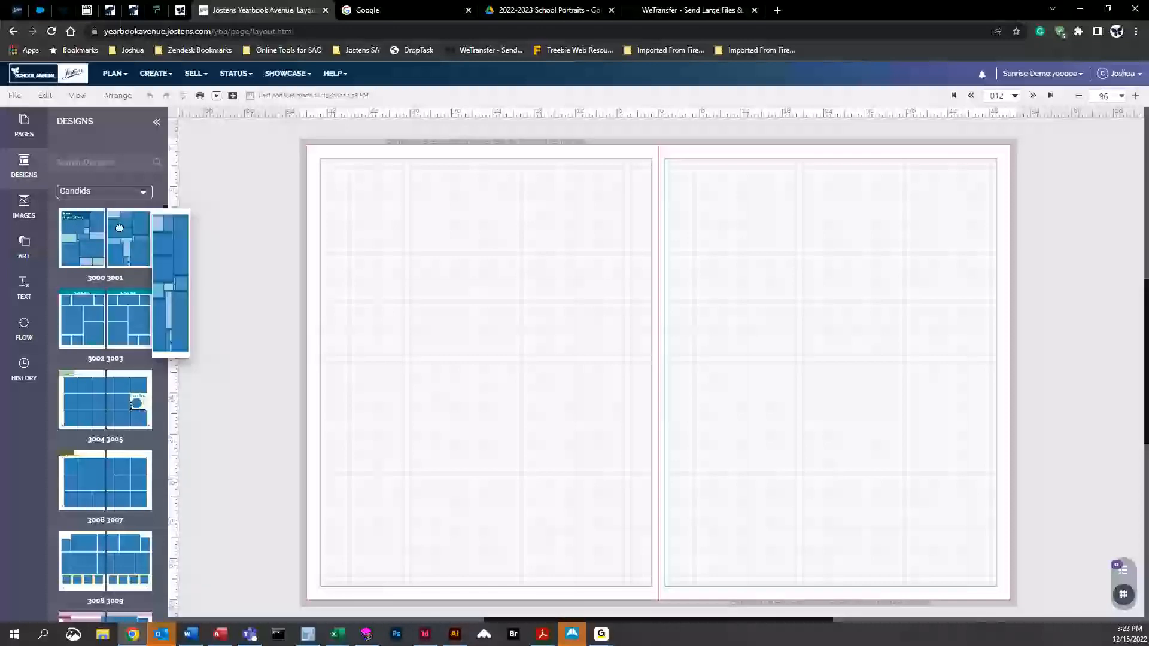
mouse_move(120, 228)
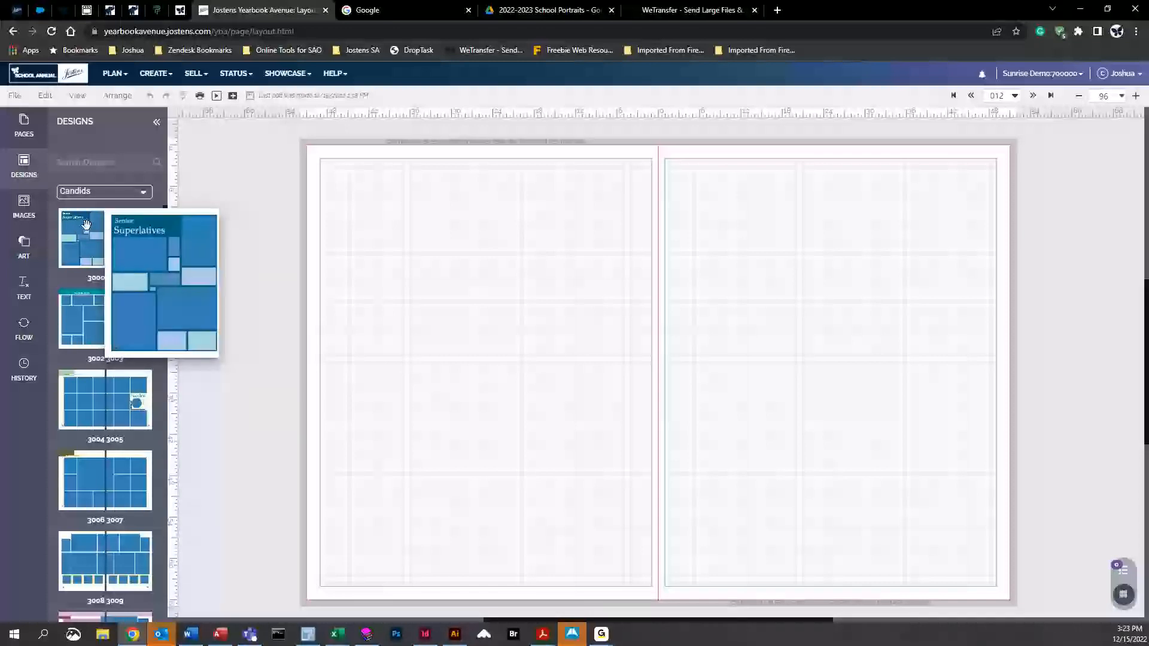
left_click_drag(93, 226, 514, 284)
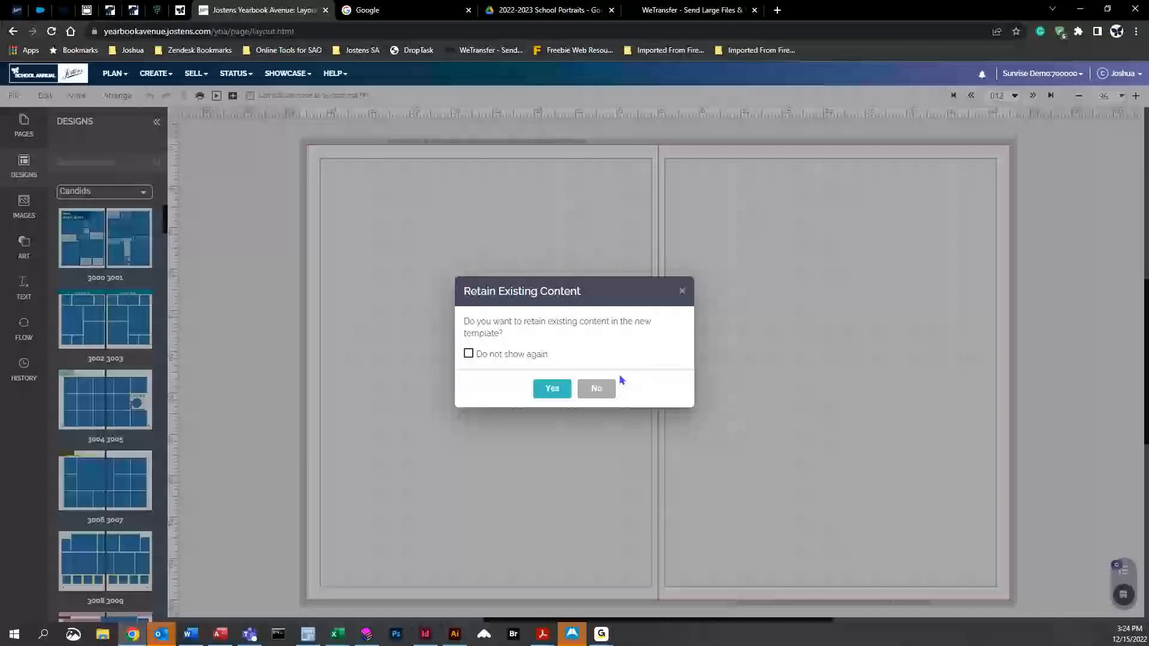
left_click(682, 291)
Set page 012's background to the reddish-brown color from the Classic palette
right_click(267, 225)
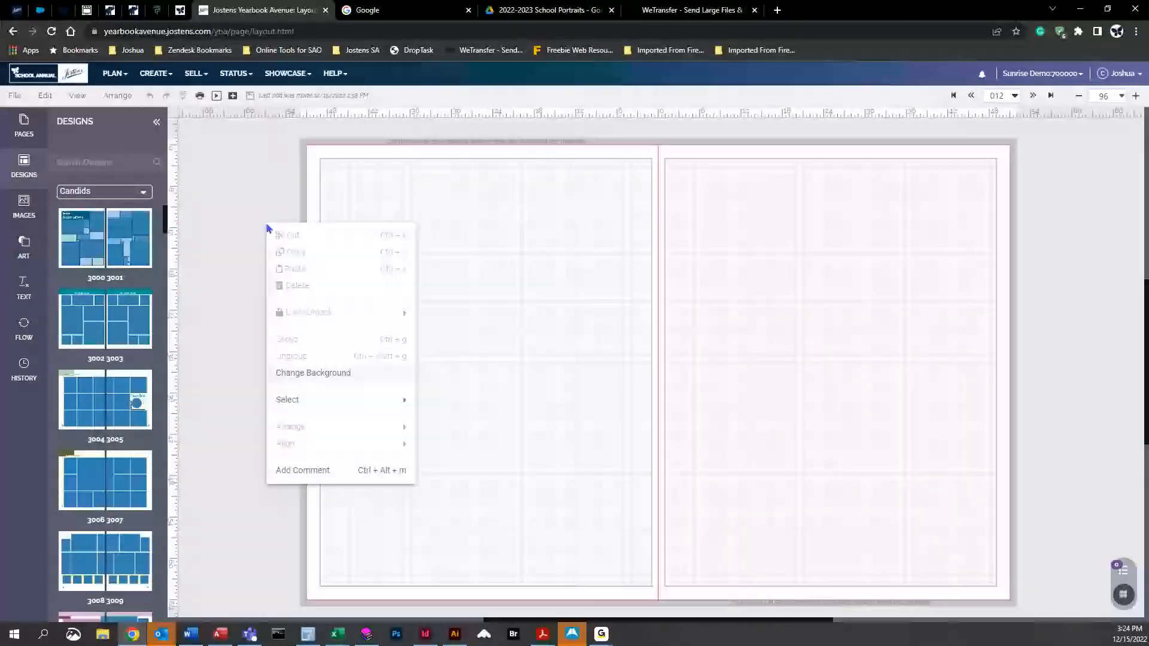
left_click(320, 373)
left_click(1039, 190)
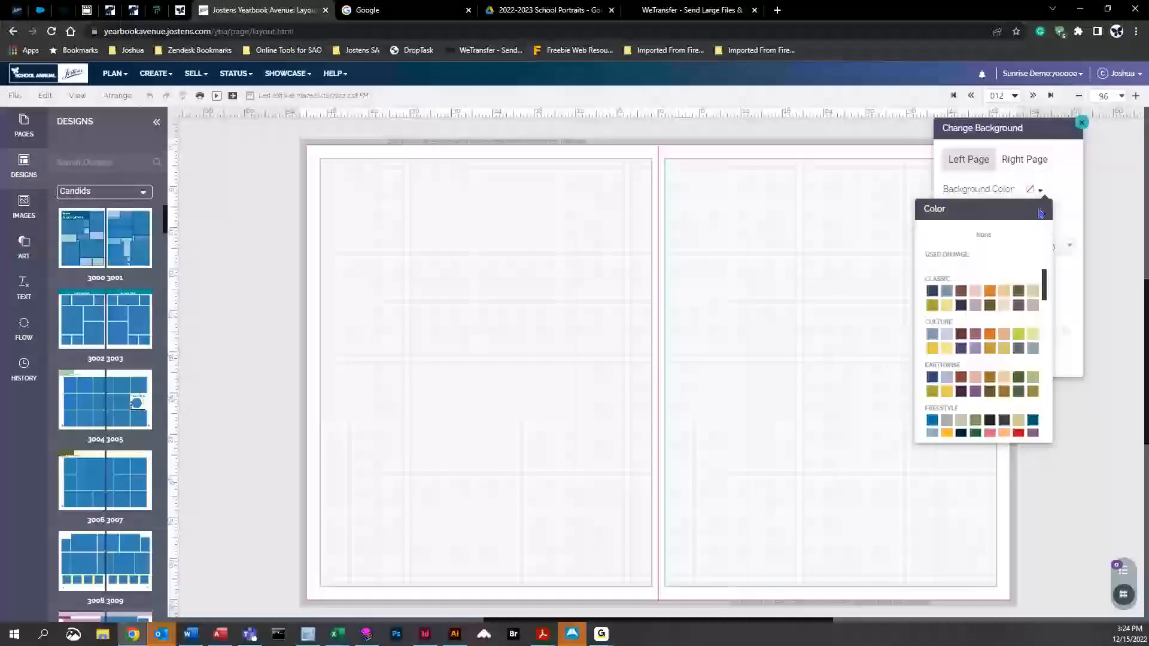
left_click(960, 293)
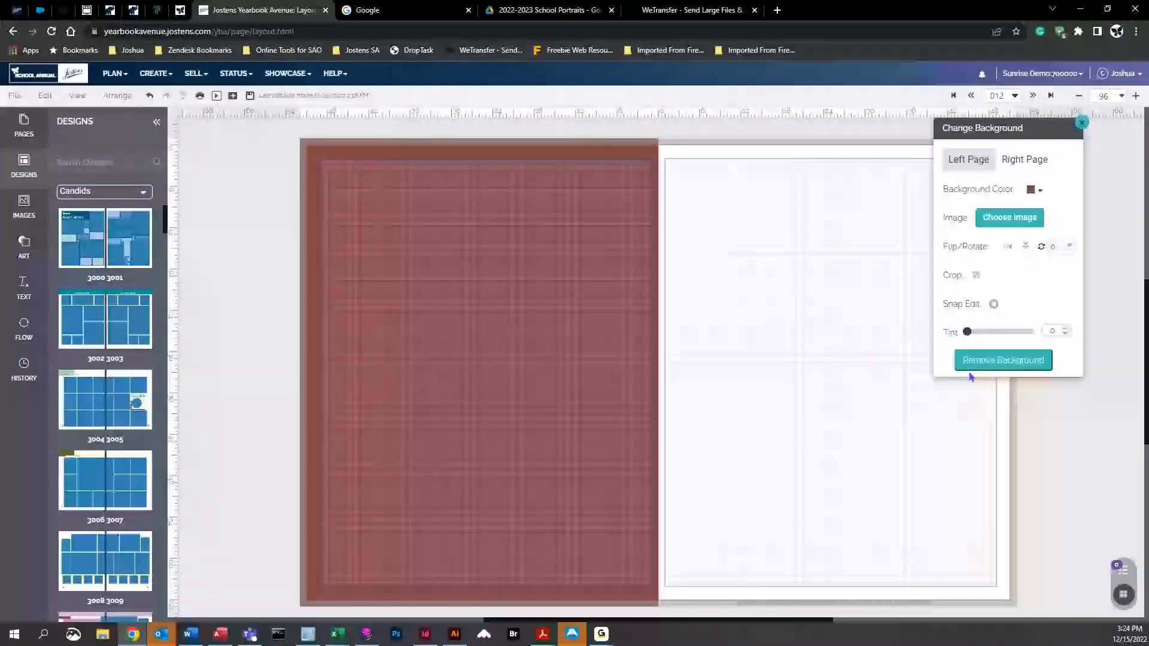
left_click(1082, 122)
Try the Senior Superlatives design 3000 on page 012 without retaining existing content, and undo it
left_click_drag(134, 258, 474, 287)
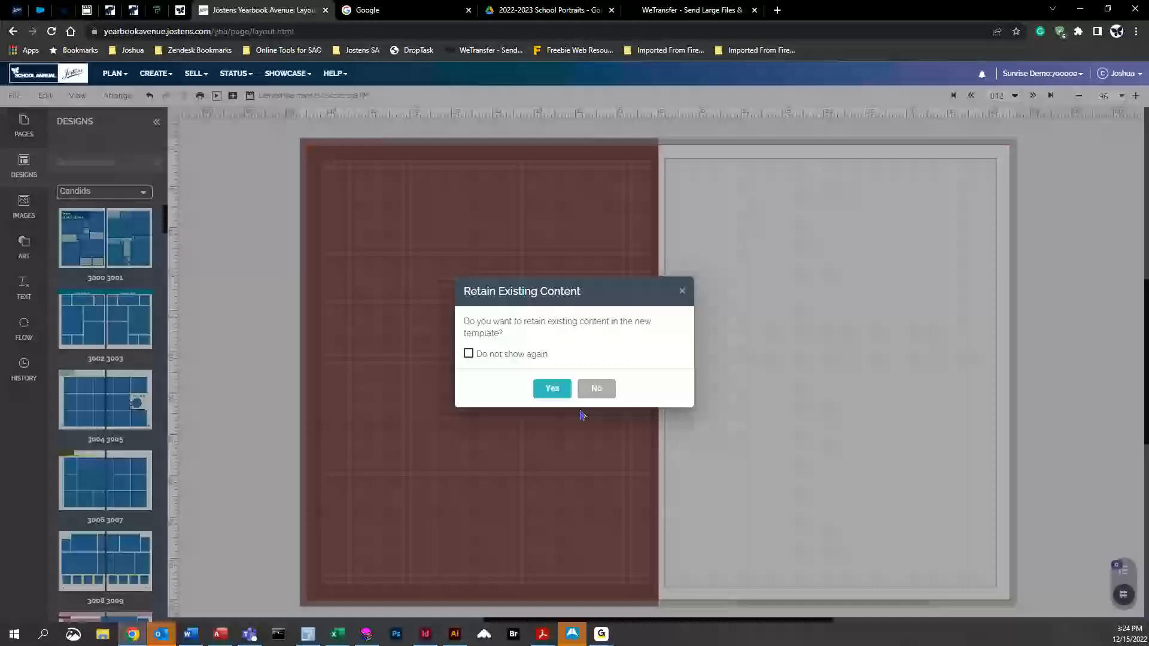
left_click(596, 390)
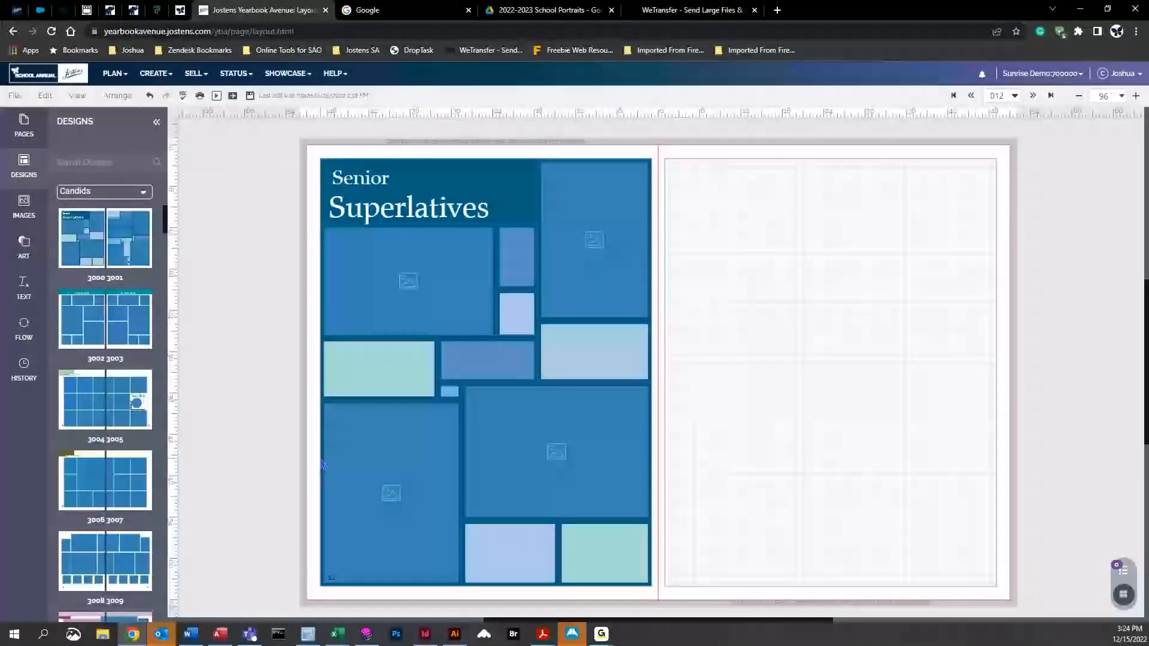
left_click(149, 95)
Apply the Senior Superlatives design 3000 to page 012 and design 3001 to the facing page, retaining existing content
left_click_drag(128, 240, 503, 293)
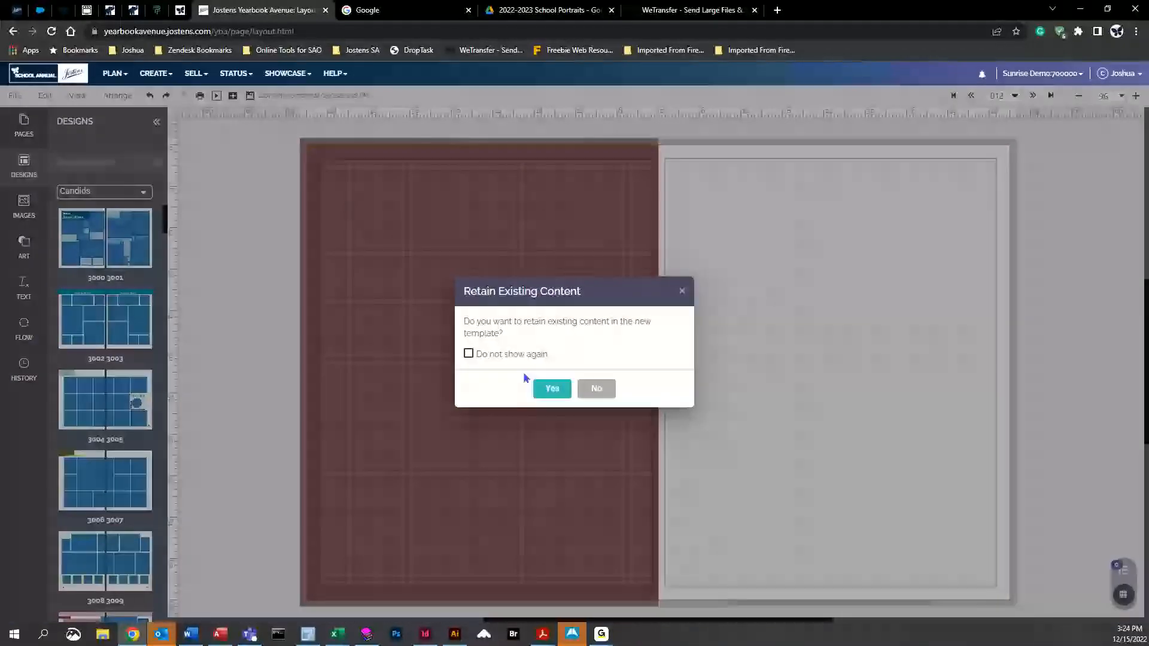
left_click(552, 390)
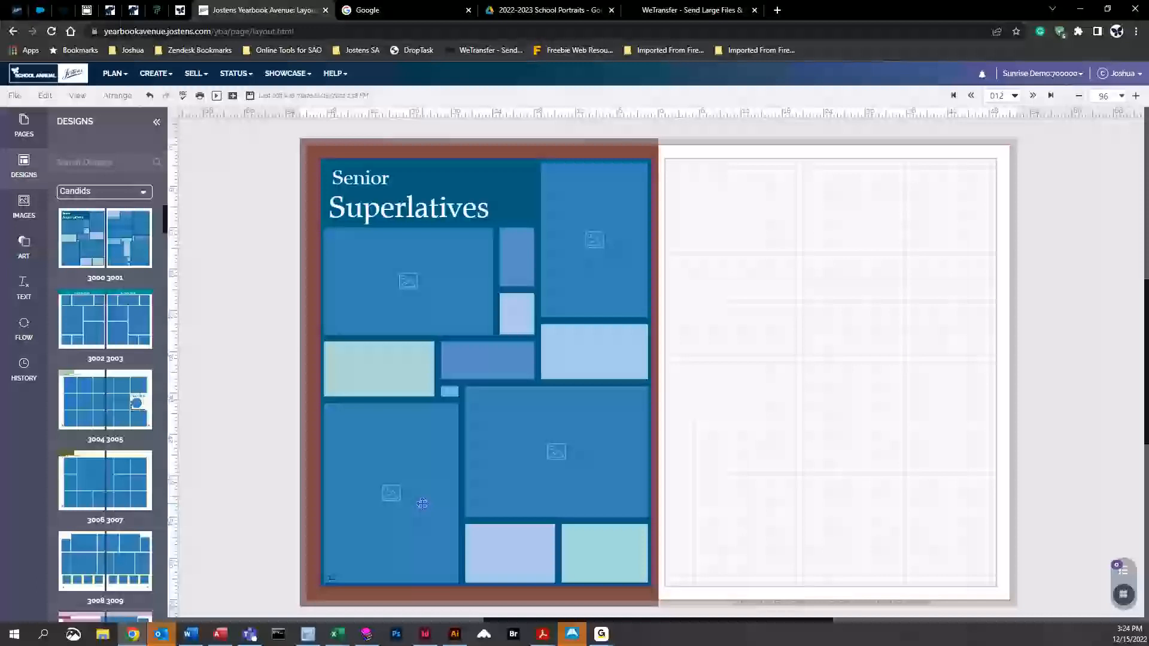
left_click_drag(129, 238, 880, 301)
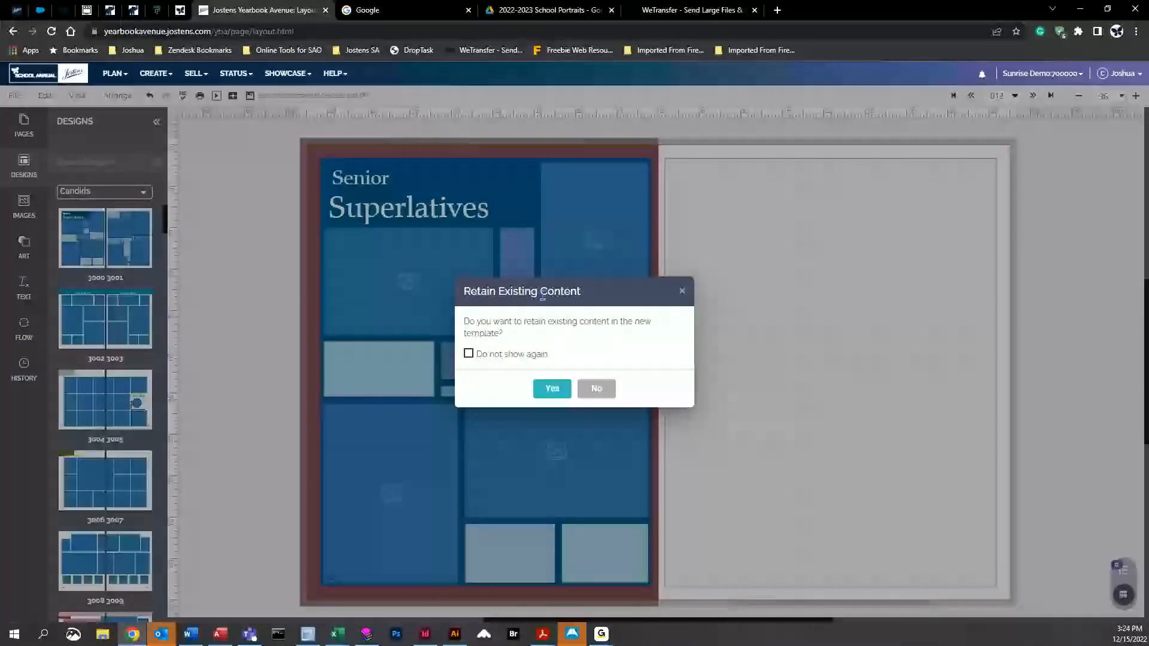
left_click(550, 392)
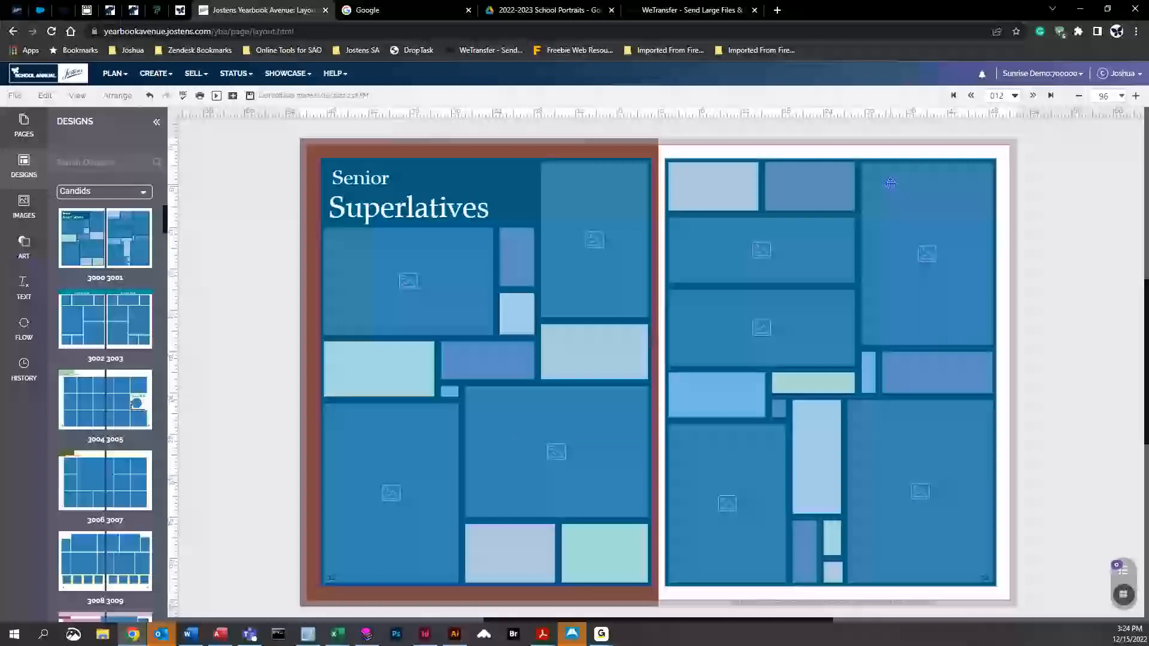
Fill page 012's frames: girl writing below the title, boy in black at lower right, child with apple at lower left, allowing duplicates
left_click(21, 217)
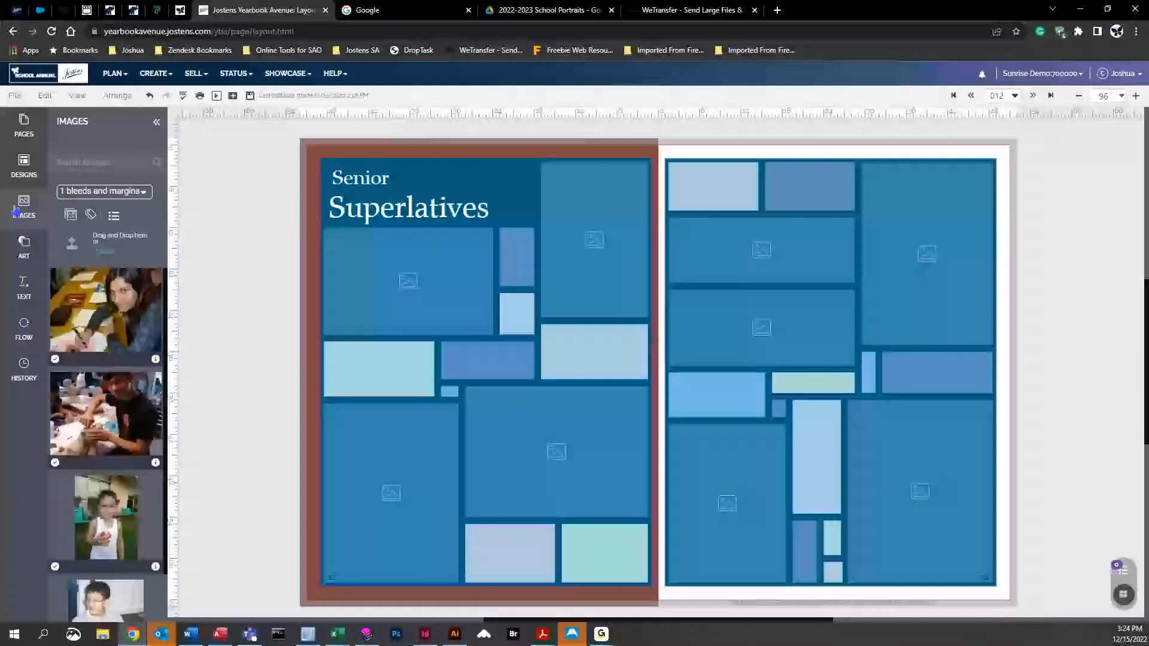
left_click_drag(106, 309, 408, 281)
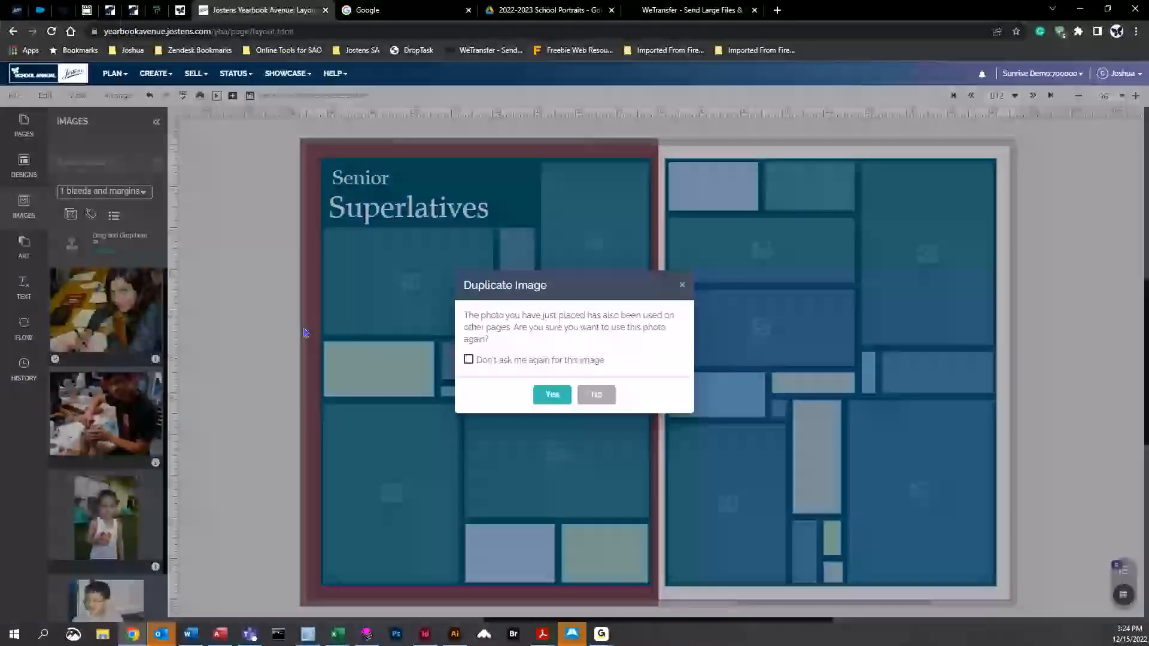
left_click(552, 394)
left_click_drag(106, 413, 588, 446)
left_click_drag(106, 518, 409, 478)
left_click(267, 256)
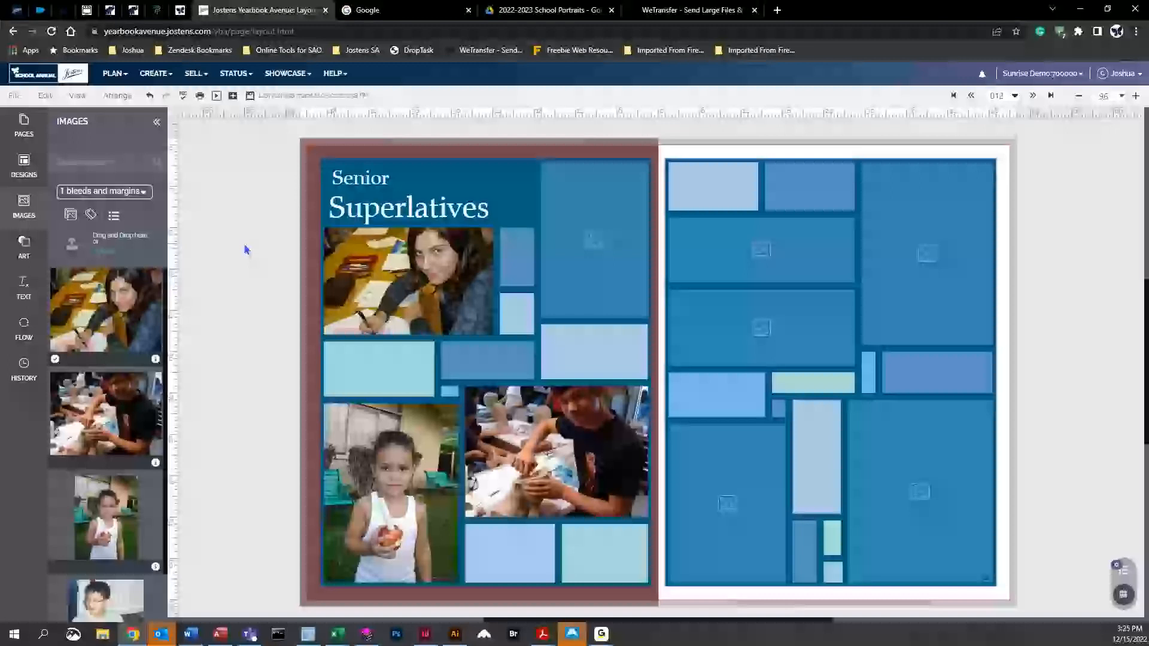
Save the Senior Superlatives spread as a template named "test 2" covering both pages
left_click(14, 97)
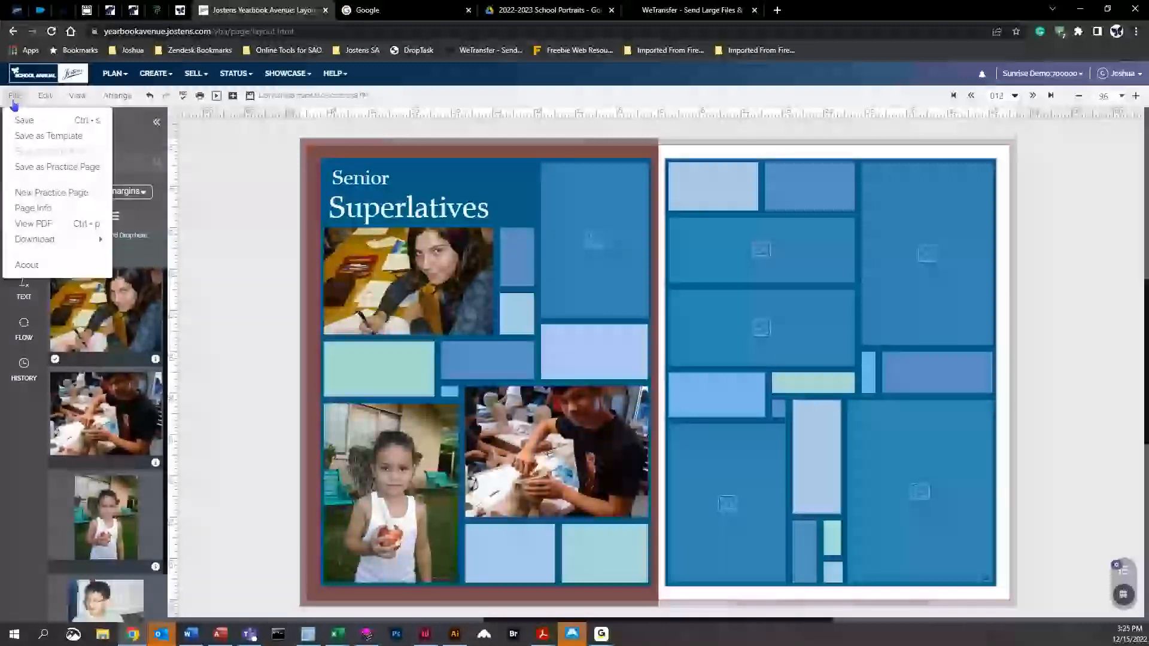
left_click(36, 138)
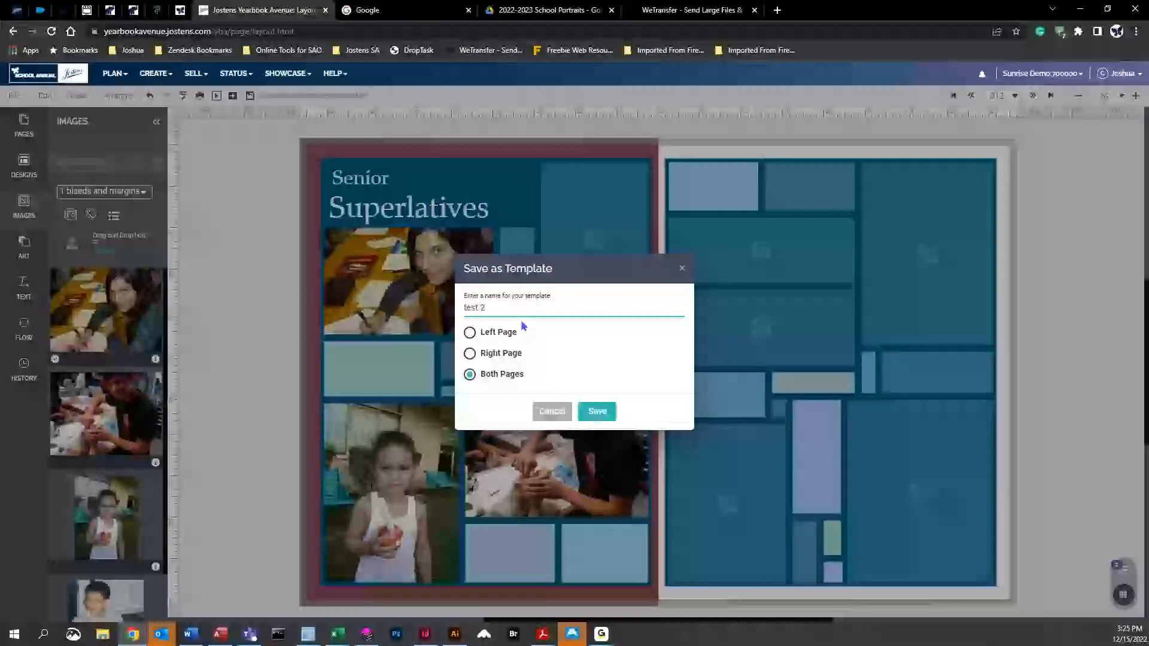
left_click(470, 333)
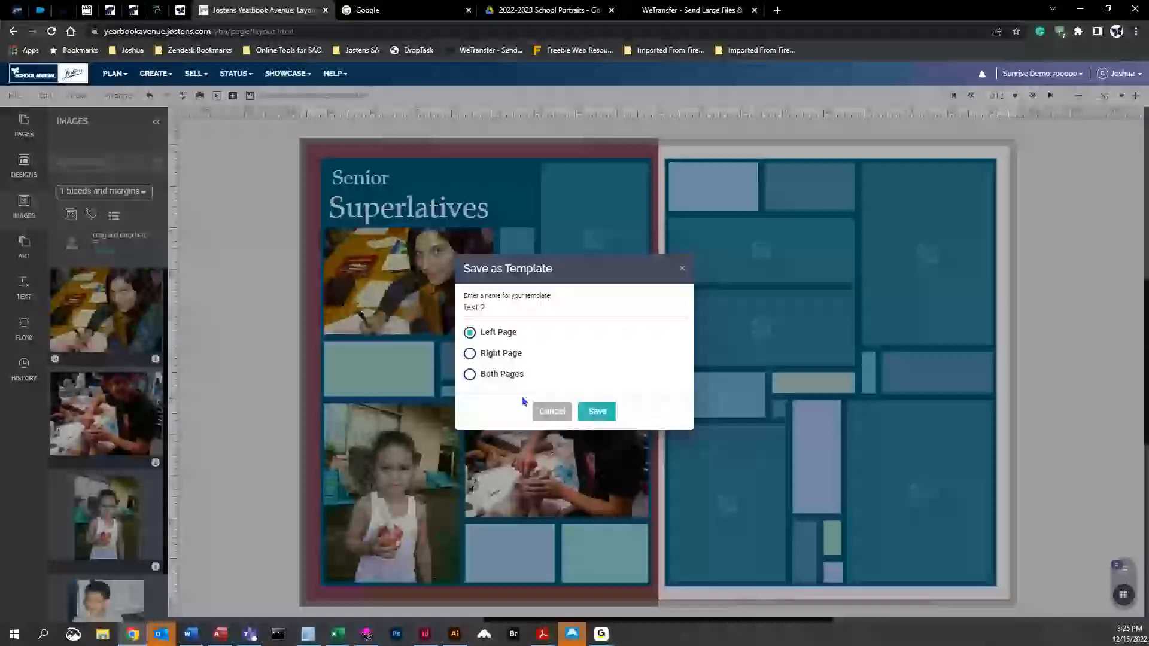
left_click(469, 353)
left_click(469, 375)
left_click(471, 334)
left_click(470, 376)
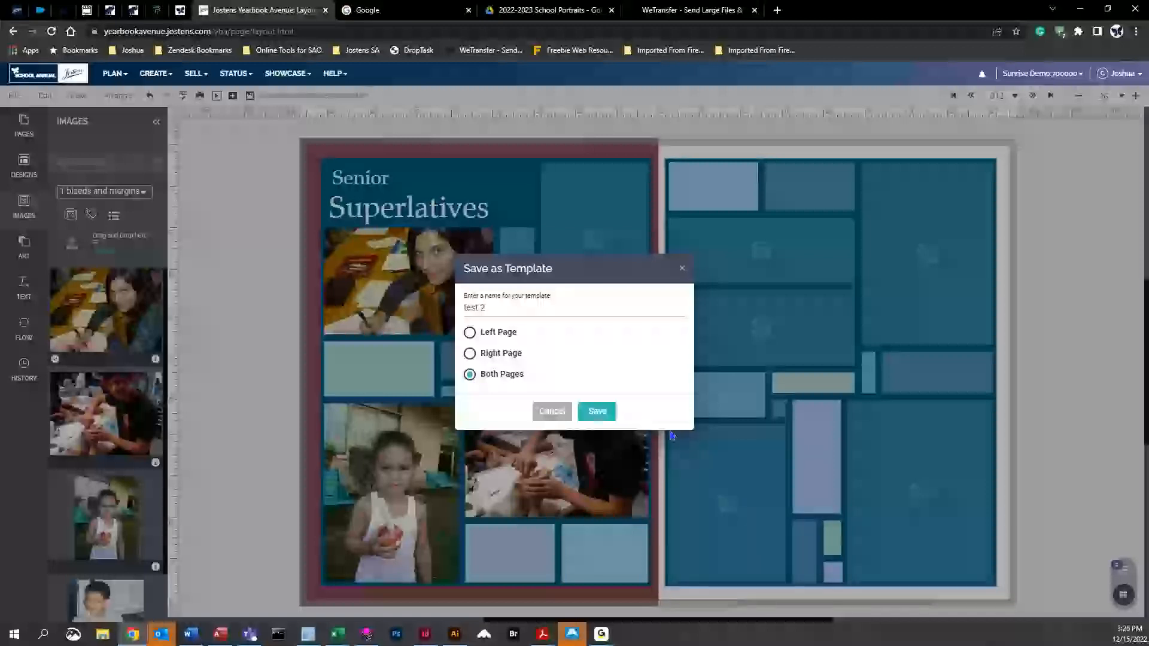
left_click(598, 412)
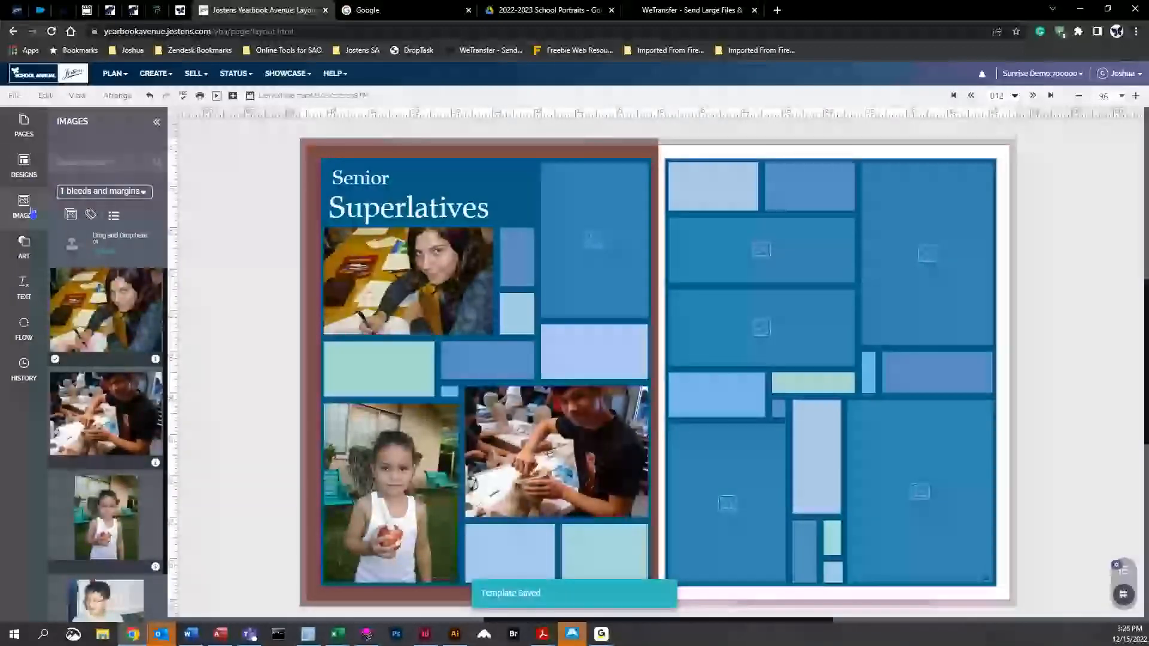
left_click(103, 191)
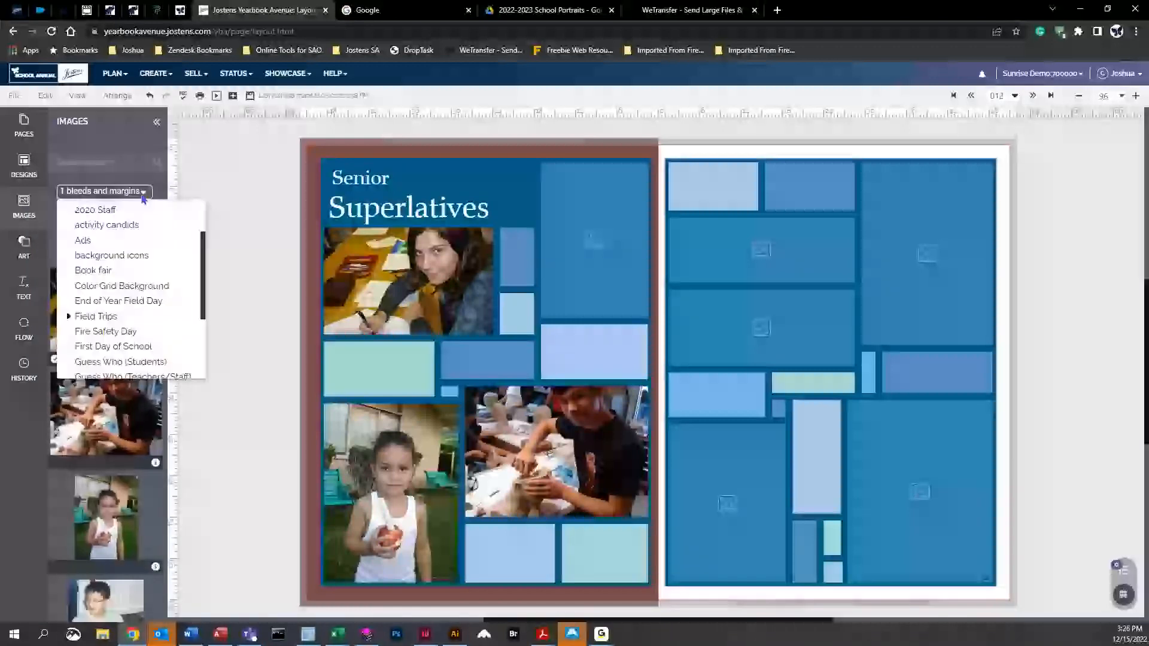
left_click_drag(204, 264, 204, 233)
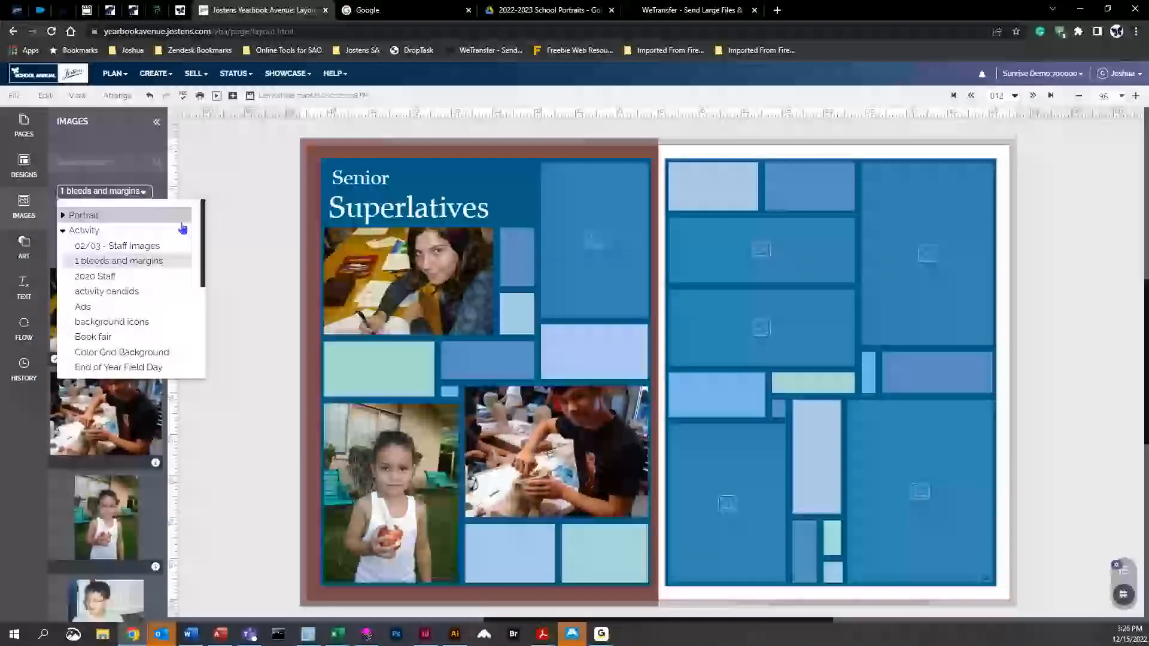
left_click(66, 233)
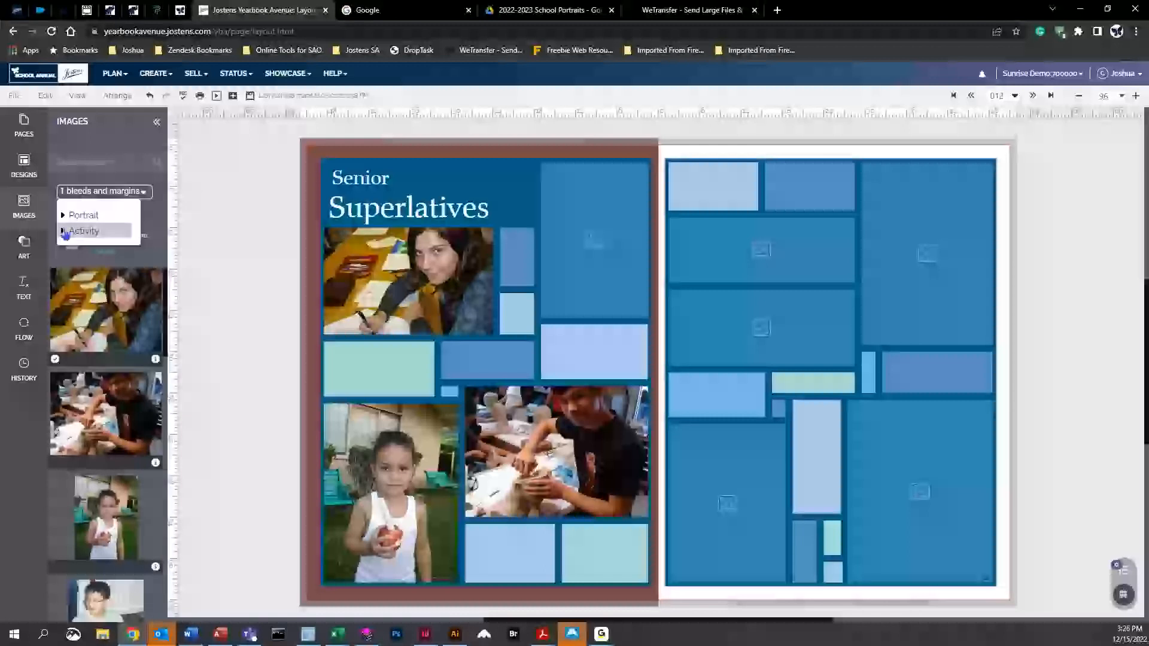
left_click(66, 234)
Open the custom My Templates designs and look through the saved templates, including "test 2"
left_click(23, 165)
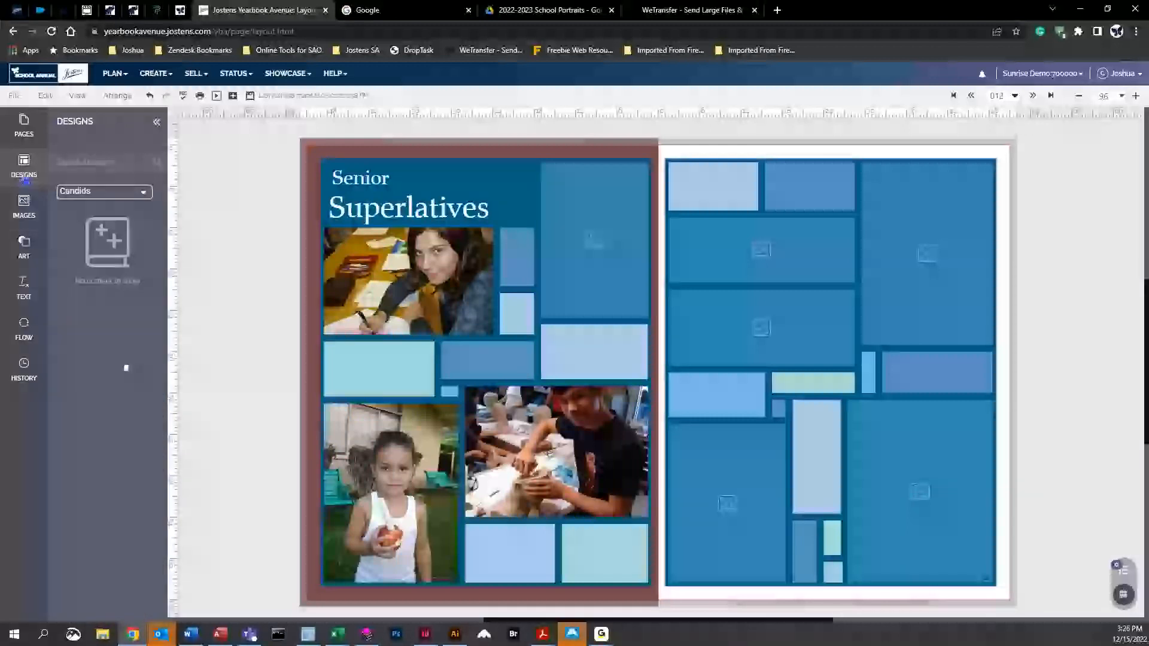
left_click(145, 196)
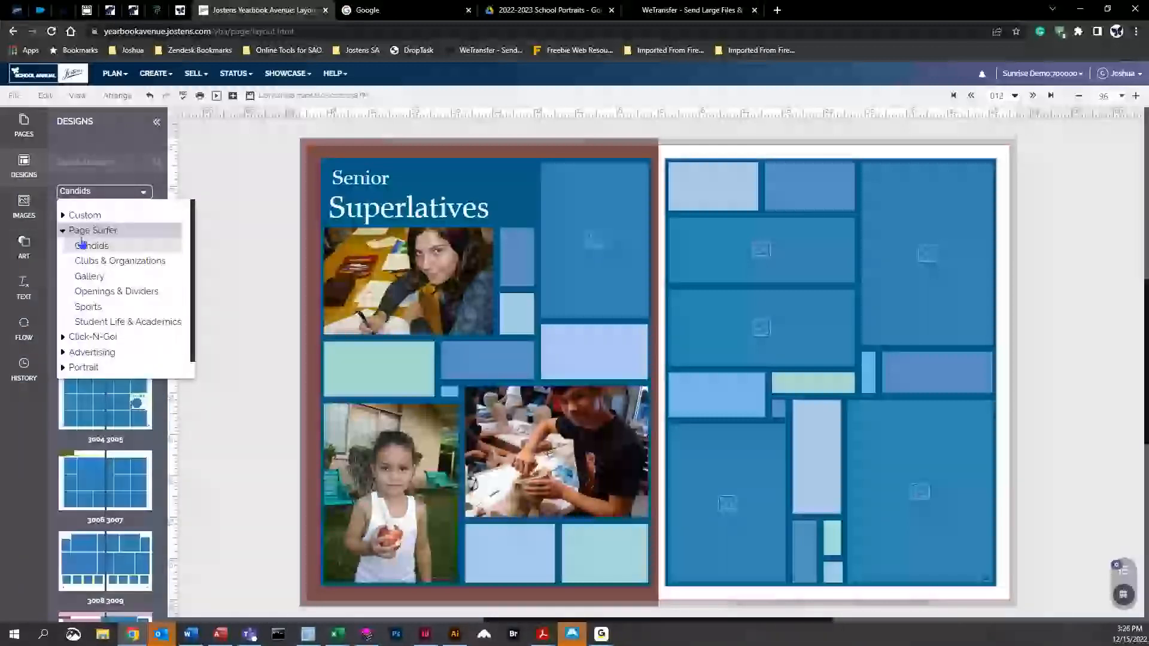
left_click(63, 230)
left_click(63, 216)
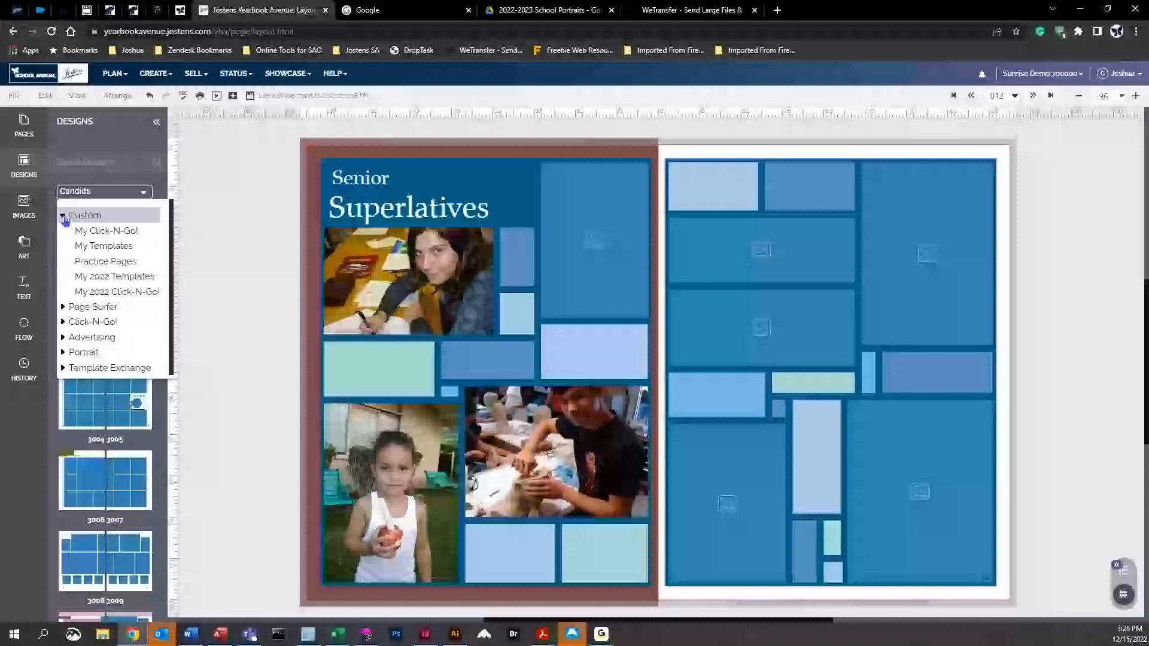
left_click(122, 247)
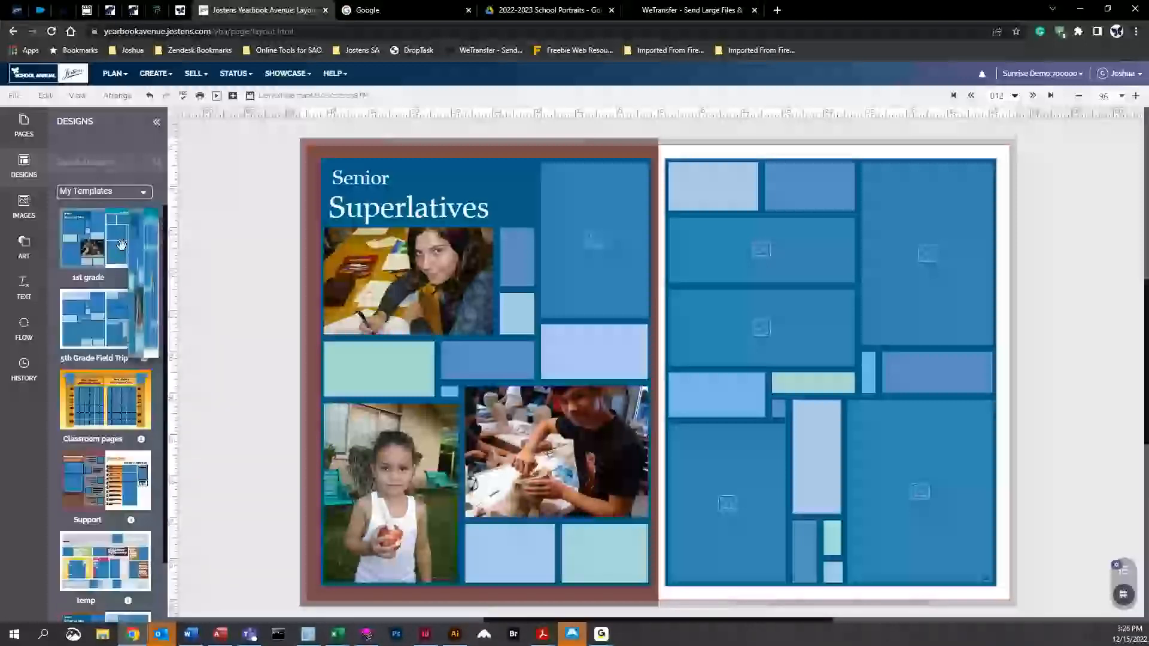
mouse_move(103, 237)
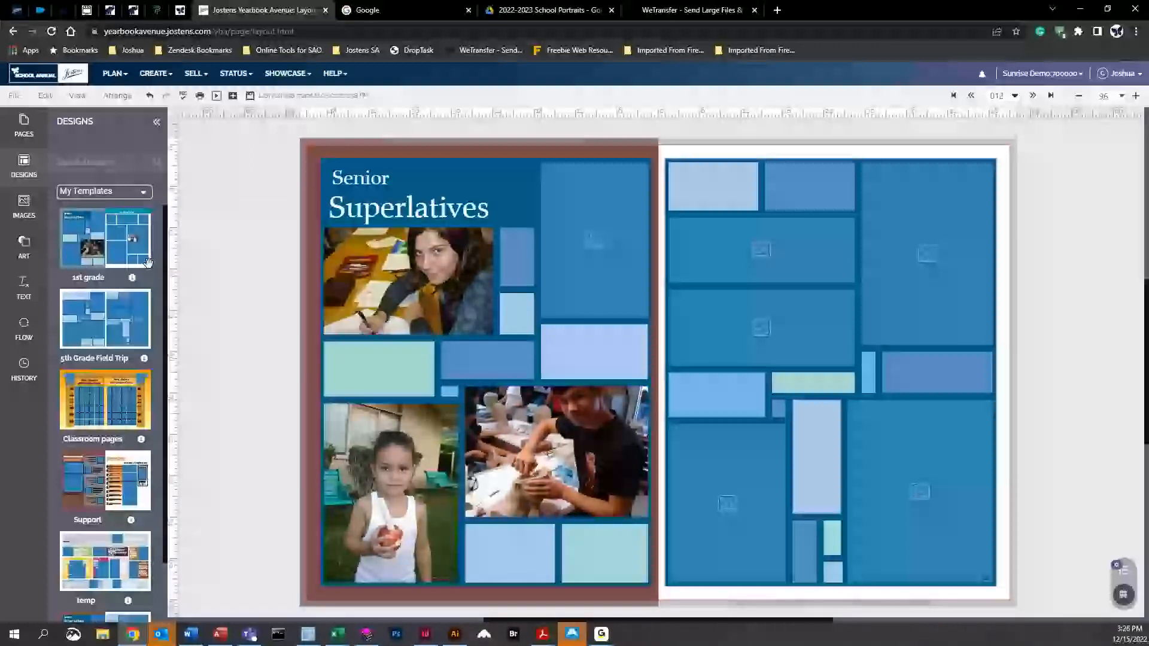
scroll(168, 330, "down", 1)
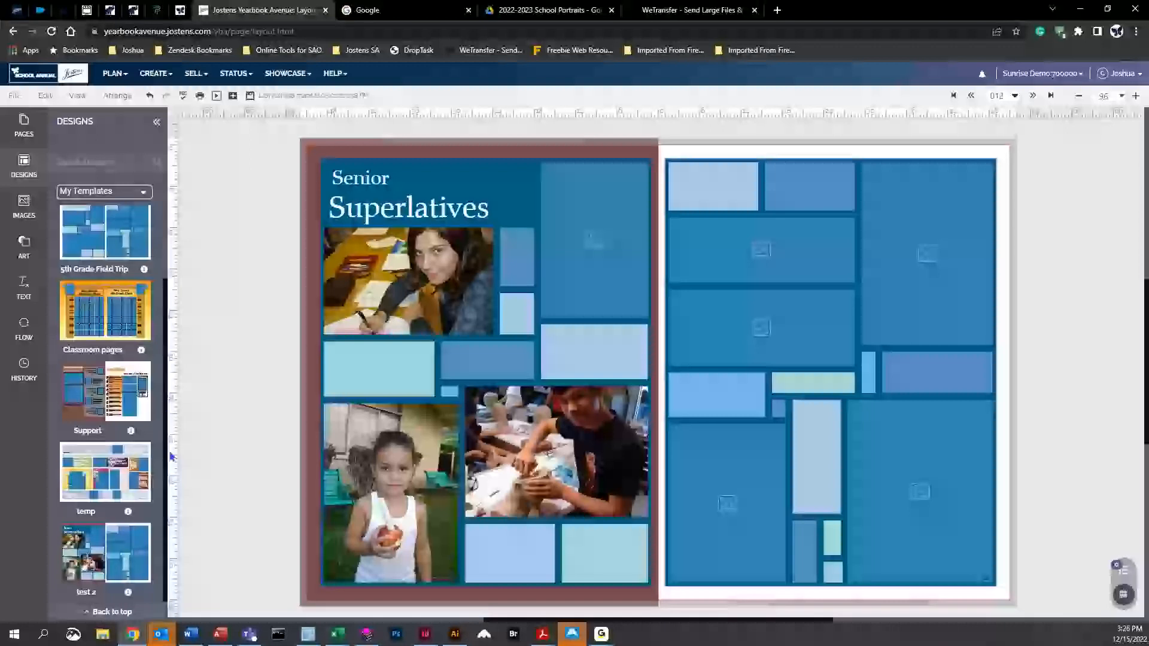
mouse_move(78, 555)
scroll(129, 291, "up", 2)
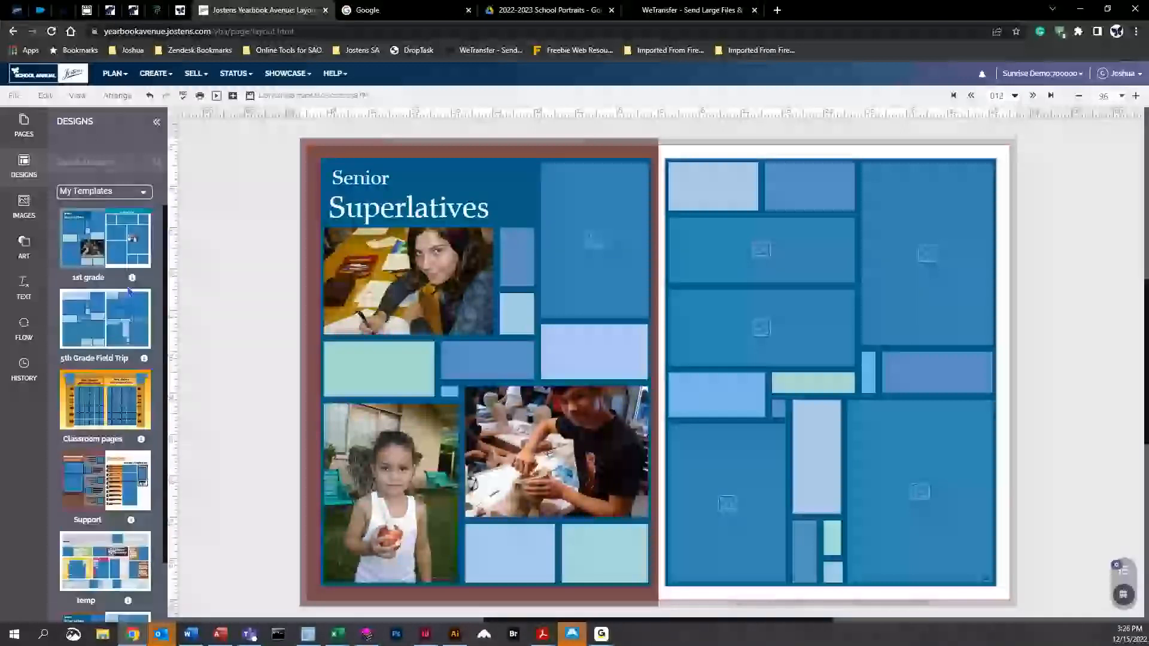
mouse_move(115, 315)
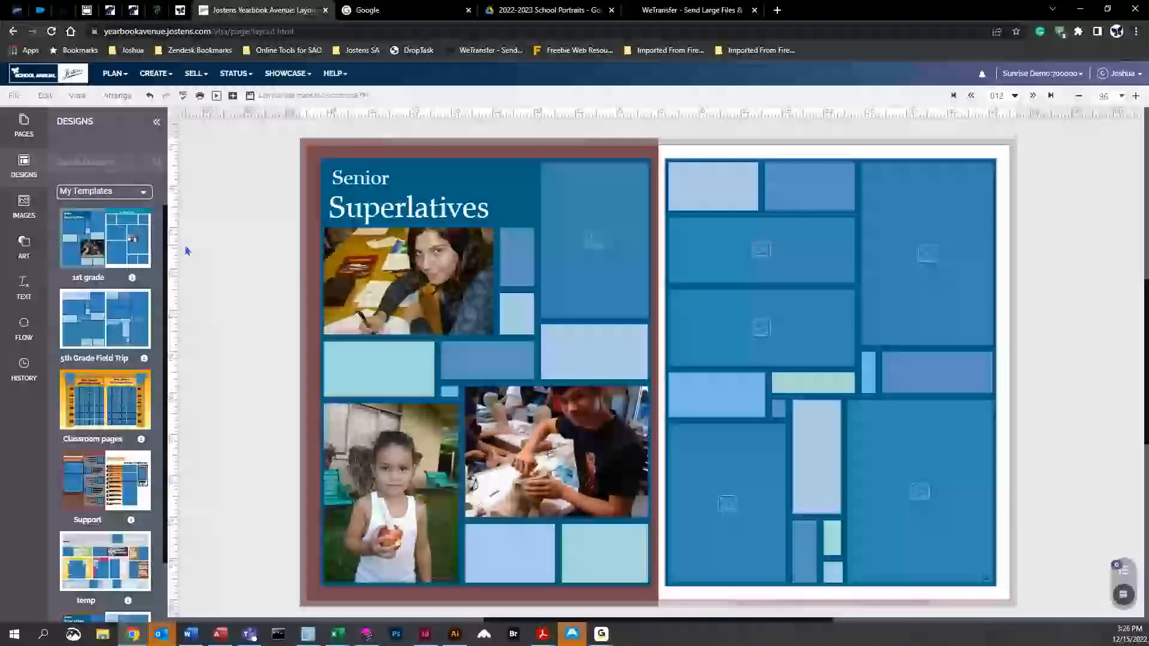
Undo the photo placements and the Senior Superlatives designs on both pages, keeping page 012's reddish-brown background
left_click(149, 96)
left_click(149, 95)
left_click(149, 95)
left_click(149, 96)
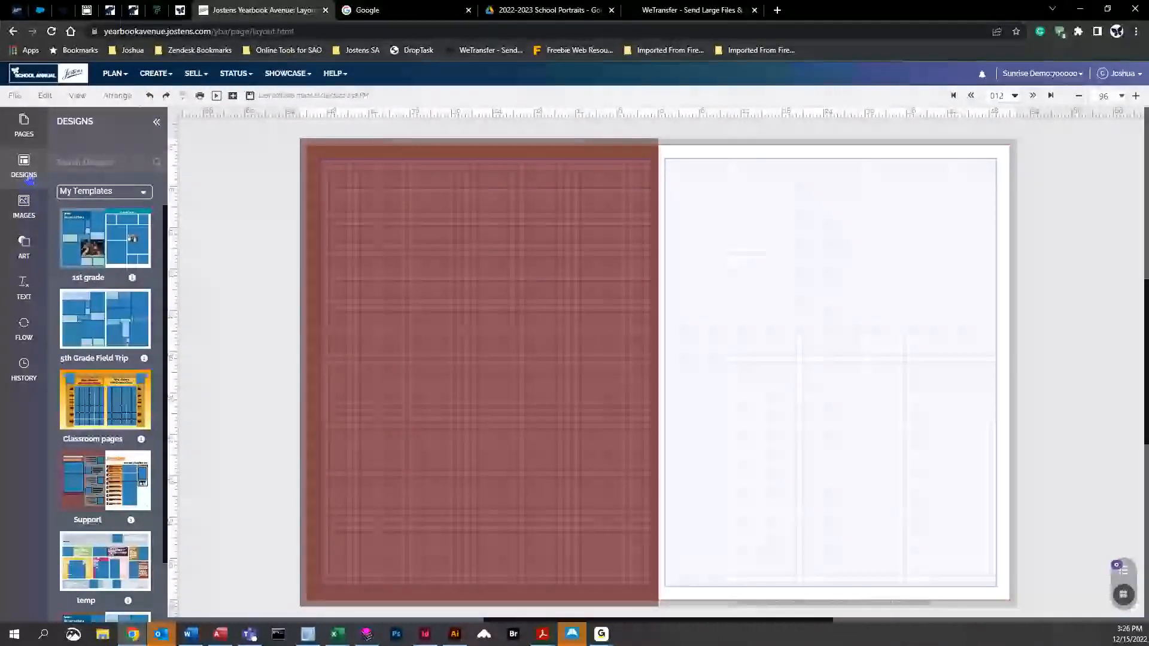
Place the Click-N-Go! Cover-to-Cover design CovertoCover 04 on the page facing 012 and shift it slightly down and right
left_click(98, 191)
left_click(67, 319)
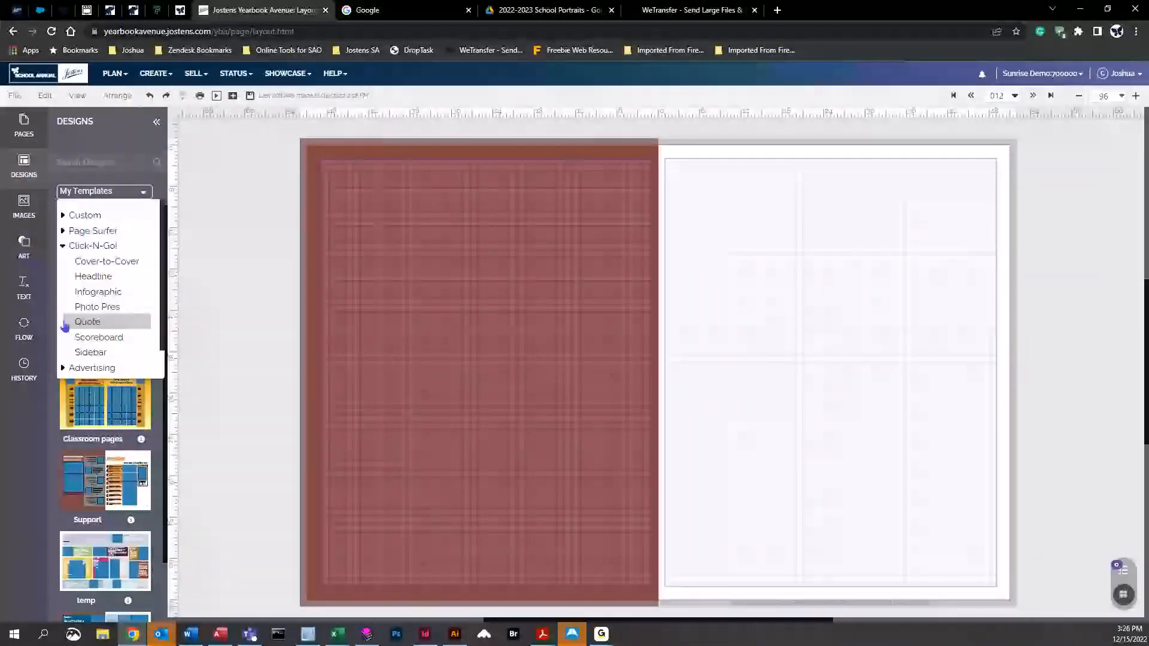
left_click(107, 261)
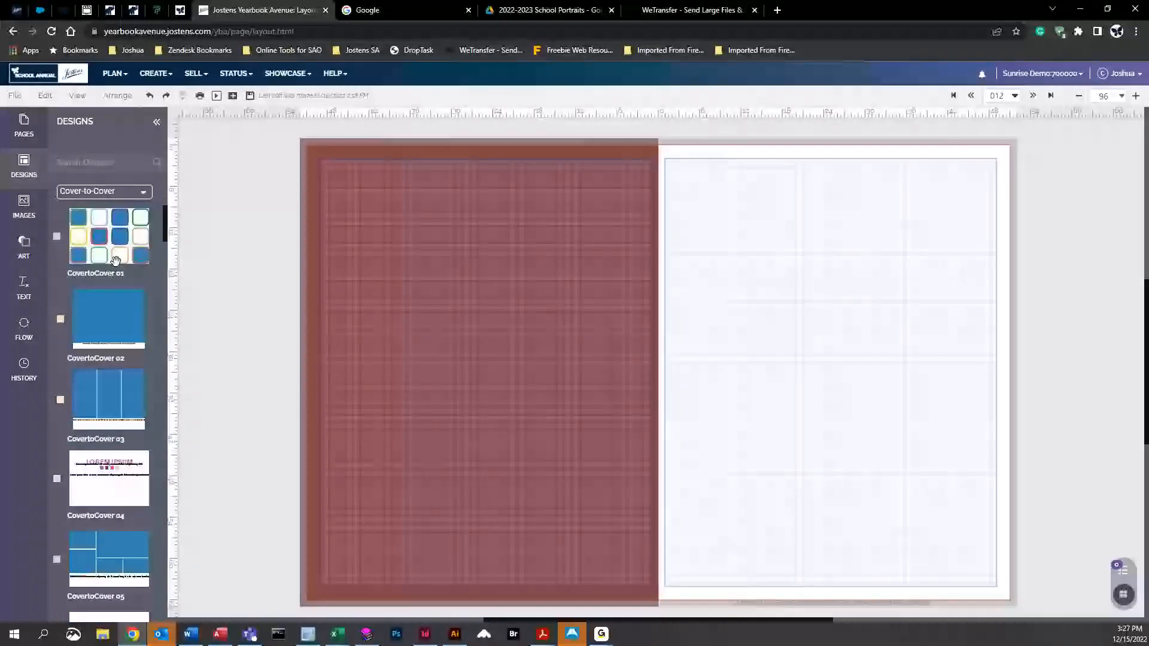
left_click_drag(103, 471, 761, 210)
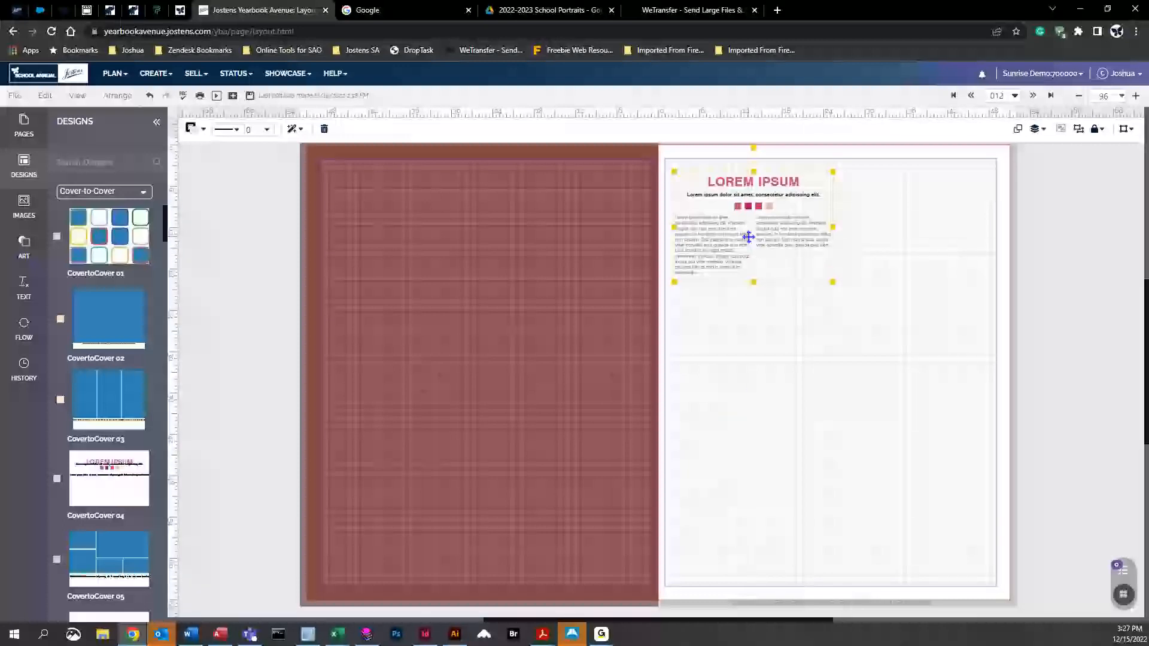
left_click_drag(748, 237, 760, 281)
left_click(24, 246)
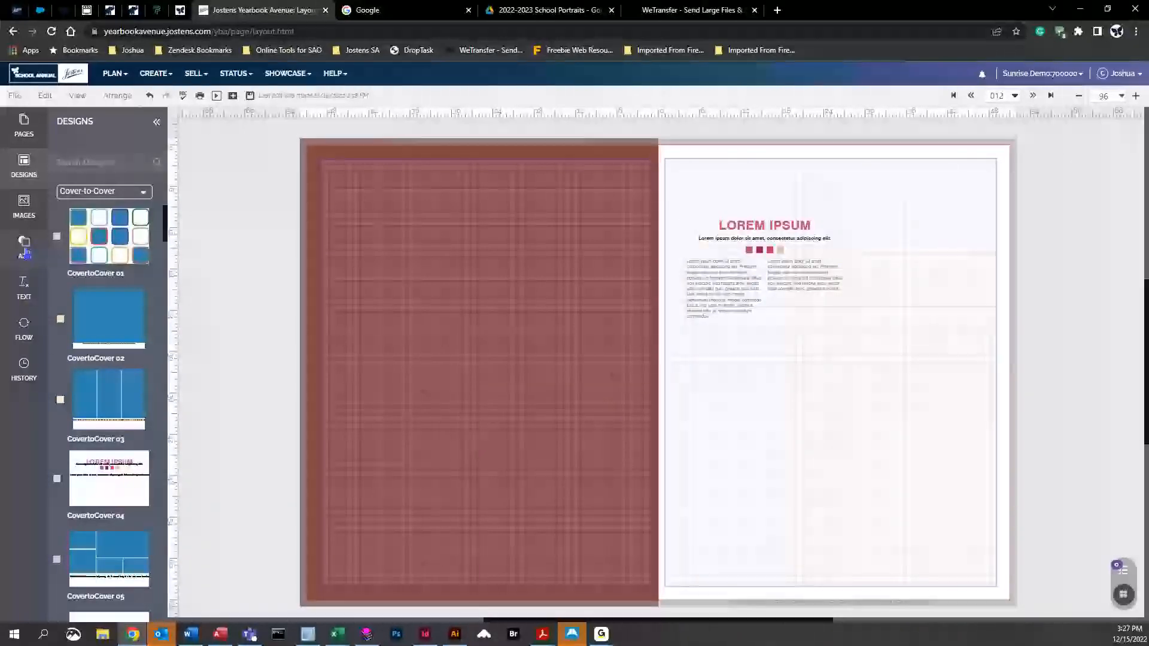
left_click(26, 219)
left_click(24, 166)
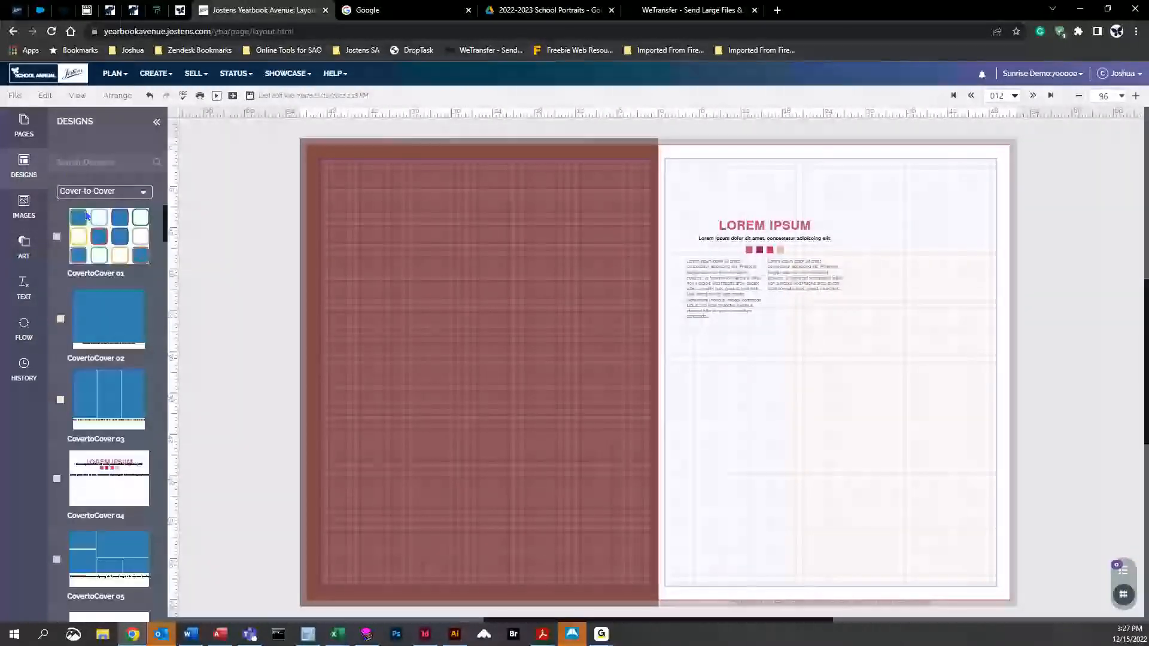
Place the photo of the girl writing from the activity candids image folder in the left page's upper-left corner
left_click(24, 204)
left_click(143, 191)
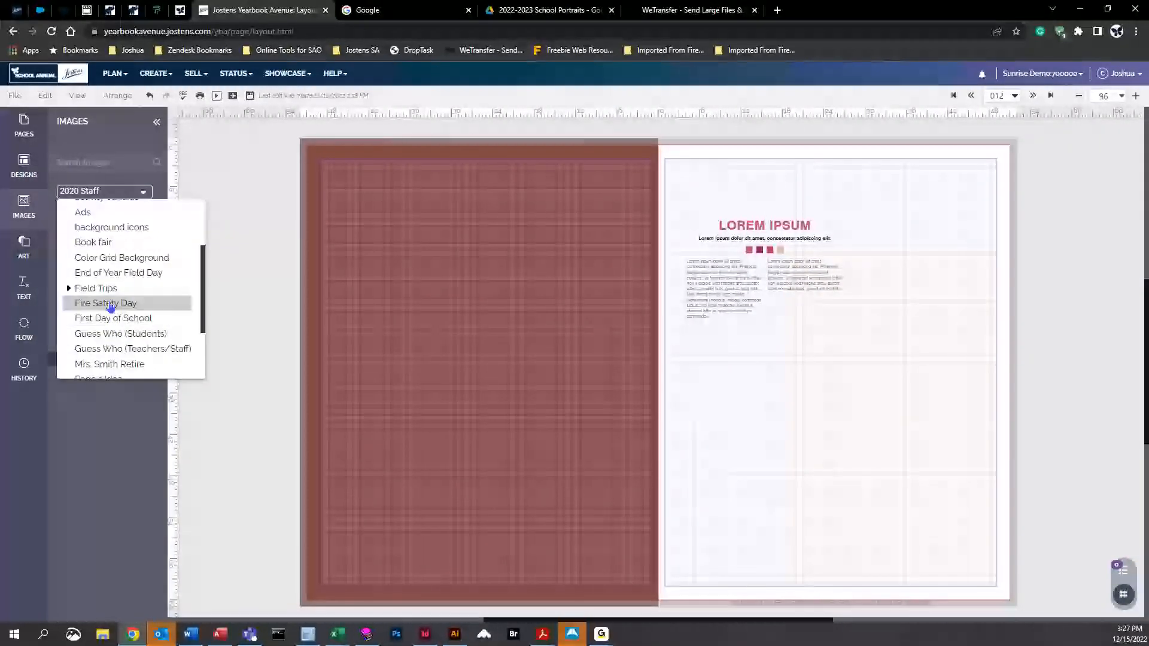
scroll(109, 252, "up", 2)
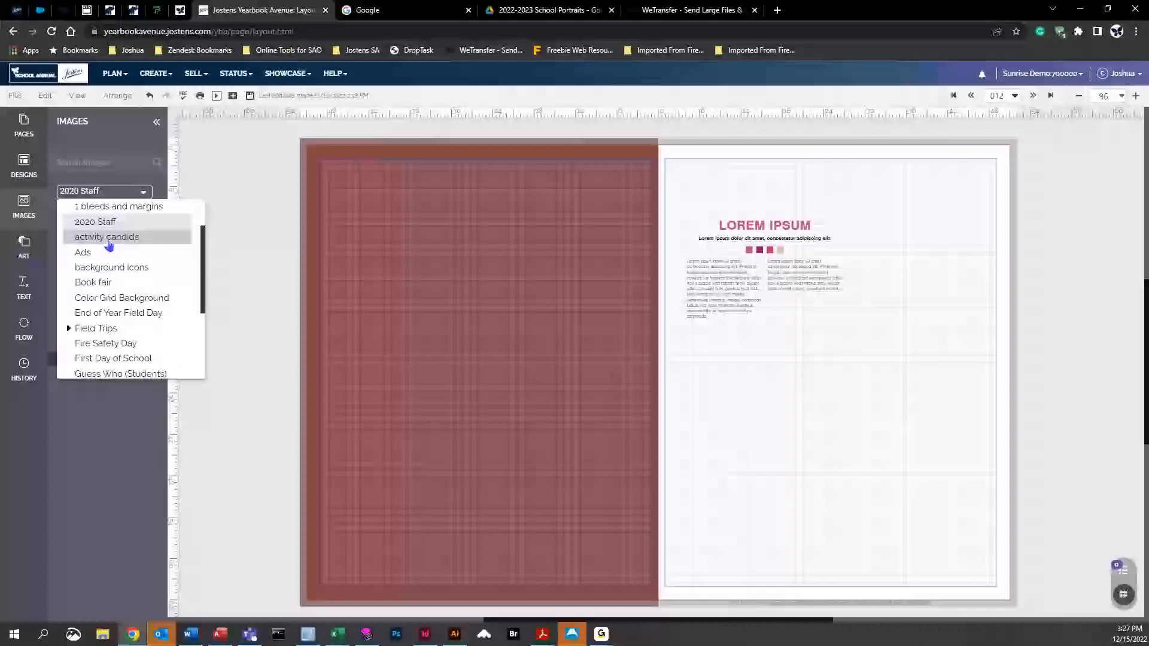
left_click(108, 246)
left_click_drag(106, 311, 475, 269)
left_click_drag(420, 229, 421, 232)
Move the Lorem Ipsum text block from the right page to directly beneath the photo and ungroup it
left_click_drag(789, 233, 478, 279)
left_click(441, 245)
left_click(413, 313)
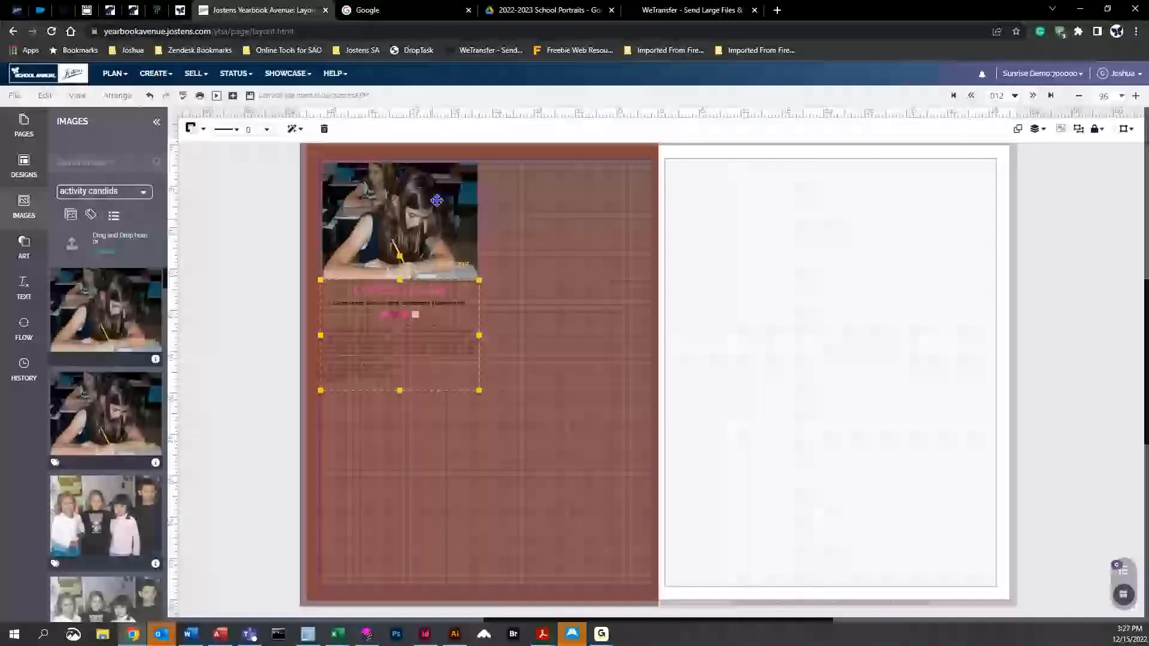
left_click(1078, 130)
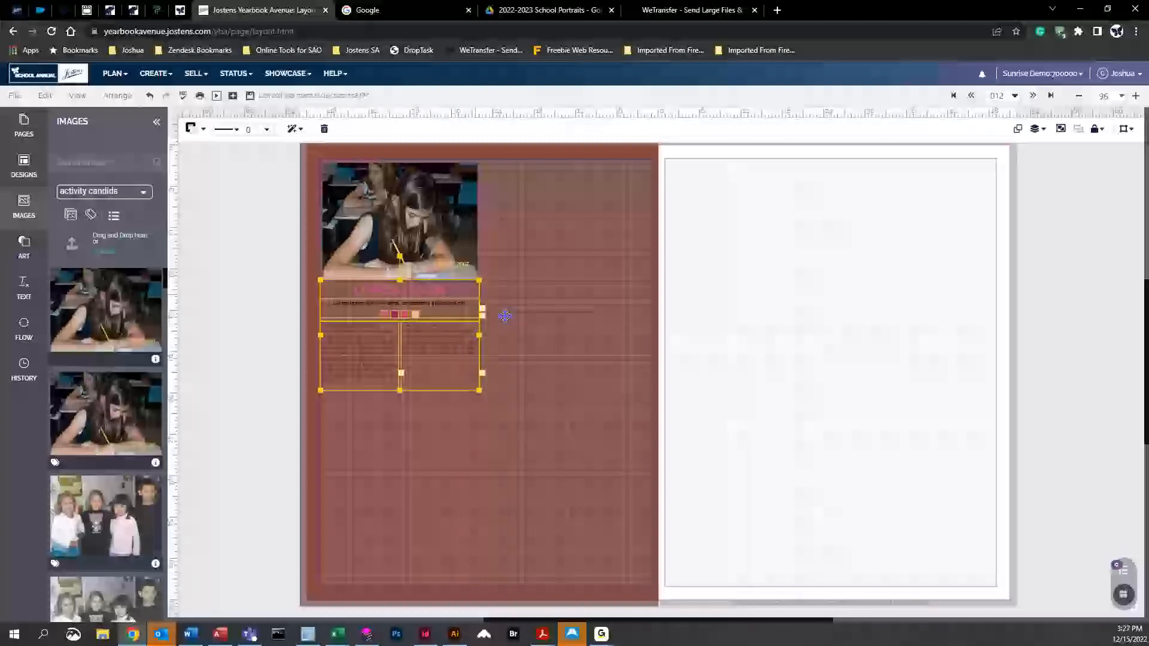
left_click(410, 432)
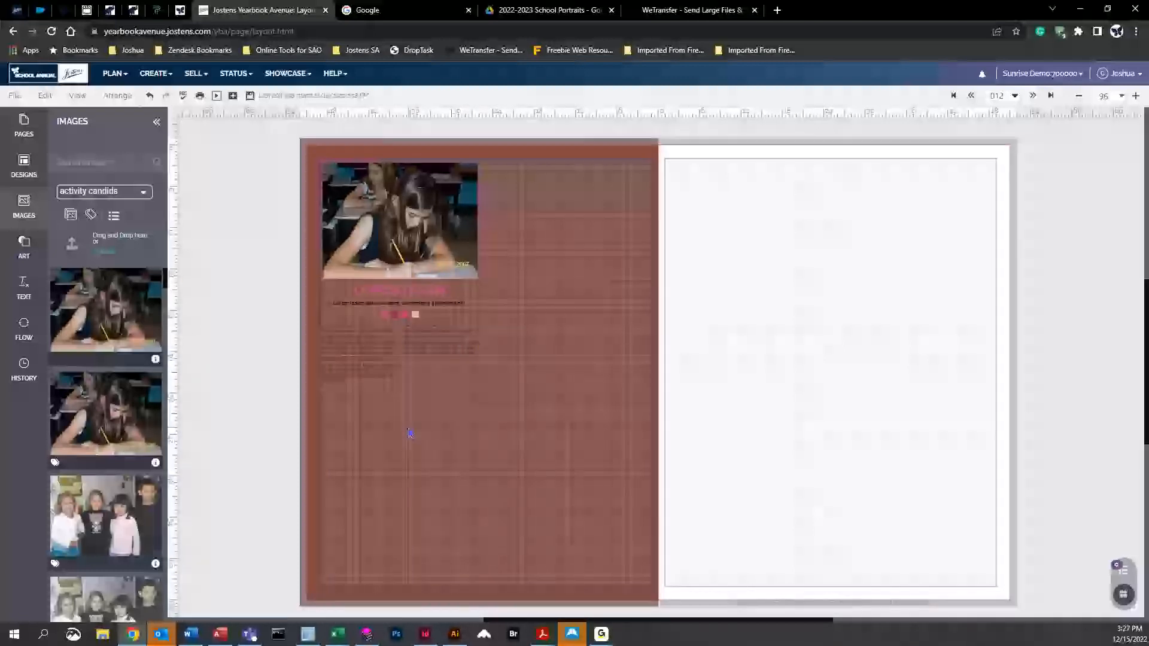
Inspect the first body column and the headline beneath the photo as individually selectable text boxes
left_click(360, 352)
left_click(358, 342)
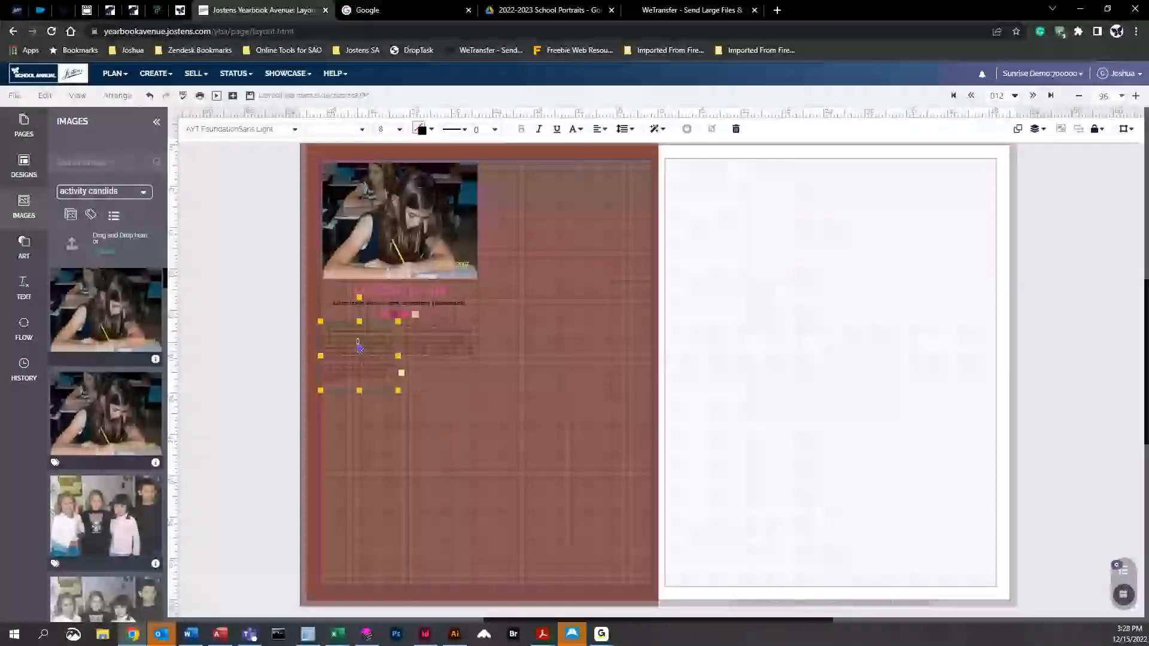
left_click_drag(396, 378, 334, 322)
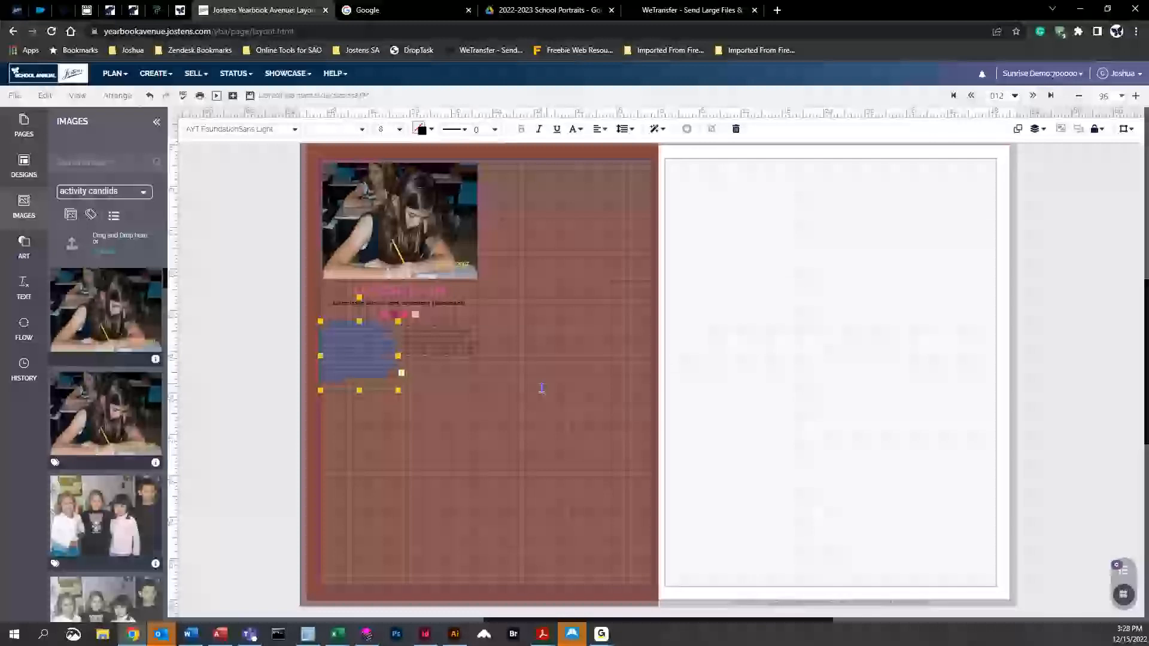
left_click(413, 342)
left_click(413, 294)
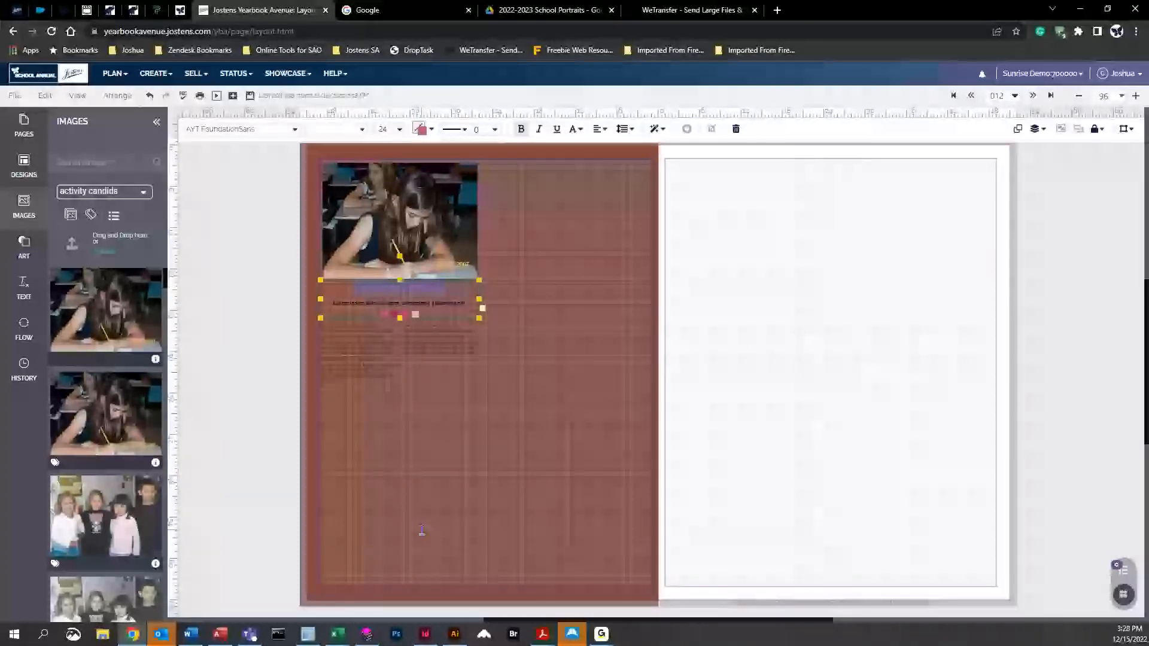
left_click(457, 508)
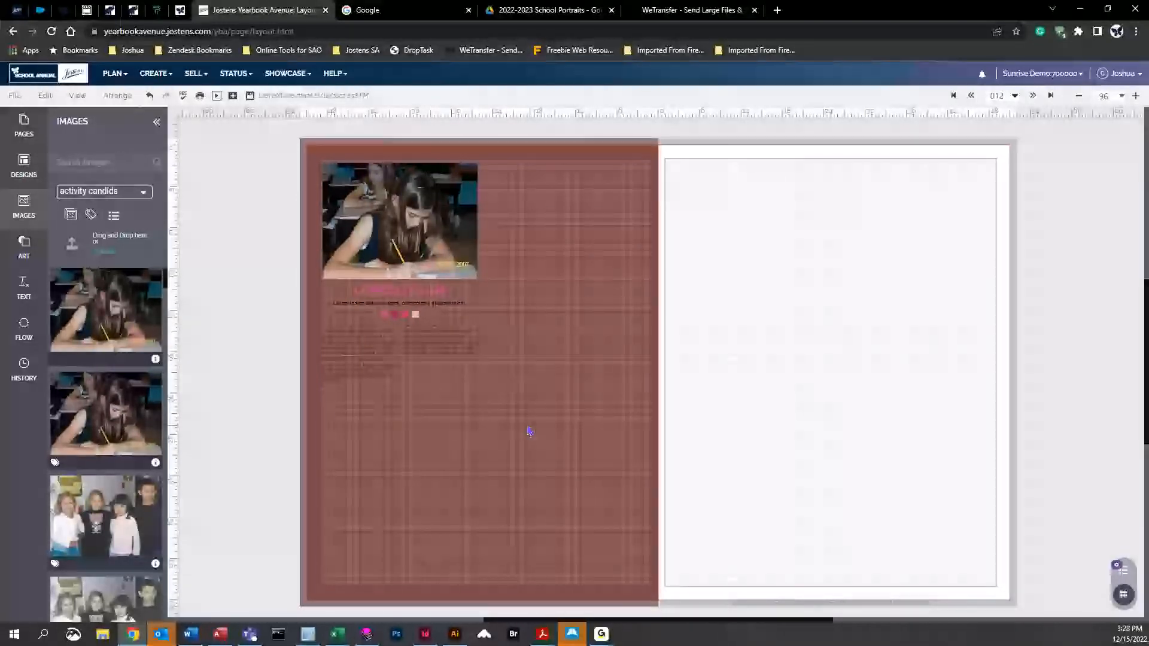
Group the photo with all the text and colored squares beneath it on the left page
left_click_drag(532, 421, 310, 190)
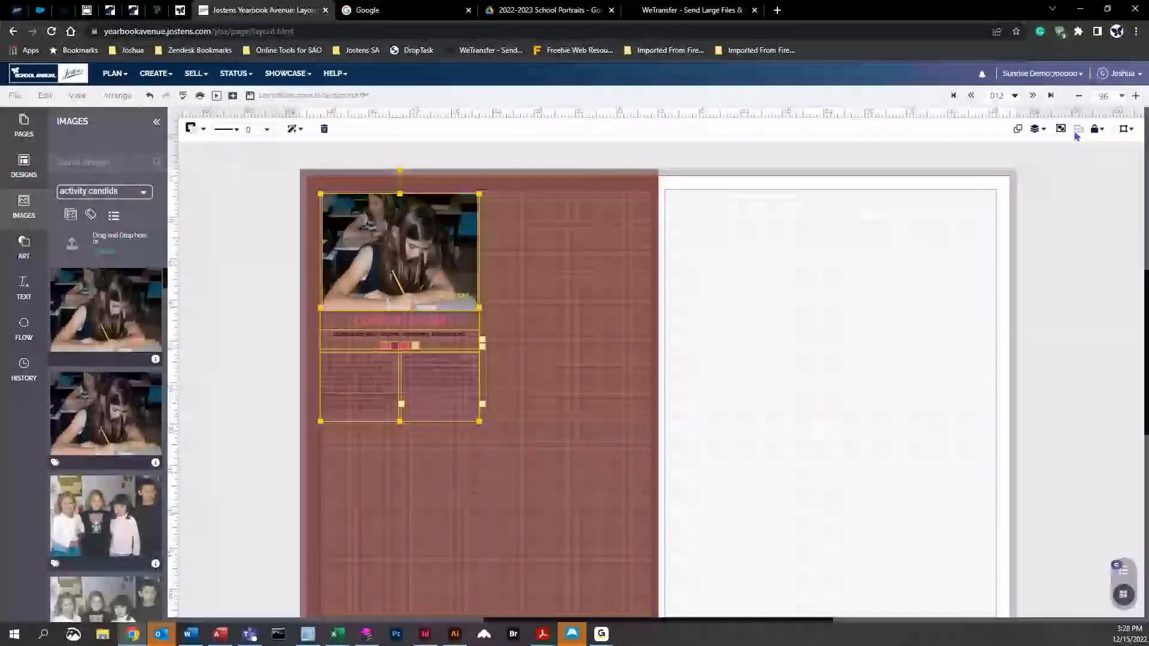
left_click(130, 97)
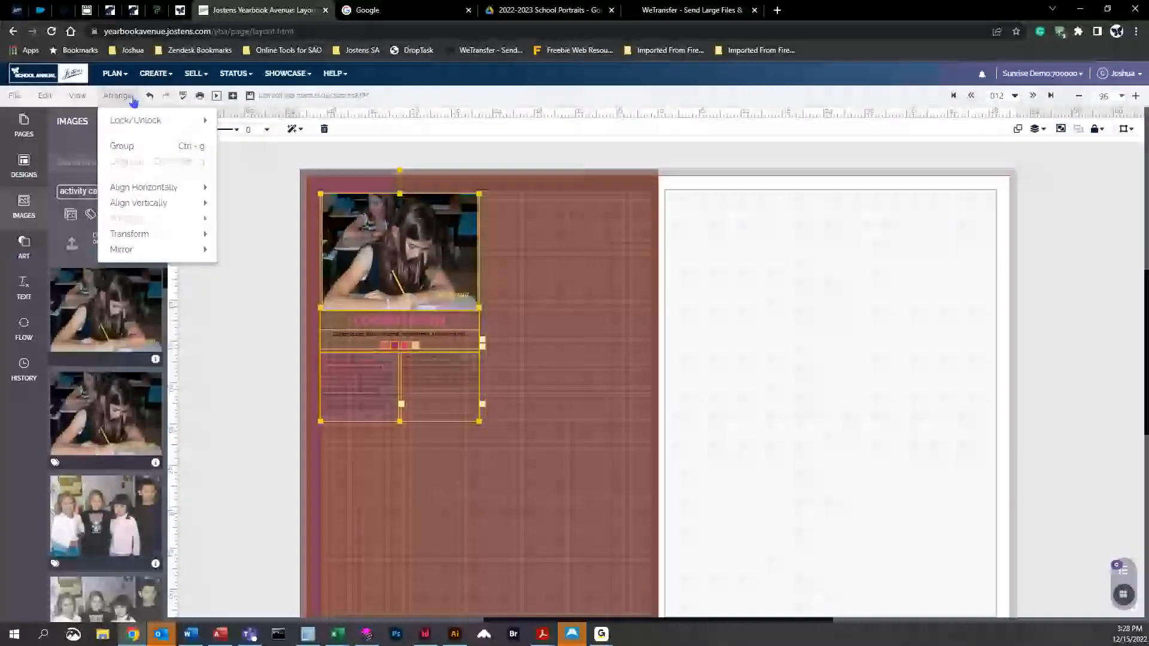
left_click(128, 147)
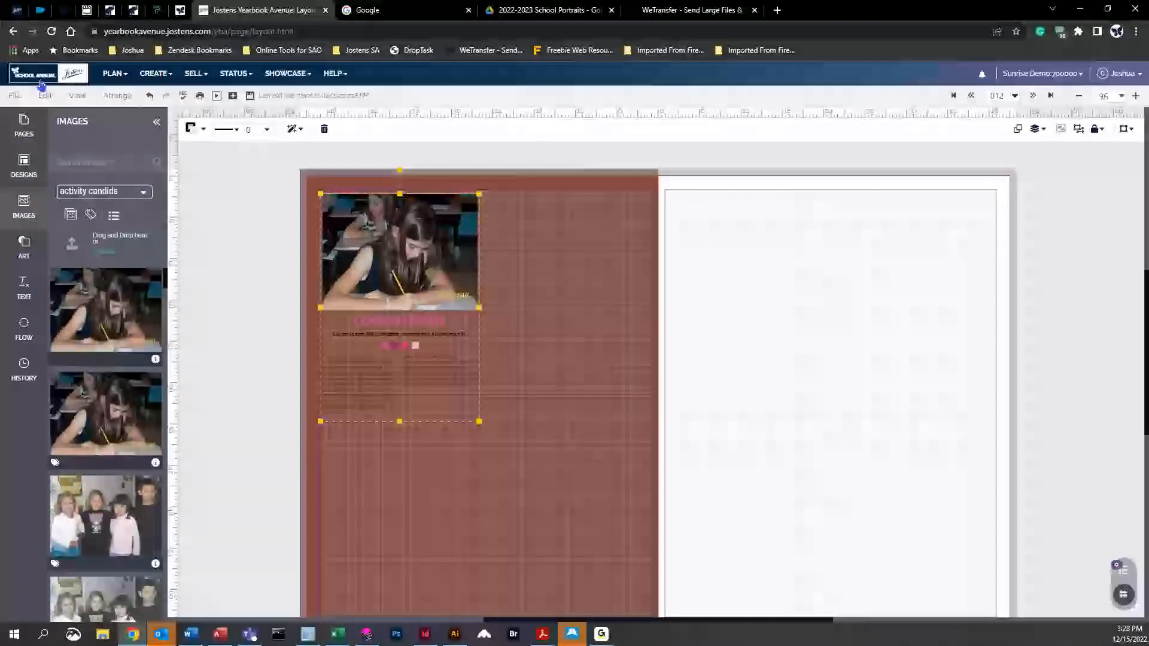
Save the grouped photo and text as a Click-N-Go named web
left_click(16, 100)
left_click(52, 151)
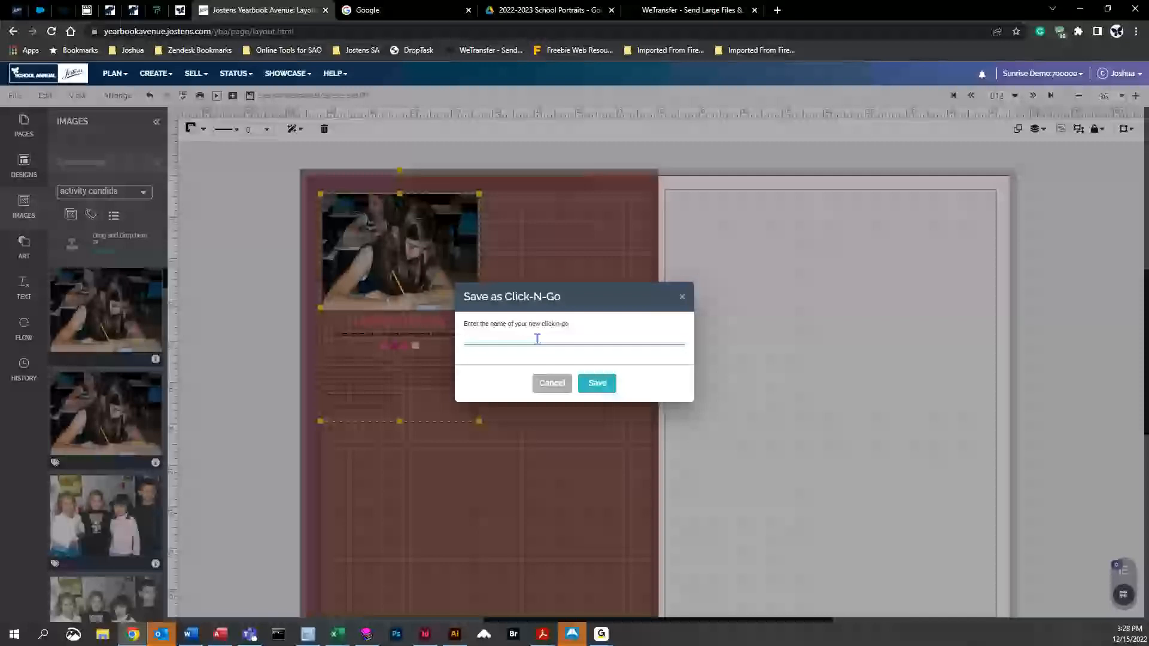
left_click(597, 384)
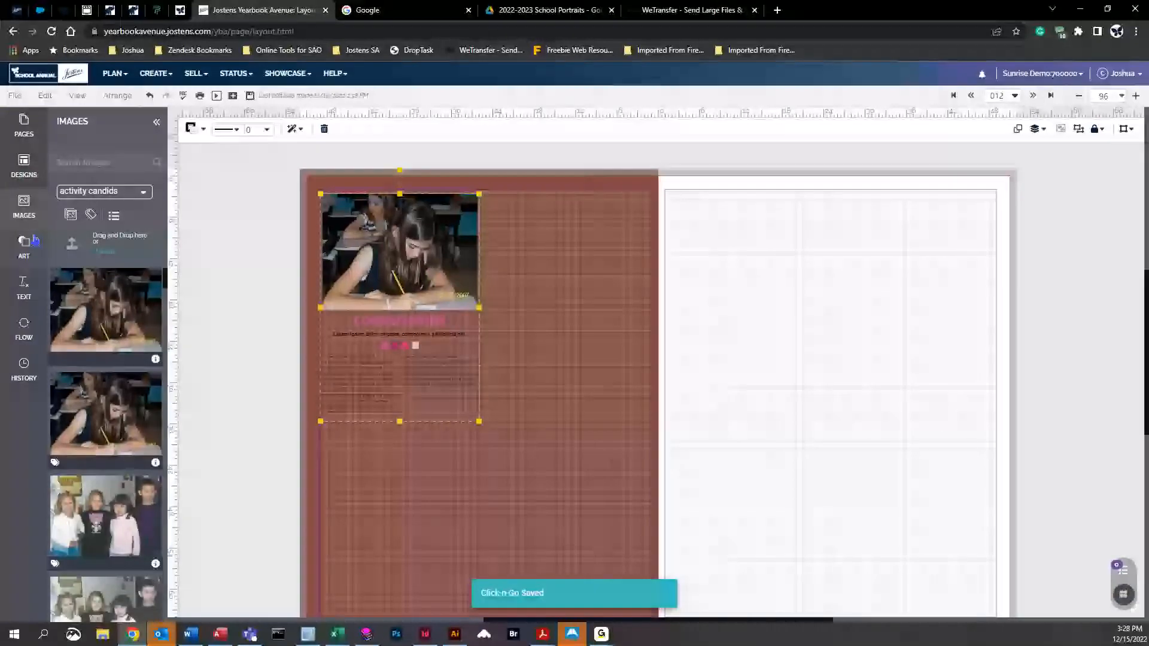
Place the web design from the custom My Click-N-Go! collection in the right page's upper-left corner, inside the margins
left_click(24, 167)
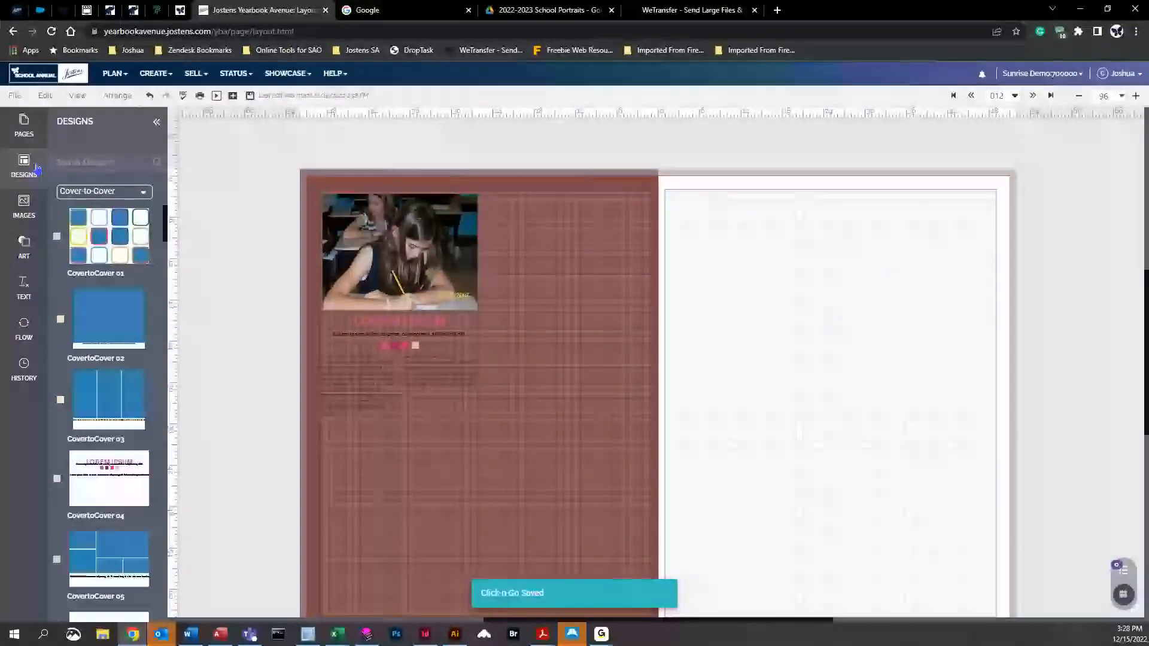
left_click(143, 193)
left_click(63, 213)
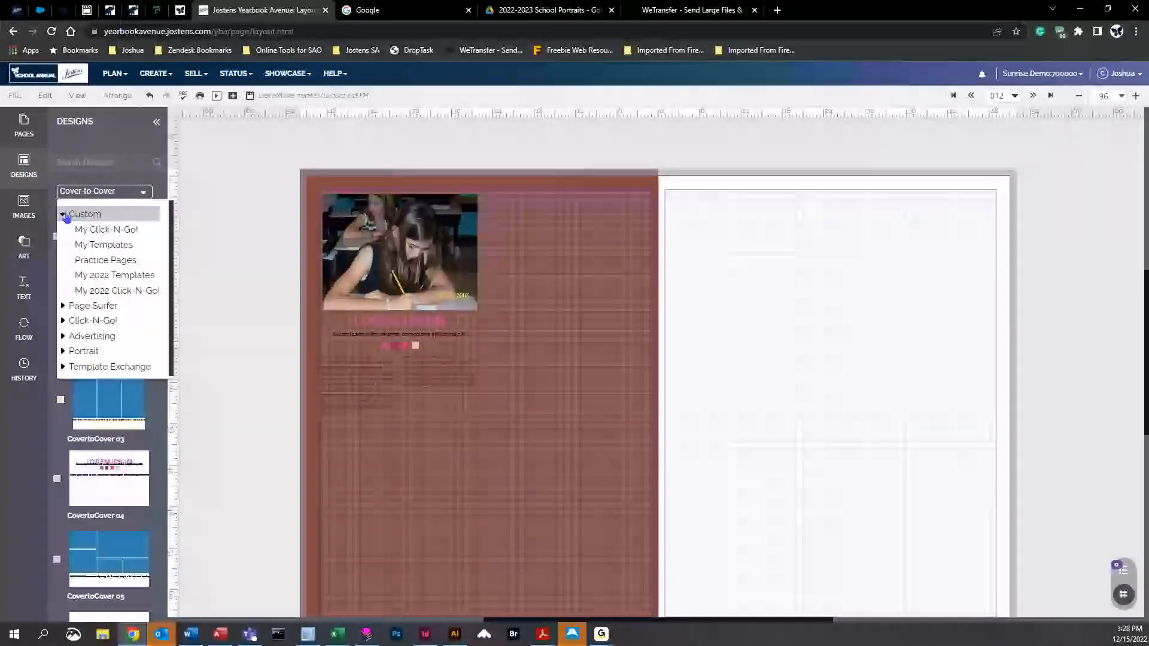
left_click(114, 230)
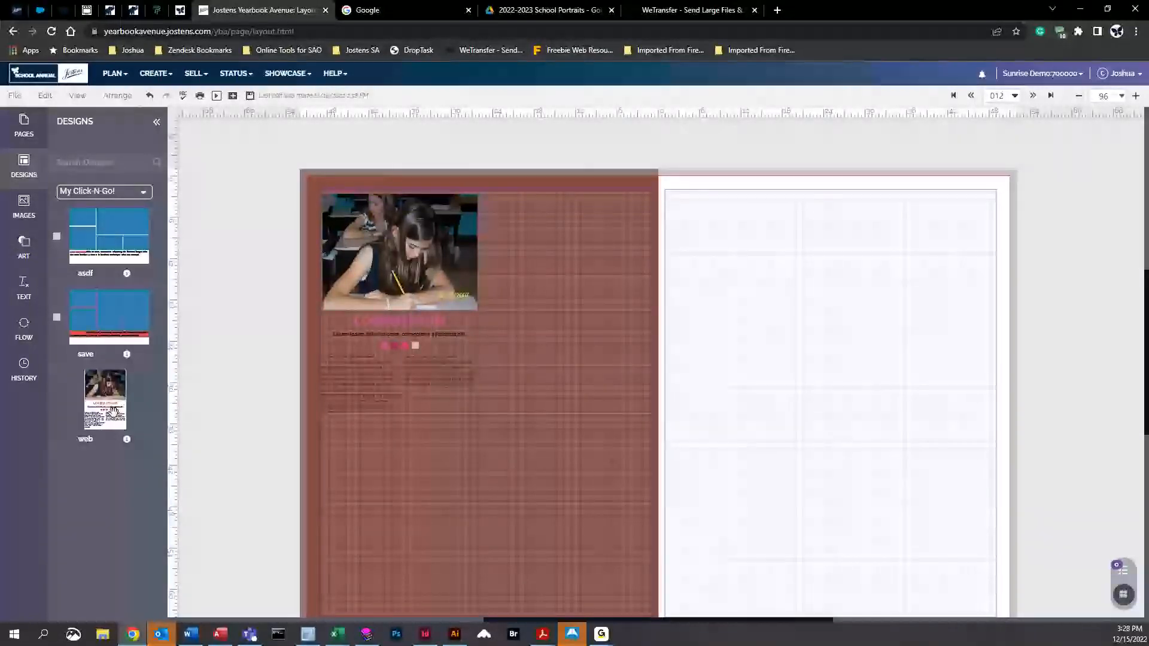
left_click_drag(113, 410, 806, 220)
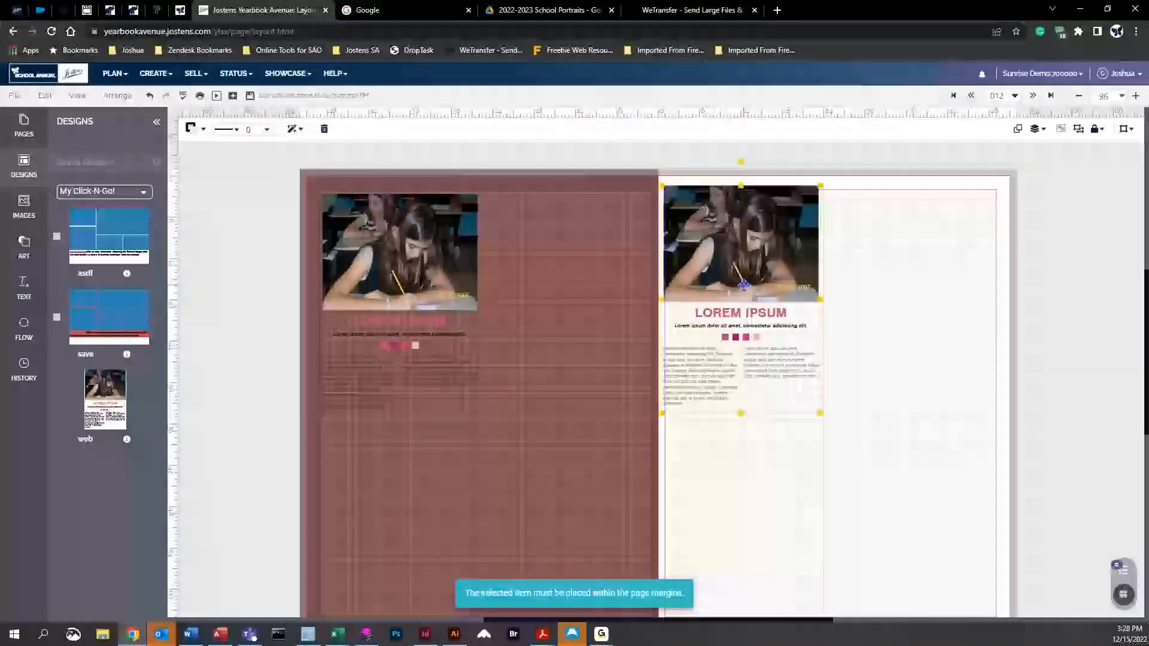
left_click(853, 529)
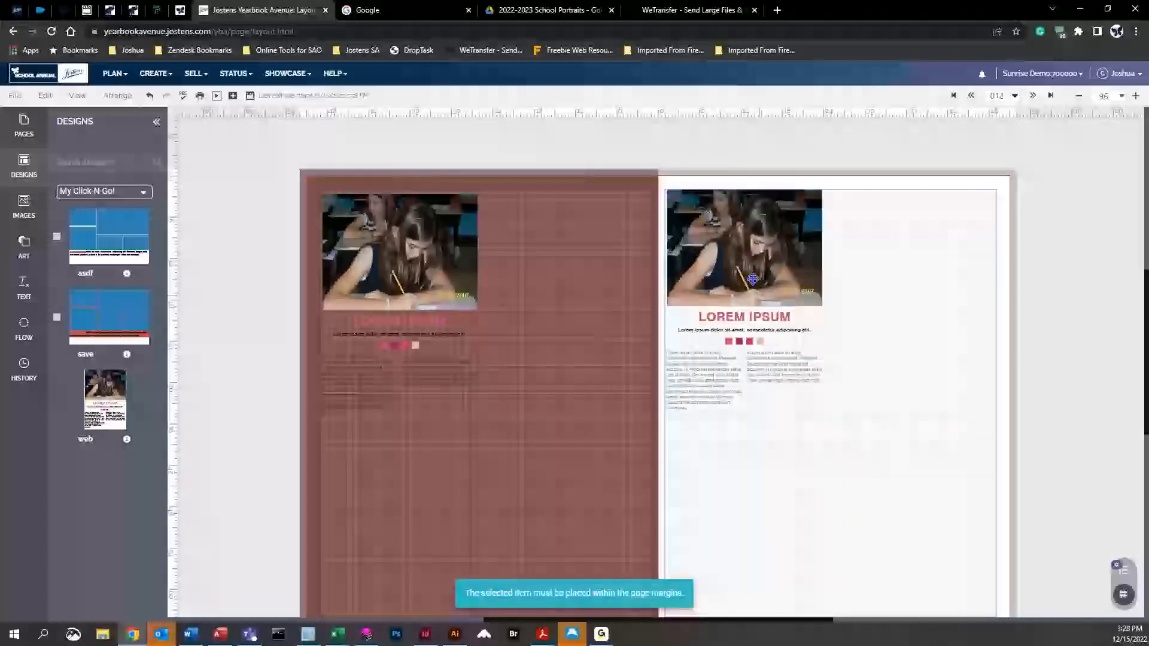
left_click(794, 277)
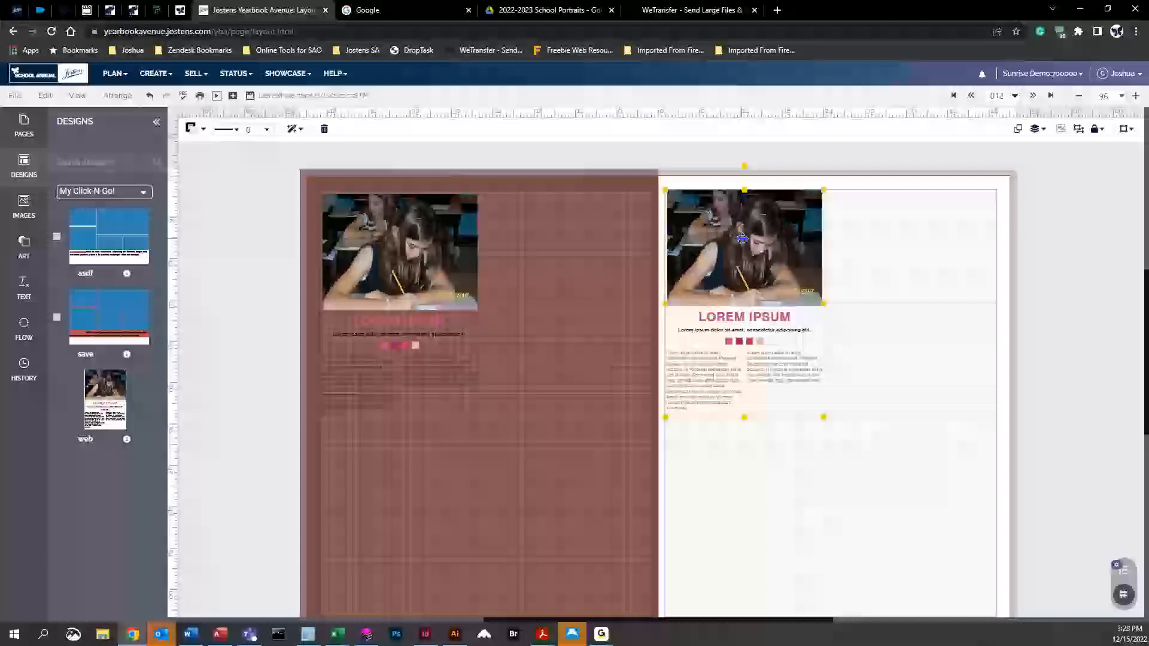
left_click(931, 295)
left_click(811, 283)
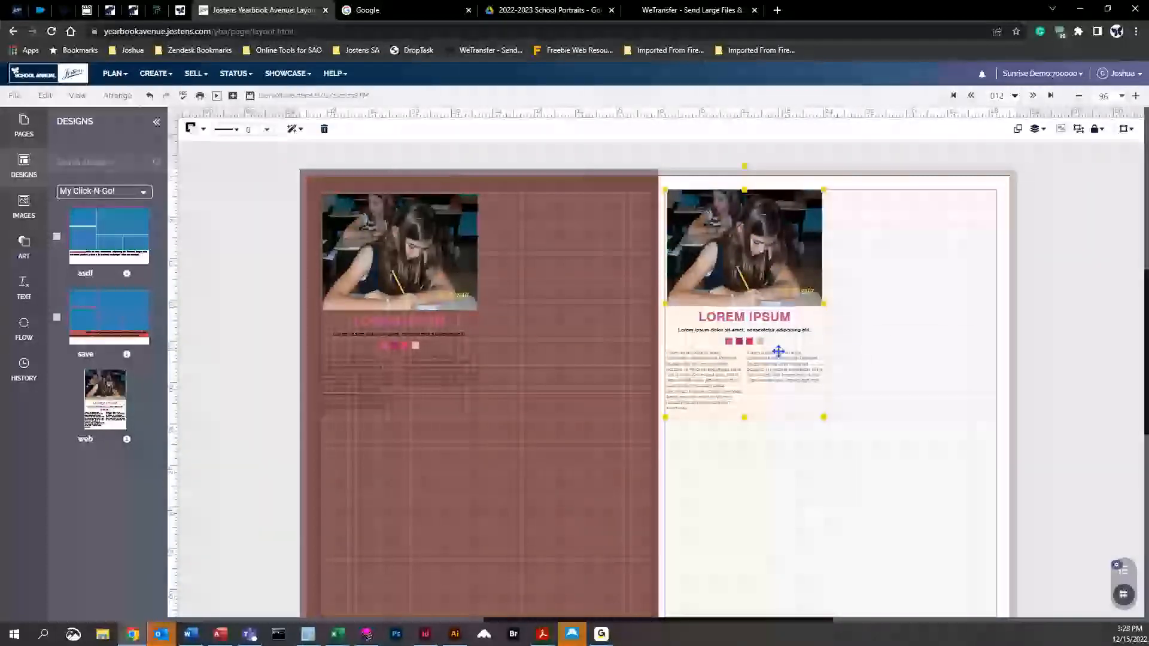
Replace the photo in the right page's Click-N-Go with the activity candids image of four children standing together
left_click(1000, 223)
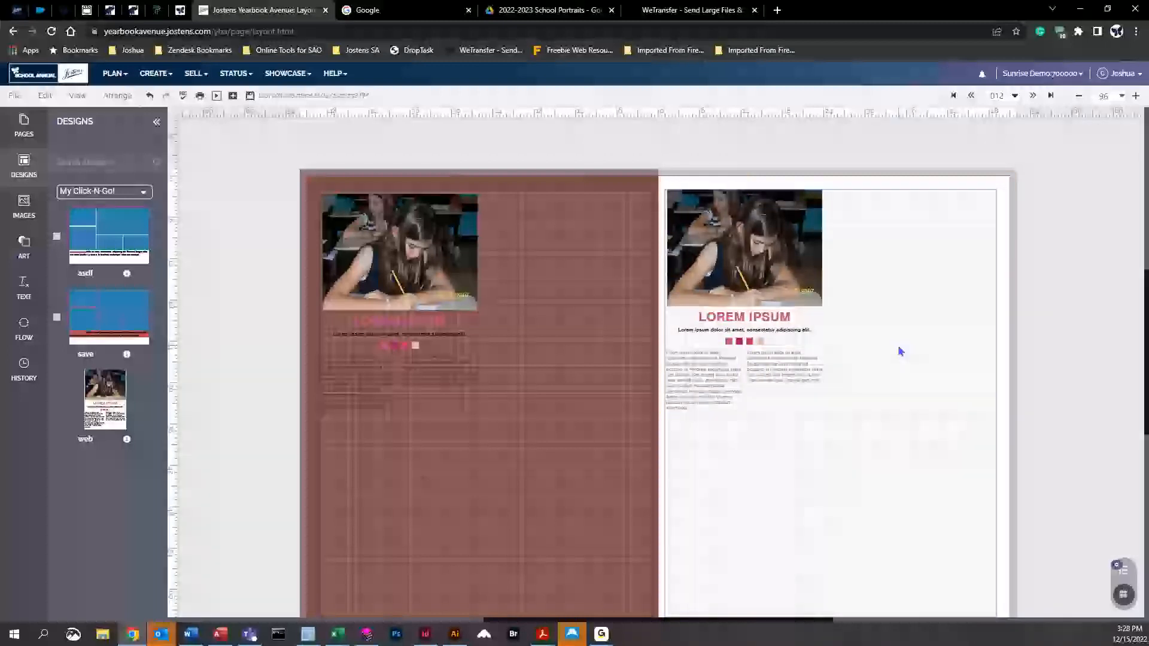
left_click(24, 207)
left_click_drag(108, 545, 753, 259)
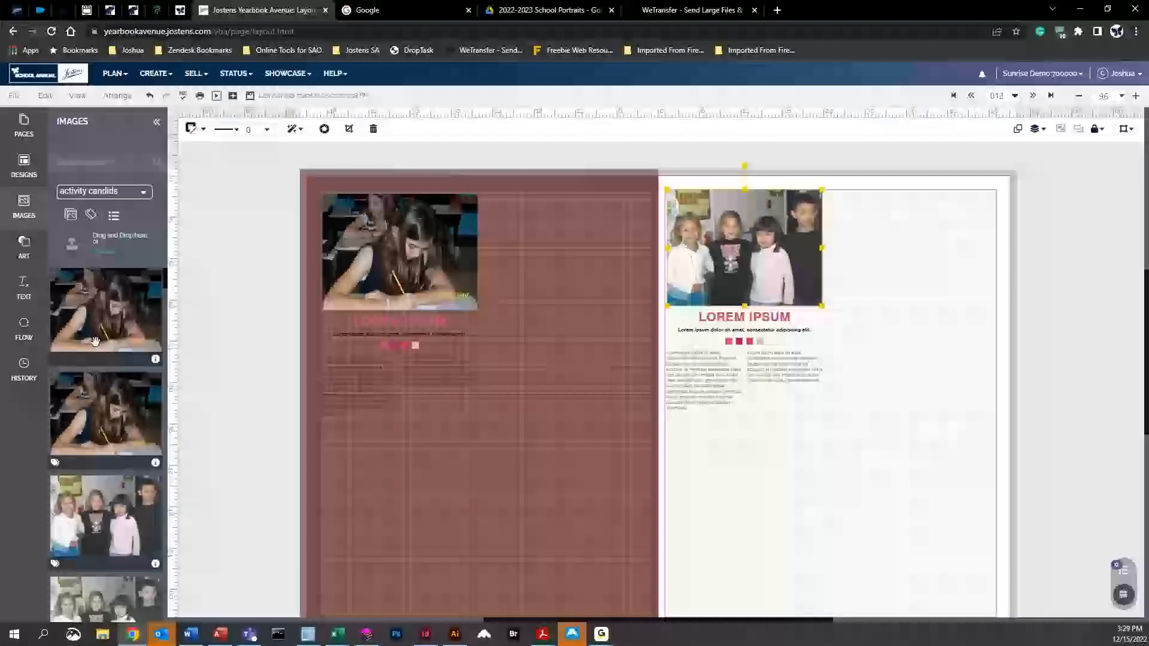
Browse the Community templates of the Template Exchange designs
left_click(27, 250)
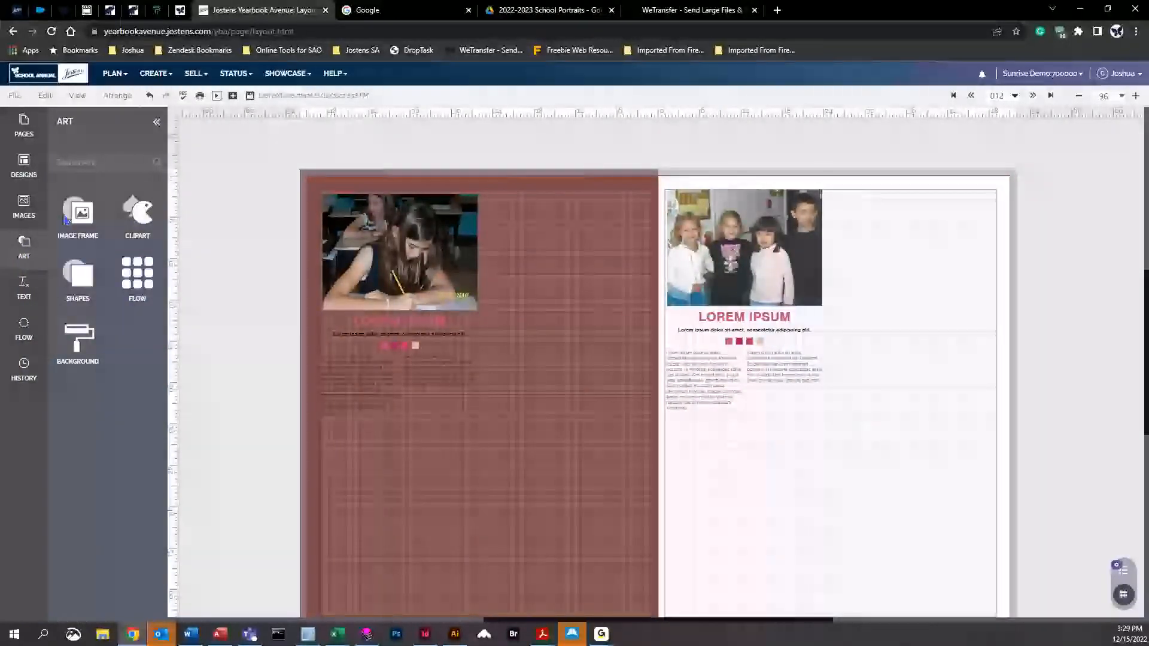
left_click(18, 171)
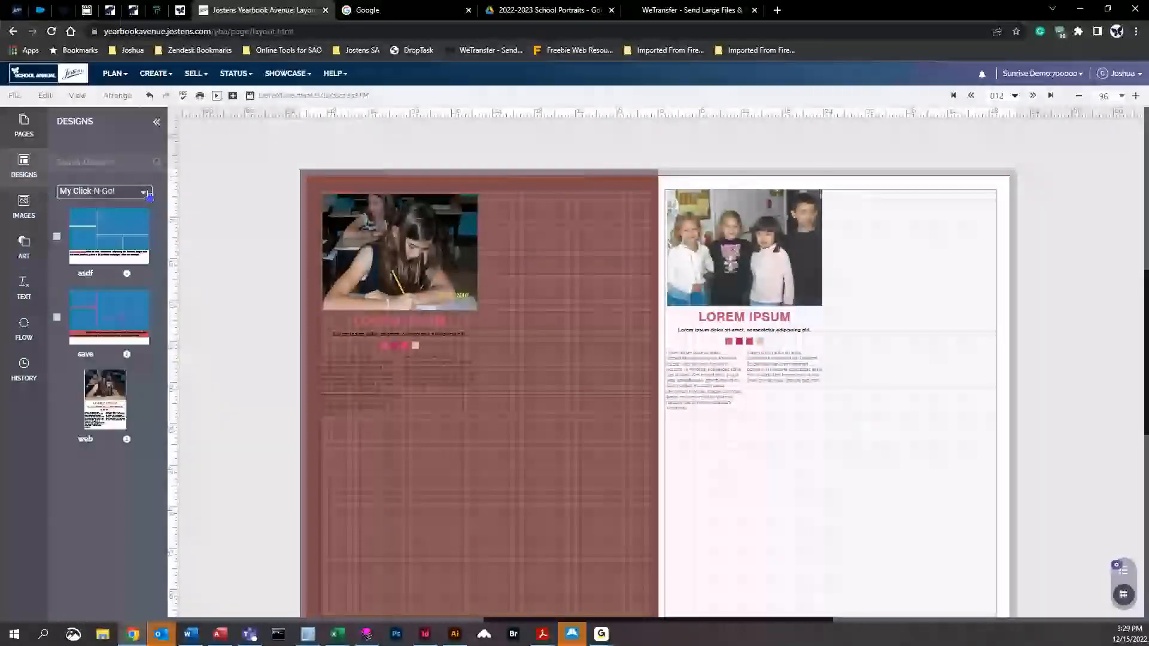
left_click(102, 192)
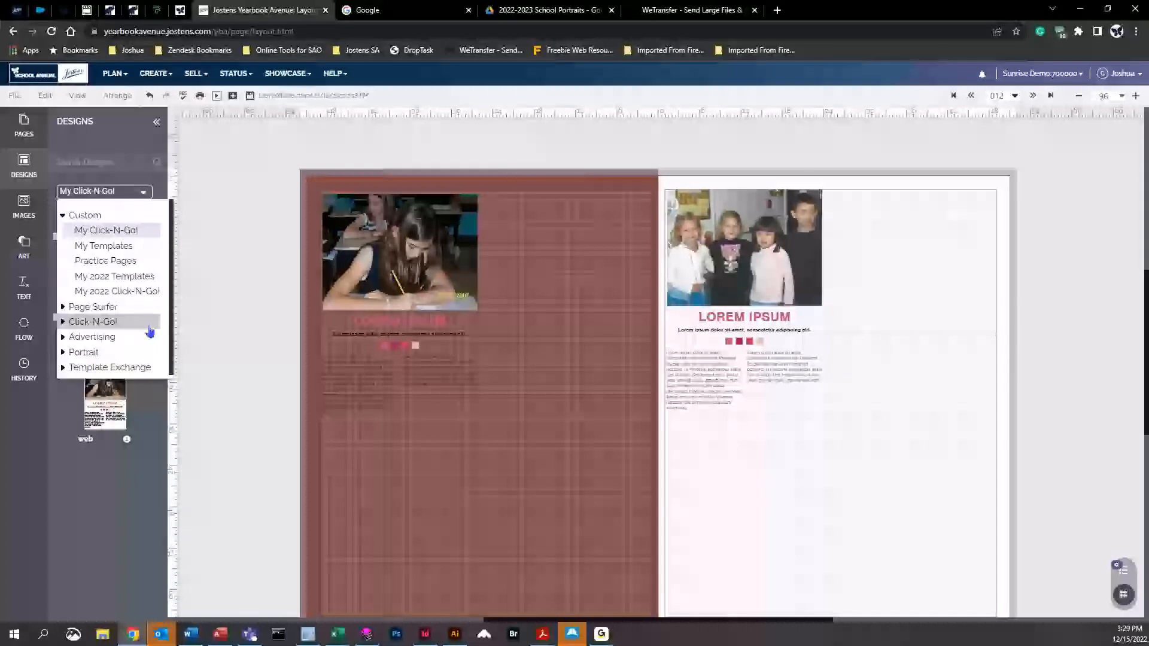
left_click(102, 370)
left_click(90, 308)
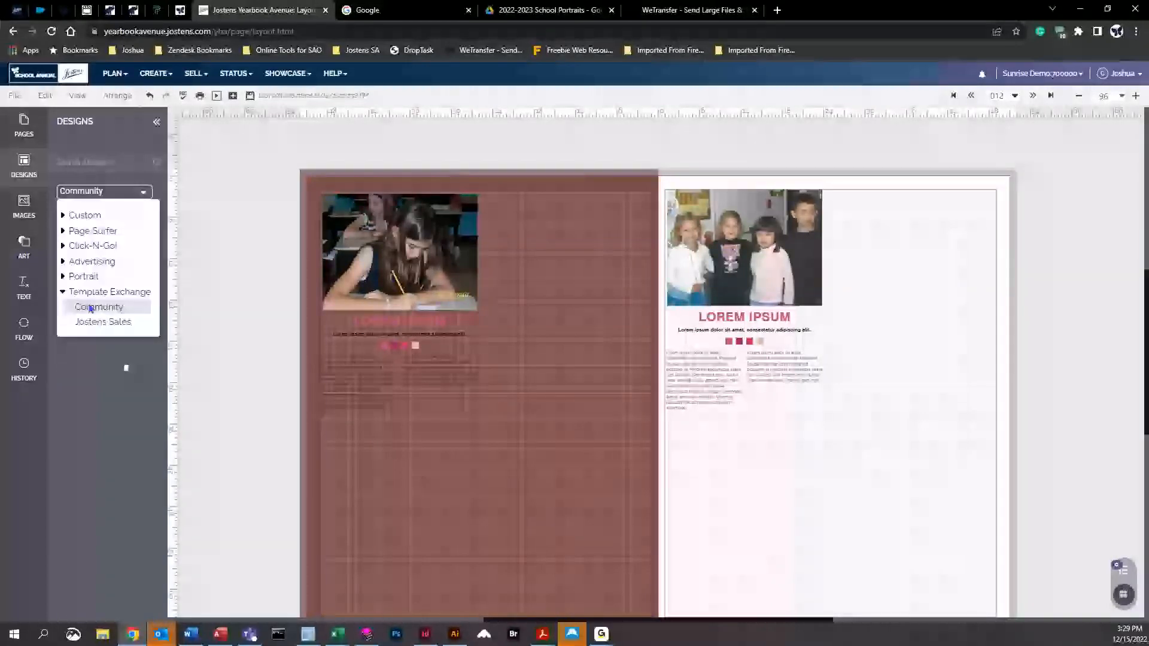
scroll(170, 264, "down", 5)
scroll(170, 264, "down", 10)
left_click_drag(172, 343, 173, 366)
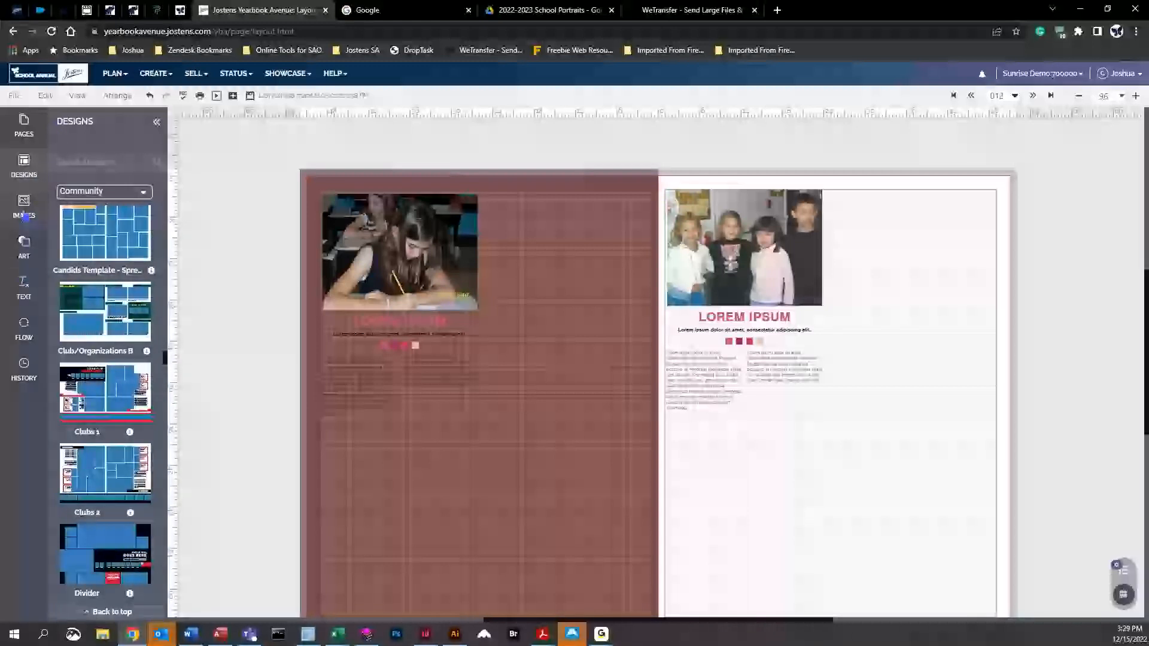
Look through the available clipart collections and their grouping by category, cover, theme and type
left_click(24, 245)
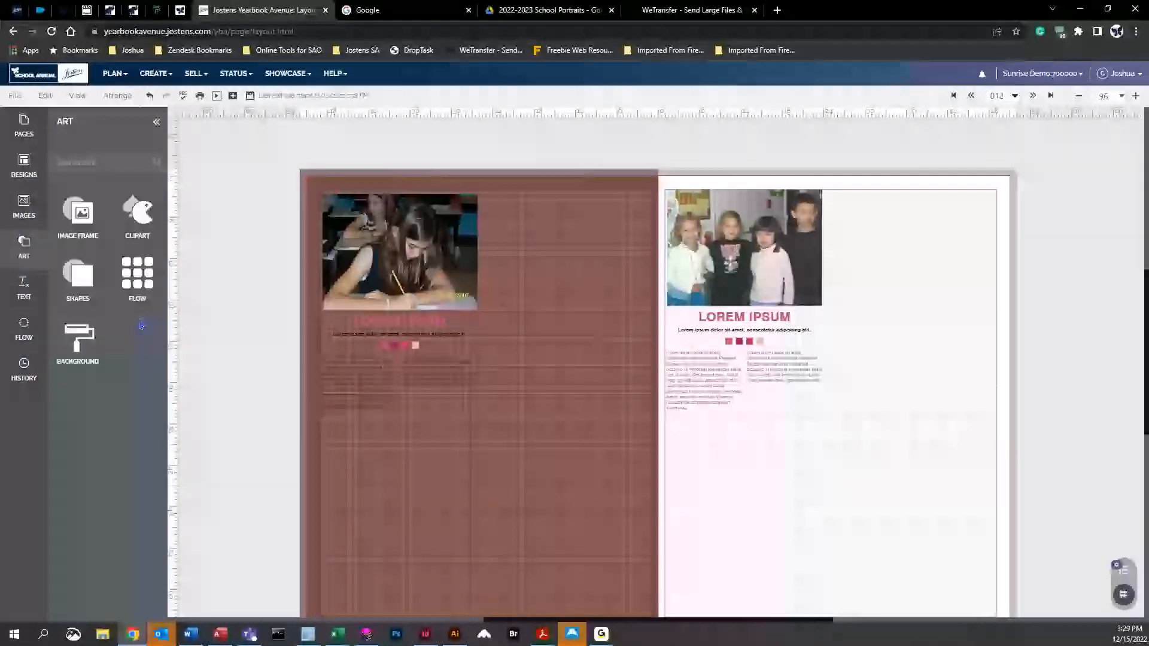
left_click(136, 212)
left_click(143, 255)
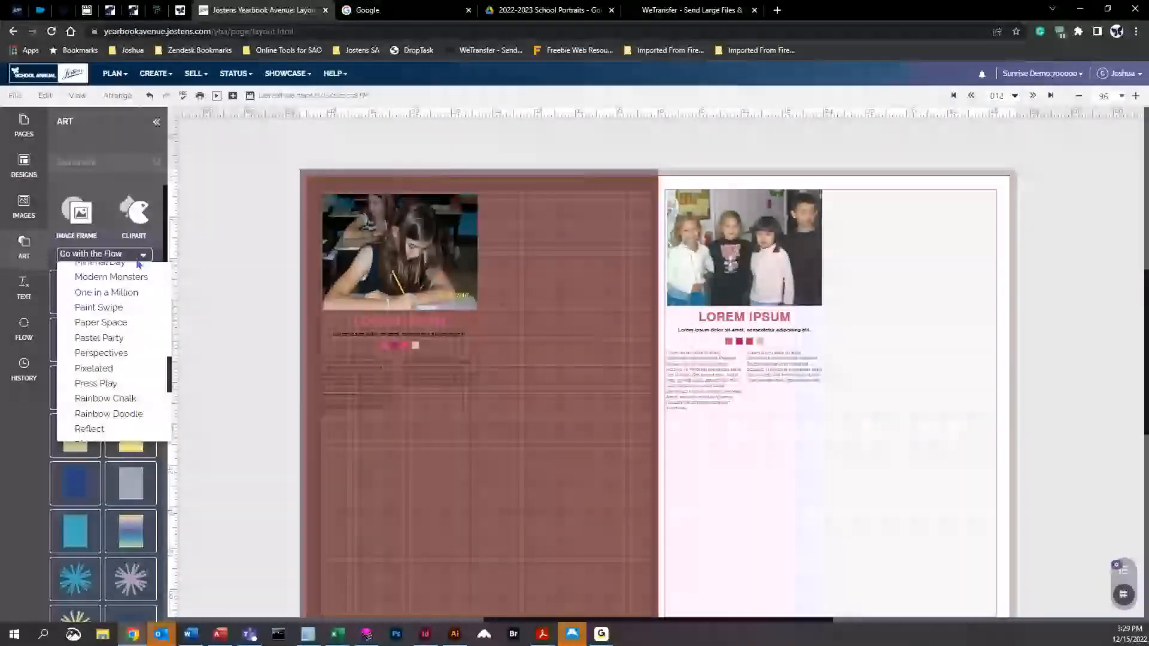
scroll(168, 326, "up", 5)
scroll(171, 319, "up", 5)
left_click(66, 294)
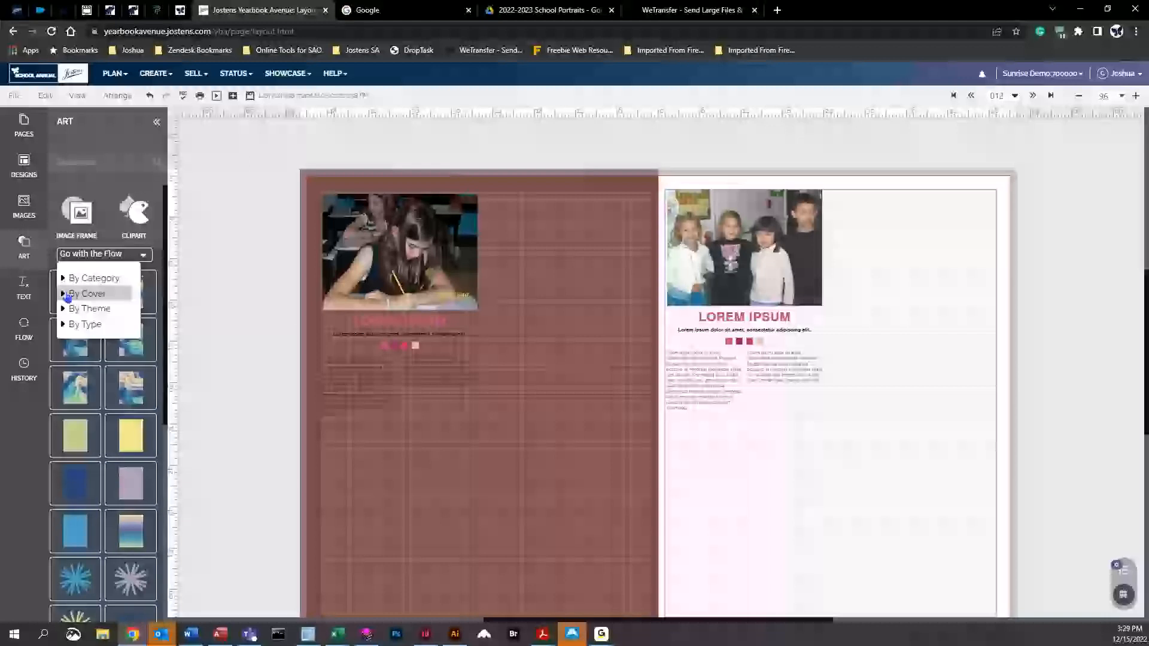
left_click(76, 251)
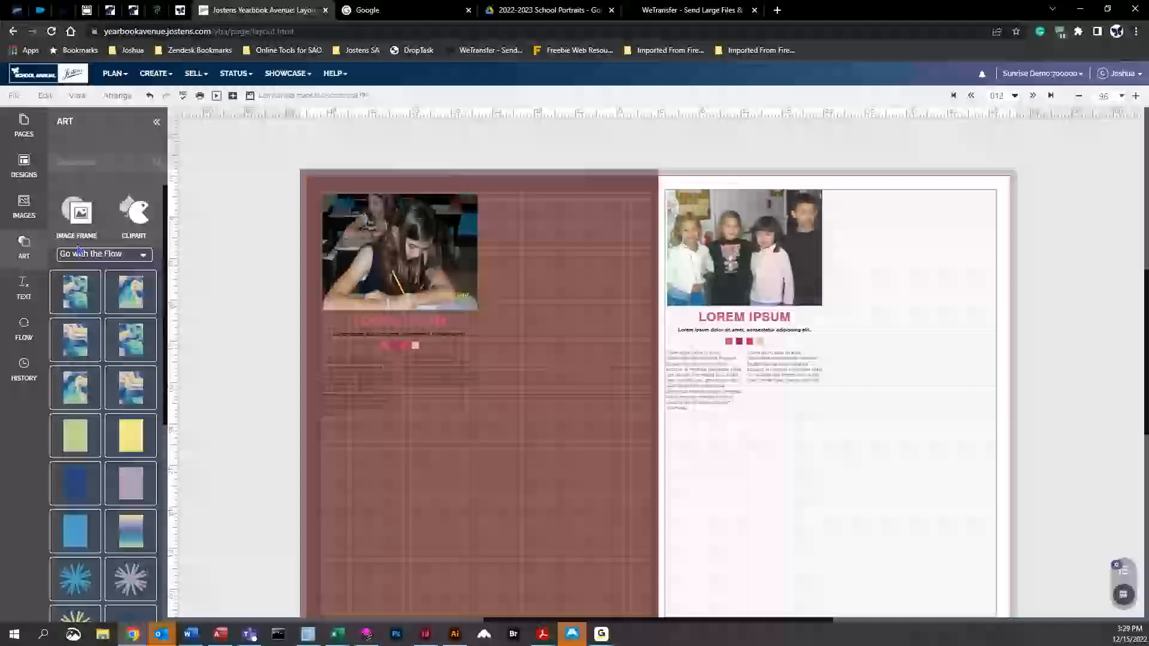
Go to the next spread, page 014 titled Backgrounds, and collapse the Art library to widen the workspace
left_click(1032, 95)
left_click(529, 372)
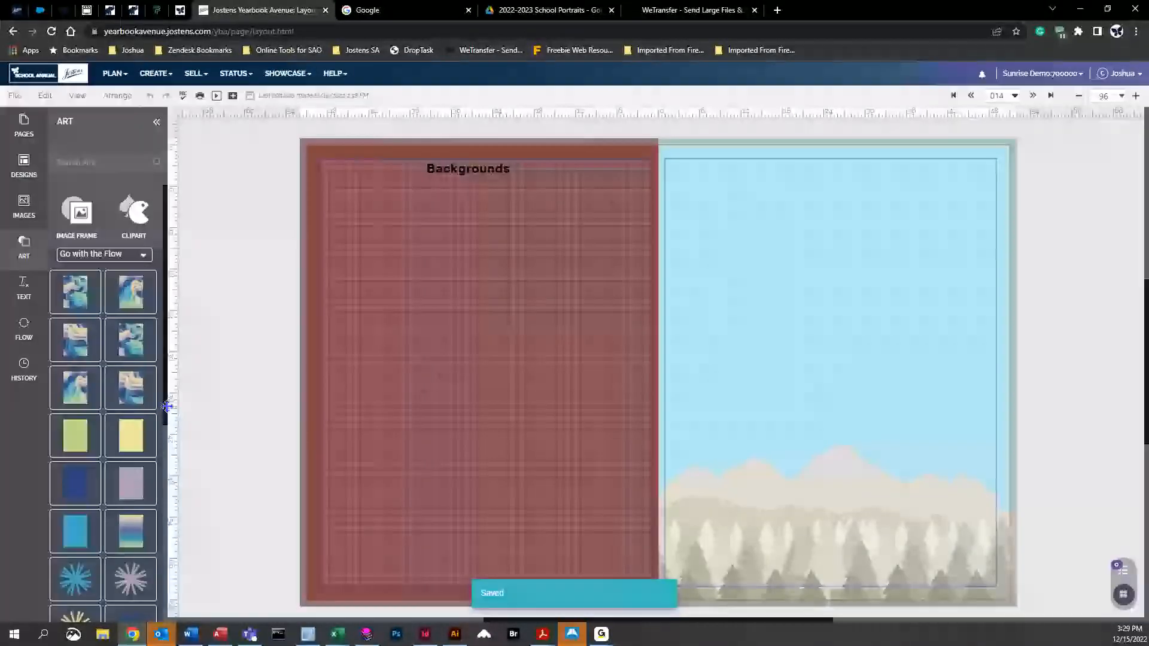
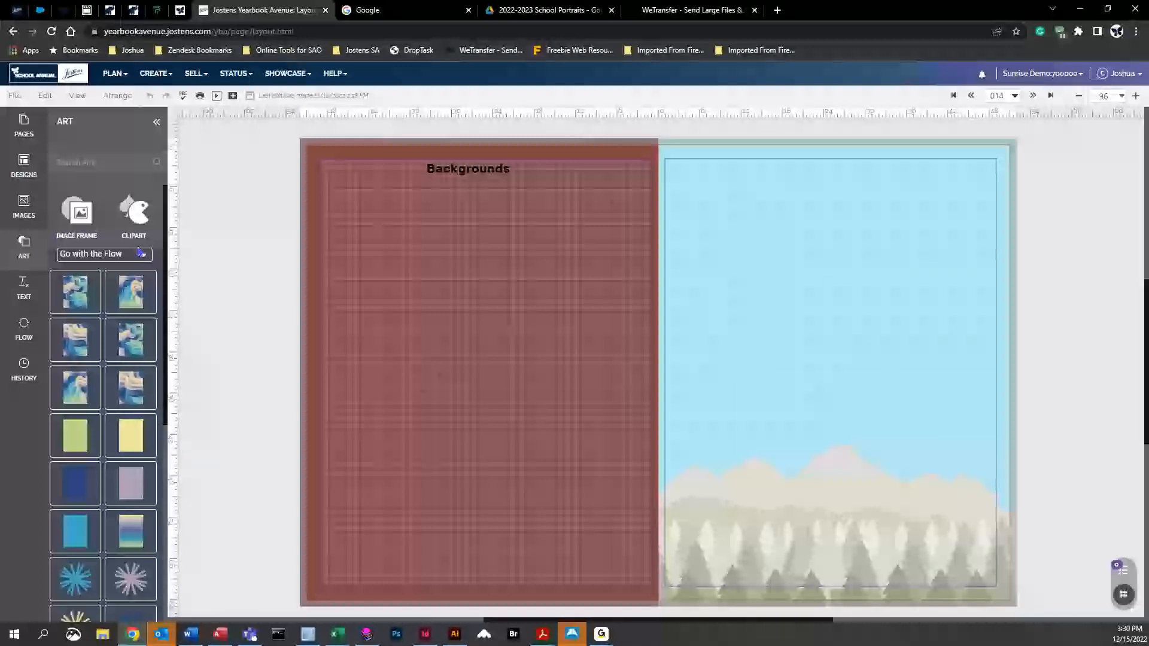
left_click(40, 249)
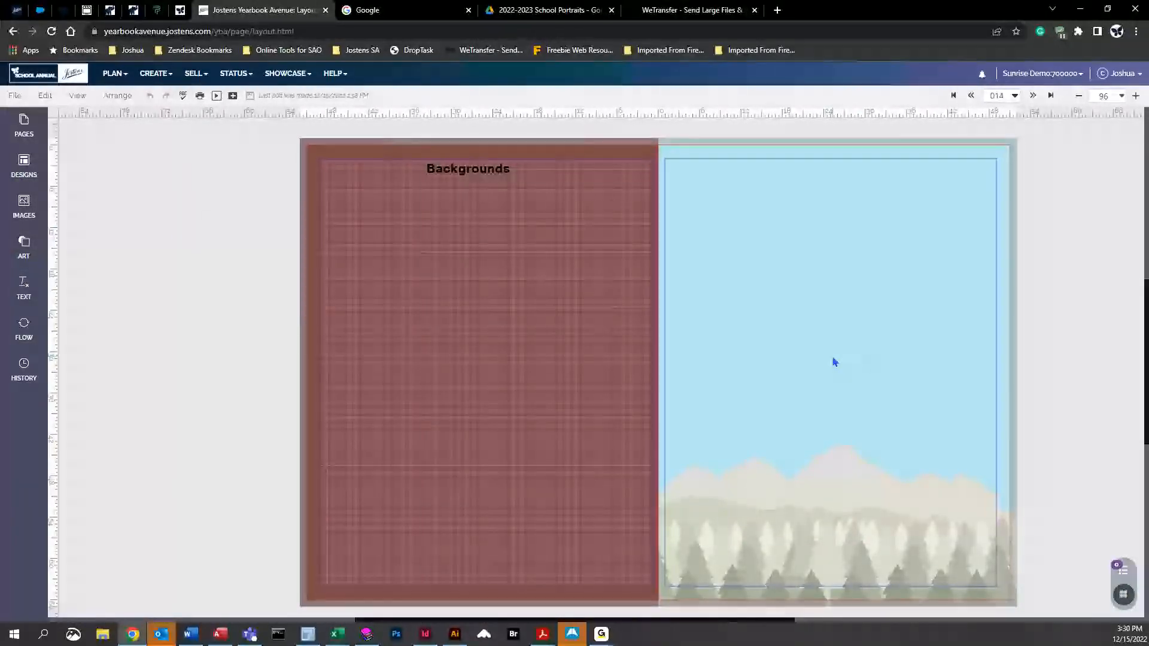
Open the background settings for the spread and move them beside the pages so both backgrounds stay visible
left_click(46, 97)
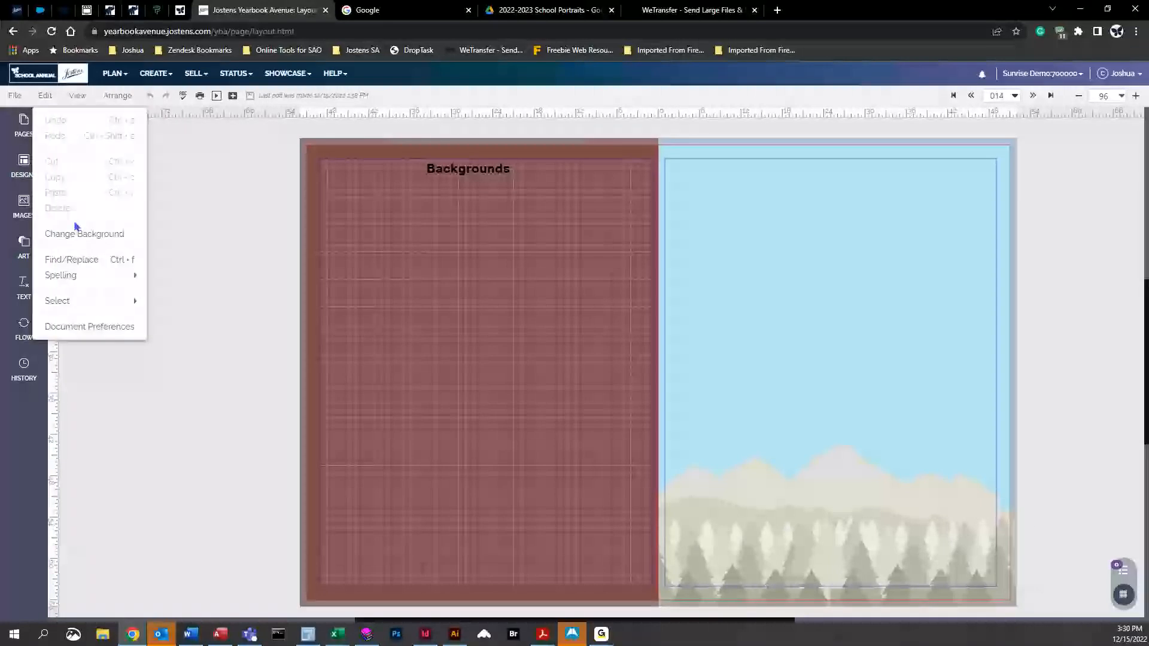
left_click(82, 233)
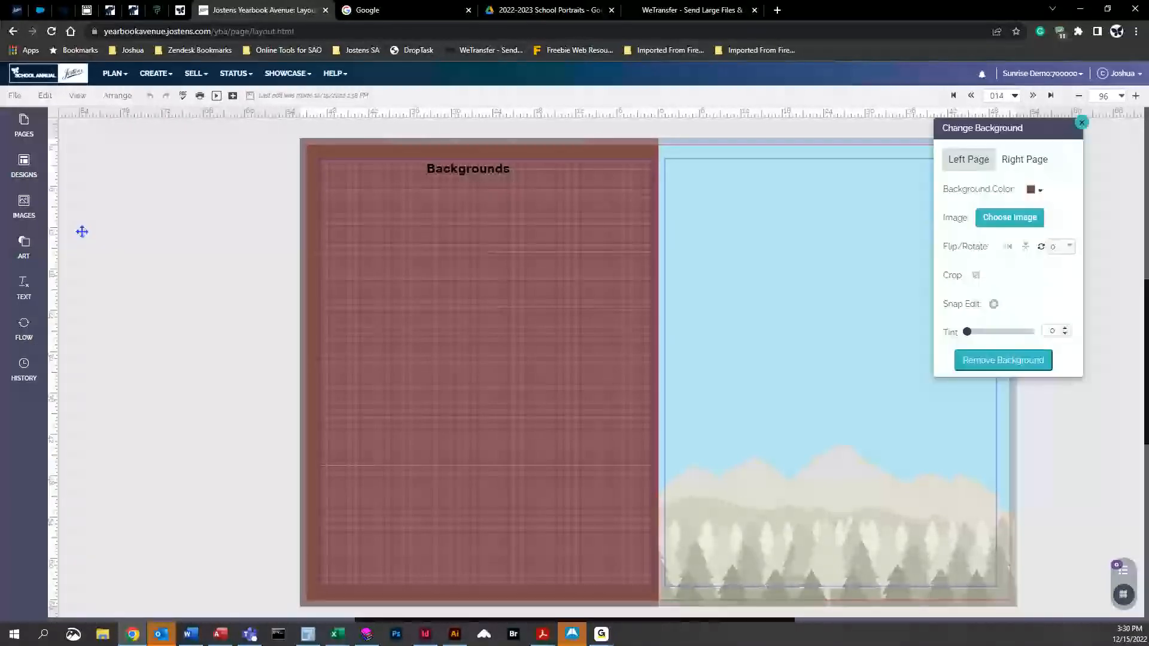
right_click(115, 216)
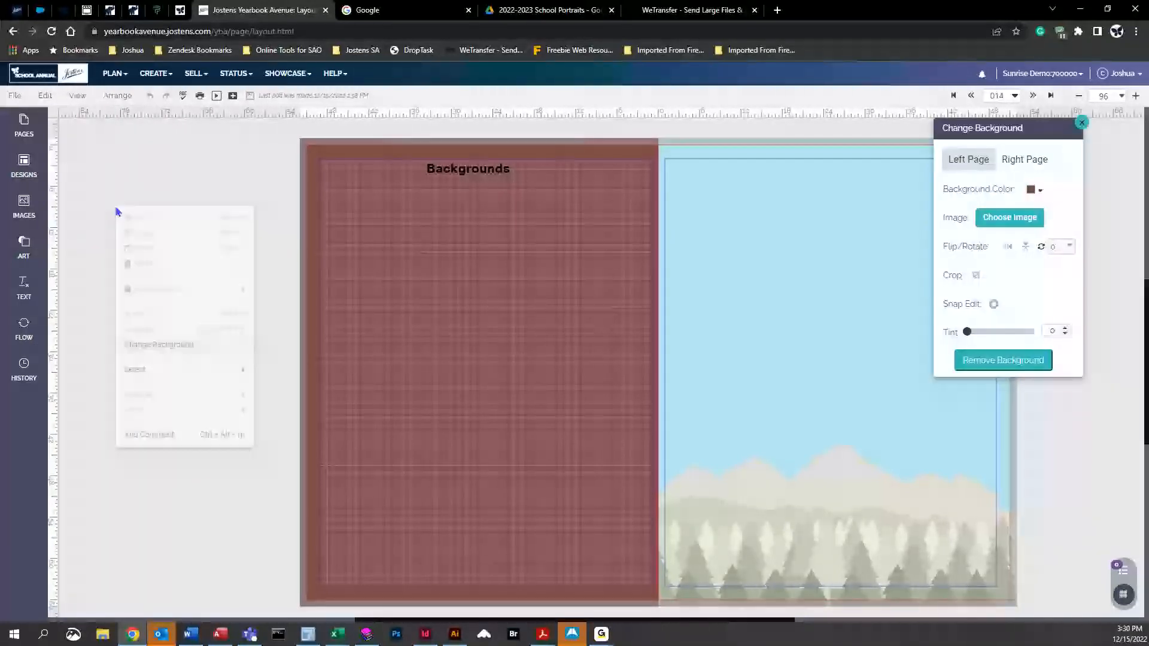
left_click(178, 359)
left_click_drag(1048, 136, 229, 153)
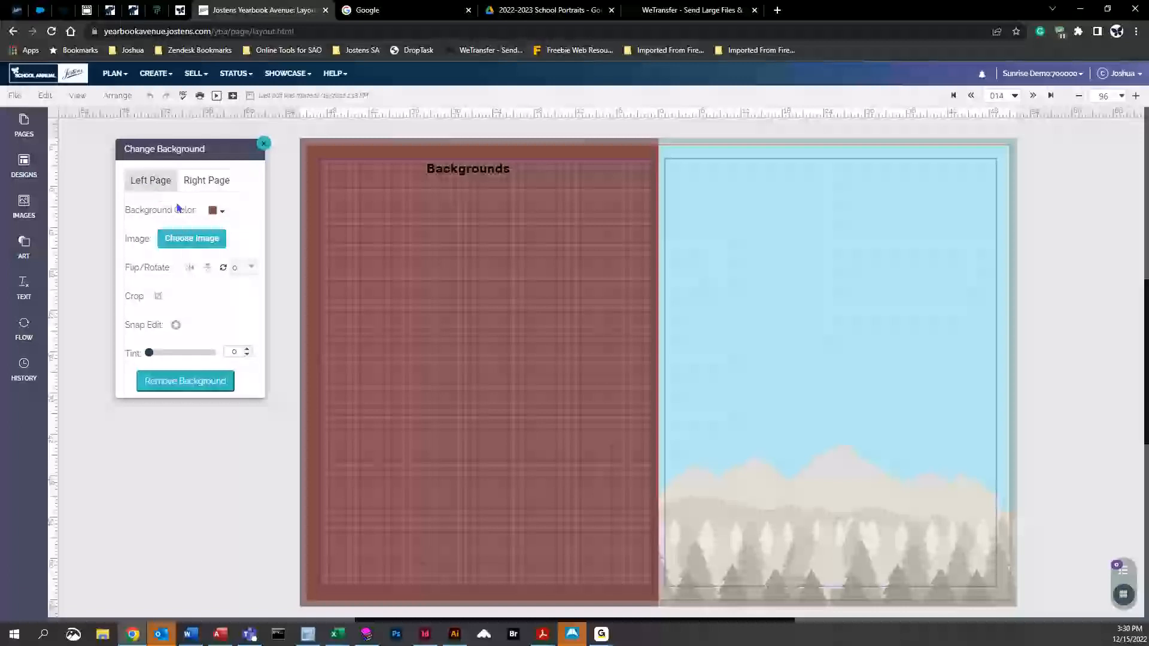
Set the left page's background color to red
left_click(222, 214)
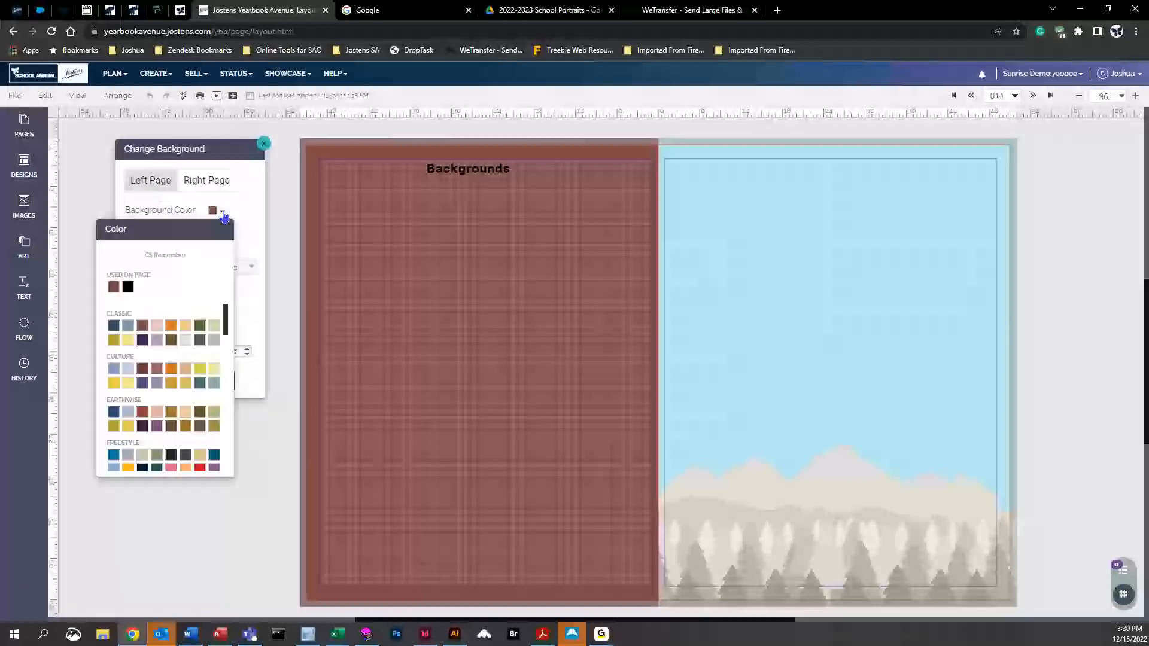
left_click_drag(229, 313, 231, 386)
left_click(171, 324)
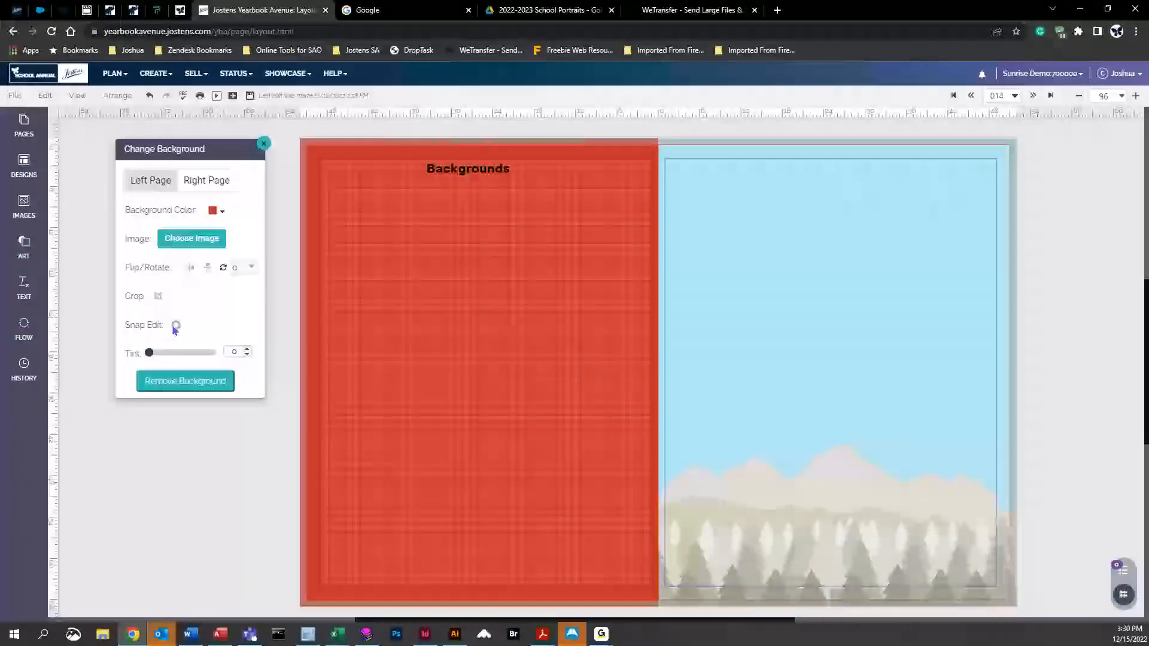
Browse the All Backgrounds collection of images available for the left page
left_click(188, 240)
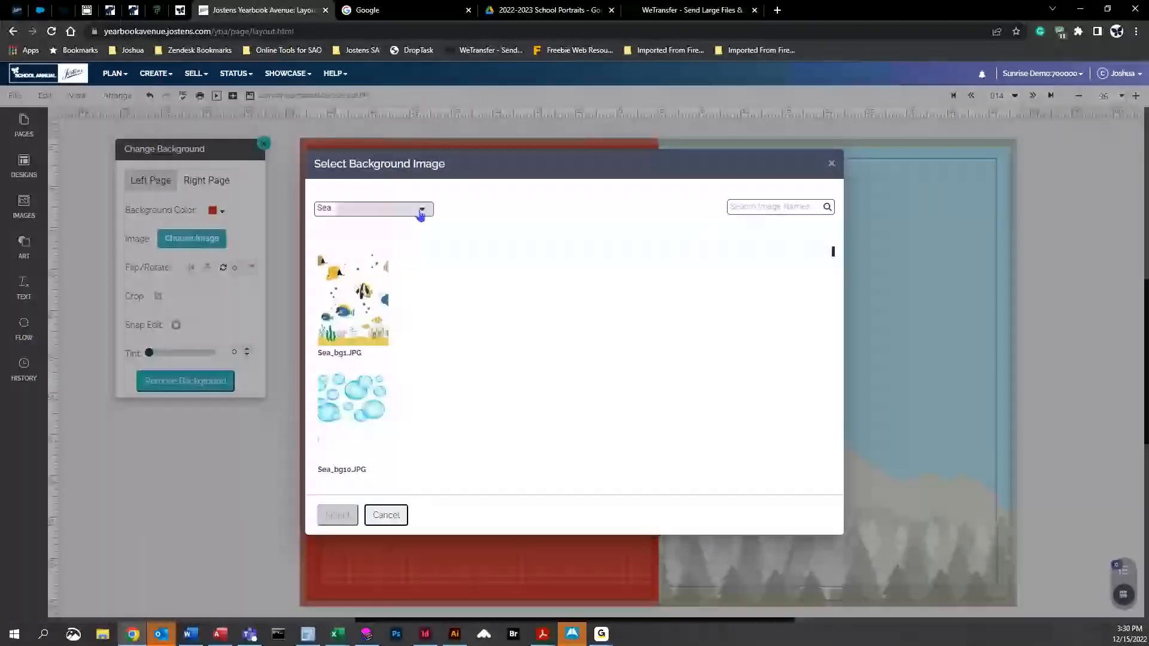
left_click(421, 211)
scroll(390, 285, "up", 15)
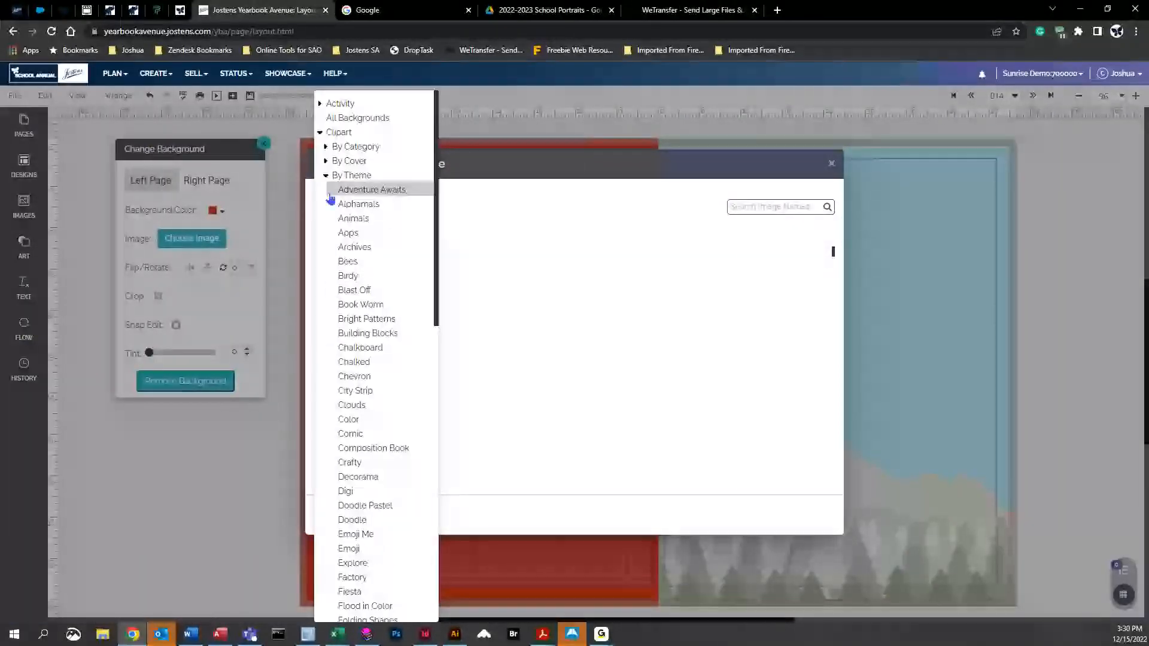
left_click(326, 175)
left_click(357, 118)
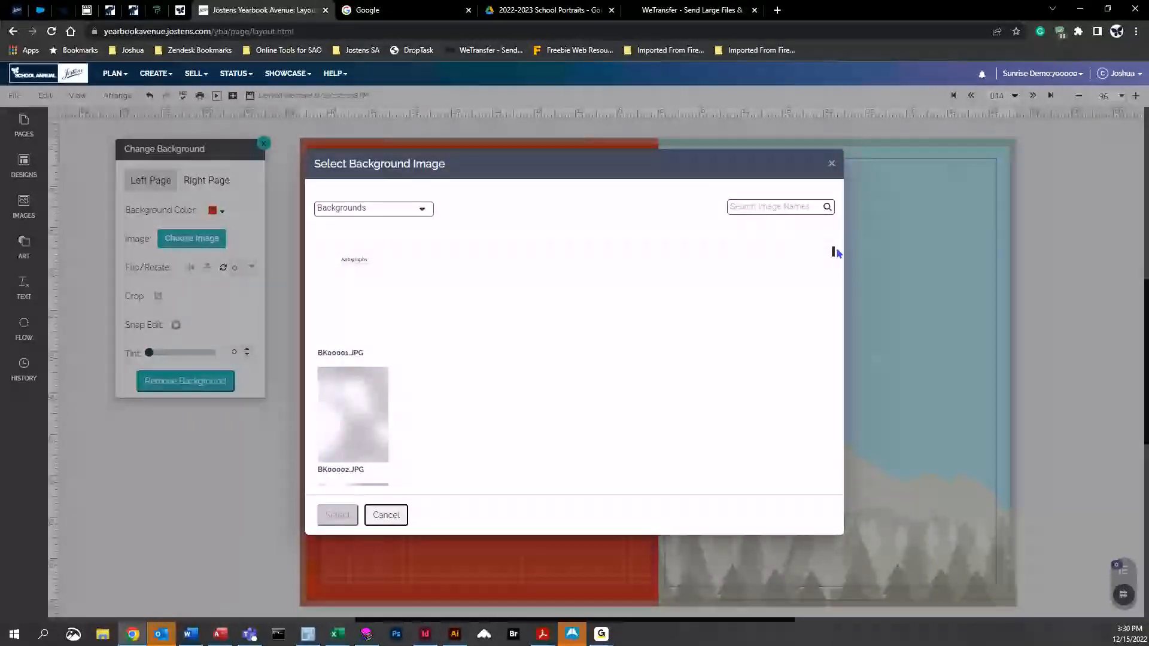
left_click_drag(835, 254, 832, 348)
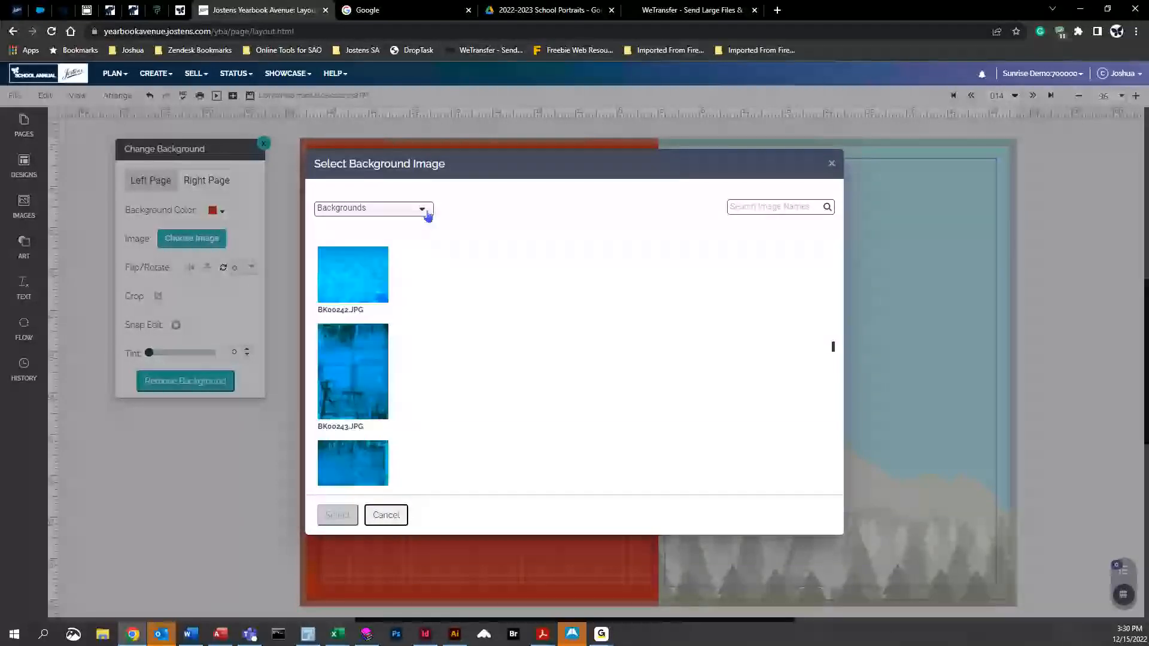
Apply the jack-o'-lantern clipart IL00596.tif from the Holidays category as the left page's background
left_click(428, 213)
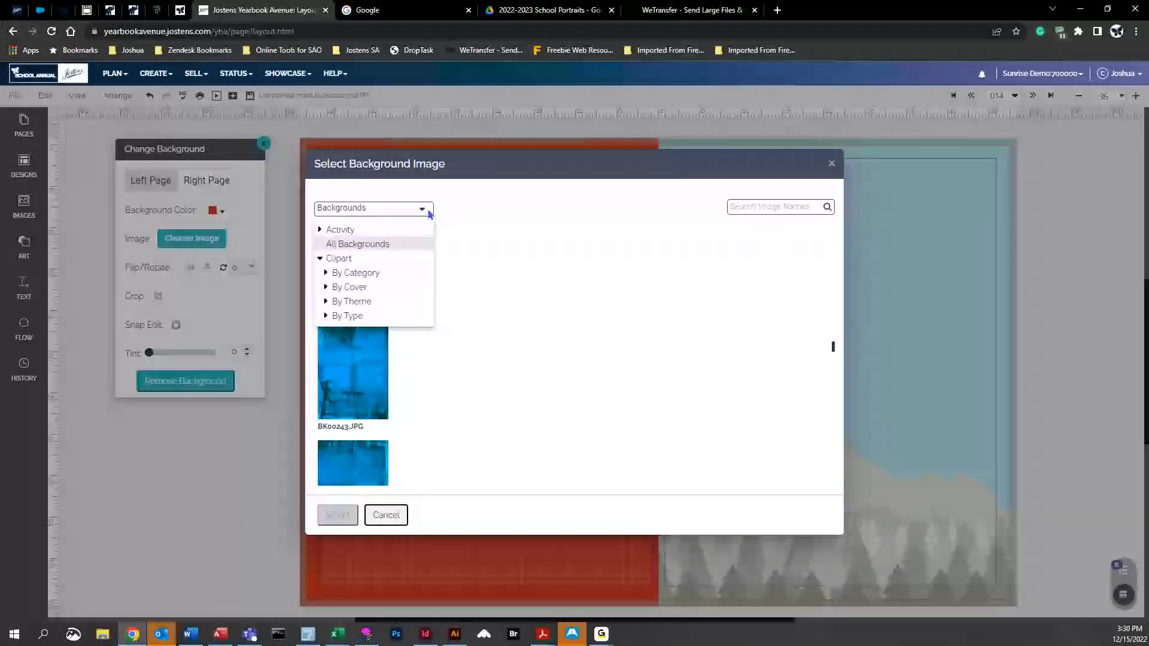
left_click(325, 273)
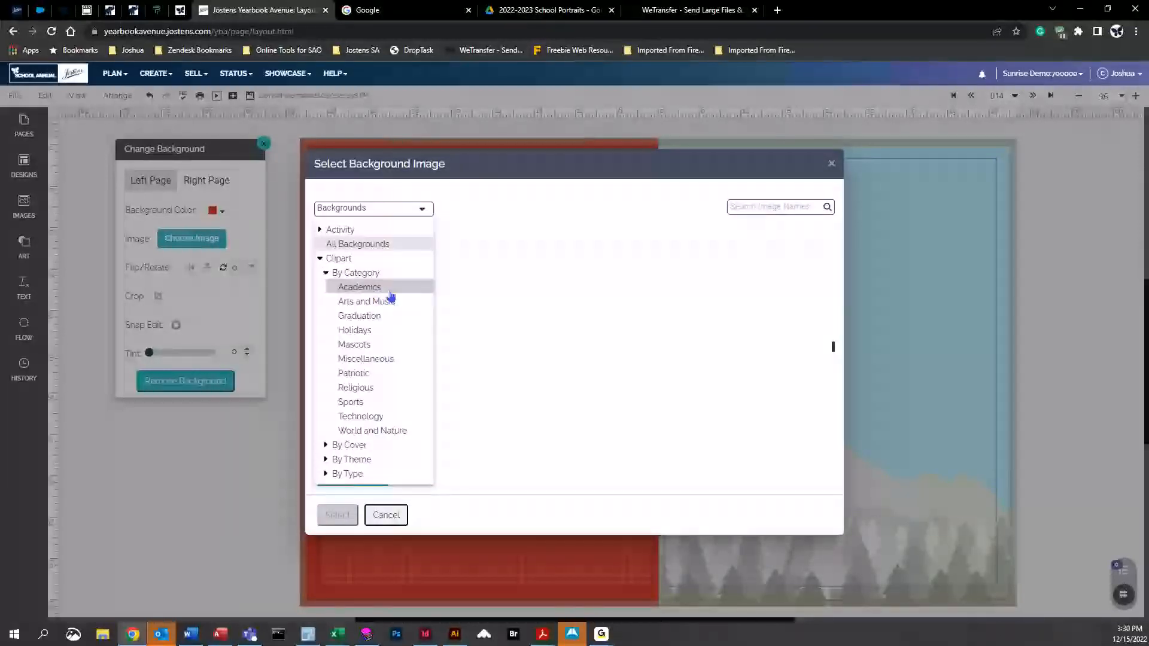
left_click(390, 331)
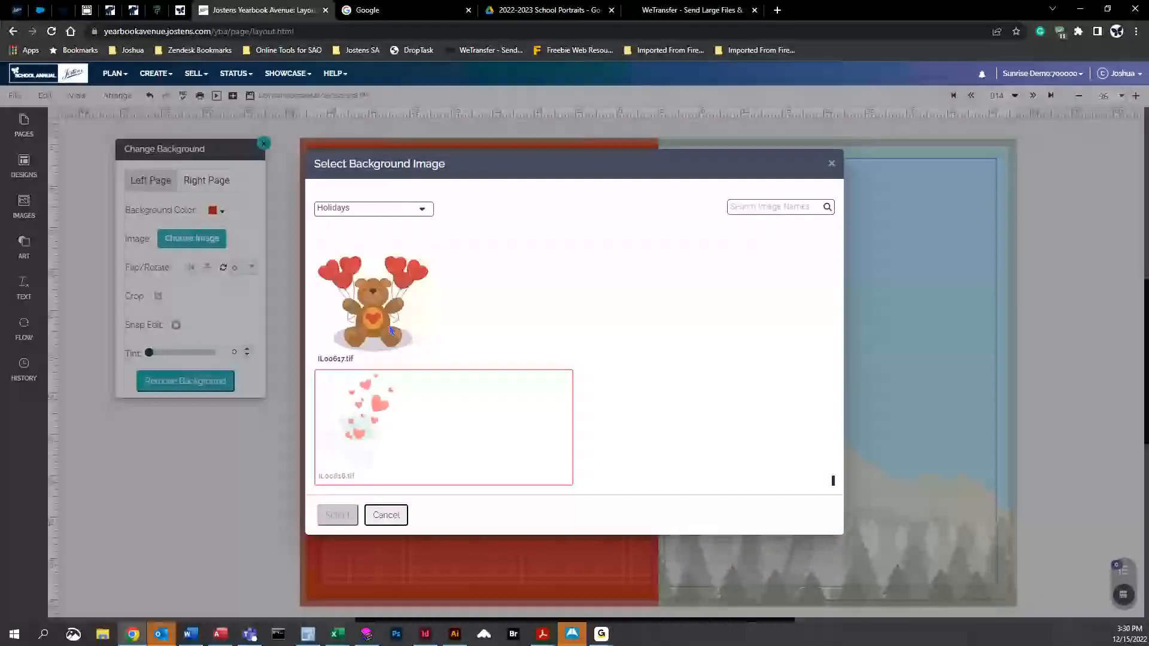
left_click_drag(835, 485, 831, 411)
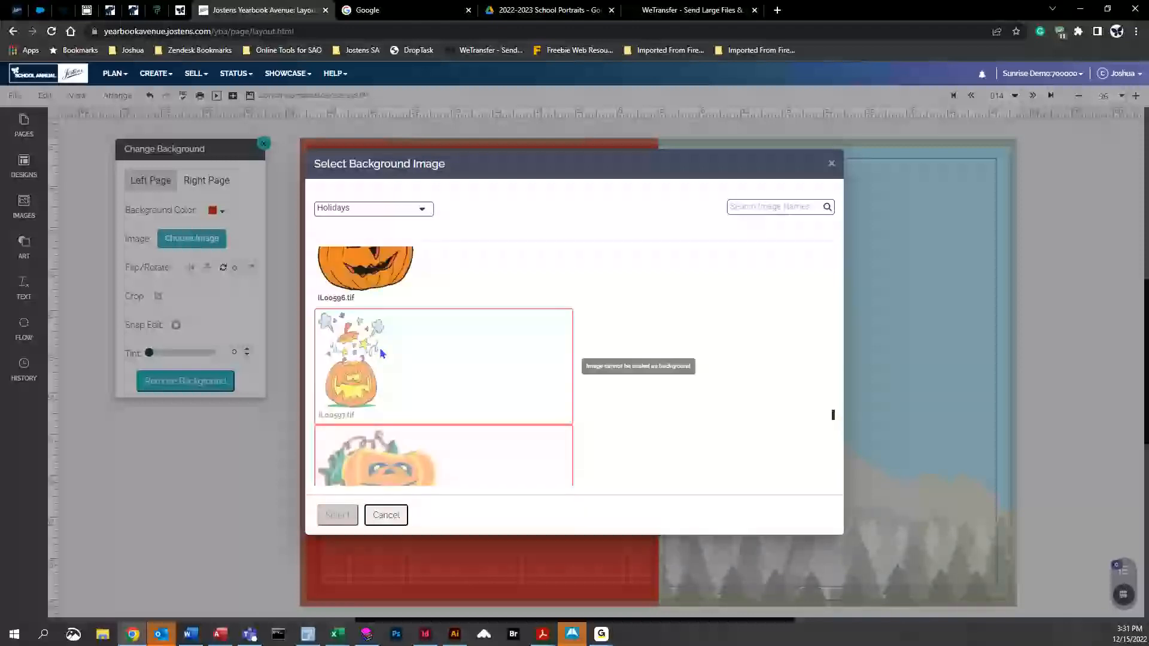
scroll(381, 353, "up", 3)
left_click(354, 416)
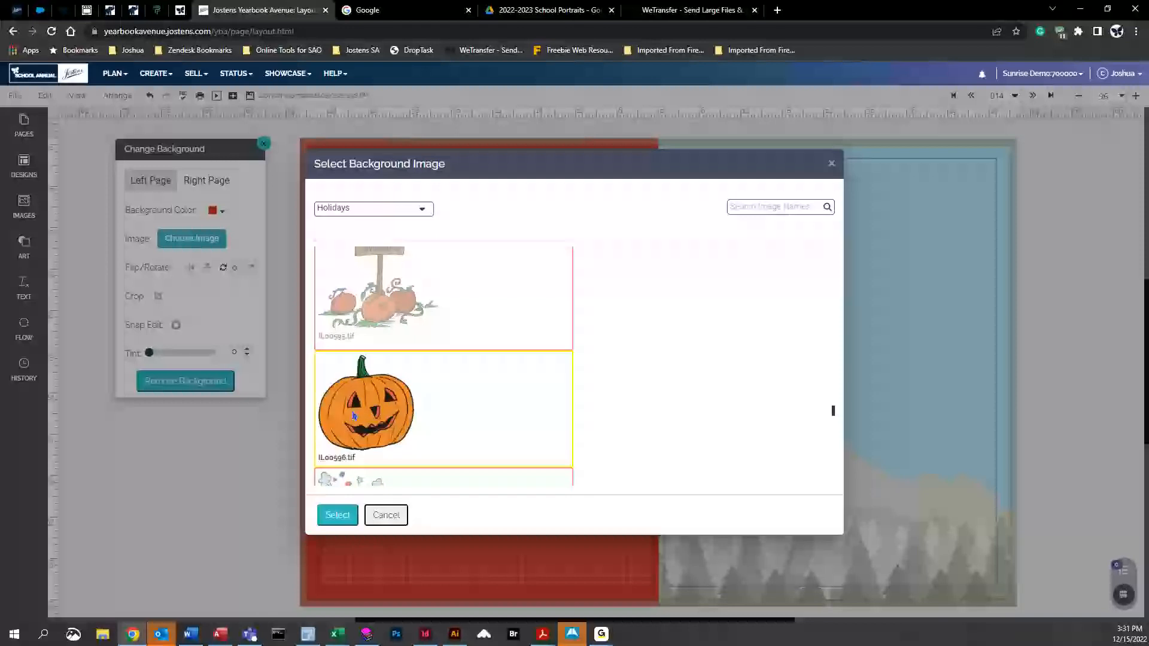
left_click(337, 516)
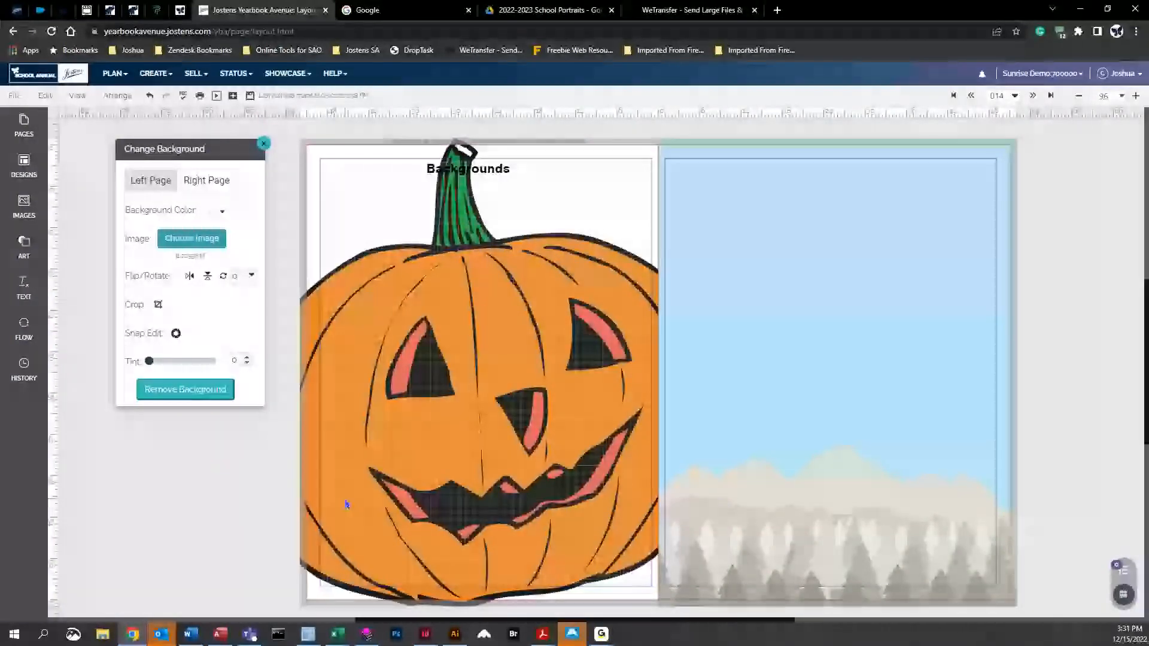
Replace the left page's background with the wavy line image BeYou_BG-04.jpg from the Be You cover collection
left_click(192, 239)
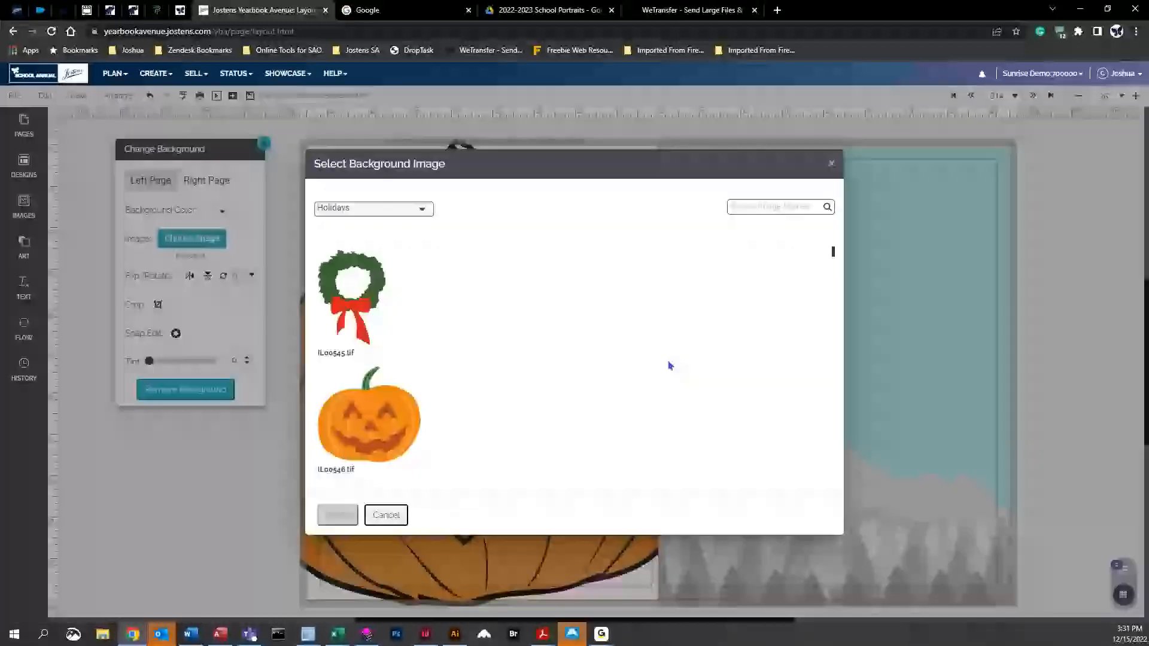
left_click(422, 210)
left_click(326, 273)
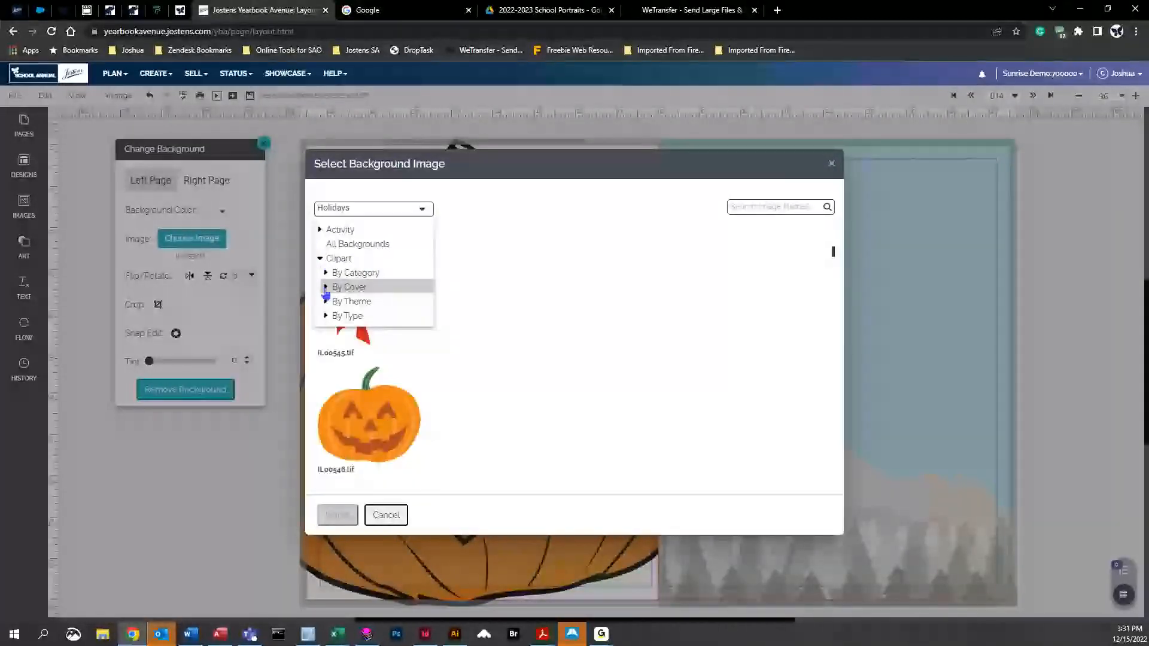
left_click(325, 288)
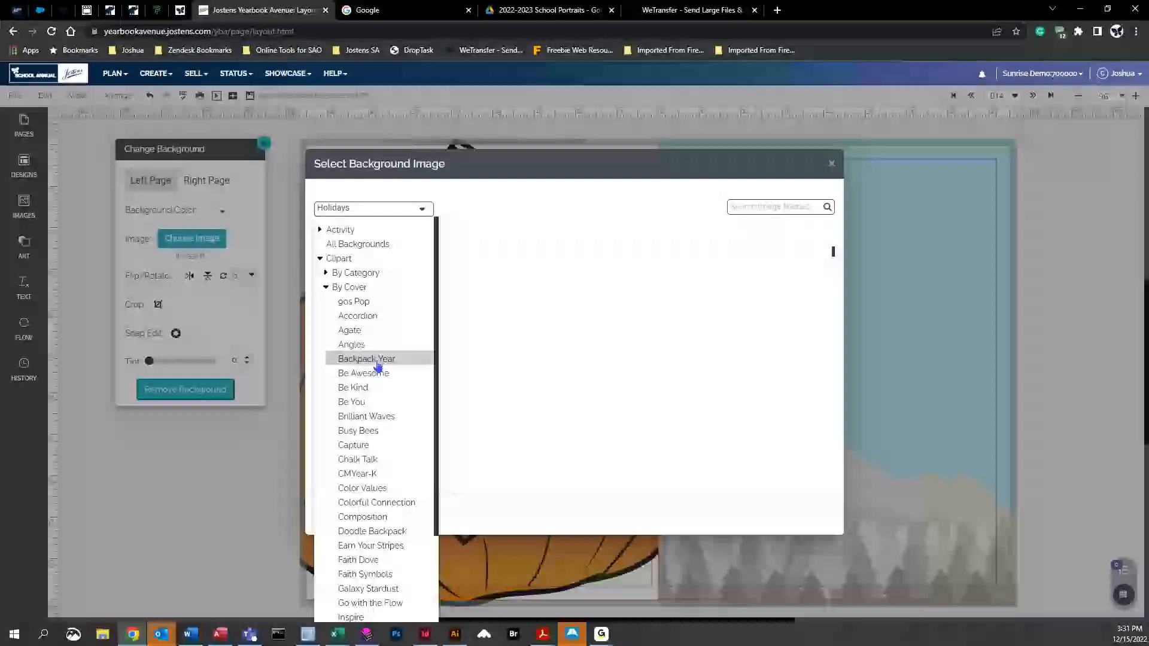
left_click(366, 402)
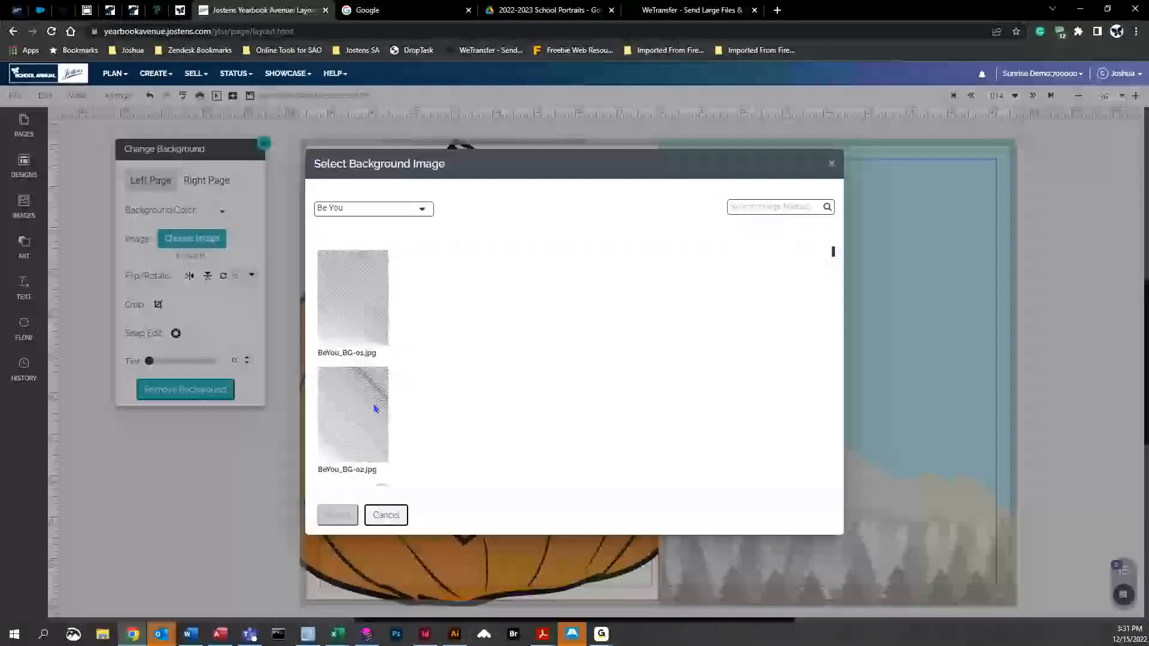
scroll(383, 366, "down", 4)
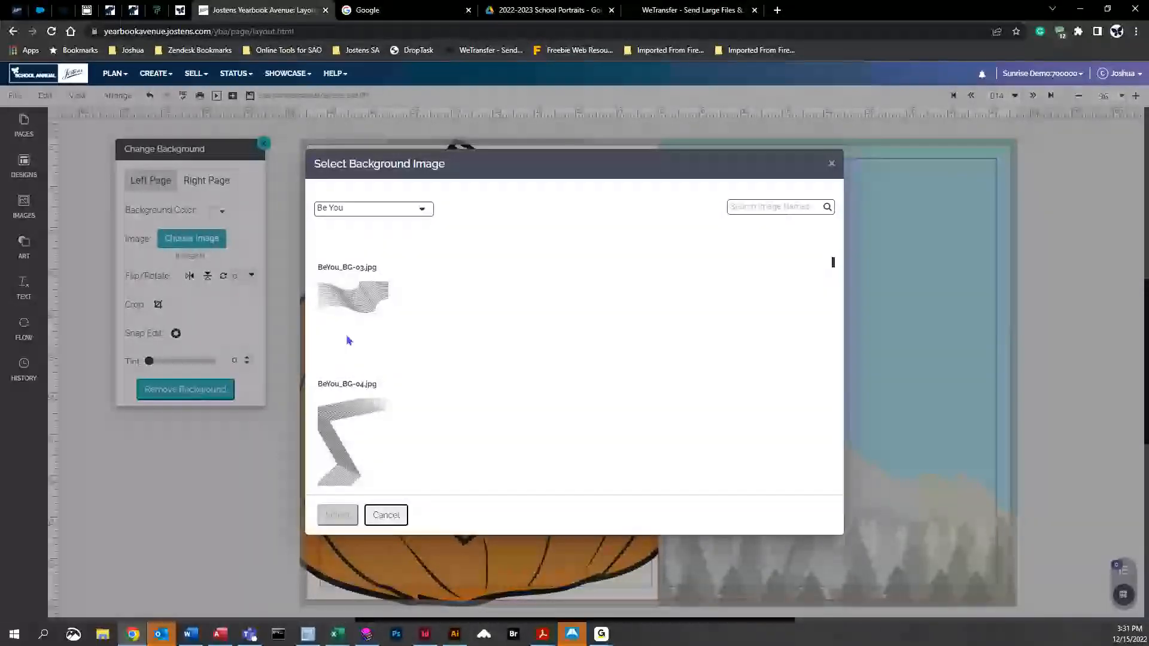
left_click(355, 298)
left_click(337, 515)
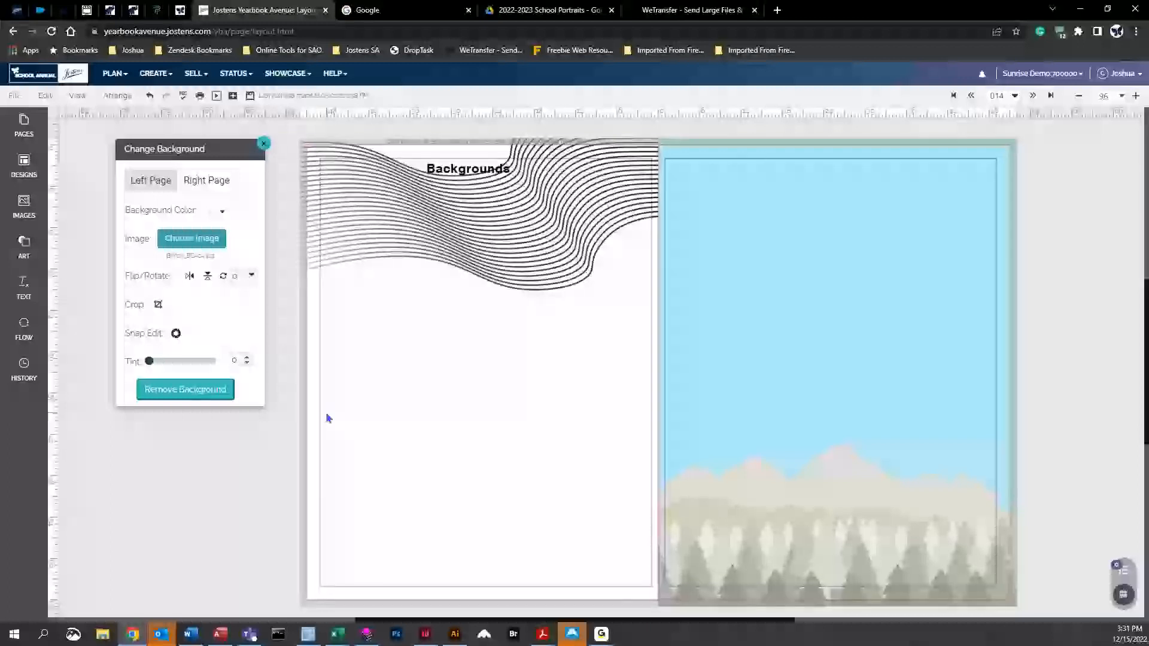
Replace the left page's background with the honeycomb "Bee style" image Bees_bg19.JPG from the Bees theme
left_click(191, 238)
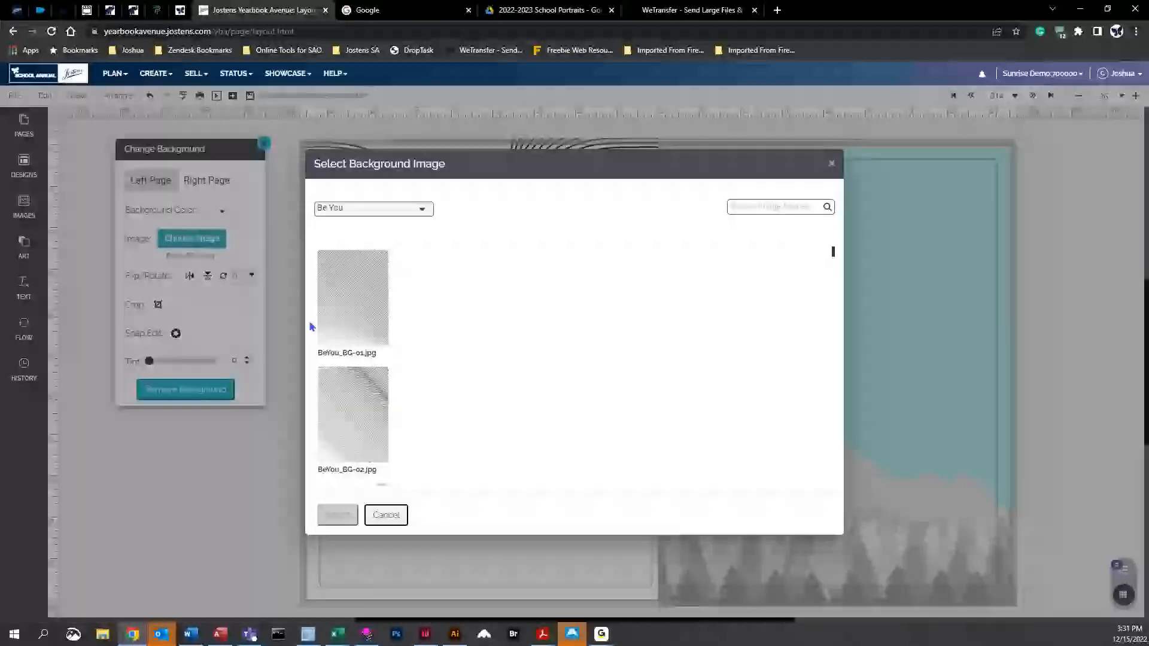
left_click(353, 205)
scroll(377, 270, "up", 5)
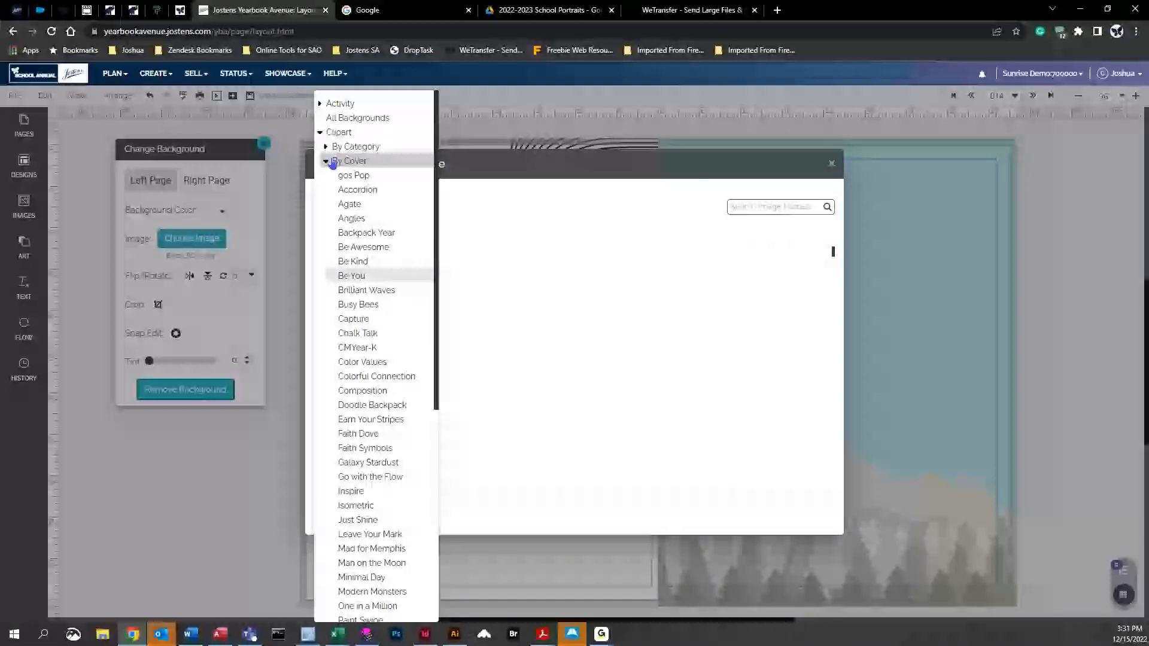
left_click(333, 162)
left_click(326, 174)
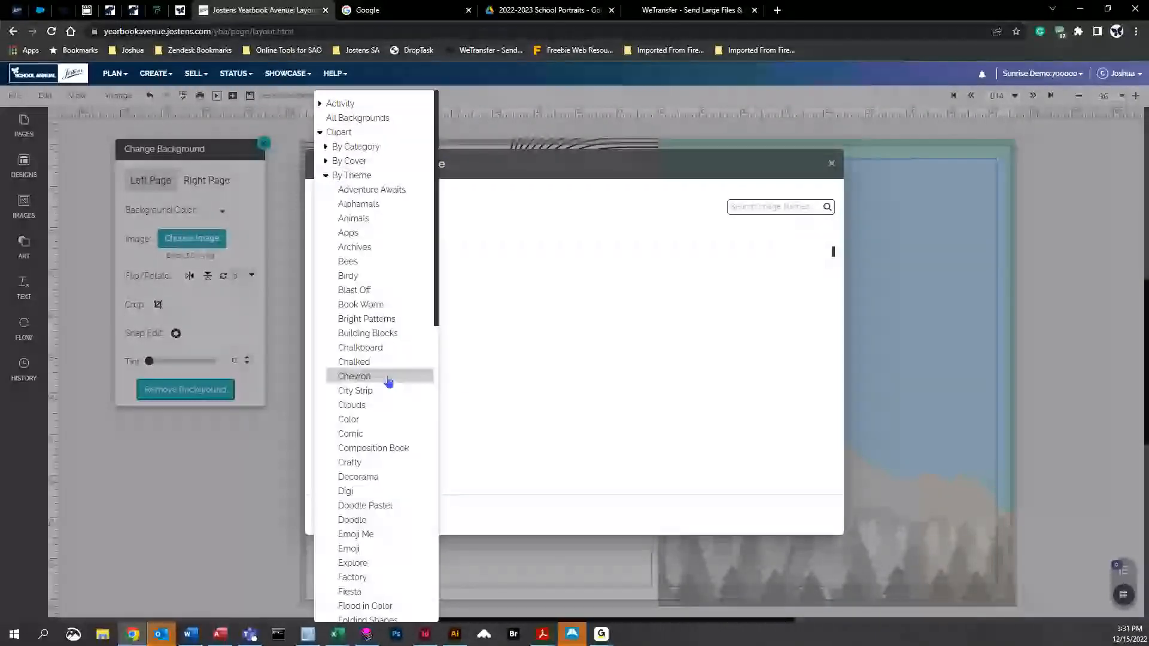
left_click(387, 262)
scroll(358, 389, "down", 15)
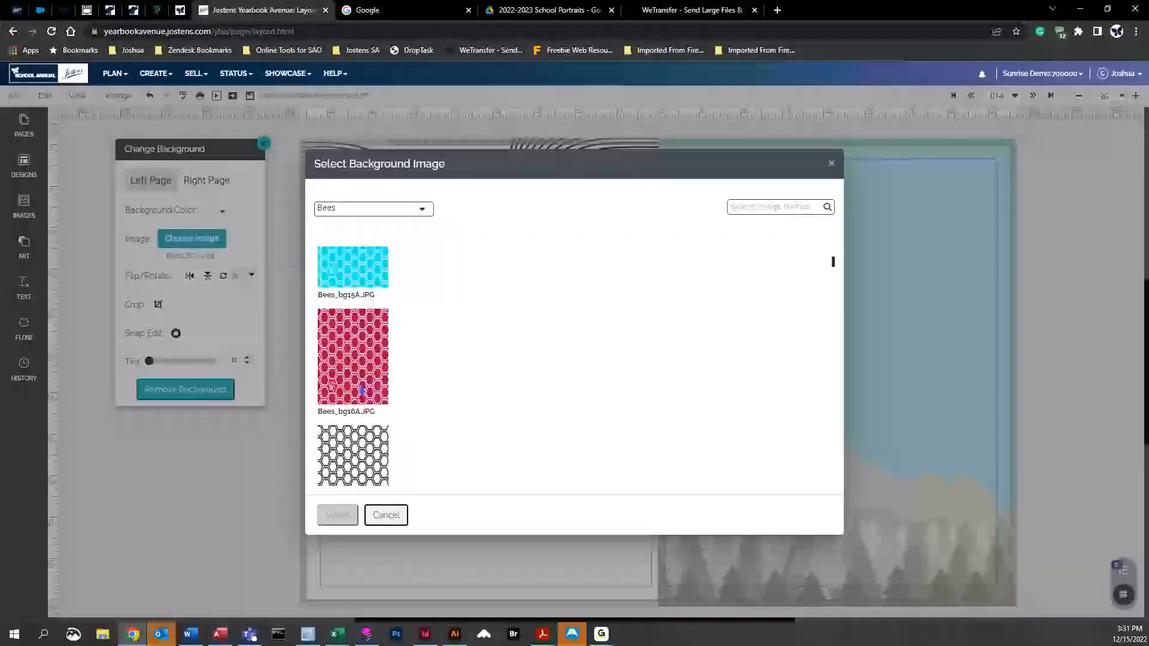
scroll(362, 390, "up", 4)
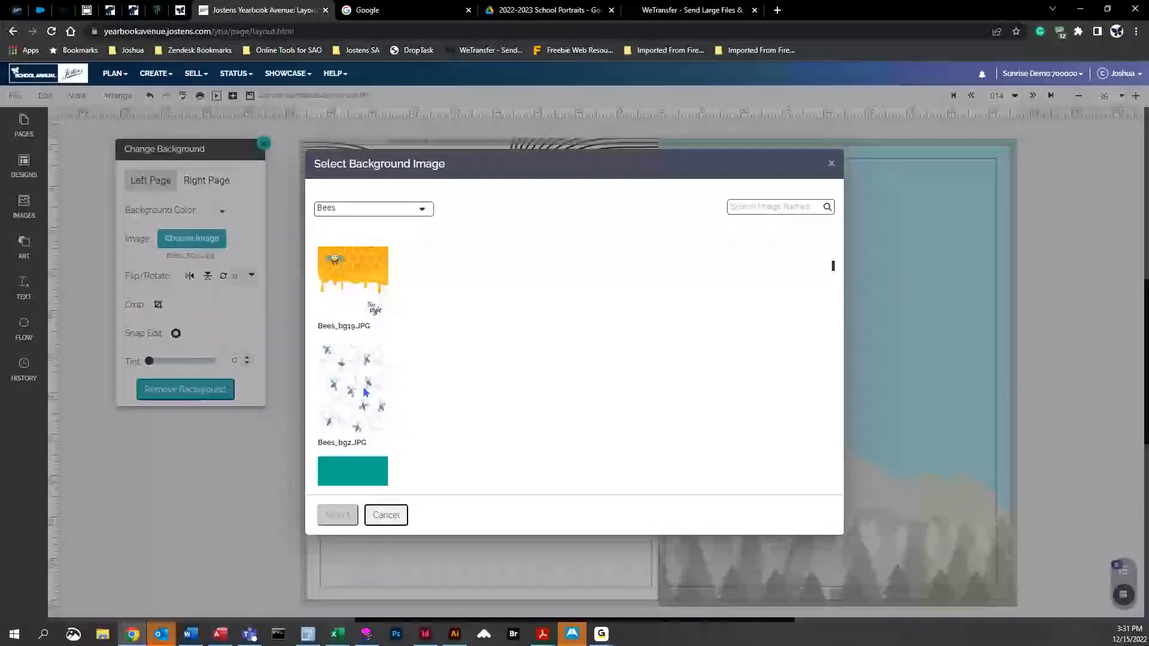
left_click(374, 426)
left_click(338, 516)
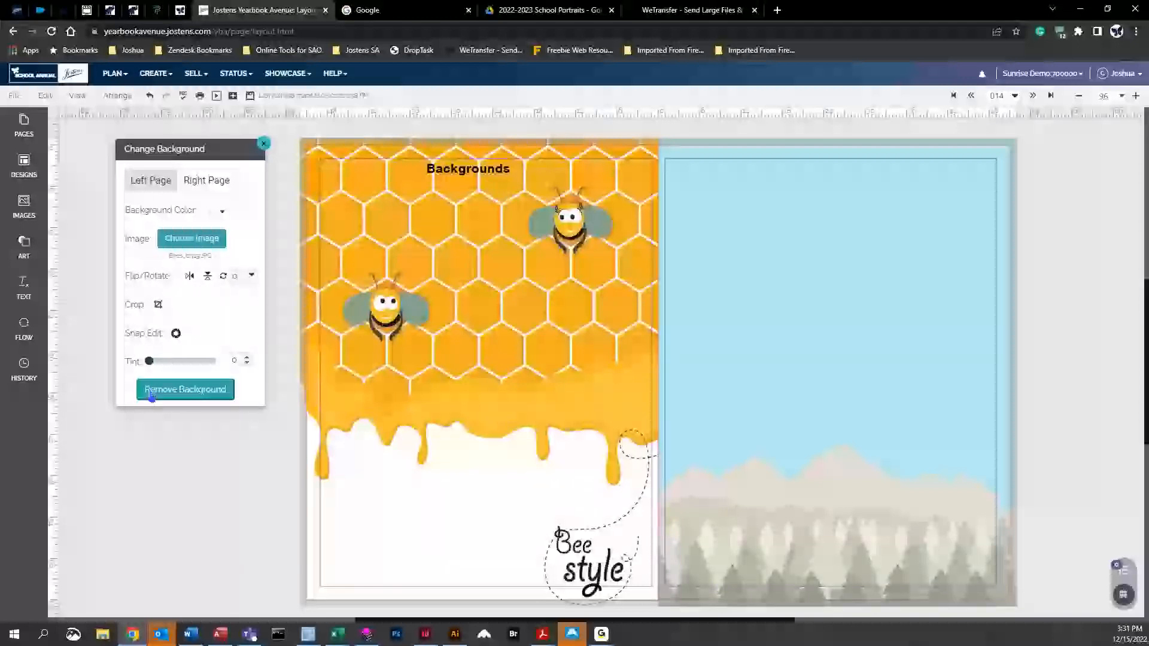
Remove the left page's bee background and undo the removal
left_click(201, 395)
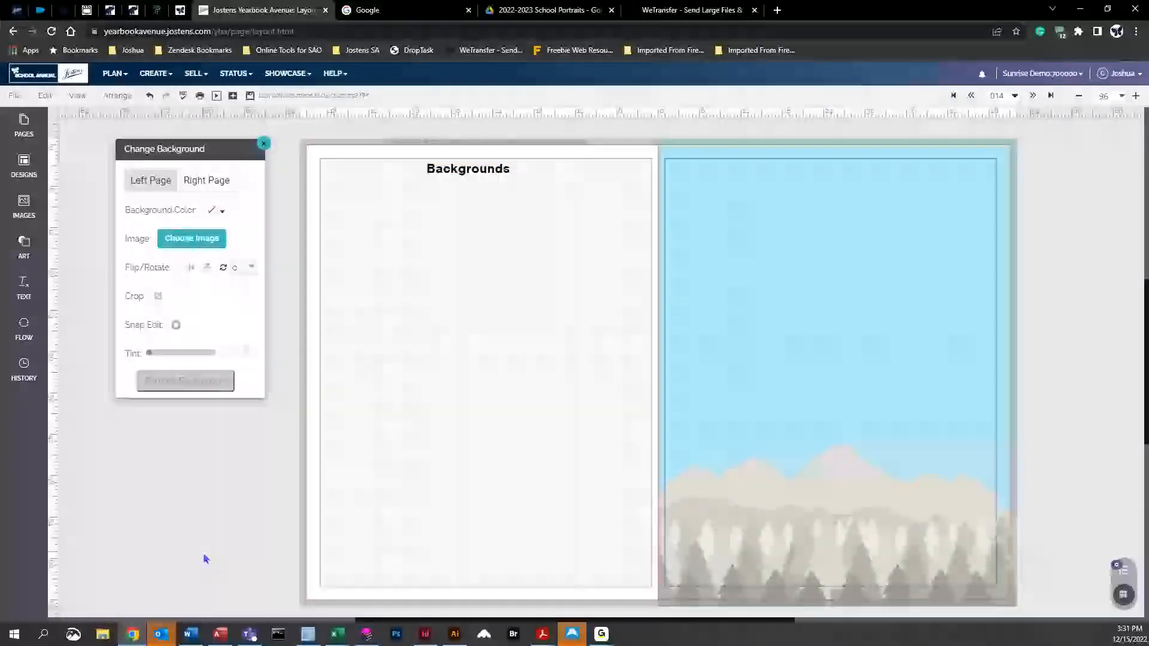
left_click(149, 95)
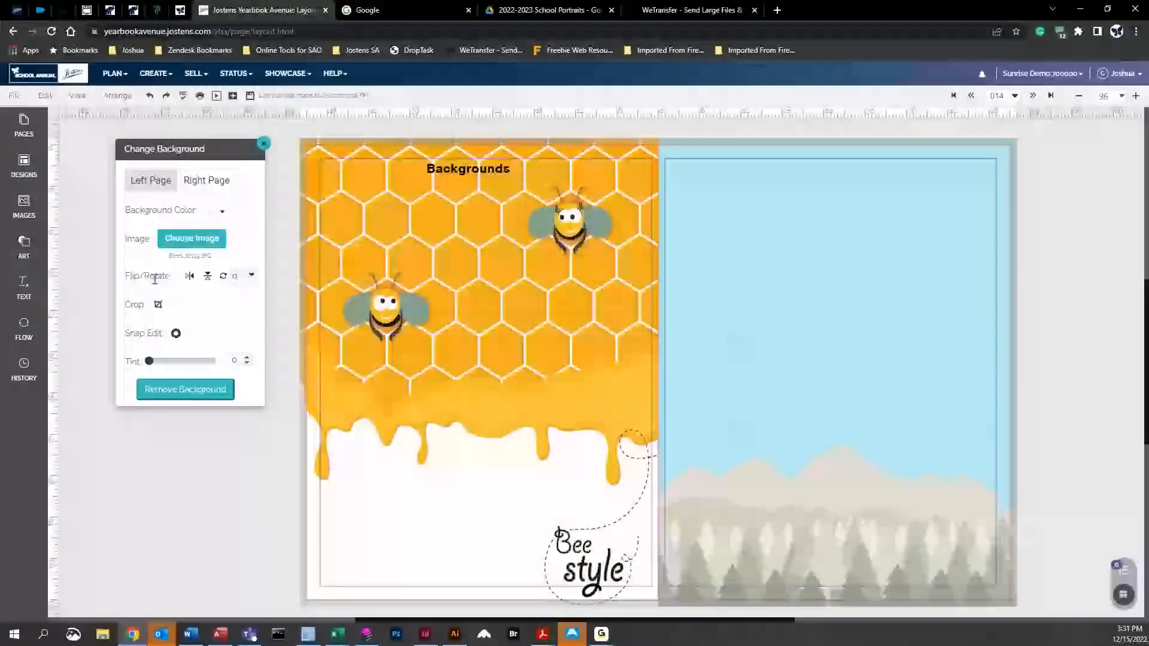
left_click(191, 279)
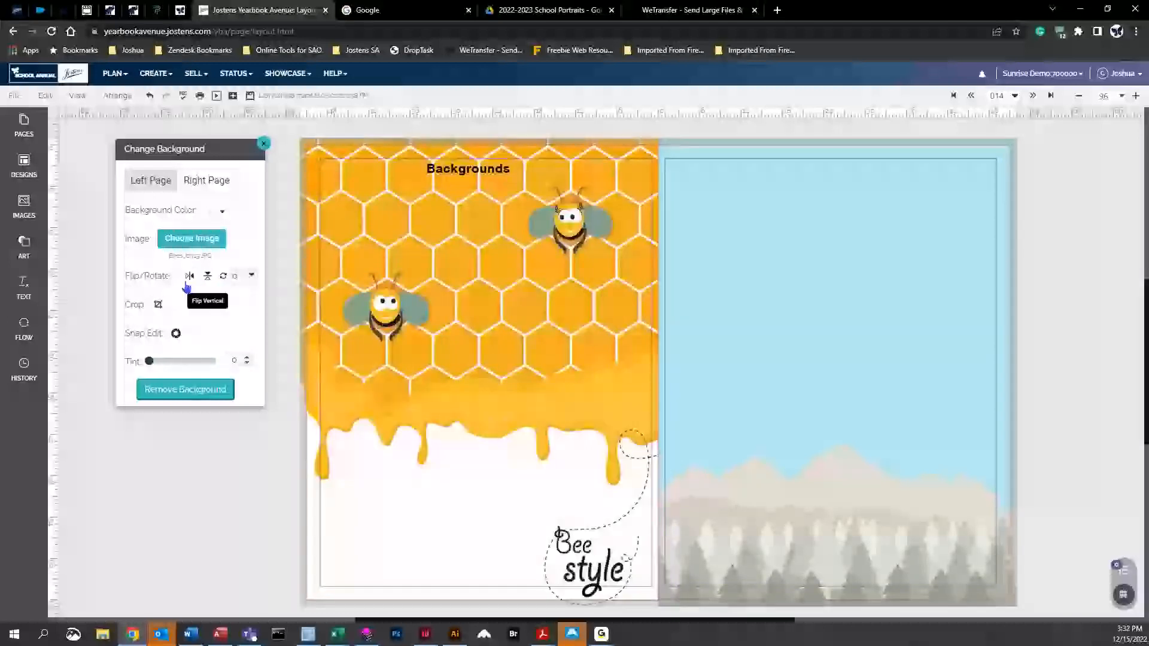
Crop the left page's bee background by enlarging the image well past the page's lower right corner
left_click(175, 334)
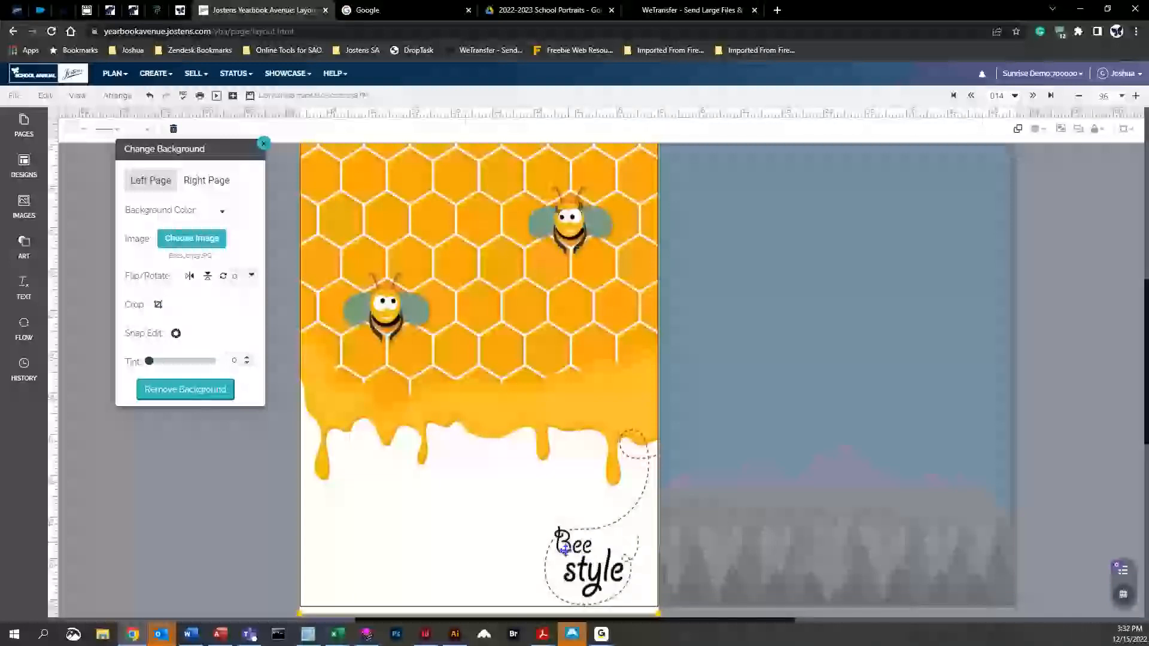
scroll(639, 552, "down", 2)
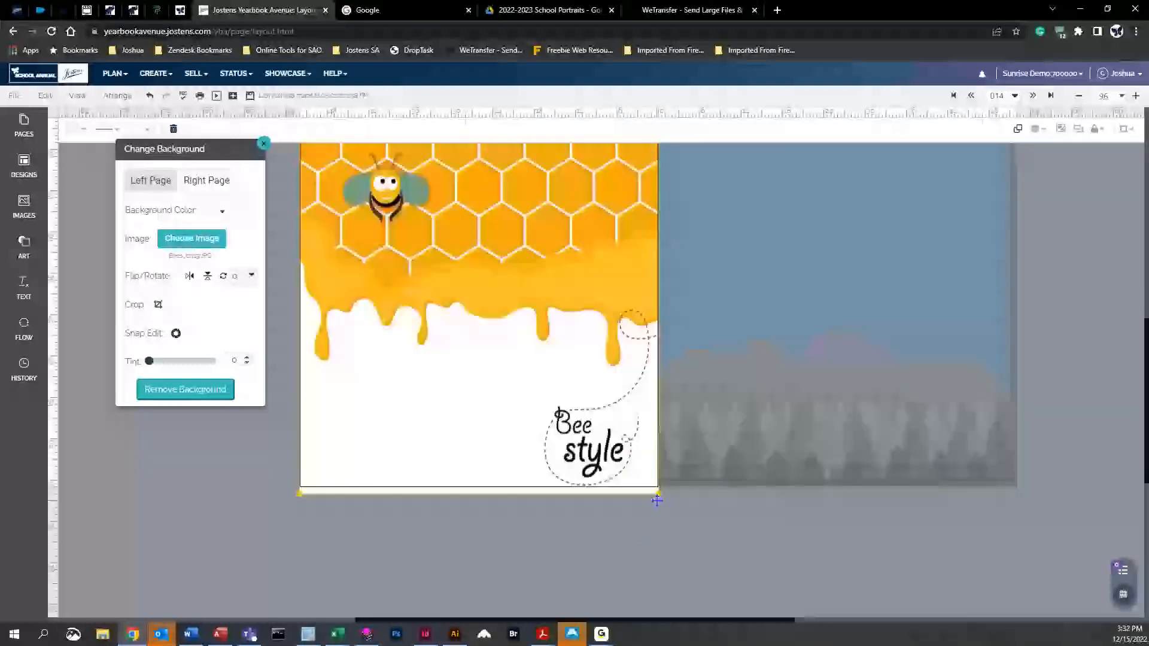
left_click_drag(658, 492, 841, 577)
scroll(590, 251, "up", 6)
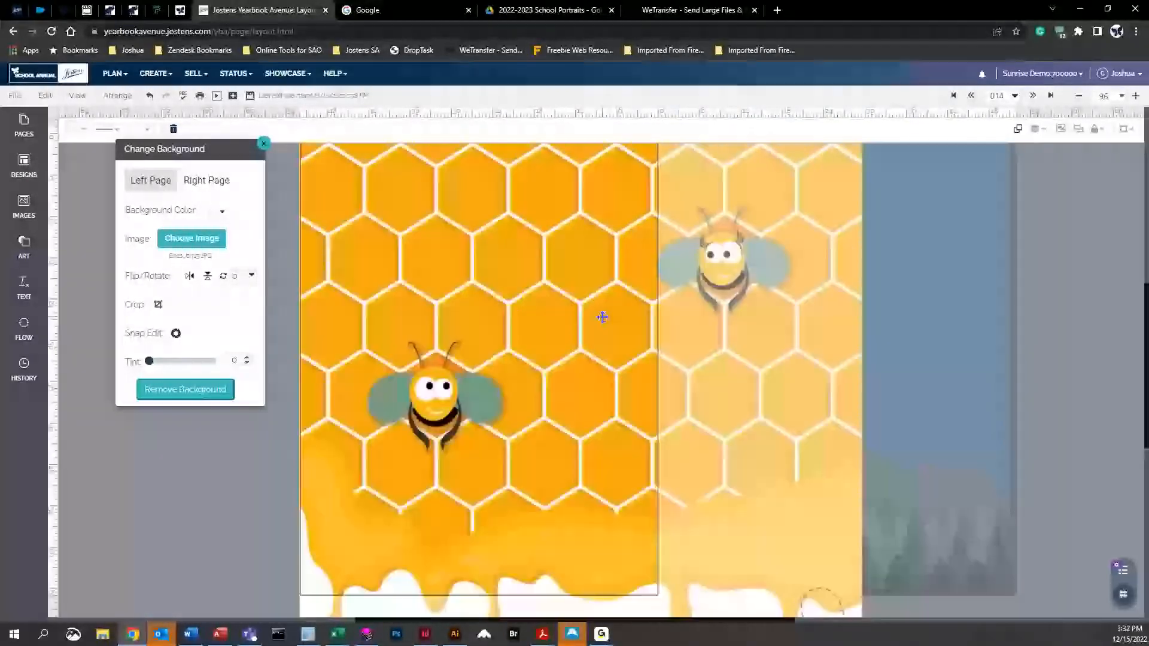
scroll(519, 285, "down", 2)
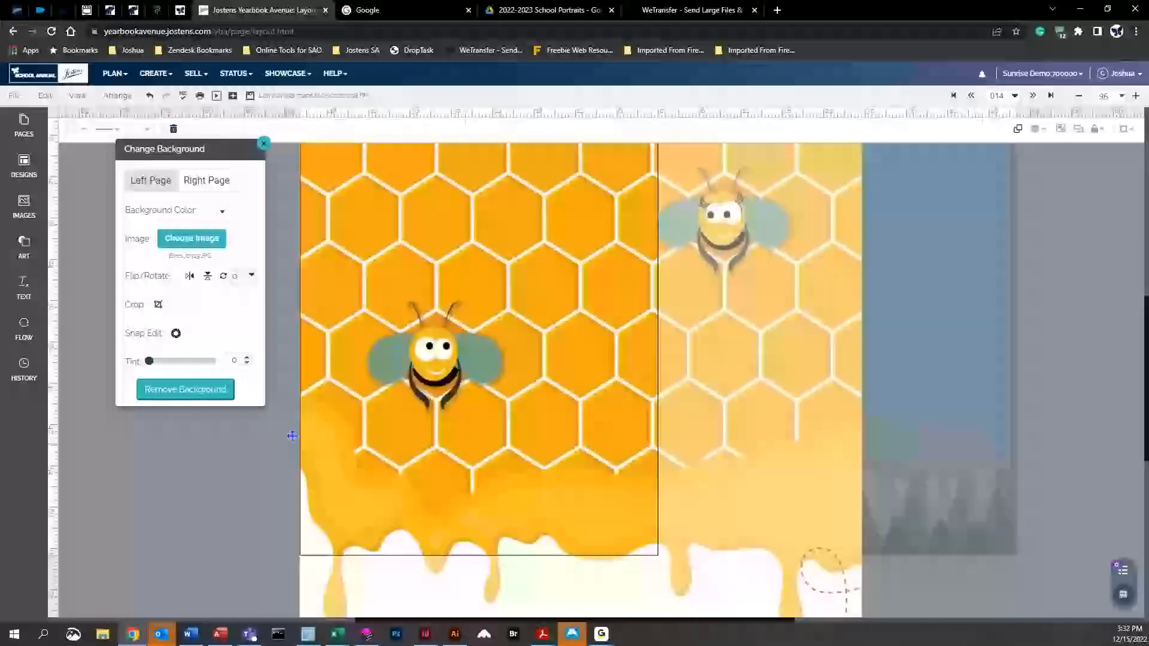
scroll(635, 282, "down", 1)
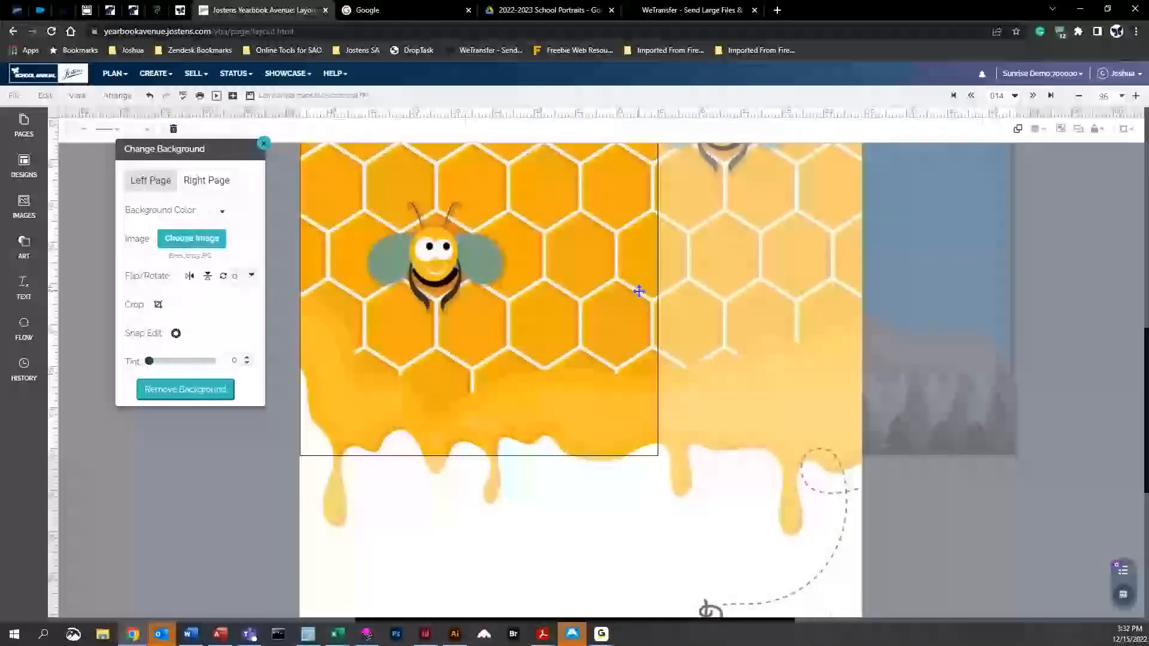
scroll(635, 282, "down", 3)
left_click_drag(862, 537, 843, 521)
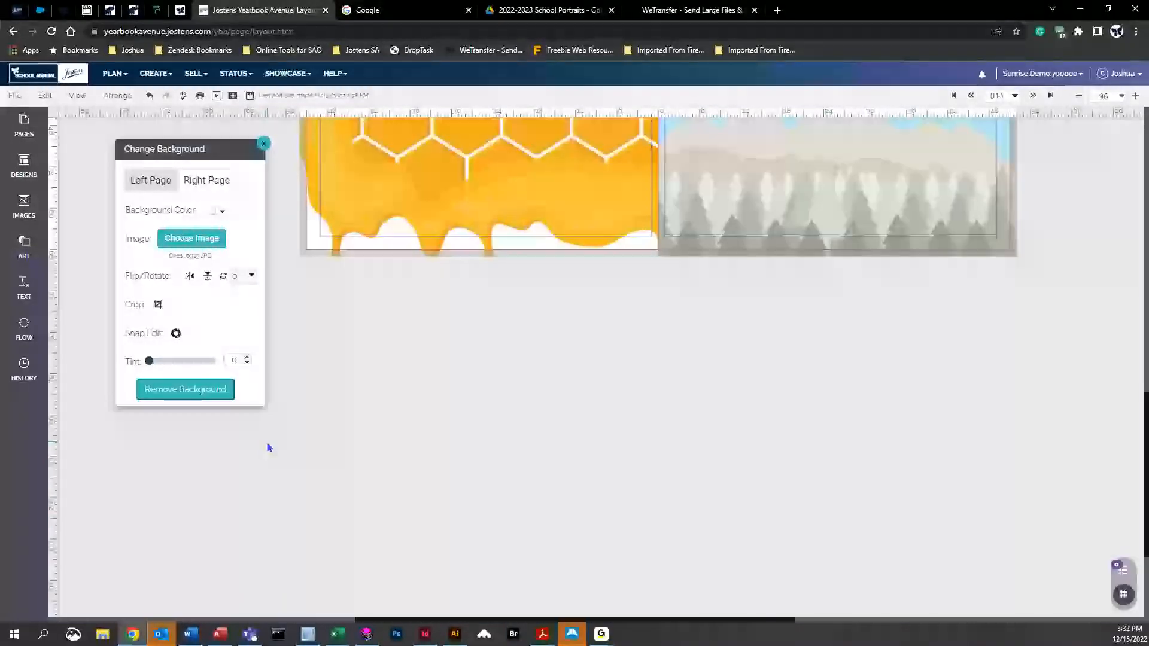
Set the tint of the left page's bee background to 37
scroll(485, 438, "up", 5)
scroll(423, 430, "up", 1)
scroll(443, 385, "down", 2)
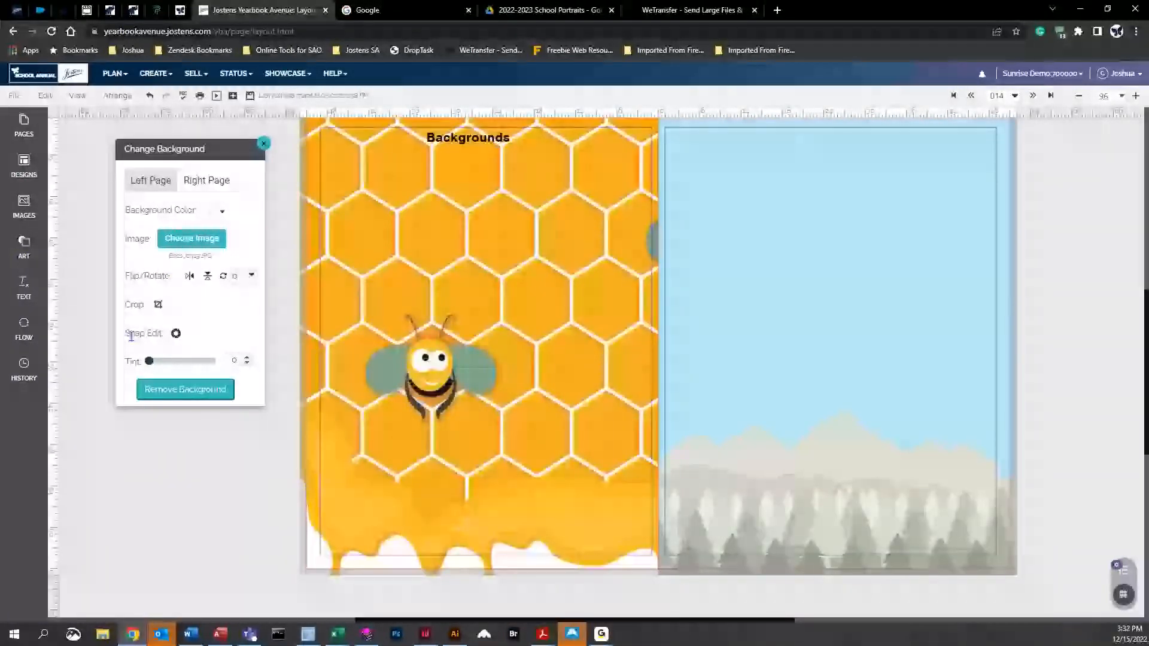
mouse_move(152, 359)
left_mouse_down()
mouse_move(171, 363)
mouse_move(140, 365)
left_mouse_up()
left_click_drag(148, 362, 174, 363)
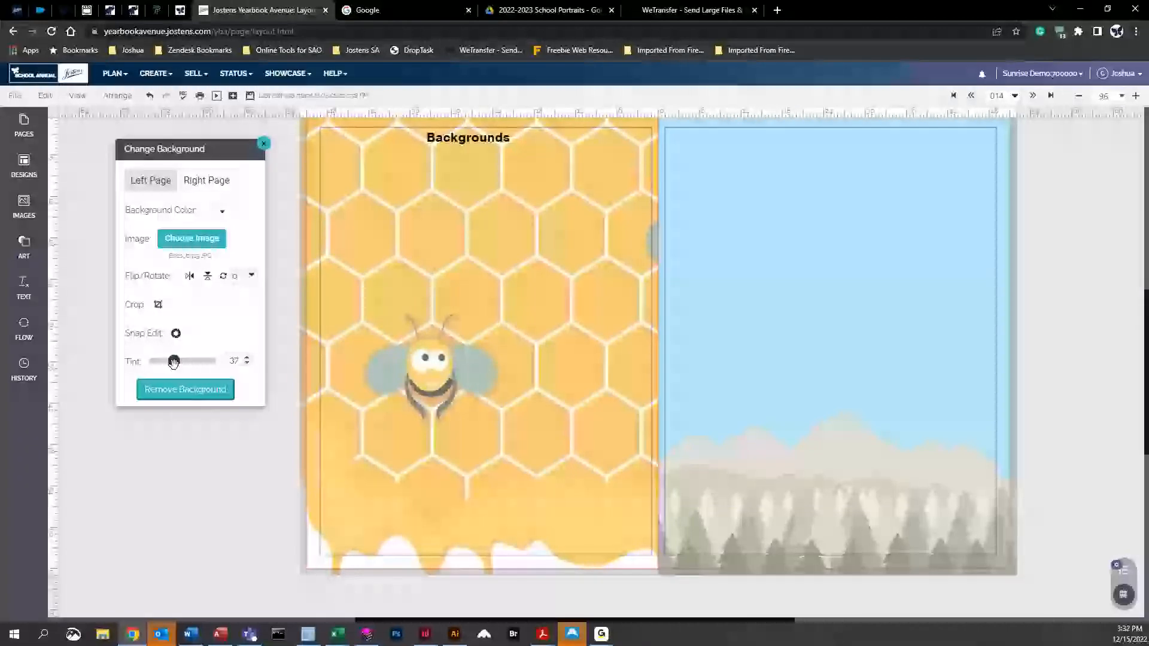
Remove the left page's tinted bee background and undo the removal
left_click(189, 394)
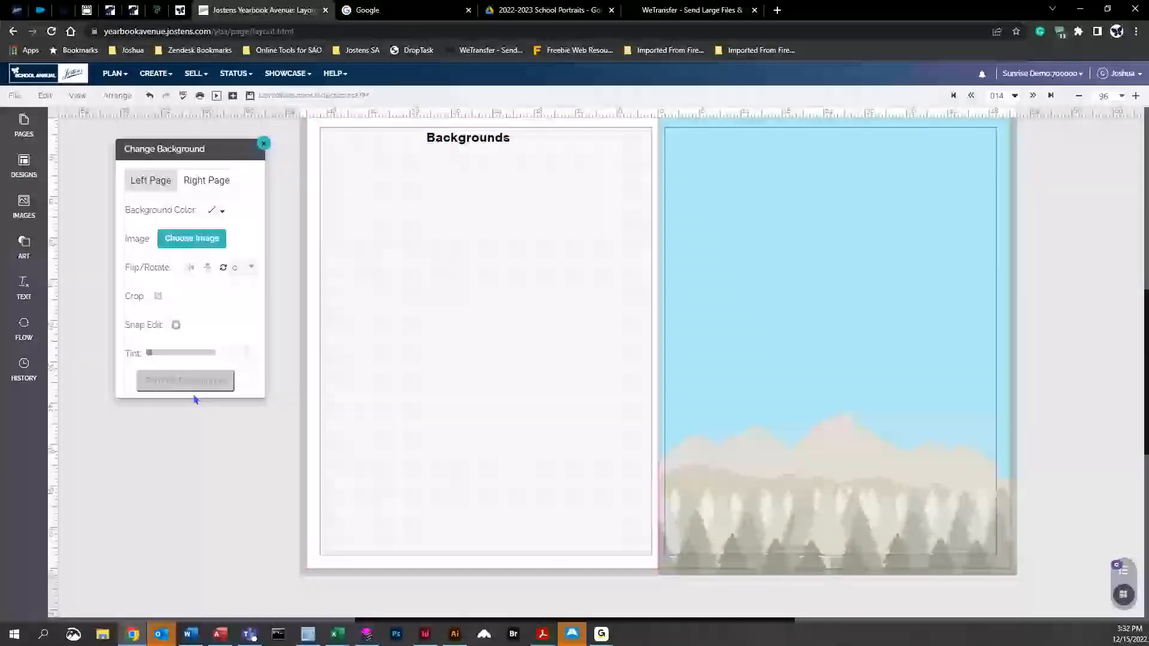
left_click(150, 96)
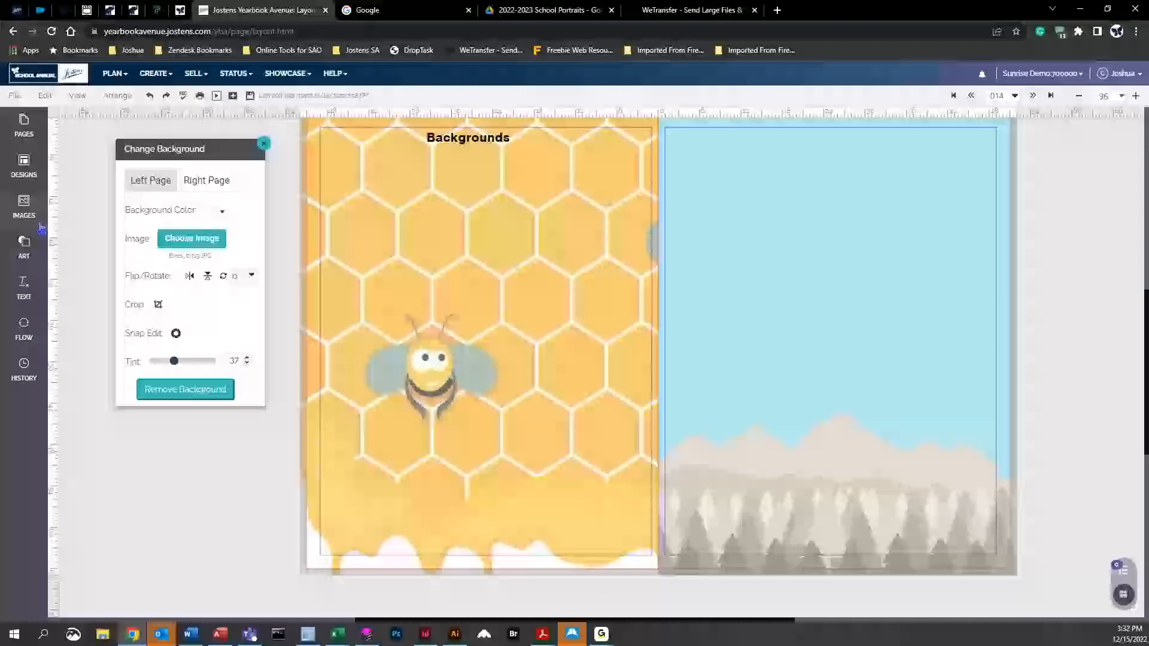
Close the background settings and open the clipart library
left_click(30, 248)
left_click(261, 149)
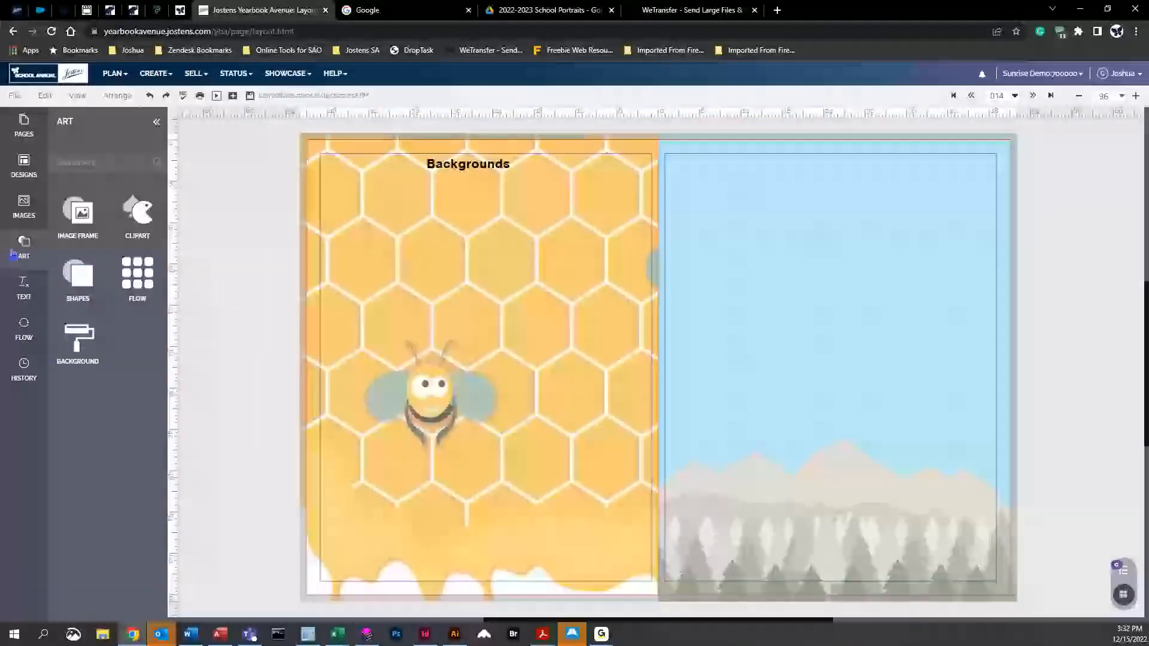
left_click(142, 211)
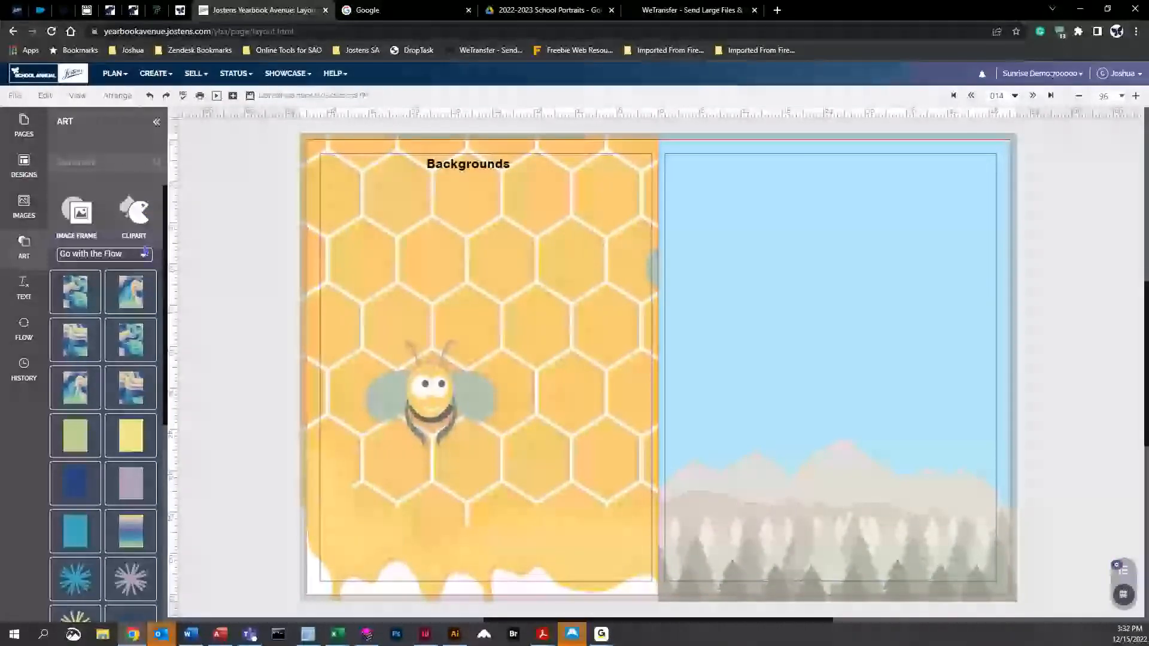
Place the round "Class of 23" clipart from the Headlines type in the left page's upper left corner
left_click(120, 254)
scroll(120, 312, "up", 3)
scroll(120, 308, "up", 5)
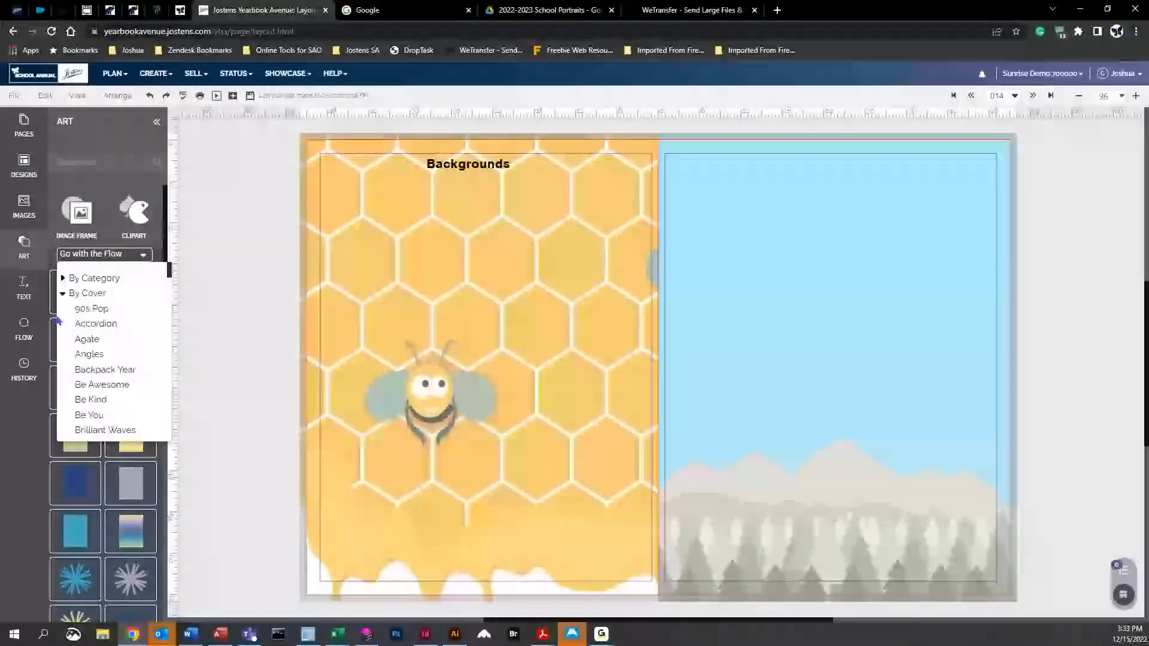
left_click(62, 279)
left_click(63, 280)
left_click(64, 280)
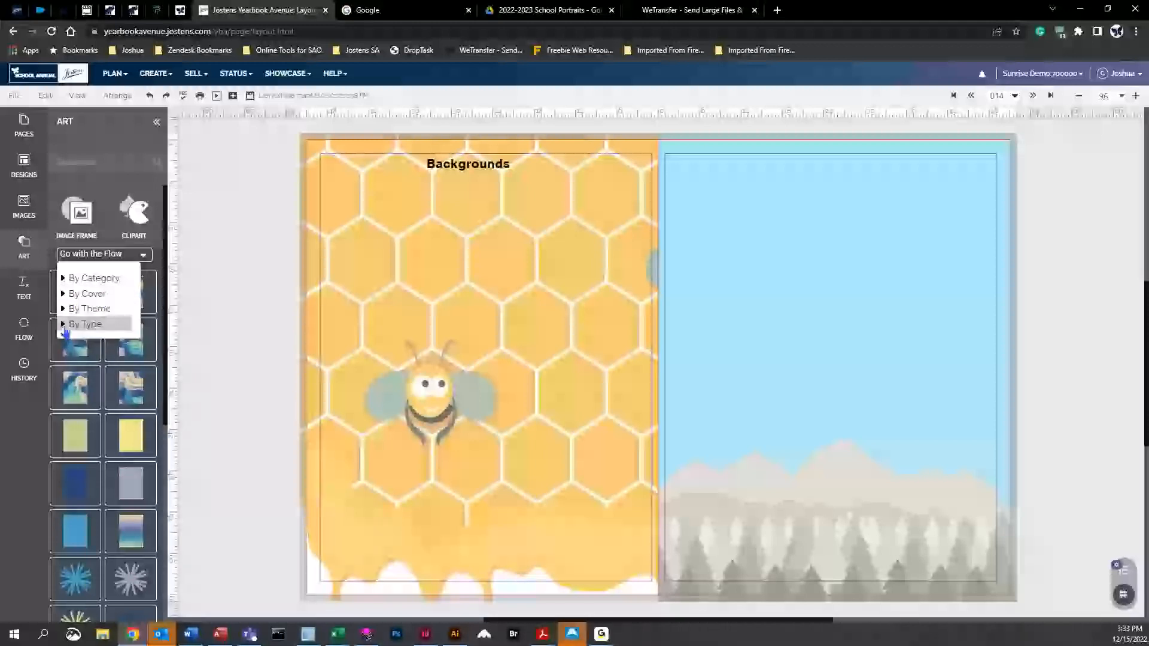
left_click(87, 324)
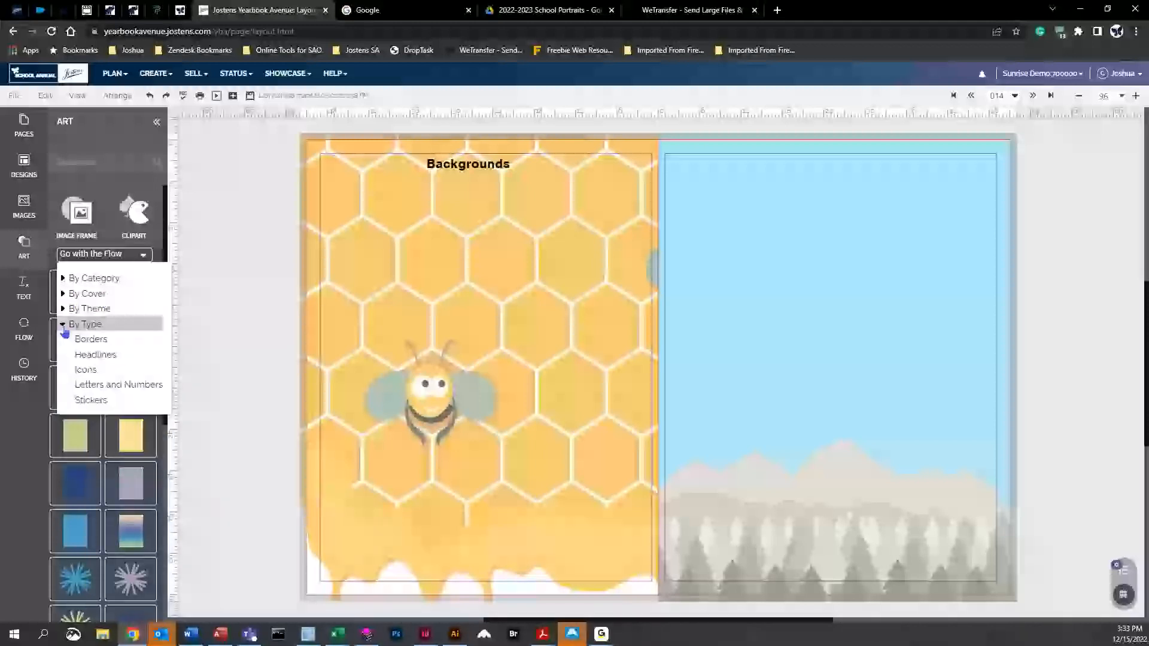
left_click(90, 354)
left_click_drag(76, 292, 378, 213)
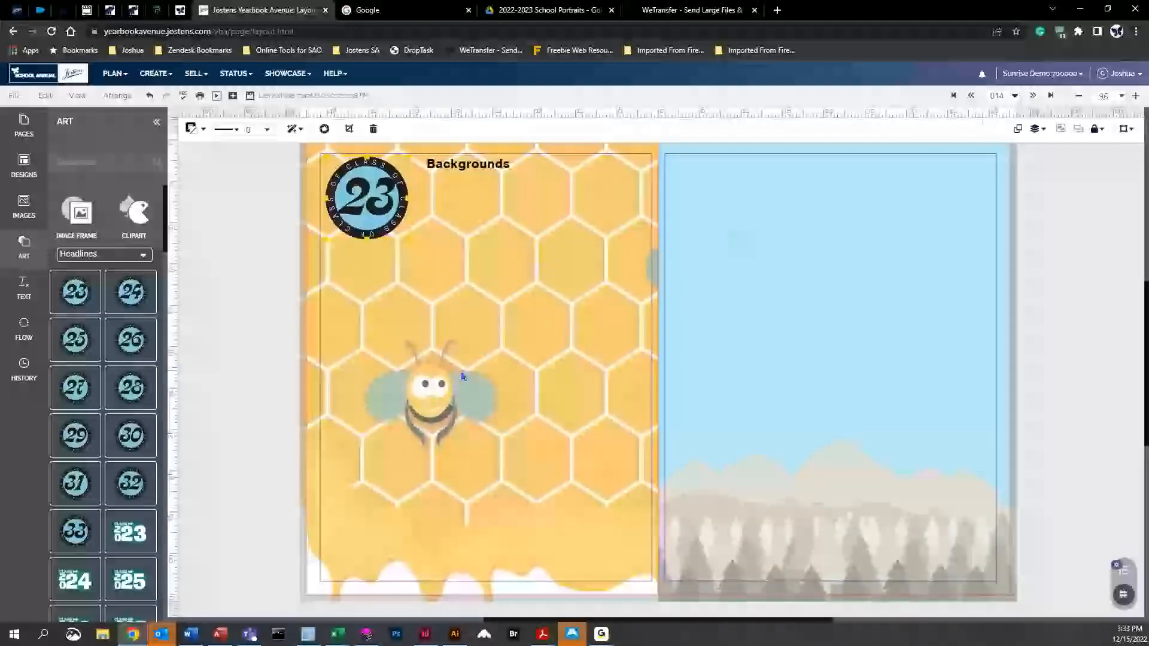
Place the "Class of 2028" gear headline clipart across the upper part of the right page
scroll(127, 482, "down", 8)
left_click_drag(126, 482, 809, 196)
scroll(78, 241, "up", 10)
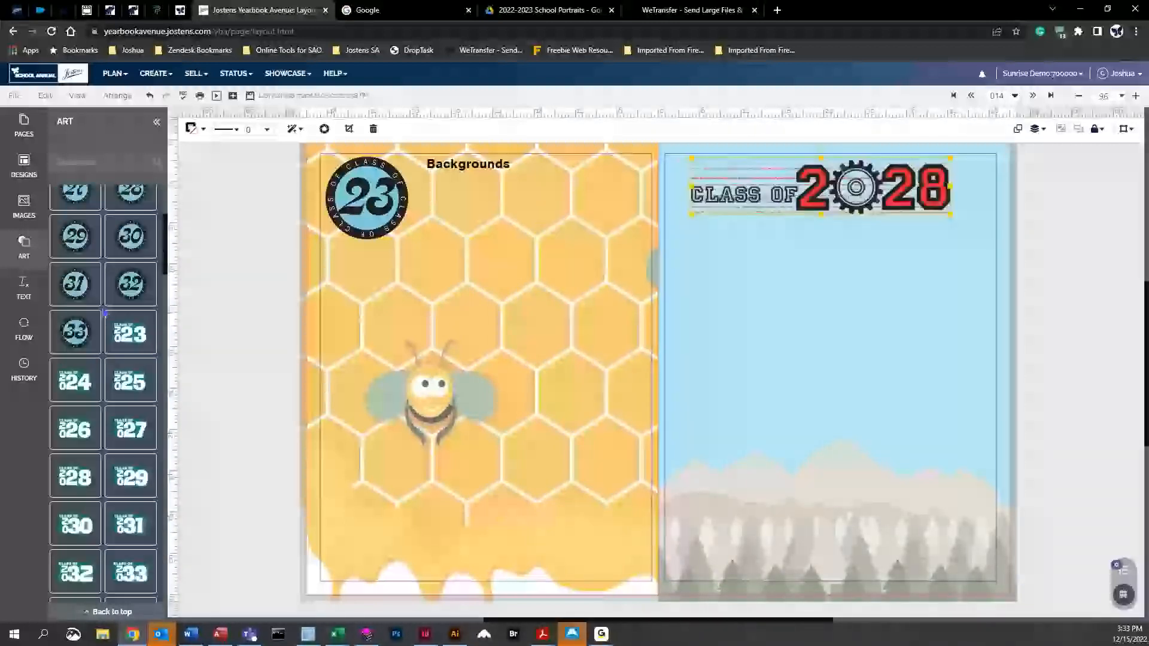
Add the orange swirl clipart from the Be Kind cover collection, enlarged, in the left page's upper right corner
left_click(147, 259)
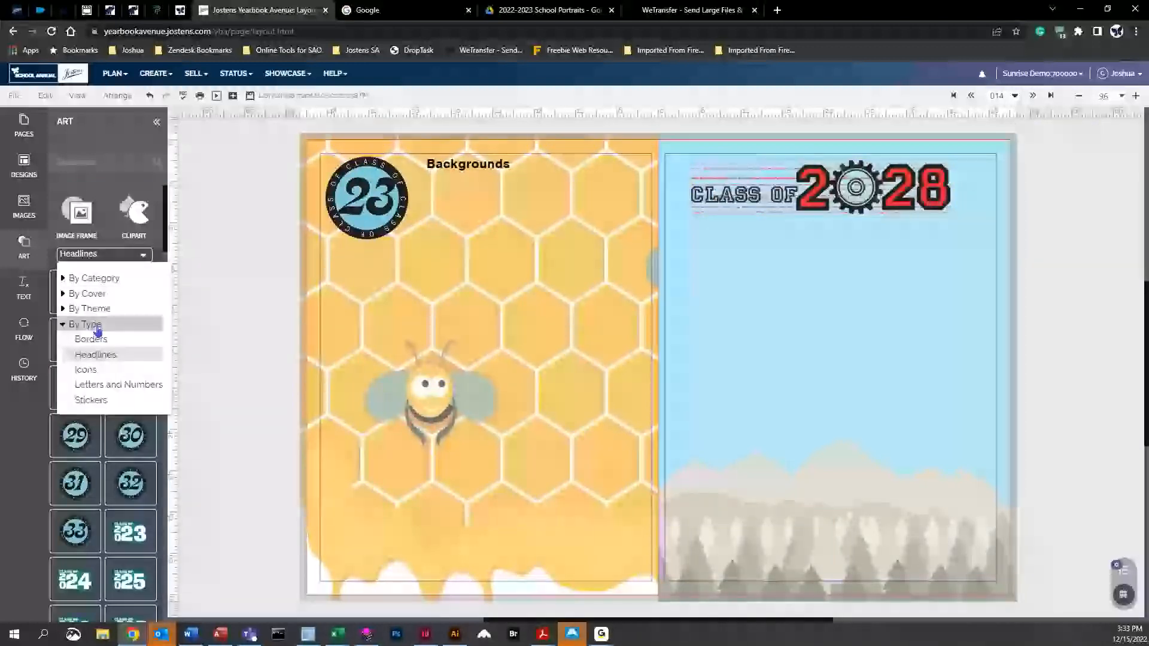
left_click(87, 309)
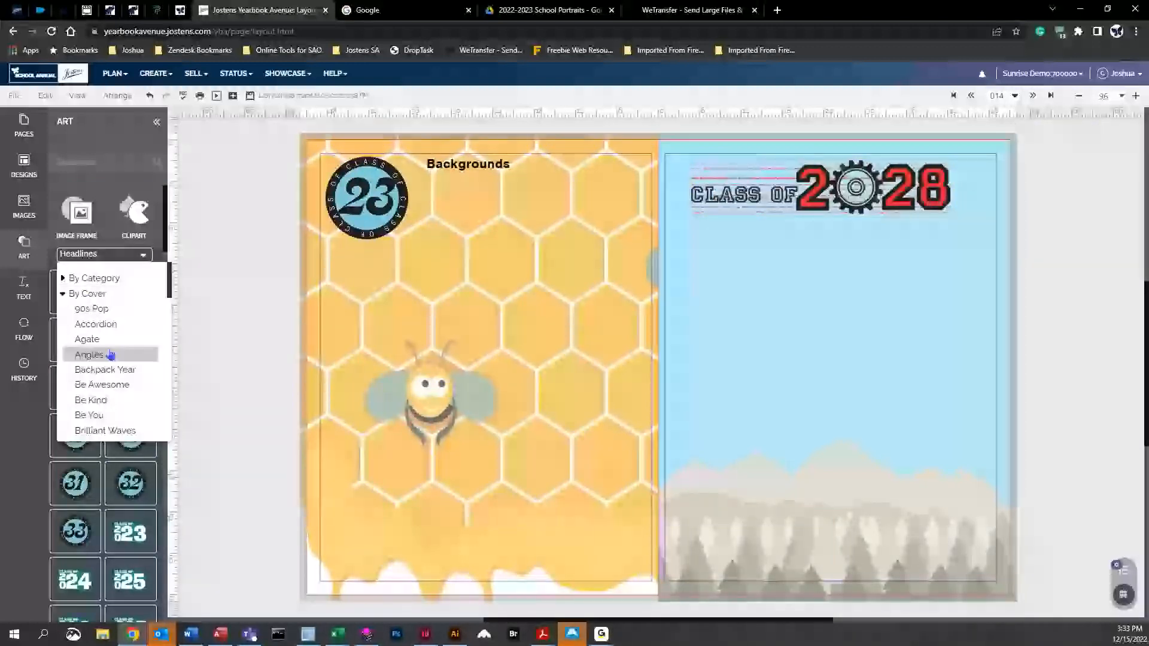
left_click(113, 399)
scroll(96, 371, "down", 10)
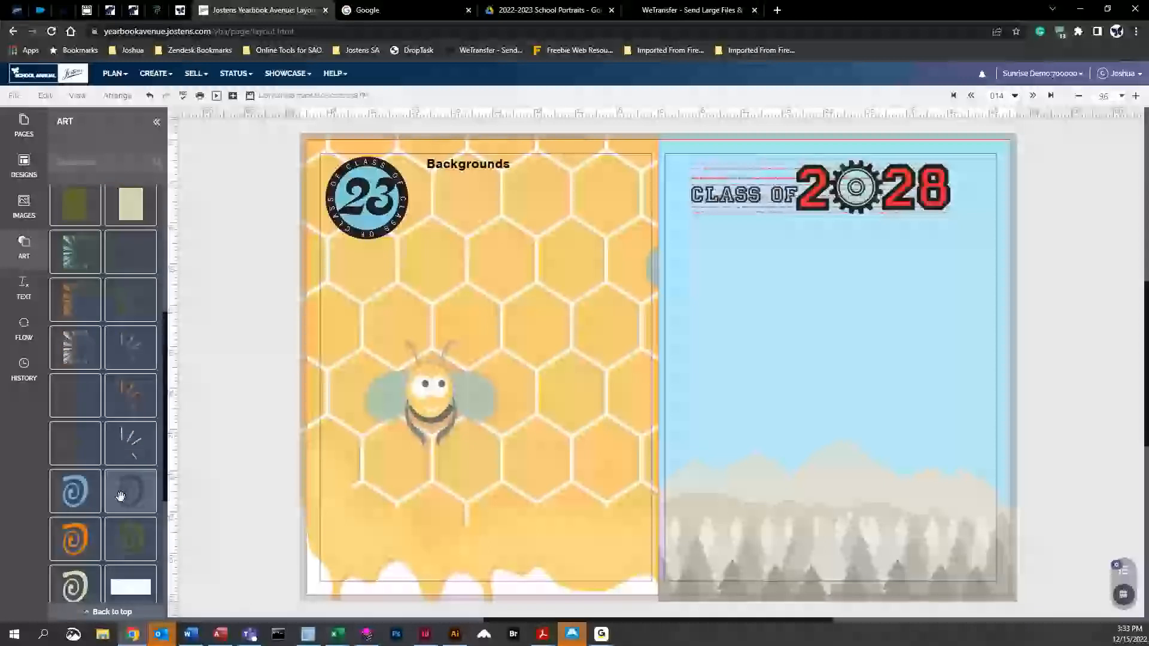
left_click_drag(76, 329, 826, 325)
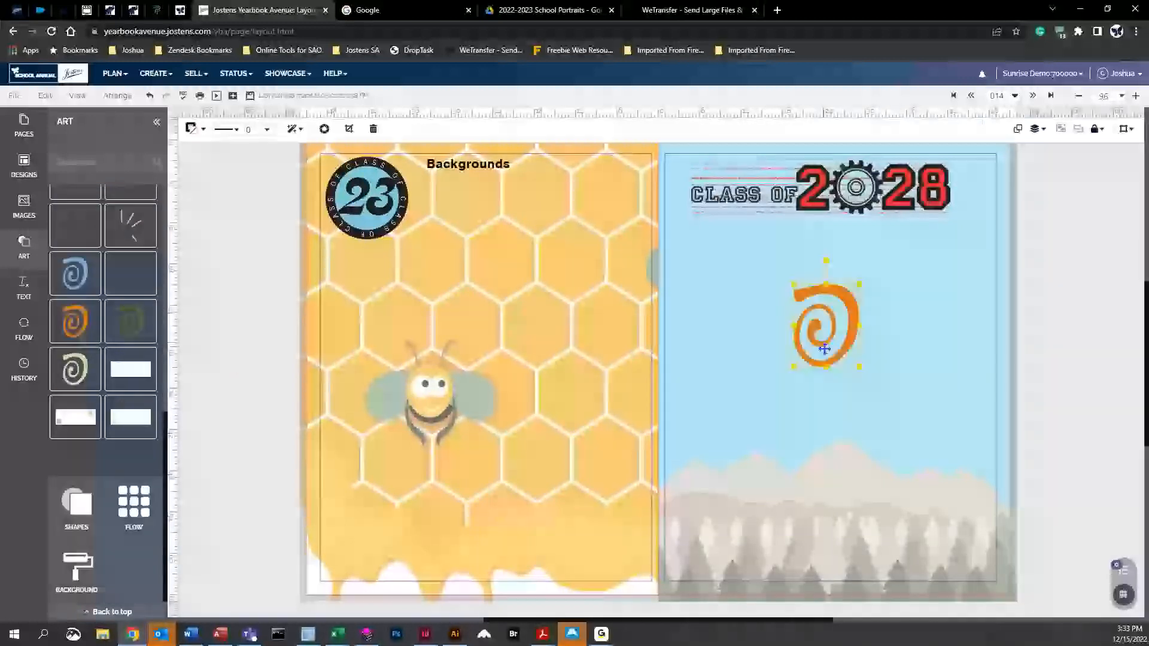
left_click_drag(857, 367, 890, 384)
left_click_drag(845, 338, 602, 210)
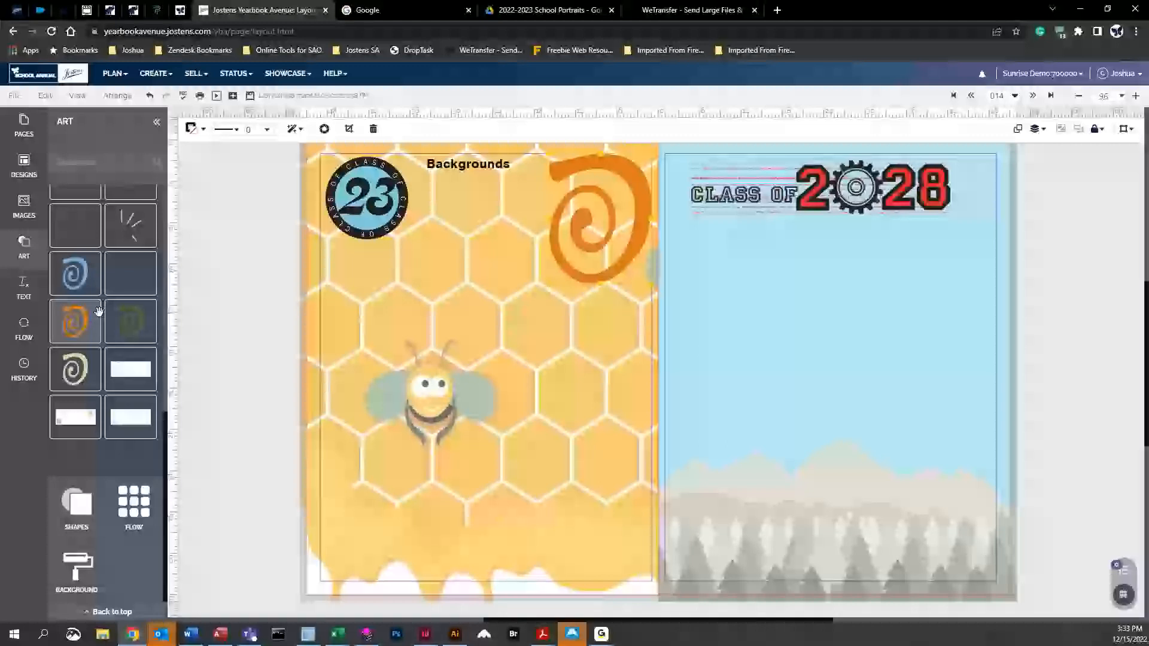
scroll(99, 311, "up", 15)
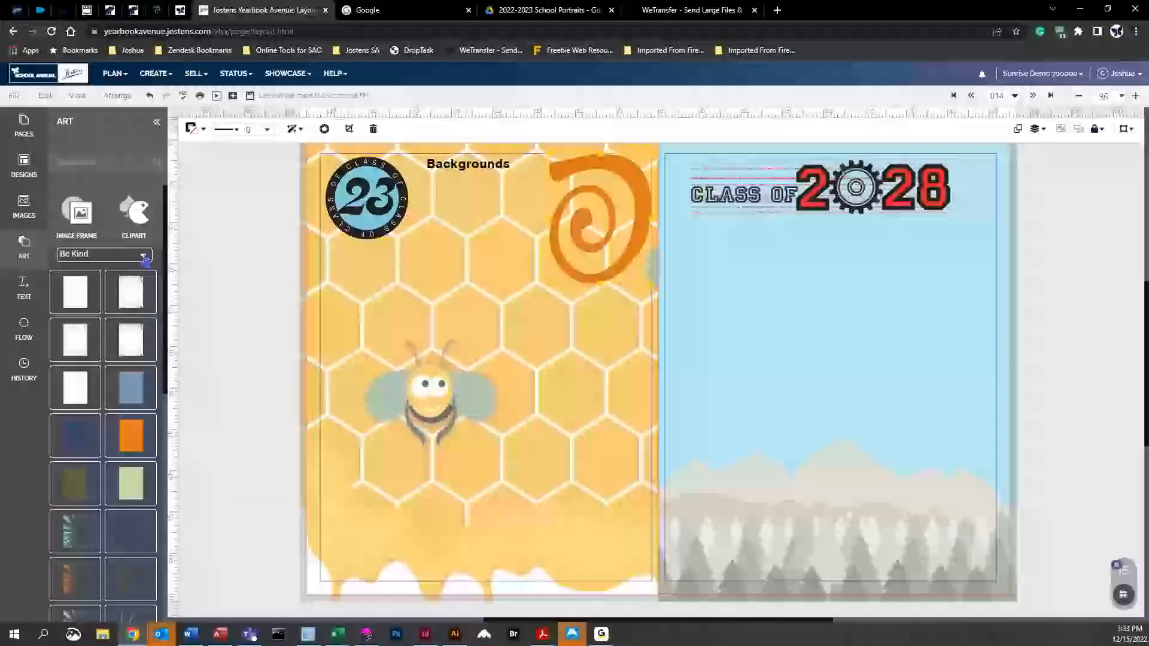
left_click(144, 255)
scroll(125, 335, "up", 3)
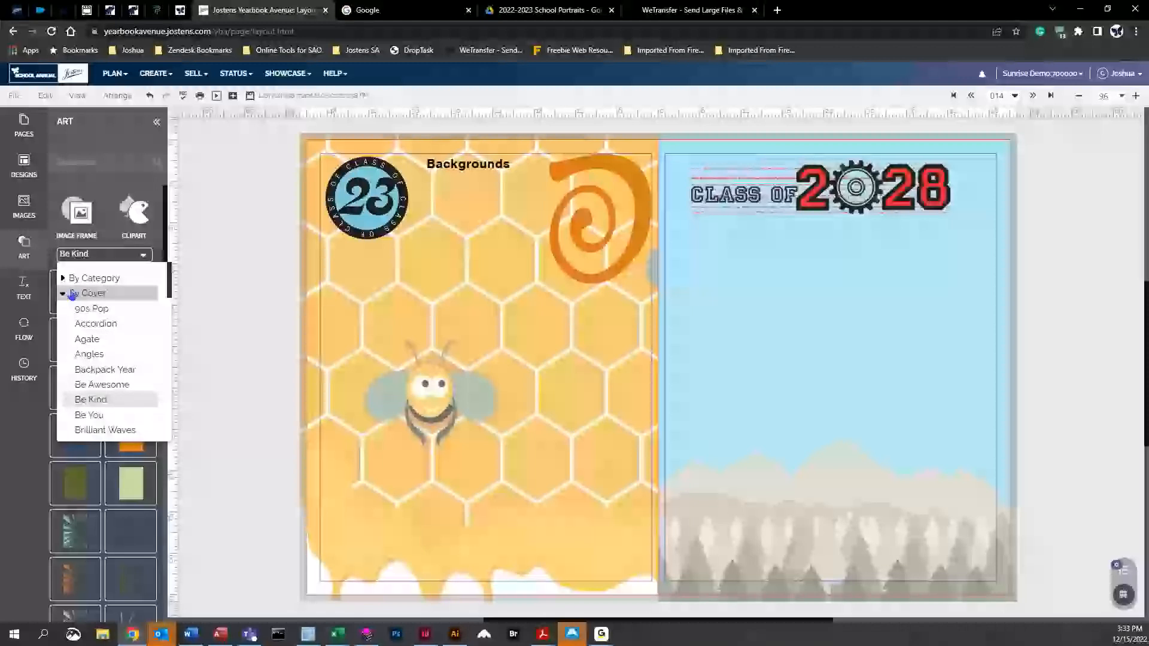
left_click(71, 295)
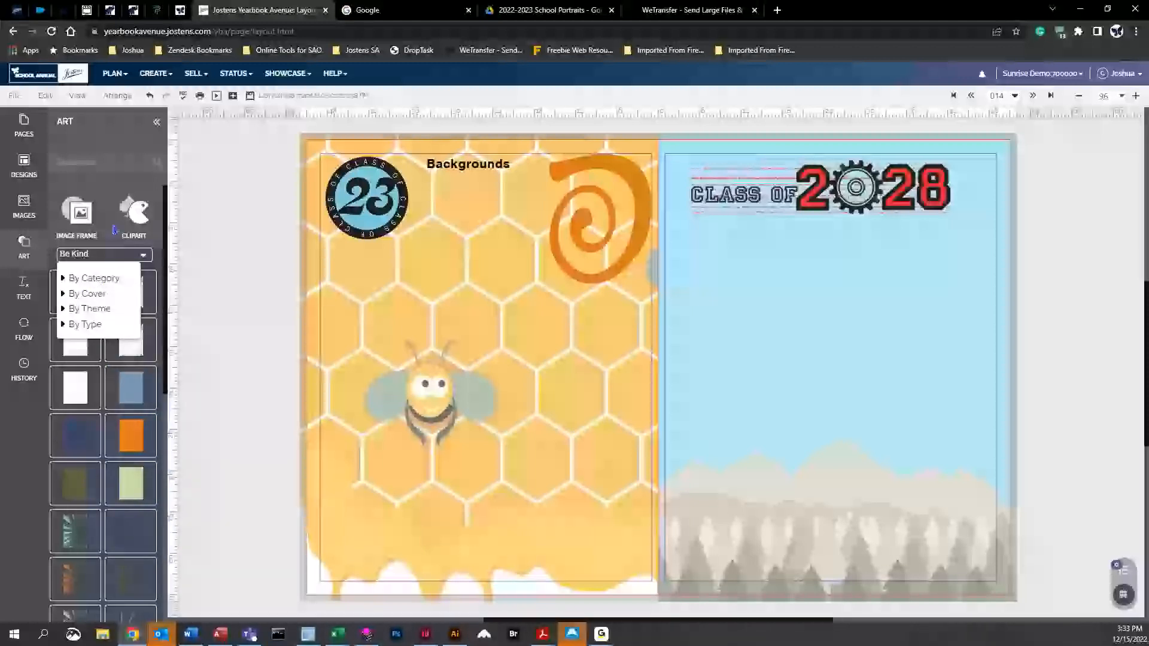
left_click(133, 216)
left_click(133, 217)
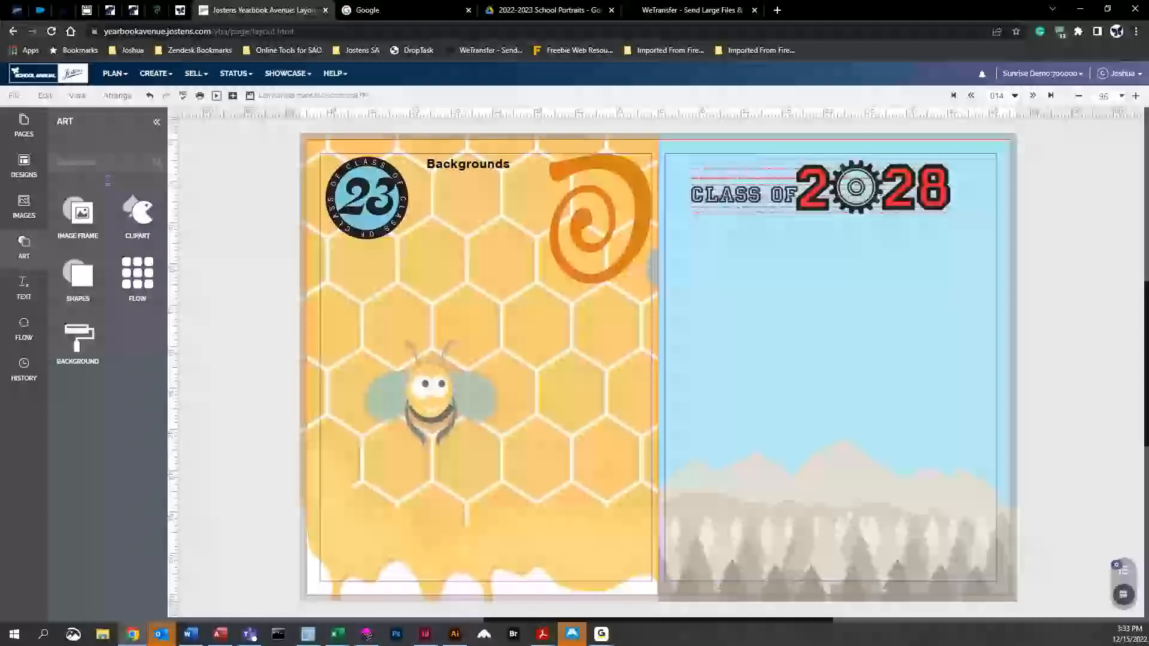
Search the clipart library for "fire" and look through the matching artwork
left_click(144, 220)
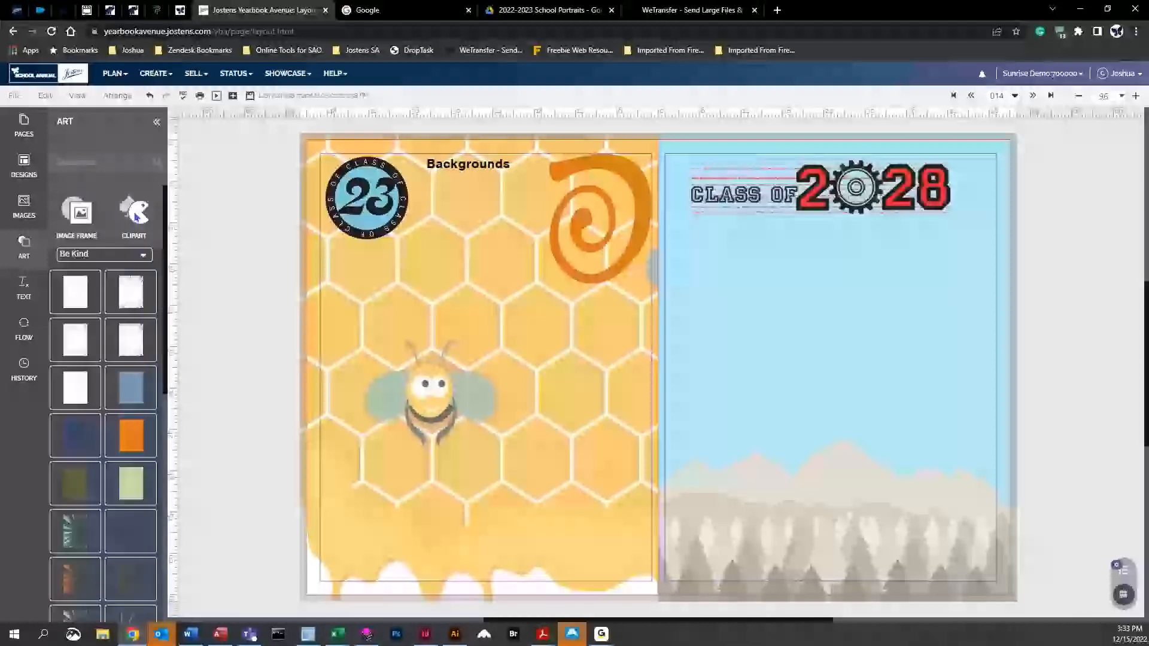
left_click(133, 161)
type("fi")
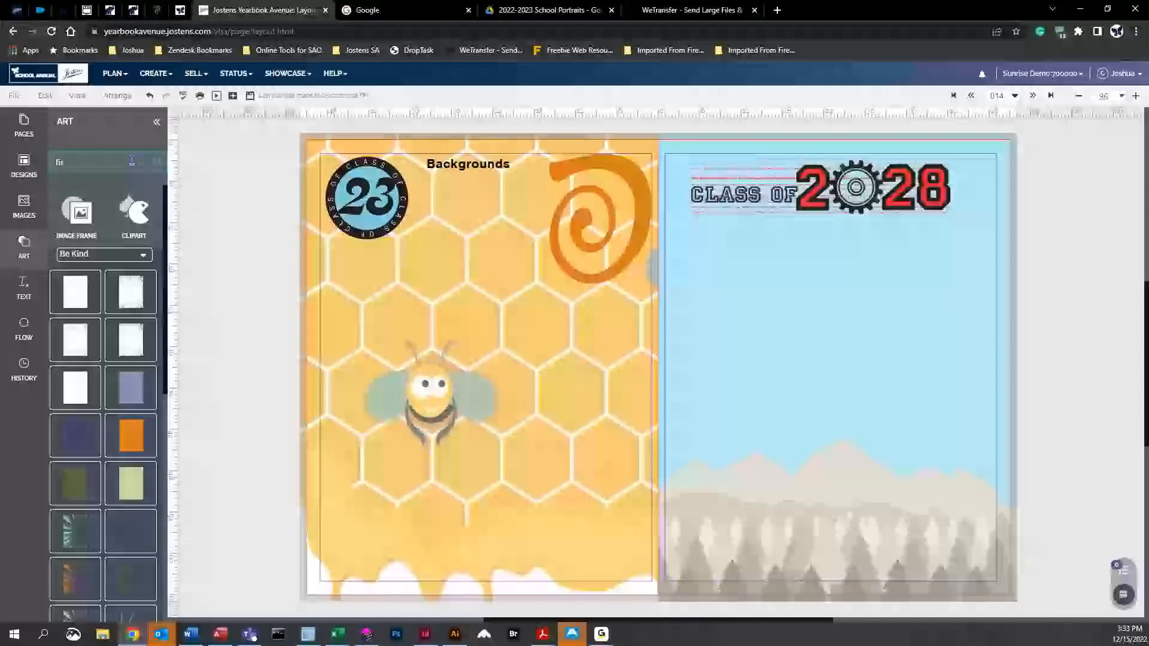
type("re")
key("Return")
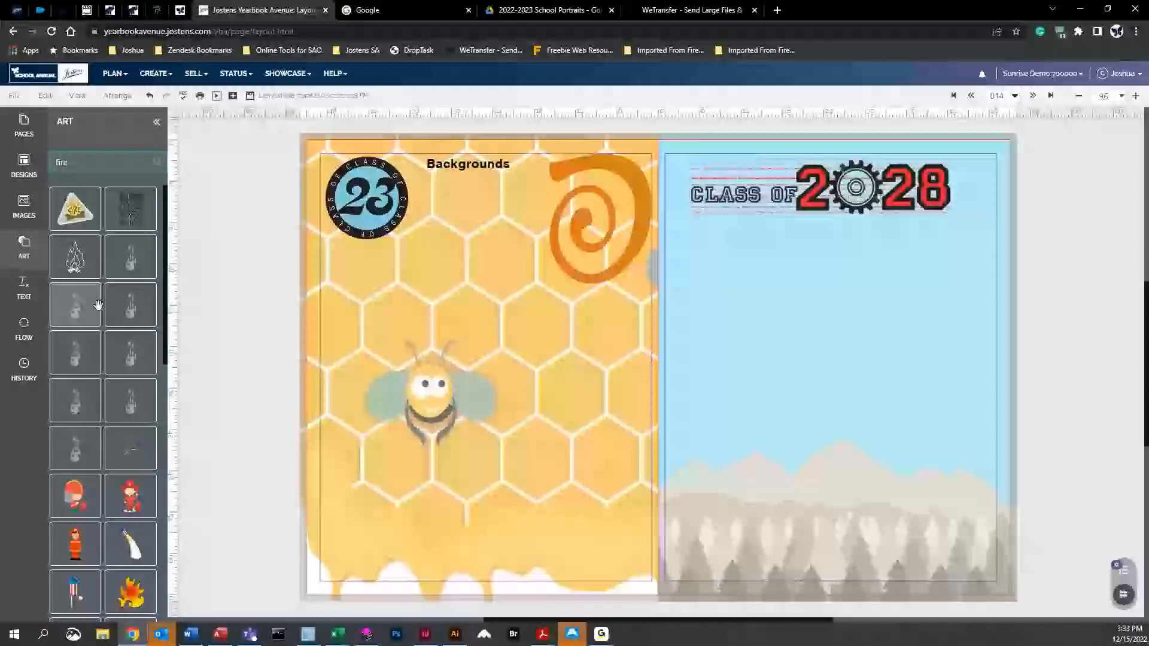
scroll(77, 207, "down", 5)
scroll(77, 206, "down", 4)
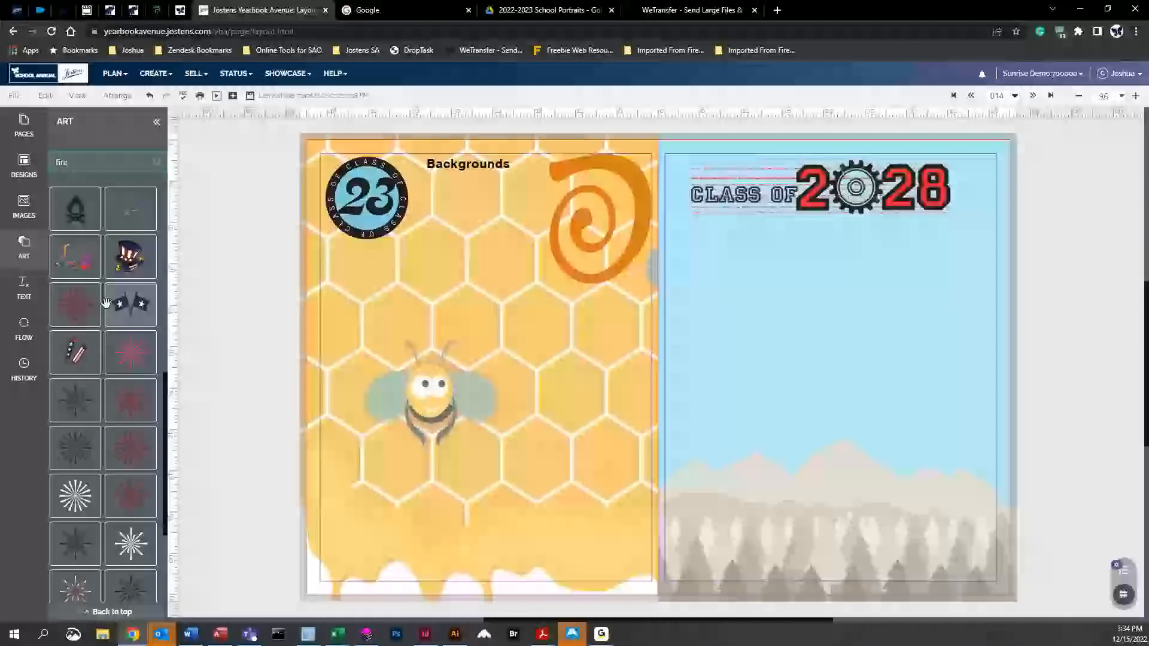
scroll(108, 446, "down", 3)
scroll(108, 446, "up", 3)
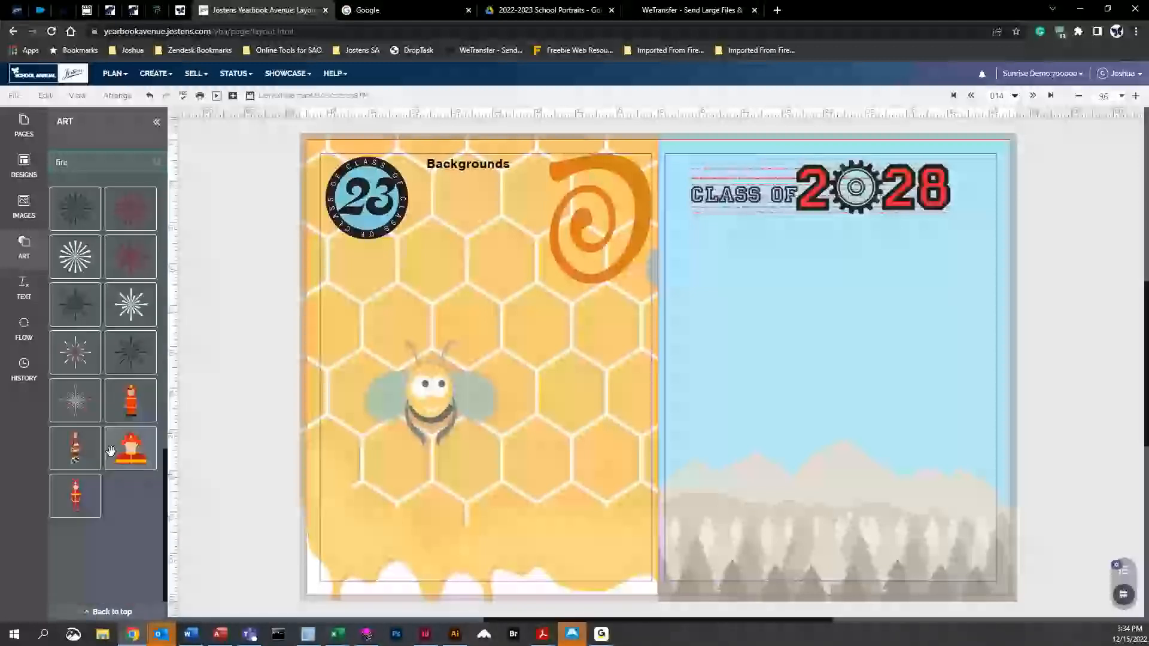
scroll(130, 350, "up", 5)
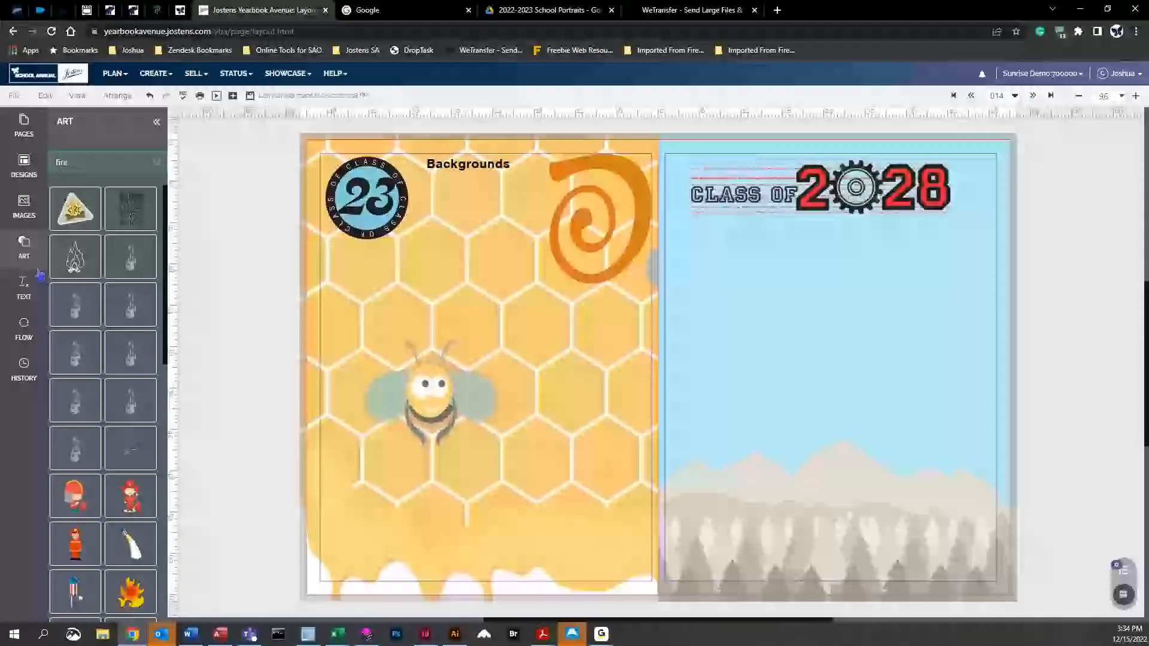
Go to the next spread, starting at page 016
left_click(1032, 96)
left_click(521, 374)
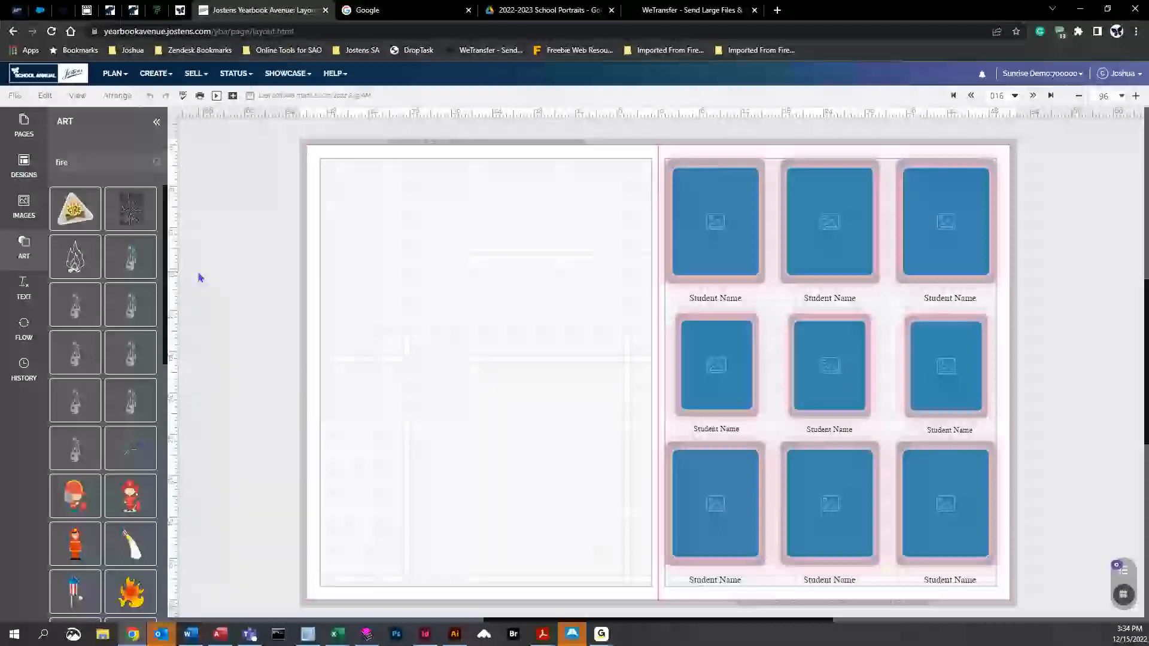
Place the clay-sculpting photo from the "1 bleeds and margins" image folder in the upper half of the left page
left_click(24, 216)
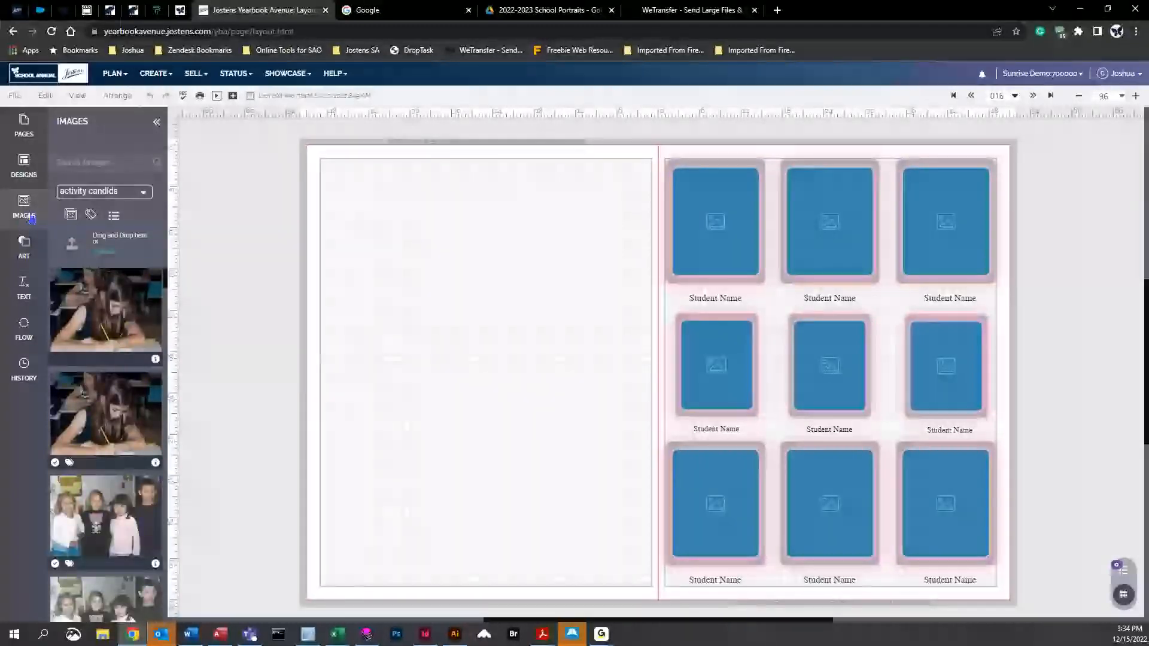
left_click(102, 192)
scroll(119, 288, "up", 3)
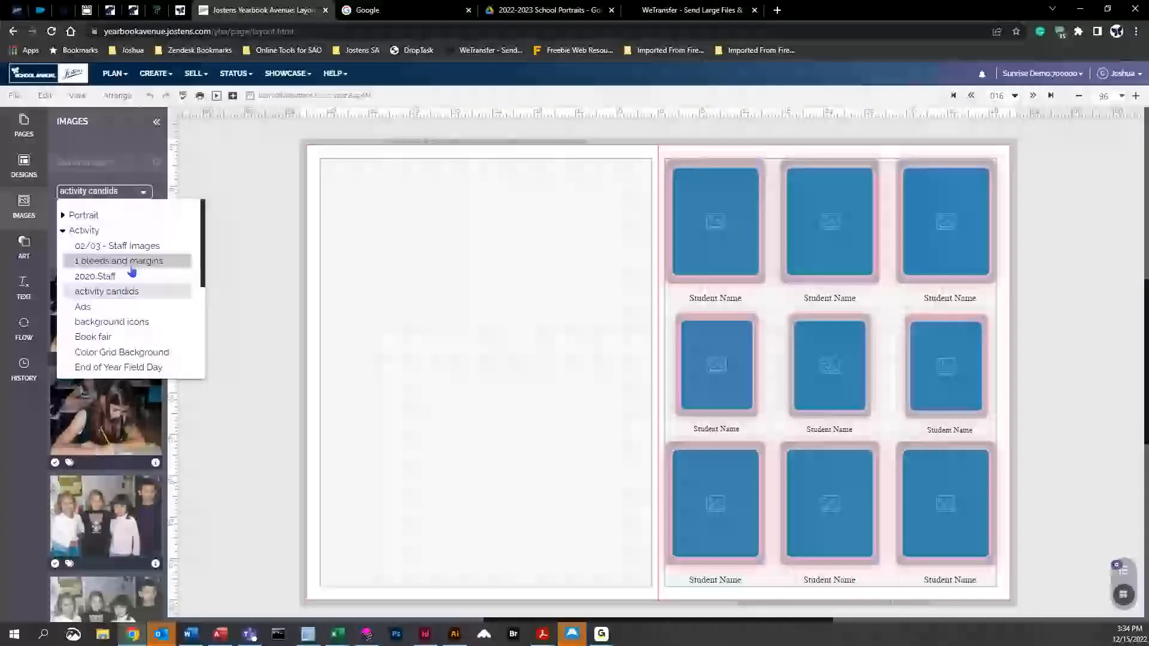
left_click(132, 264)
left_click_drag(92, 405, 575, 350)
left_click_drag(518, 288, 544, 313)
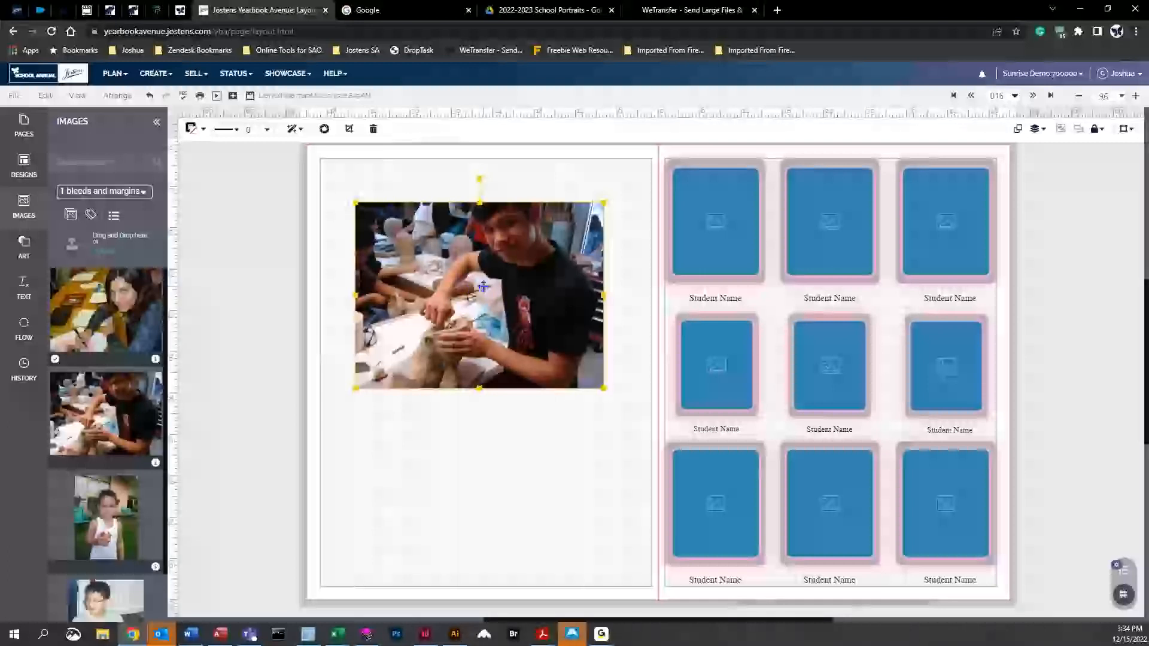
Apply the solid-line stroke style to the placed photo as a border
left_click(237, 132)
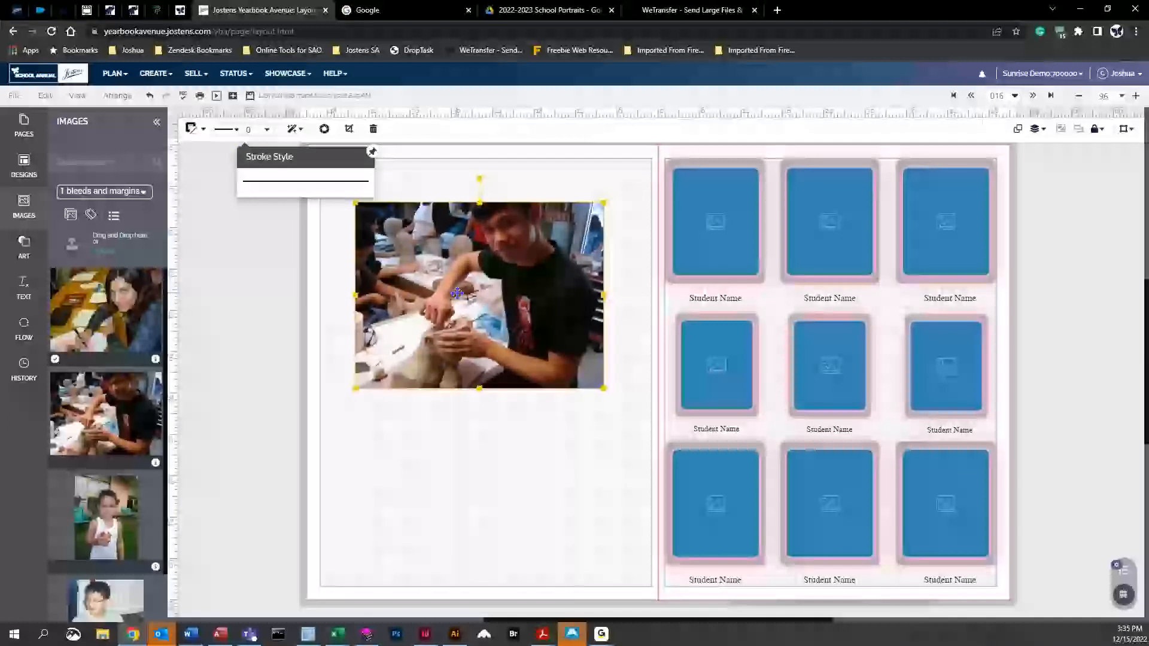
left_click(347, 279)
left_click(433, 279)
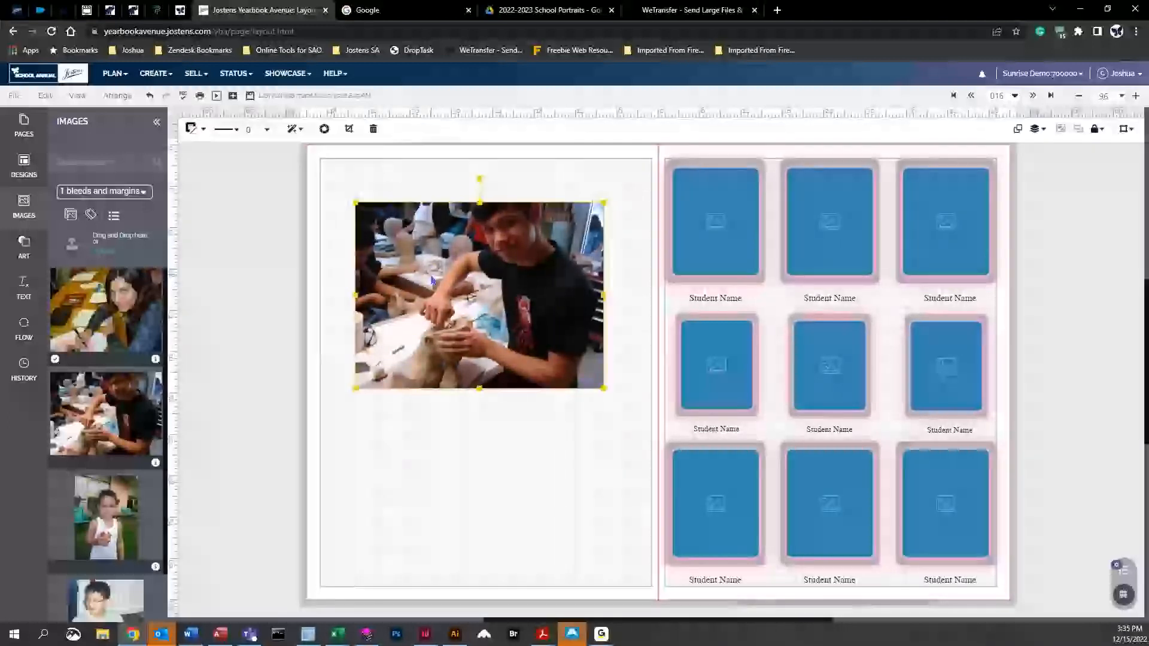
left_click(346, 231)
left_click(359, 237)
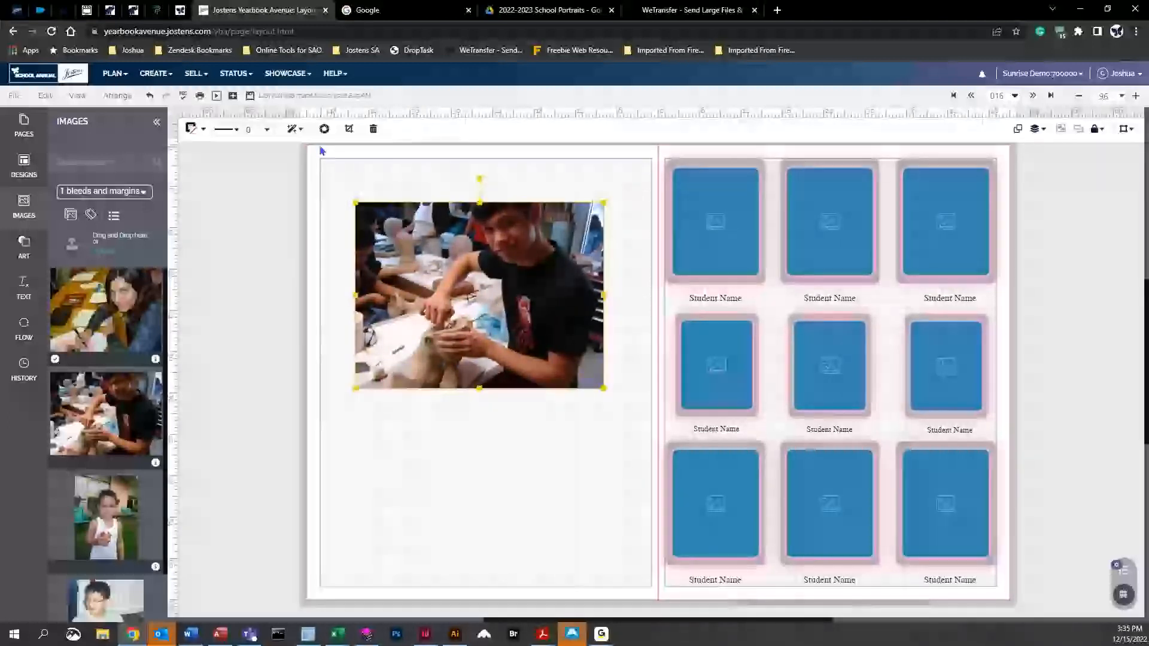
left_click(232, 131)
left_click(275, 183)
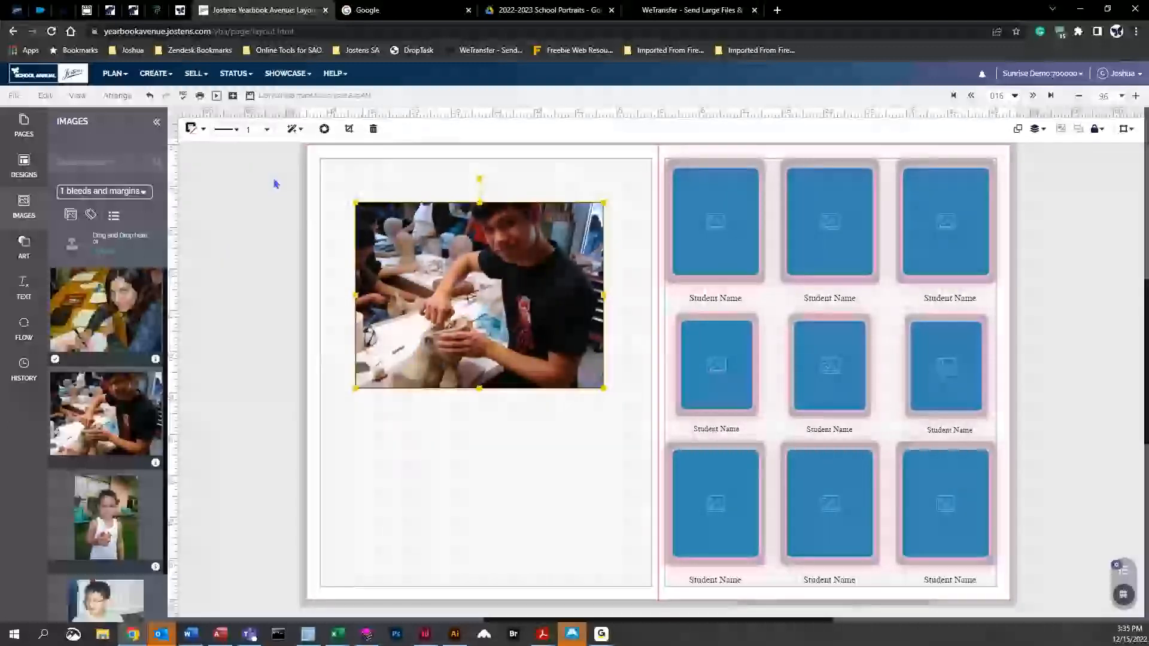
left_click(311, 243)
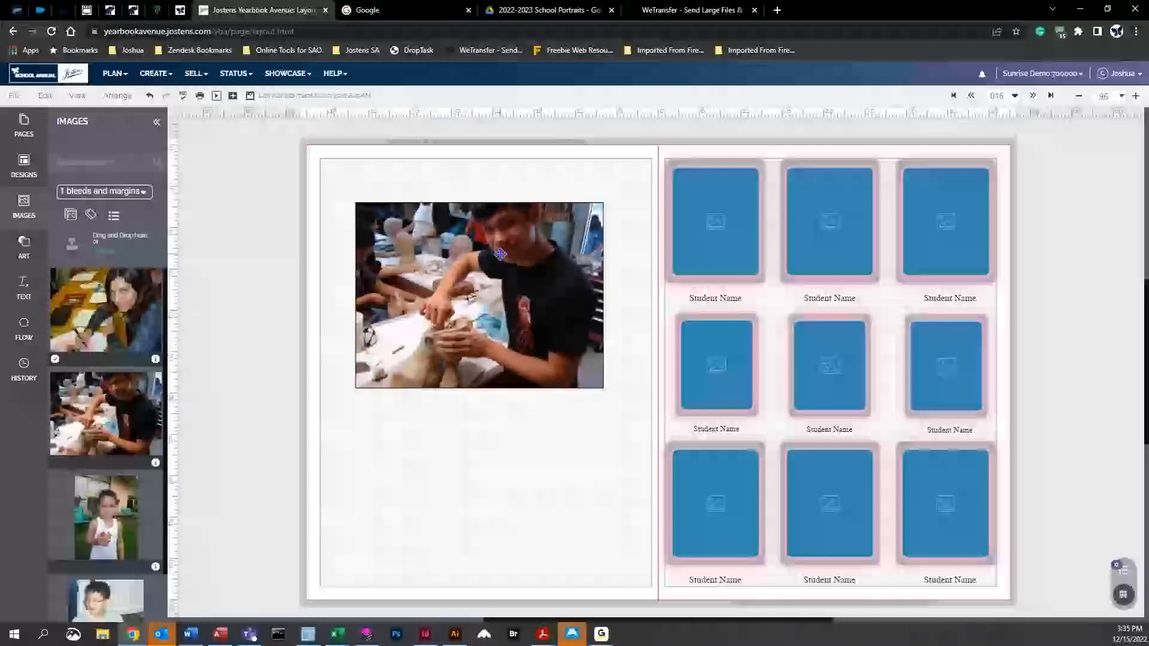
Set the photo's border thickness to 4 pt
left_click(365, 371)
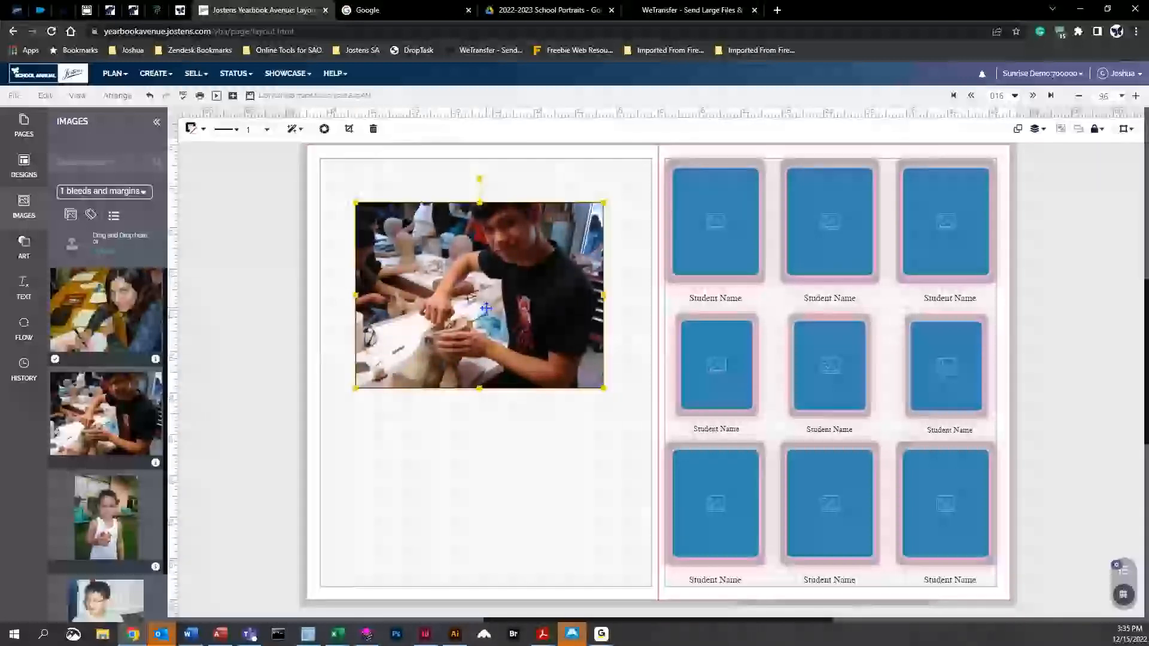
left_click(271, 134)
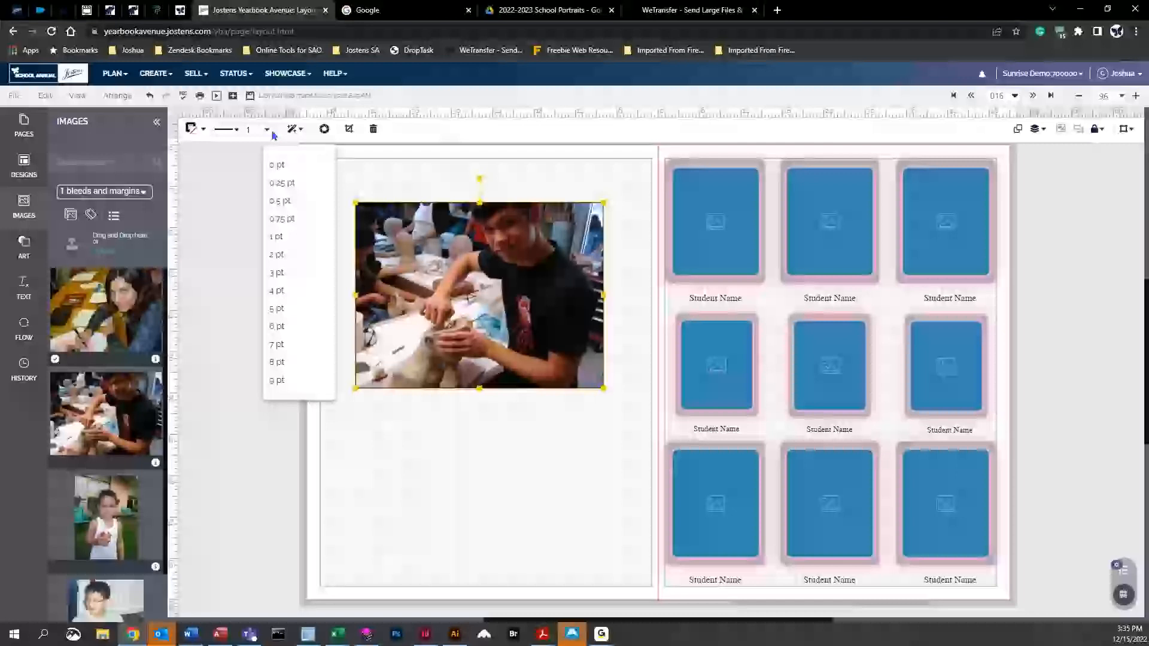
left_click(292, 292)
left_click(537, 490)
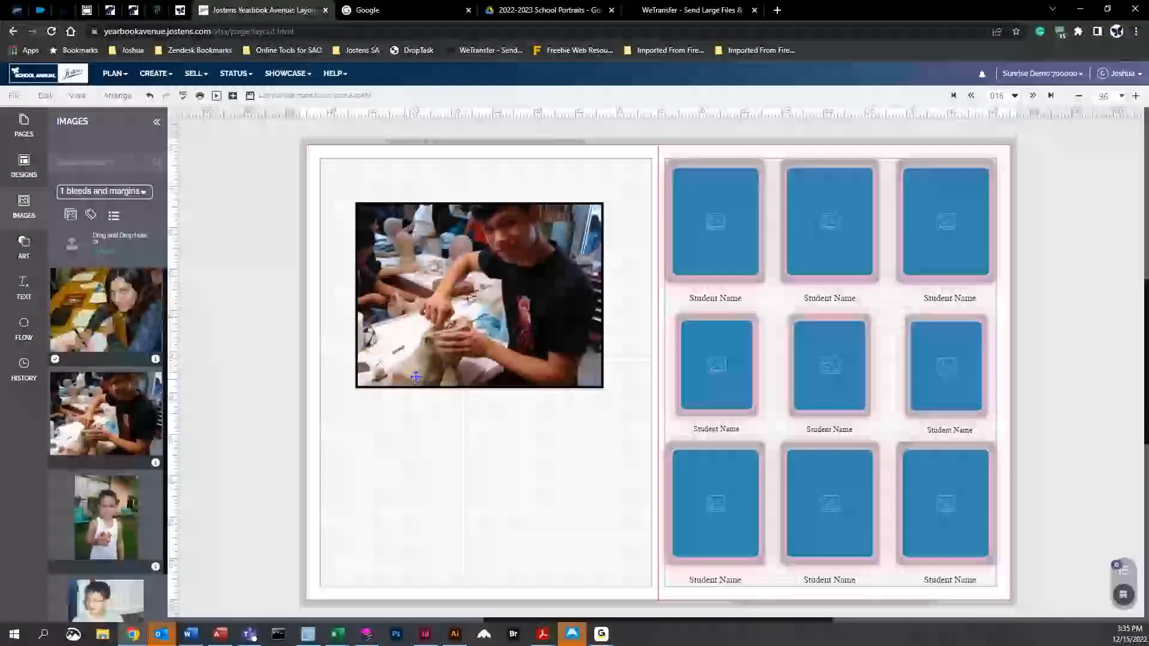
Color the photo's border with the FS Rebel Red swatch
left_click(452, 293)
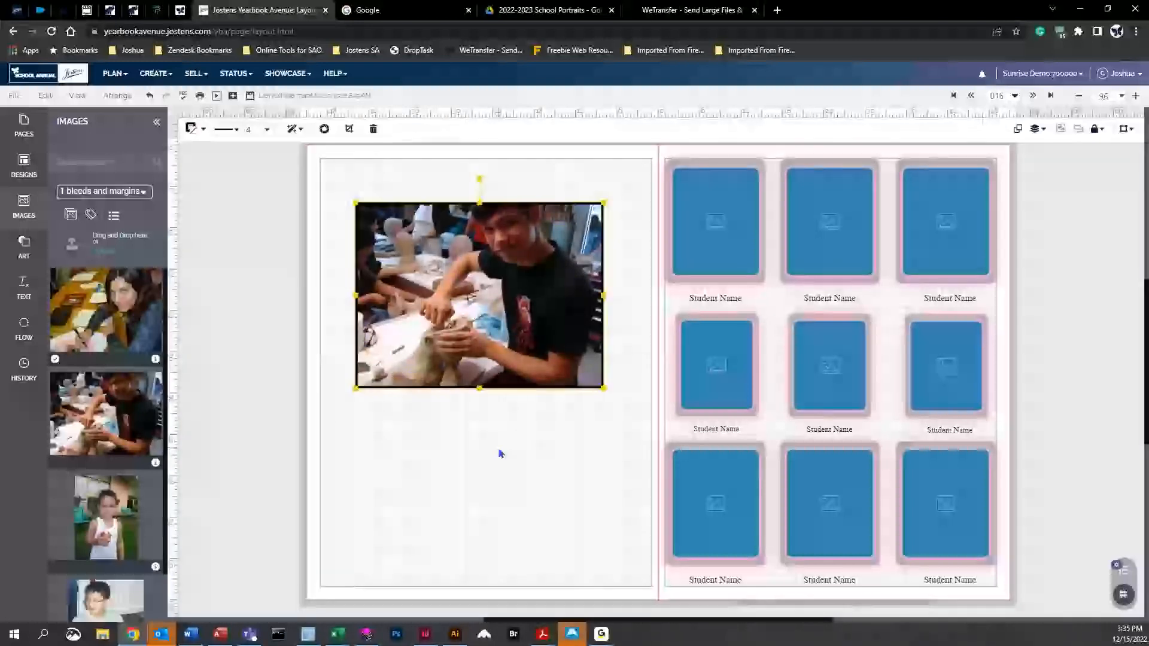
left_click(203, 130)
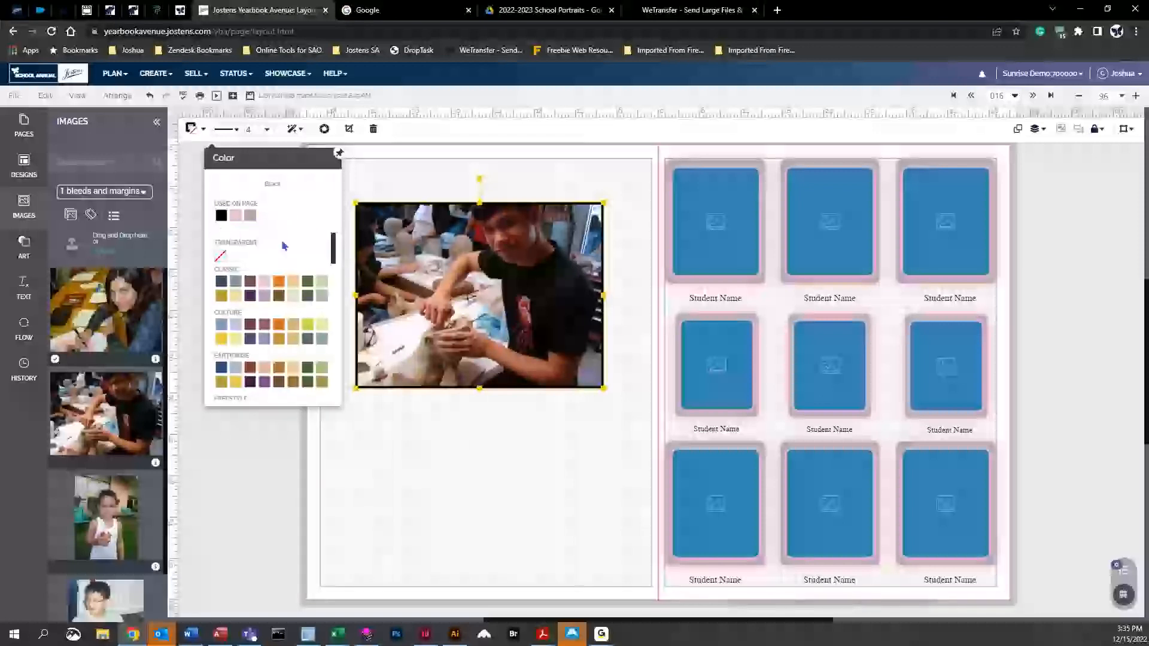
left_click_drag(330, 248, 338, 275)
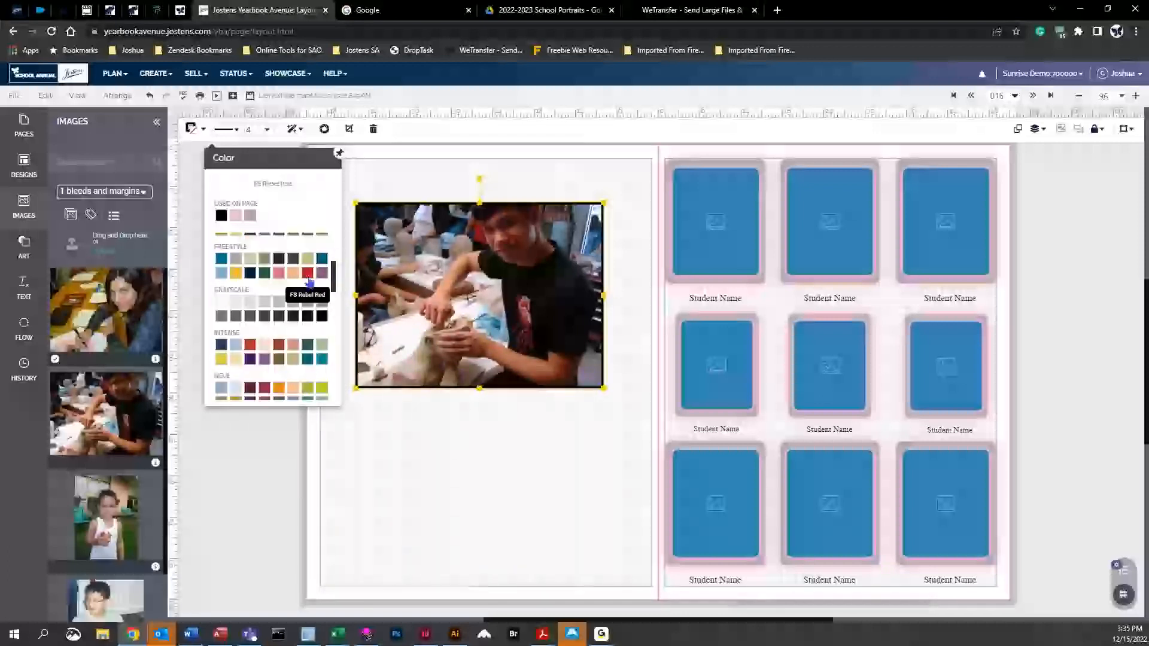
left_click(308, 276)
left_click(468, 435)
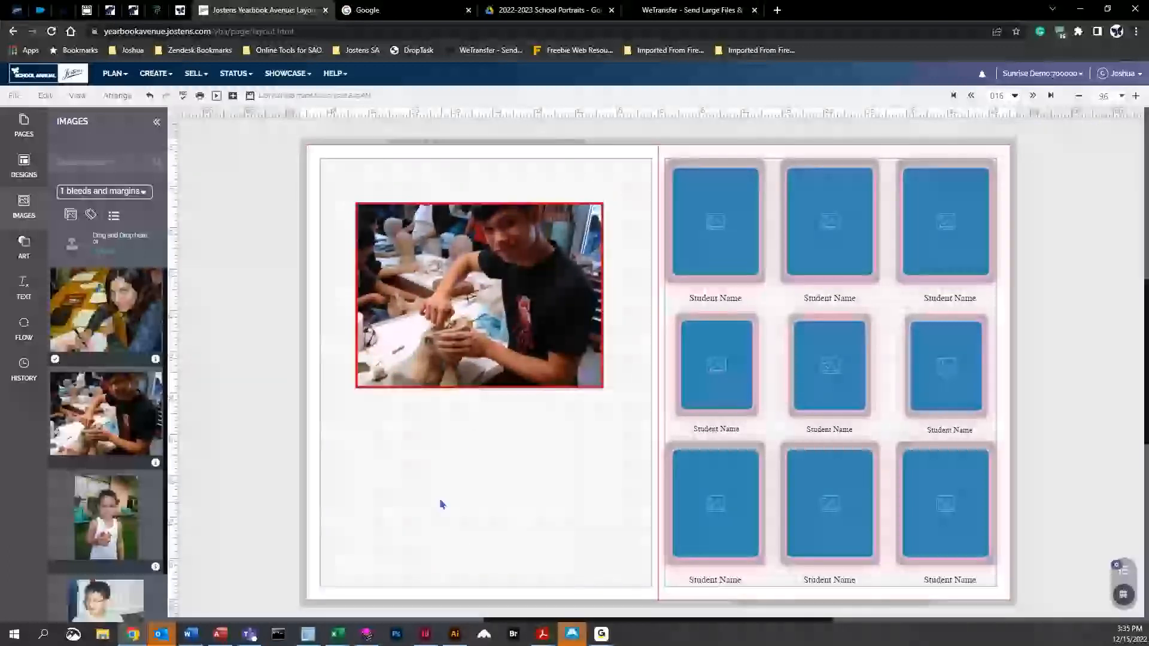
Recolor the photo's border with the pale yellow swatch from the Classic palette
left_click(476, 272)
left_click(191, 128)
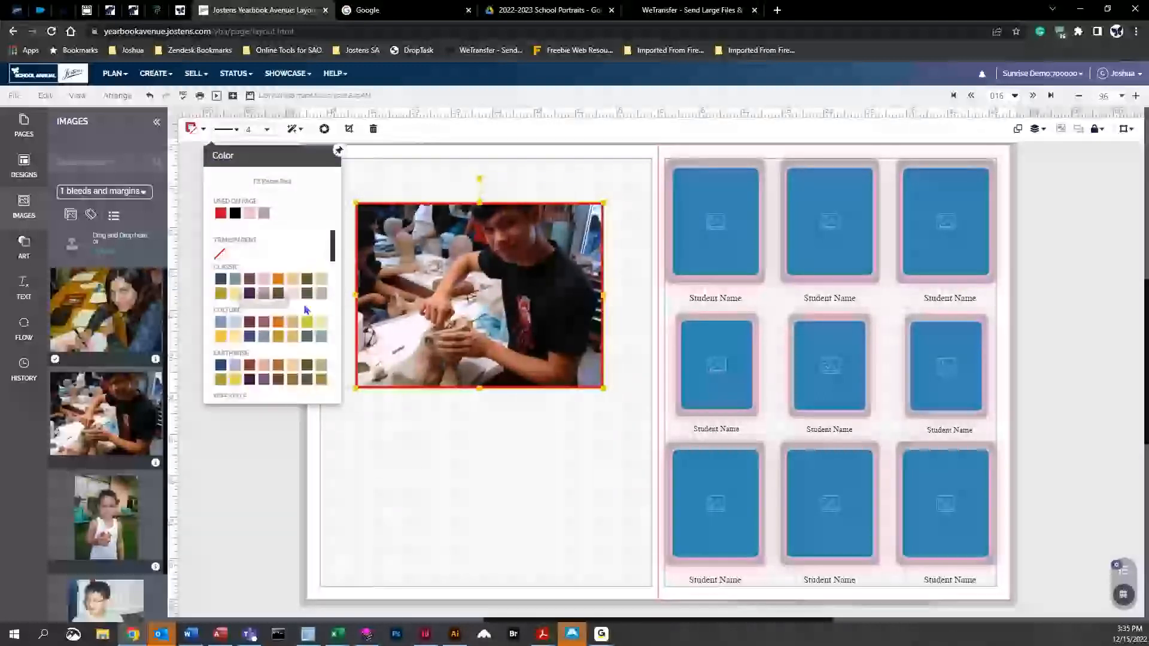
left_click(235, 299)
left_click(521, 474)
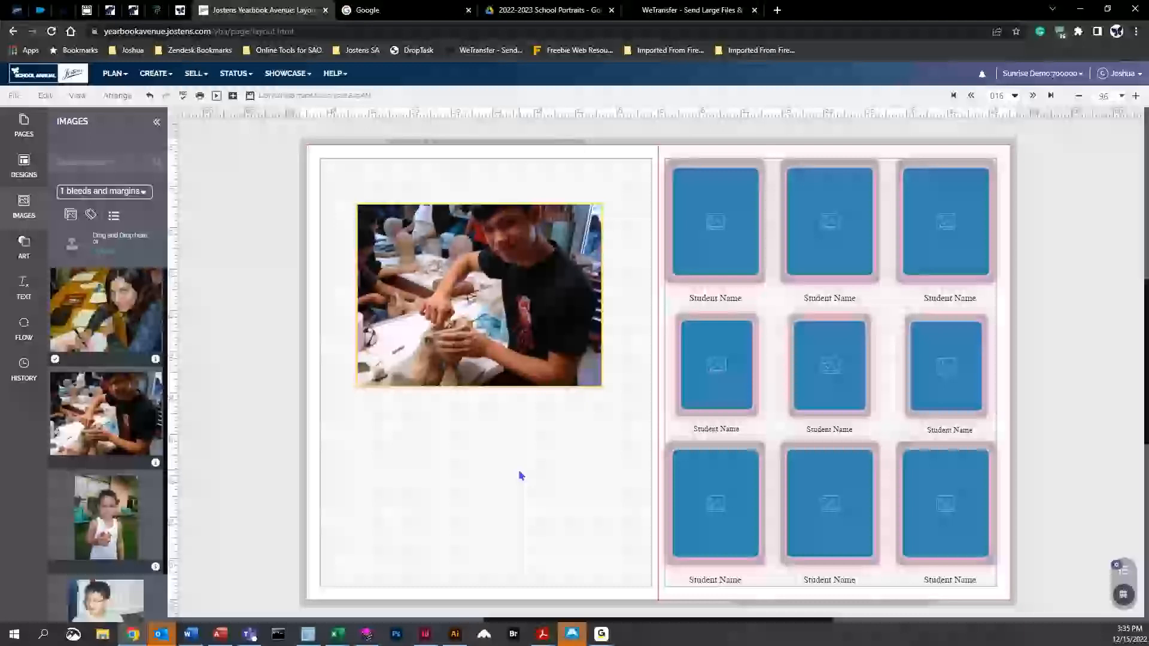
Keep the photo's Format and Effects settings open beside it and try the format sliders, leaving rounded corner, transparency and tint at 0
left_click(434, 315)
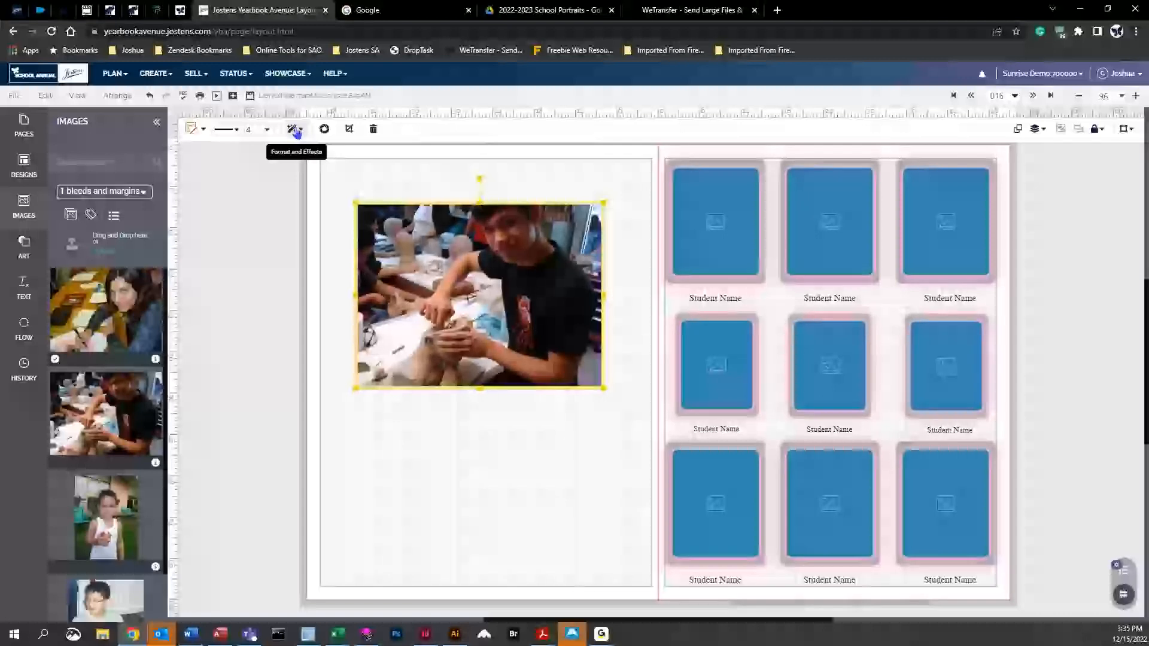
left_click(295, 130)
mouse_move(318, 219)
left_mouse_down()
mouse_move(419, 220)
mouse_move(317, 221)
left_mouse_up()
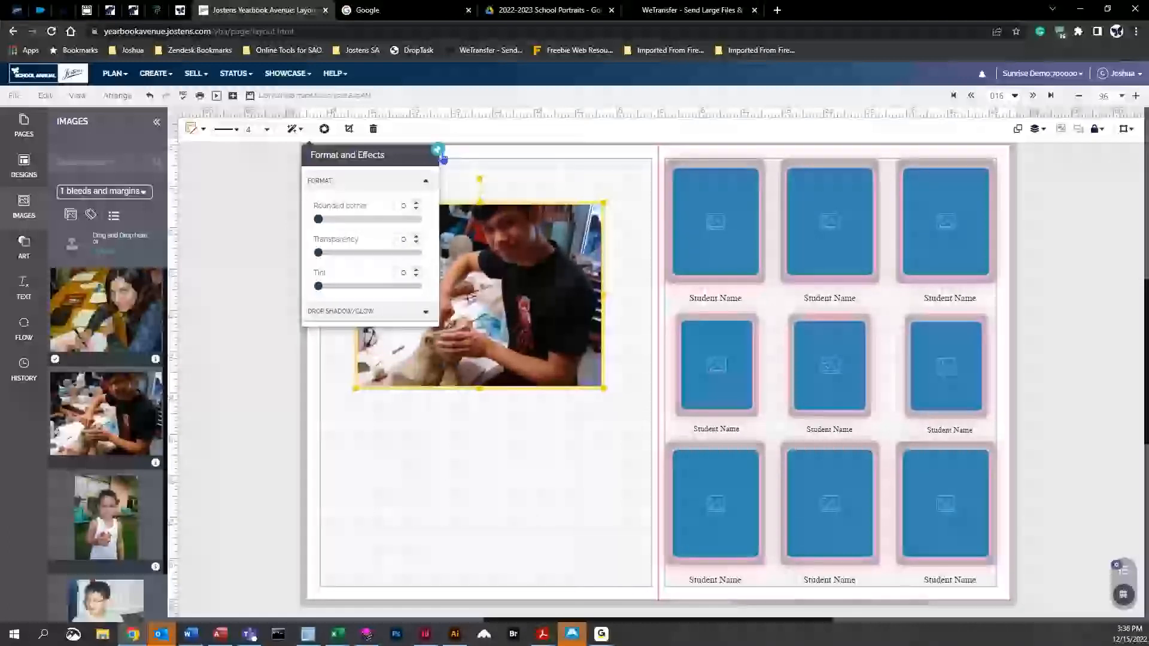
left_click_drag(407, 157, 294, 167)
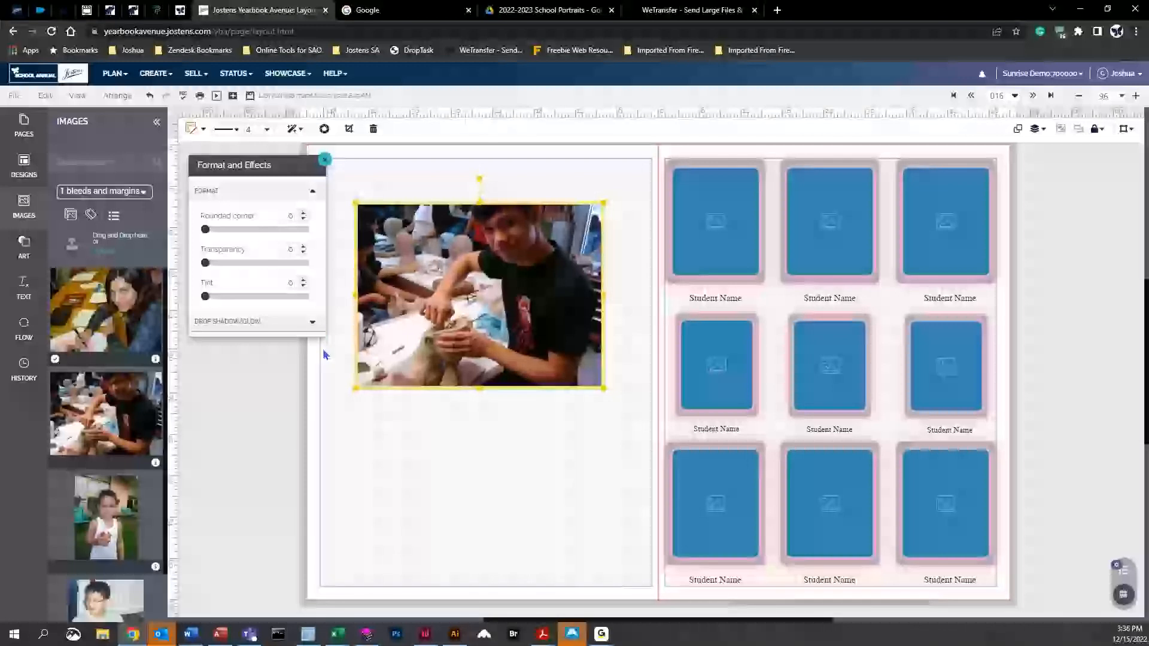
left_click_drag(234, 229, 205, 296)
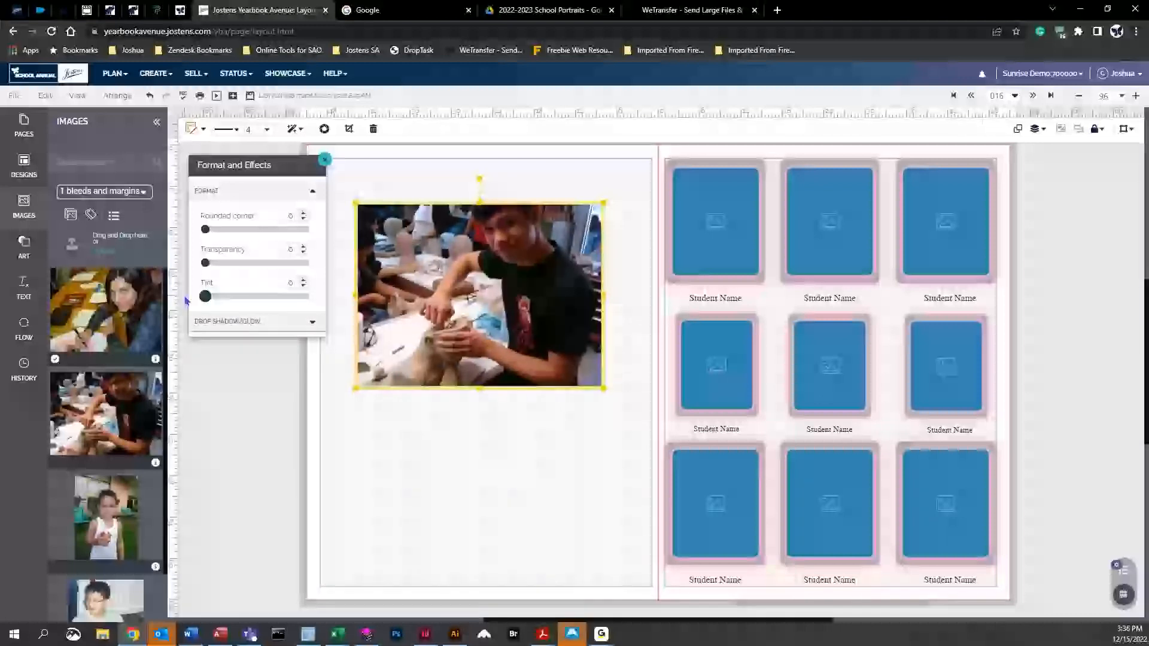
Turn on a drop shadow for the photo and color it bright red from the Freestyle palette
left_click(310, 323)
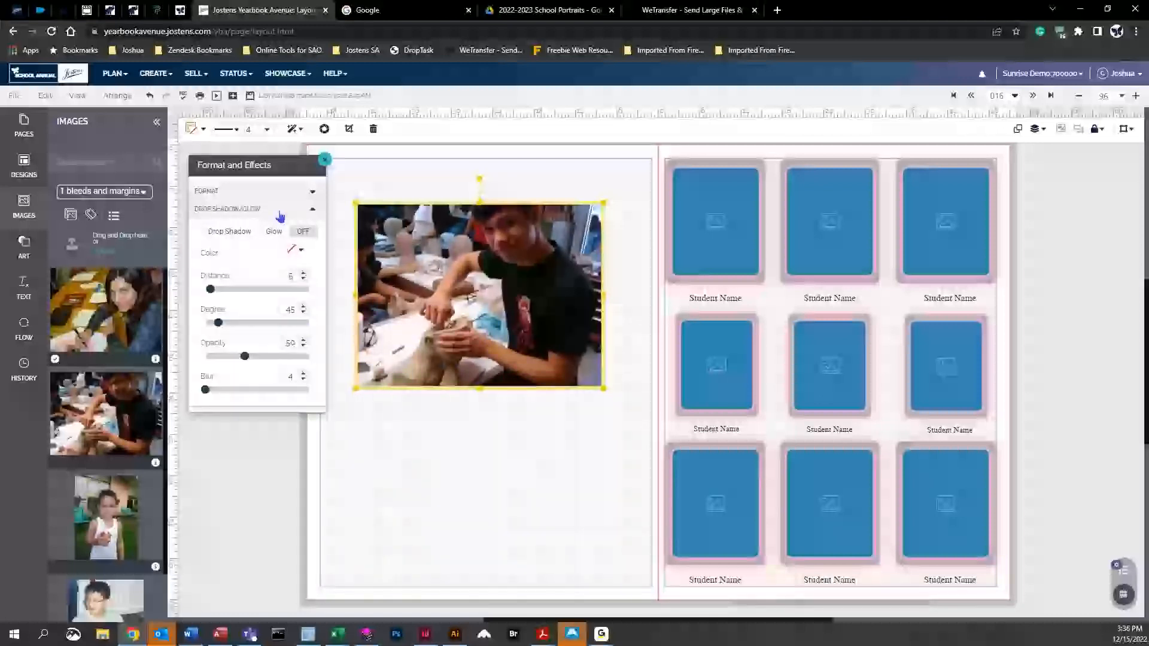
left_click(222, 235)
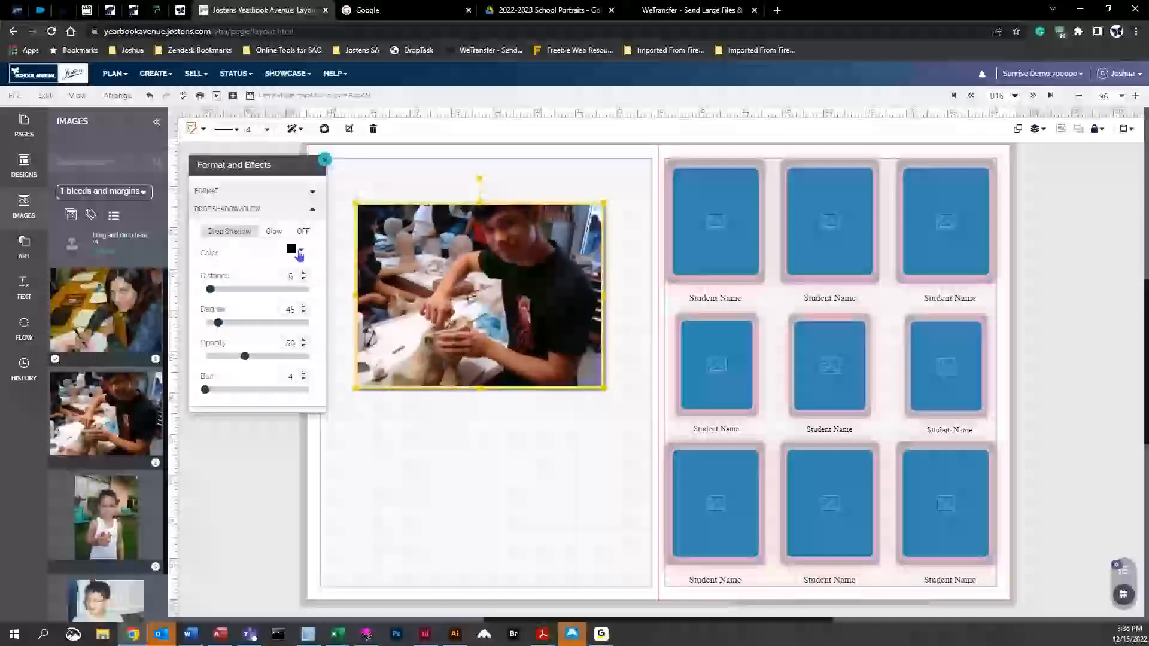
left_click(302, 252)
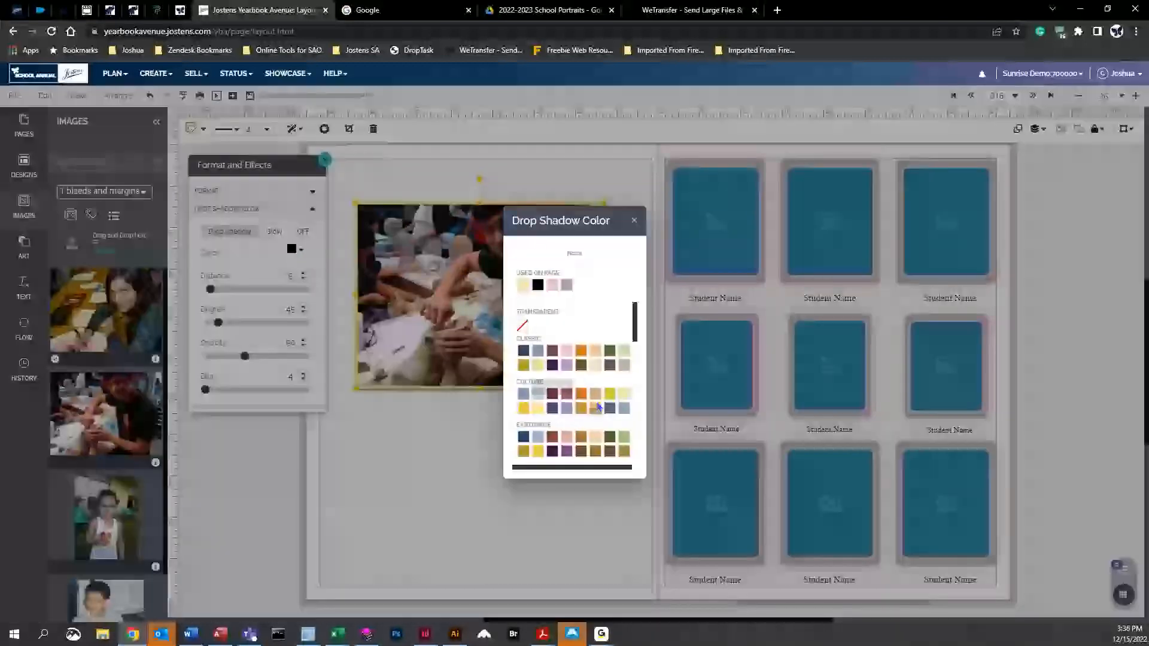
left_click_drag(636, 325, 633, 356)
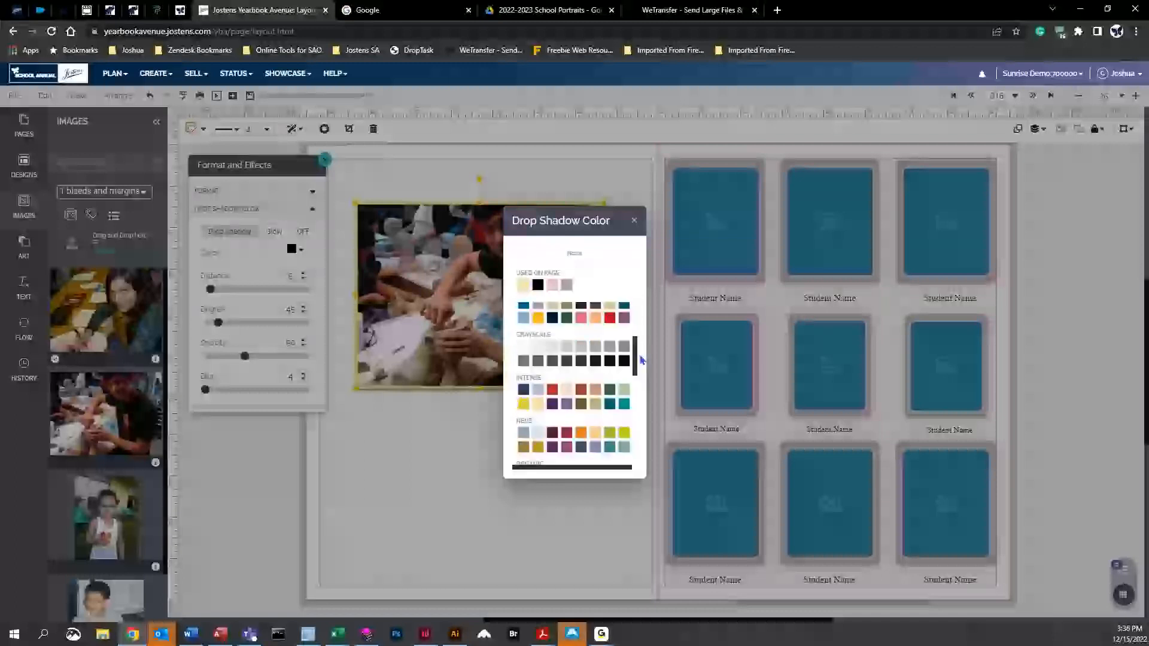
left_click(609, 328)
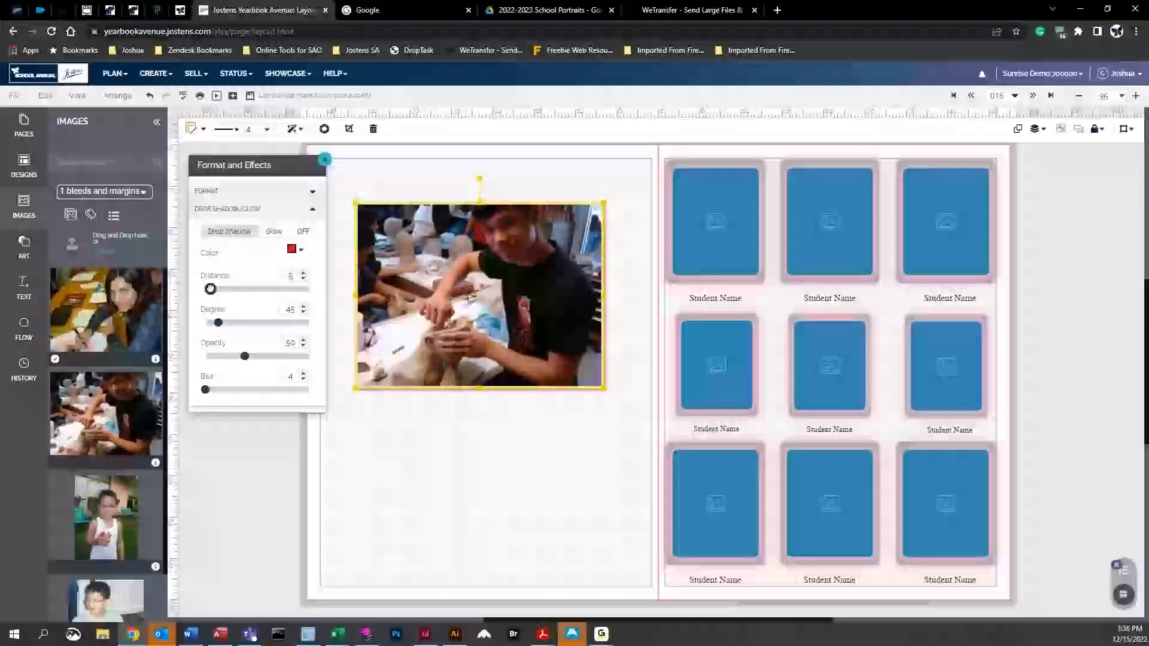
Set the drop shadow to distance 24, degree 47, opacity 49 and blur 24
left_click_drag(211, 289, 310, 290)
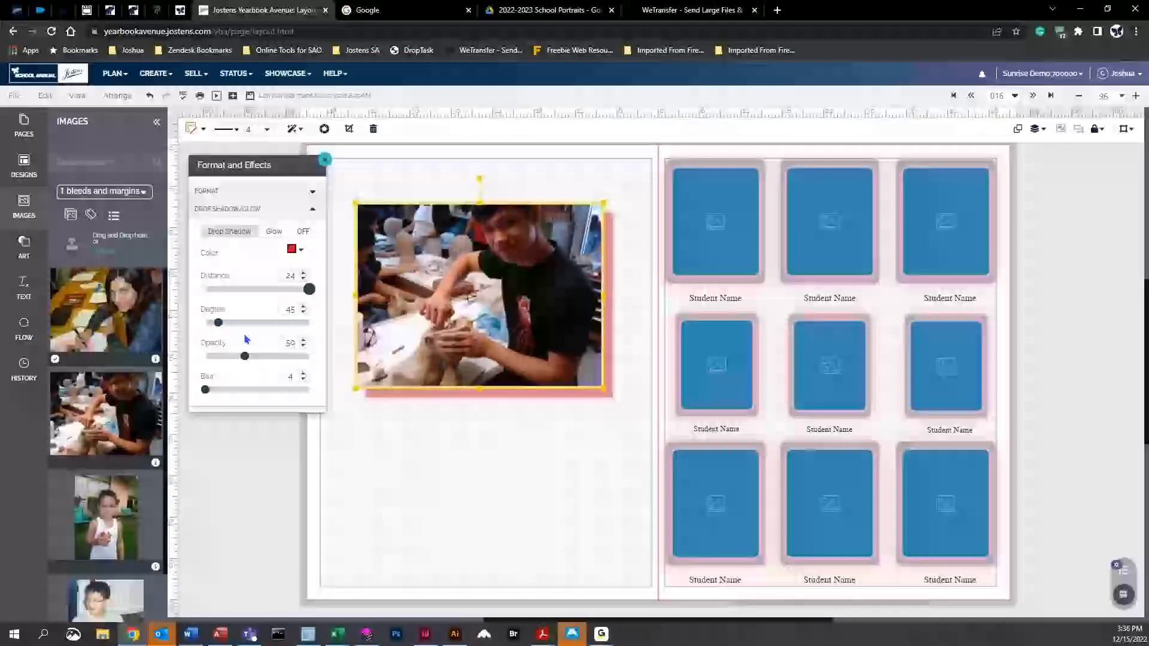
left_click_drag(219, 322, 319, 374)
left_click_drag(206, 386, 353, 410)
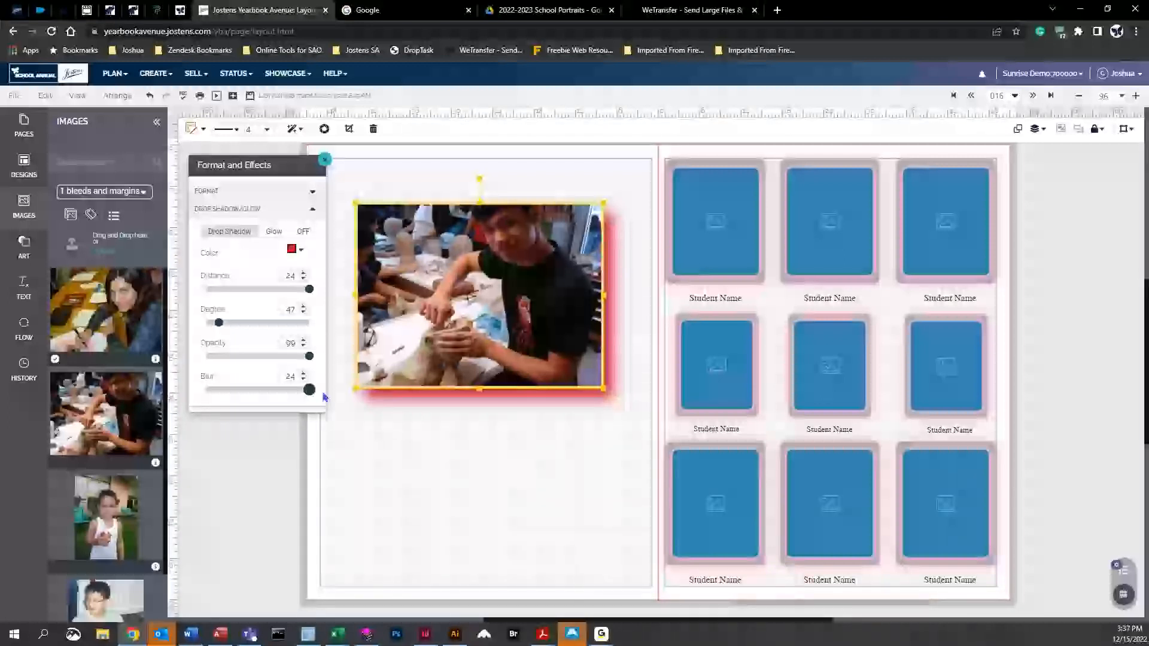
left_click_drag(310, 357, 243, 358)
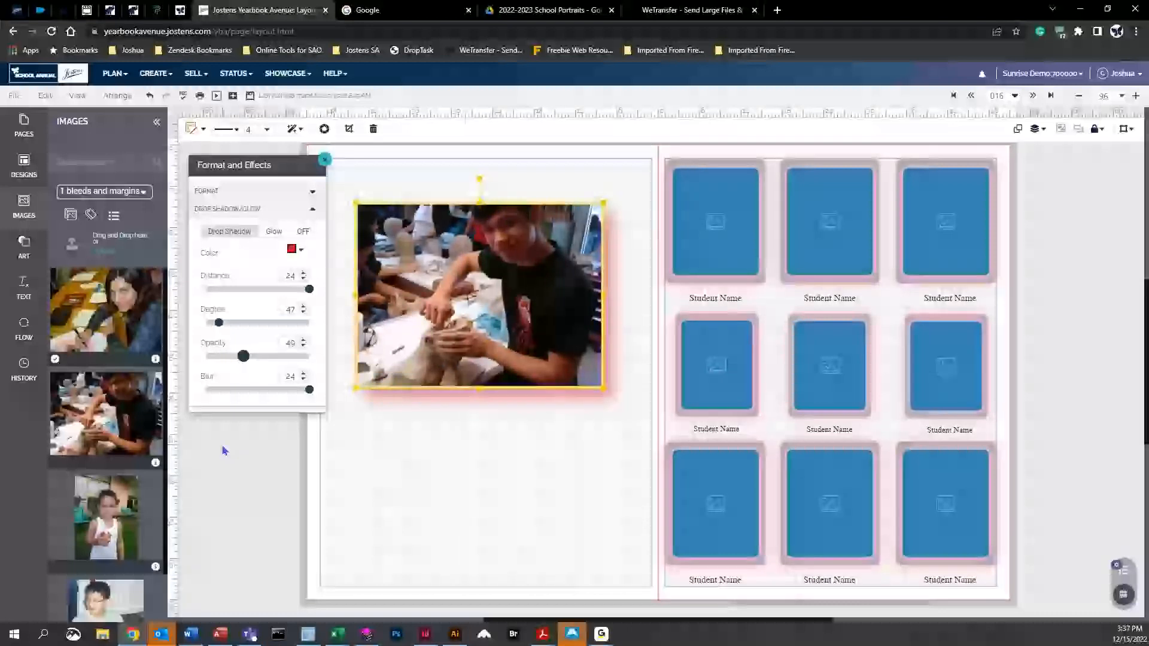
Switch the photo's effect to a glow with opacity 99 and blur 24, and close the effect settings
left_click(275, 233)
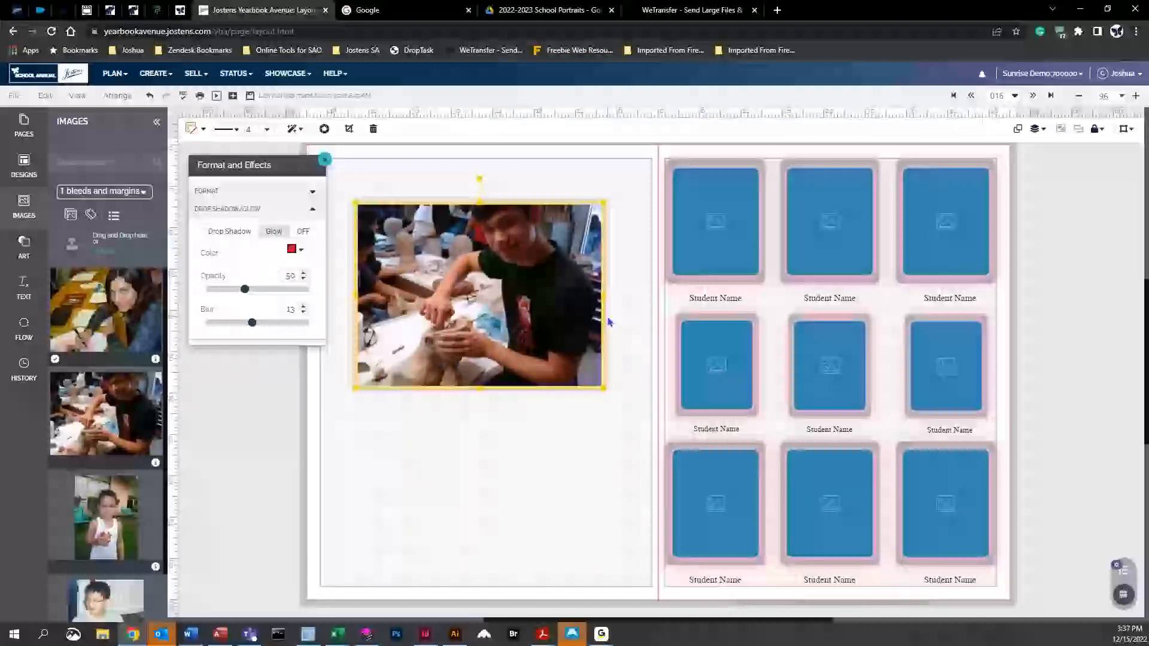
left_click_drag(245, 289, 326, 296)
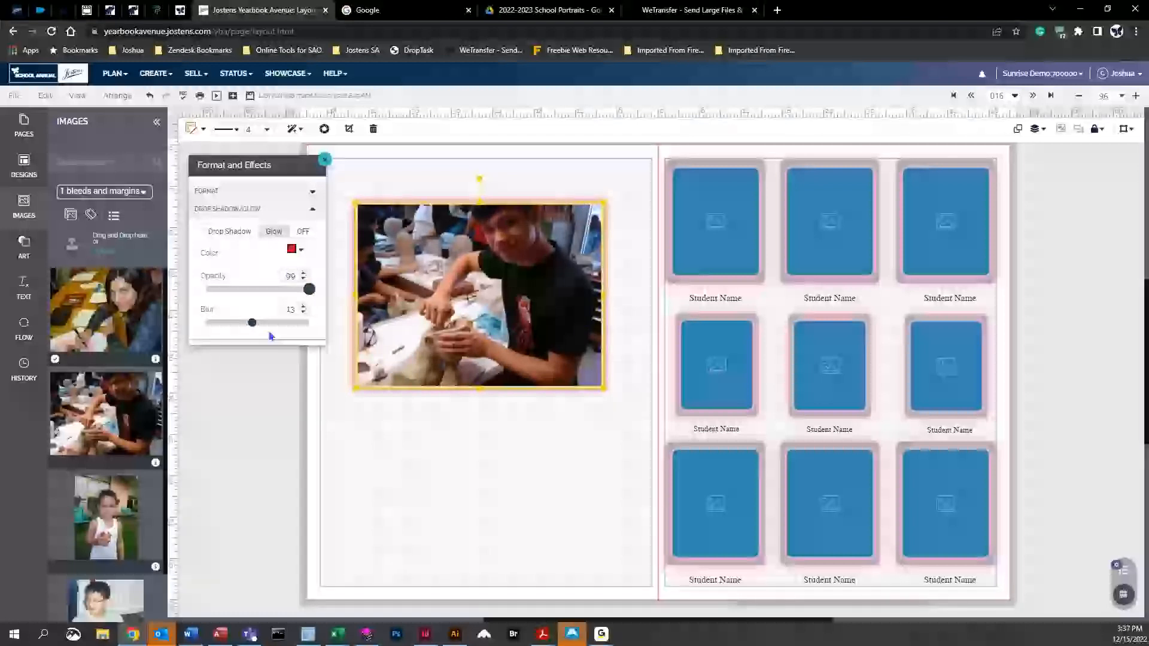
left_click_drag(252, 322, 308, 323)
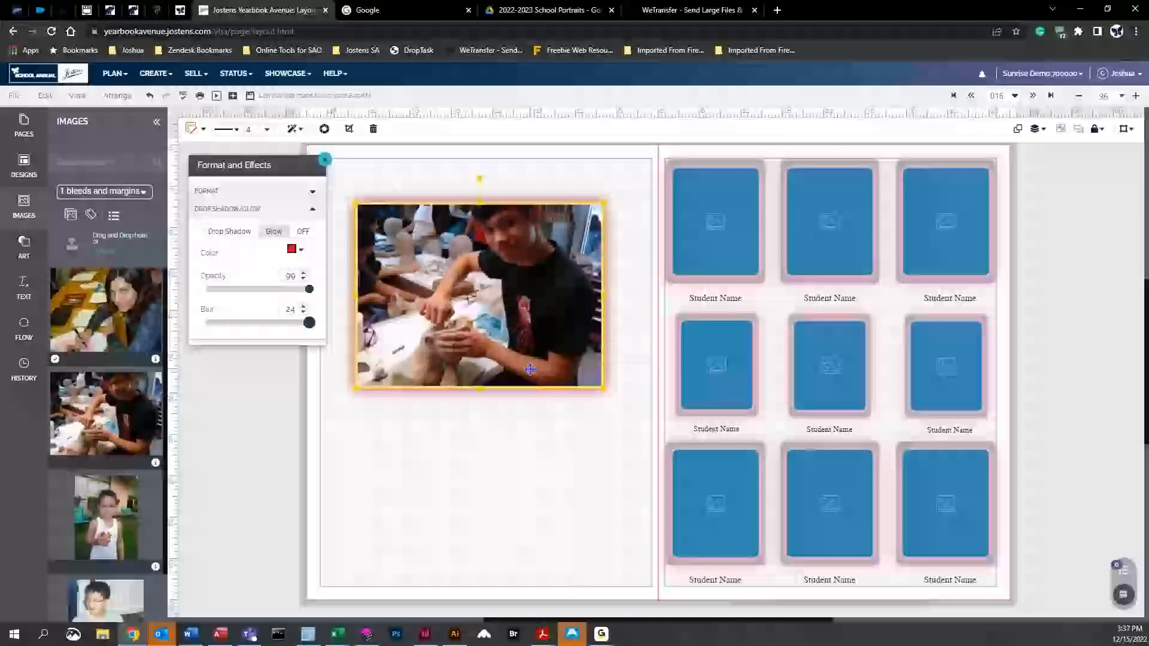
left_click(324, 160)
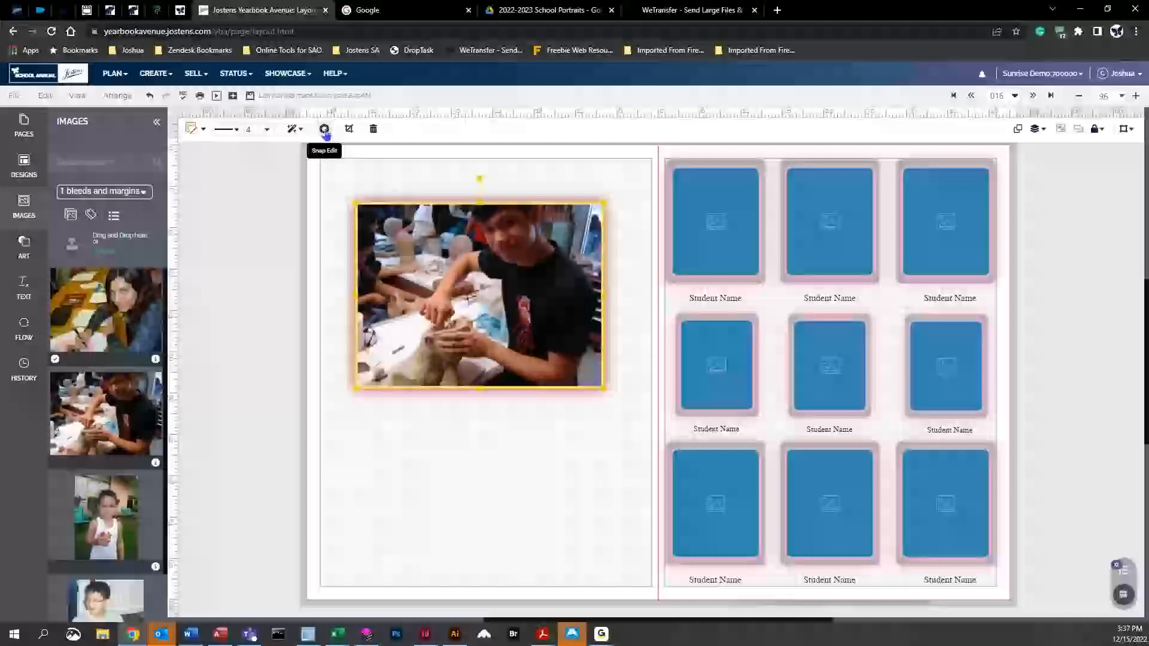
Open the photo in Snap Edit and try the B & W and Sepia filters, leaving both turned off
left_click(325, 131)
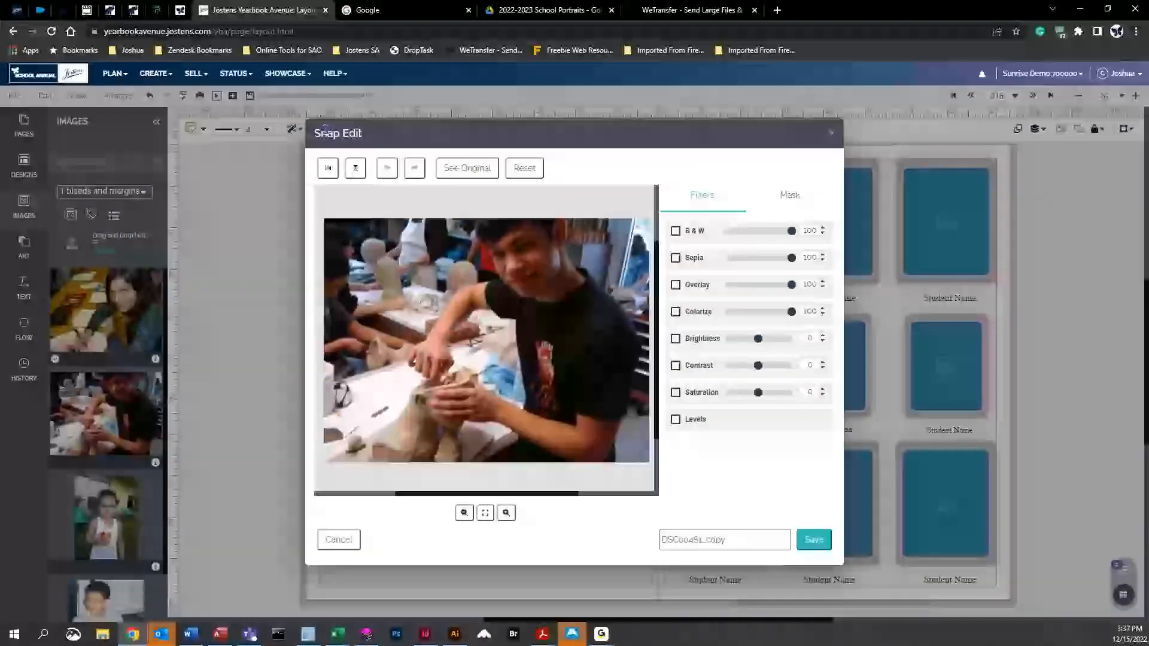
left_click(675, 231)
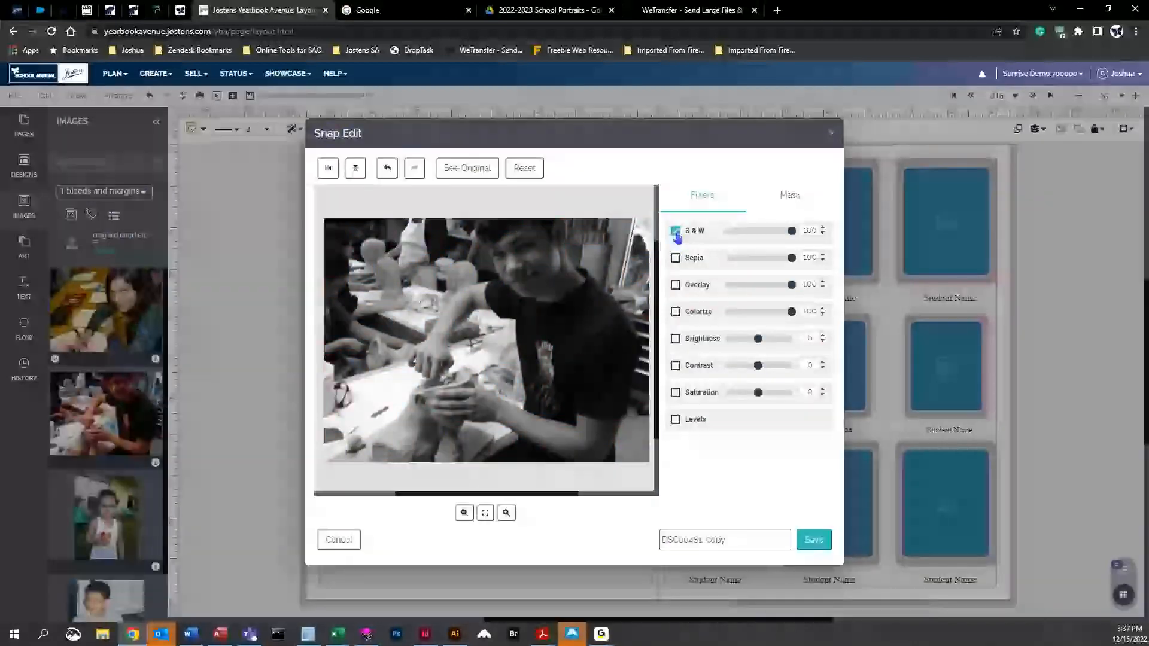
left_click(676, 258)
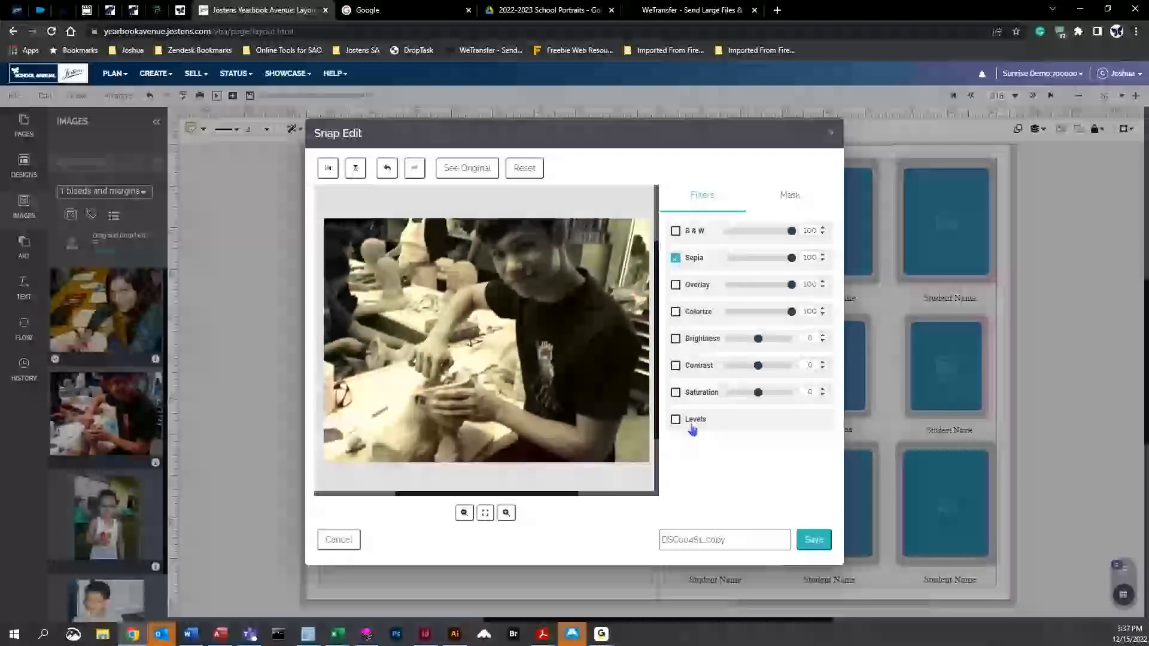
left_click(675, 258)
Try brightness 18, contrast 16 and saturation -32 on the photo, and turn all three adjustments off again
left_click_drag(762, 335, 747, 392)
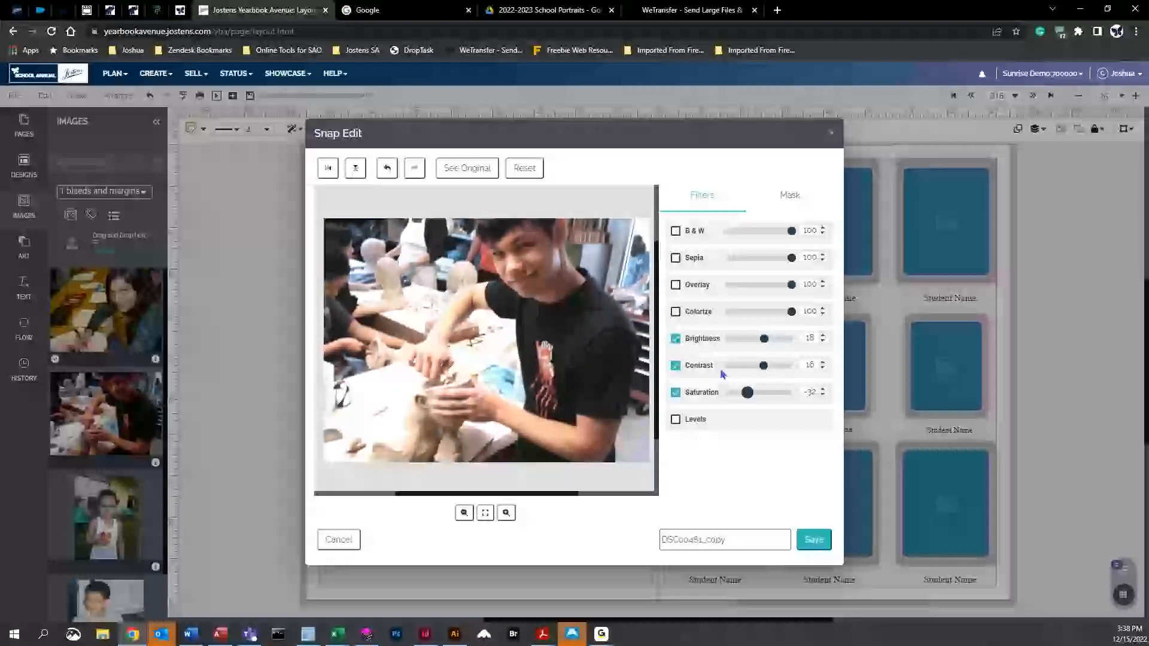
left_click(676, 393)
left_click(676, 365)
left_click(675, 339)
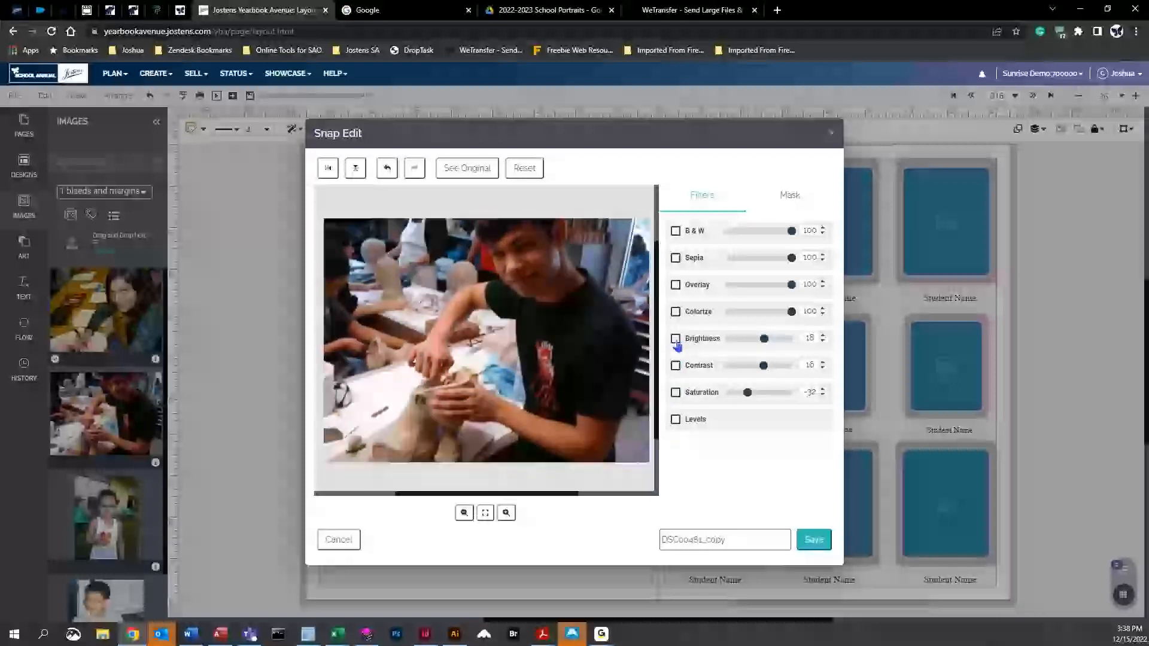
Use the mask's plain Eraser to erase a narrow strip of background along the left side of the boy, down to the photo's lower-left corner
left_click(788, 196)
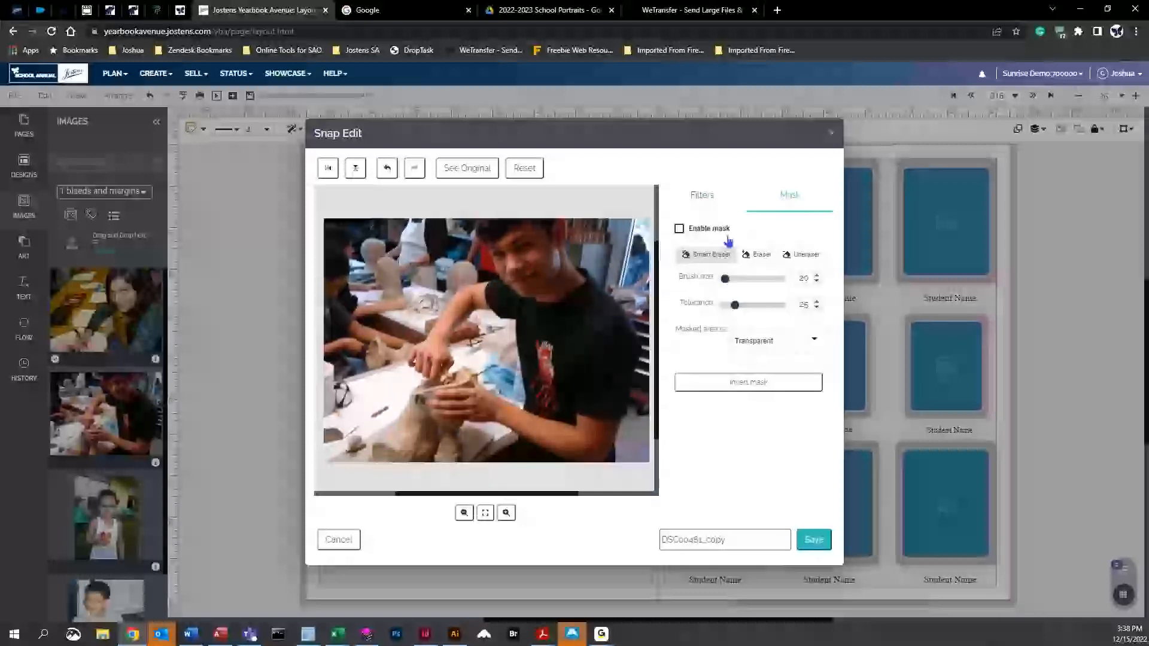
left_click(754, 255)
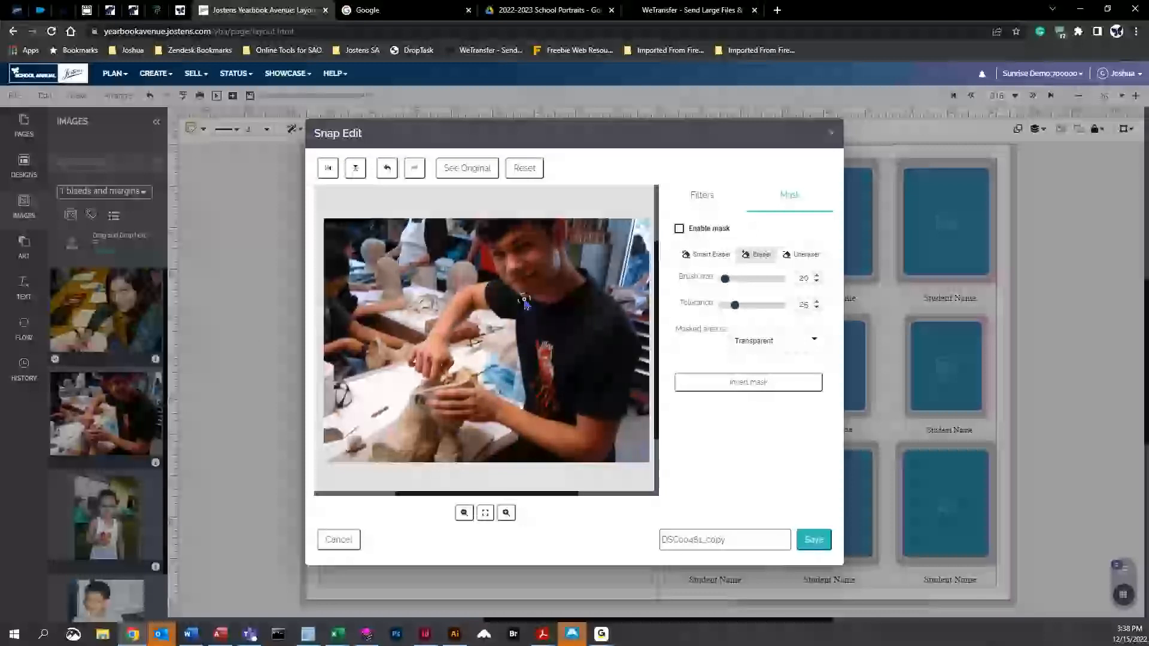
left_click(469, 232)
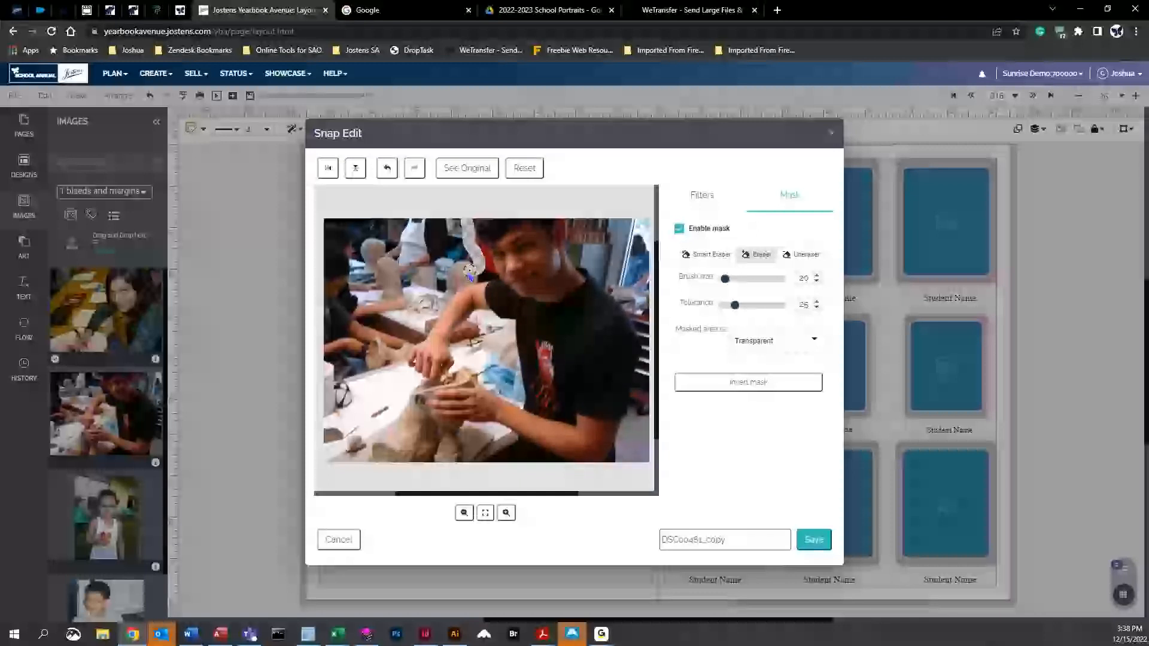
mouse_move(443, 285)
left_mouse_down()
mouse_move(393, 358)
mouse_move(383, 421)
mouse_move(324, 482)
left_mouse_up()
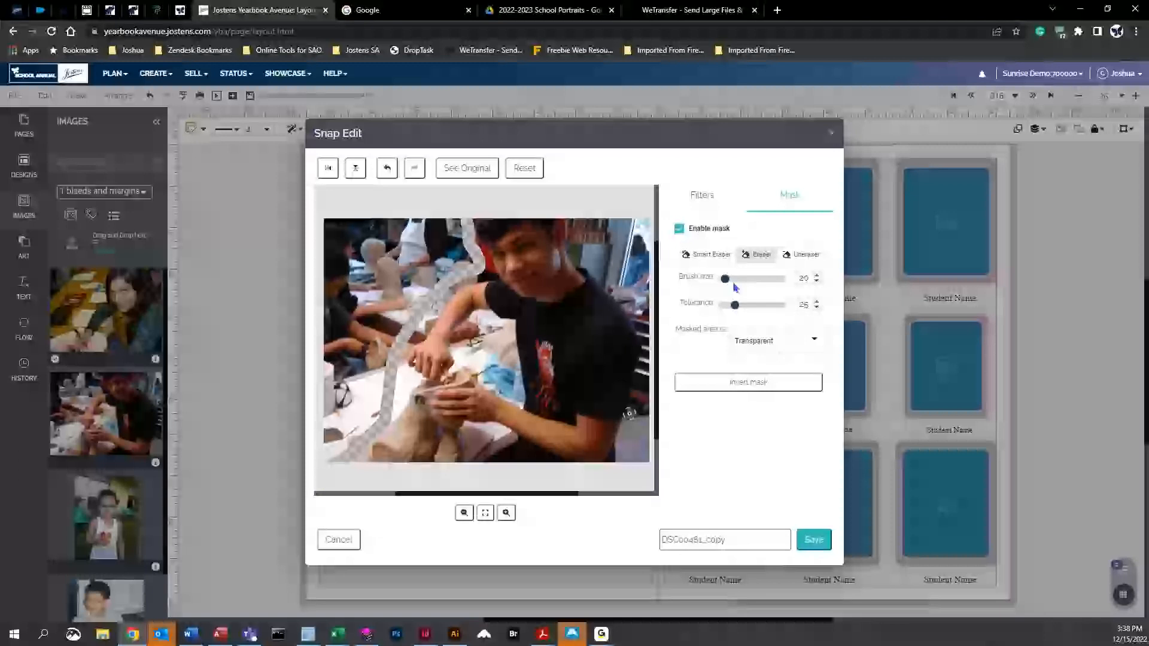
Set the eraser brush size to 138, erase the background left of the boy and at the upper right, and save the masked copy
left_click_drag(738, 278, 765, 279)
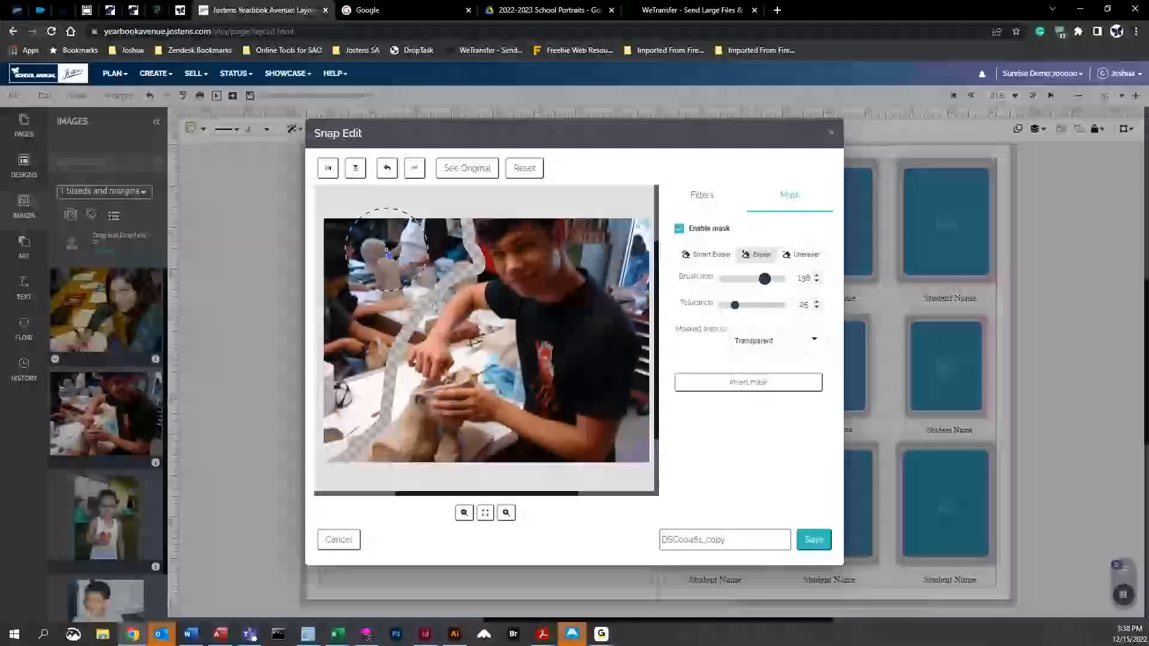
left_click(426, 240)
mouse_move(426, 240)
left_mouse_down()
mouse_move(352, 355)
mouse_move(326, 431)
mouse_move(354, 253)
mouse_move(343, 238)
mouse_move(381, 240)
left_mouse_up()
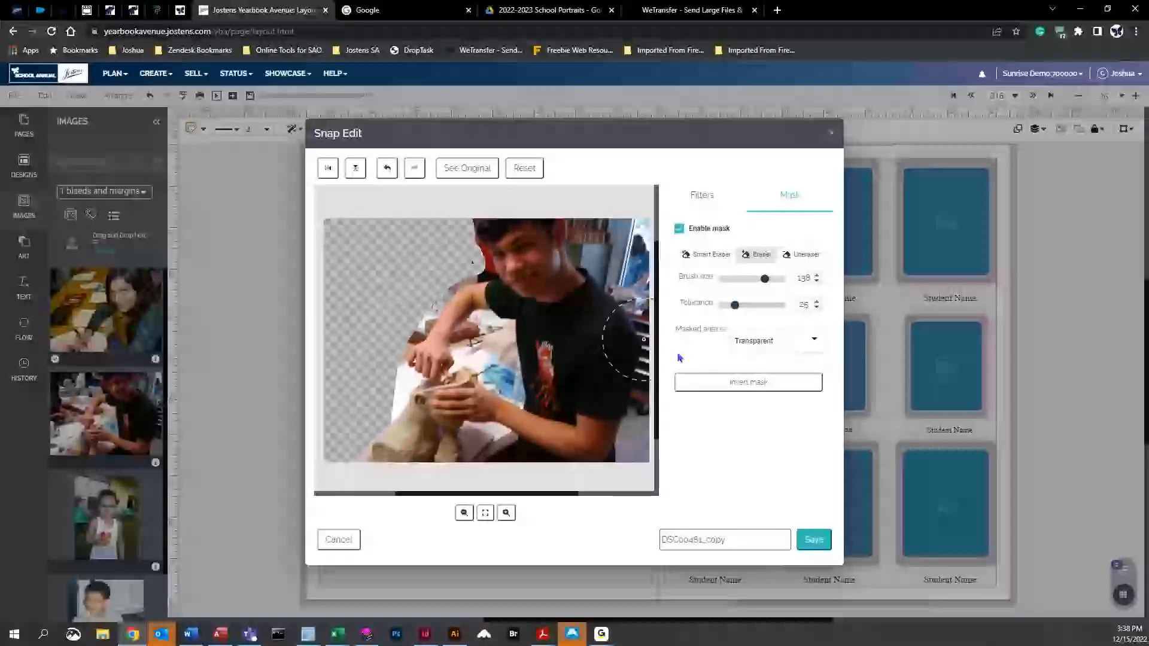
mouse_move(623, 237)
left_mouse_down()
mouse_move(599, 254)
mouse_move(616, 230)
mouse_move(642, 256)
mouse_move(639, 299)
left_mouse_up()
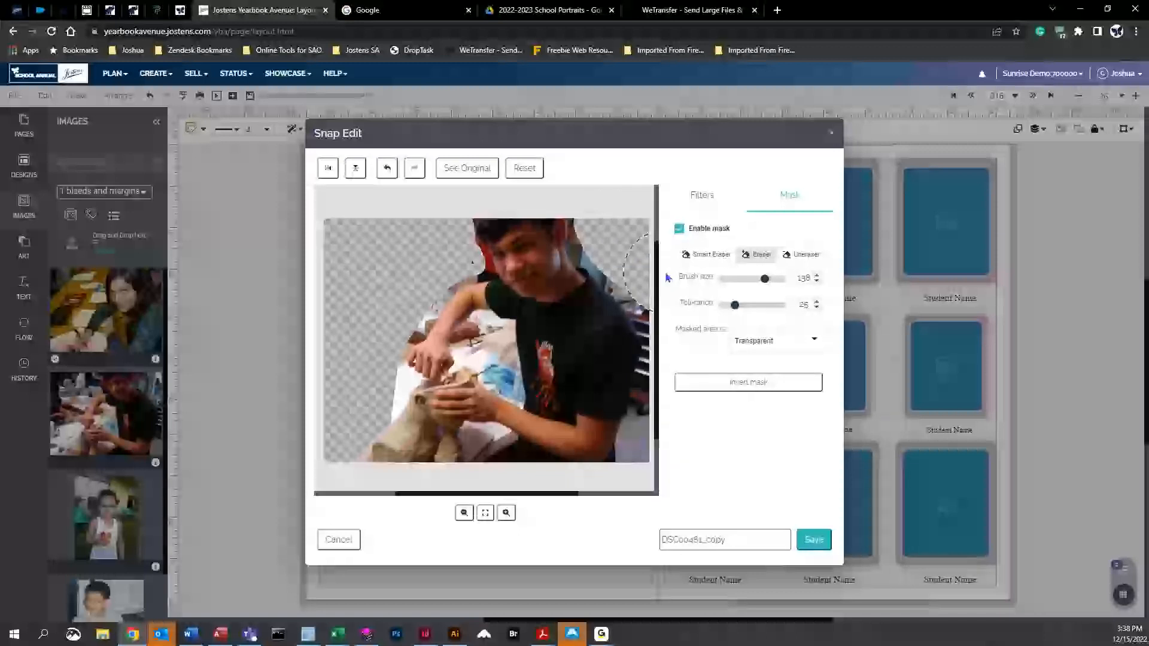
left_click(814, 540)
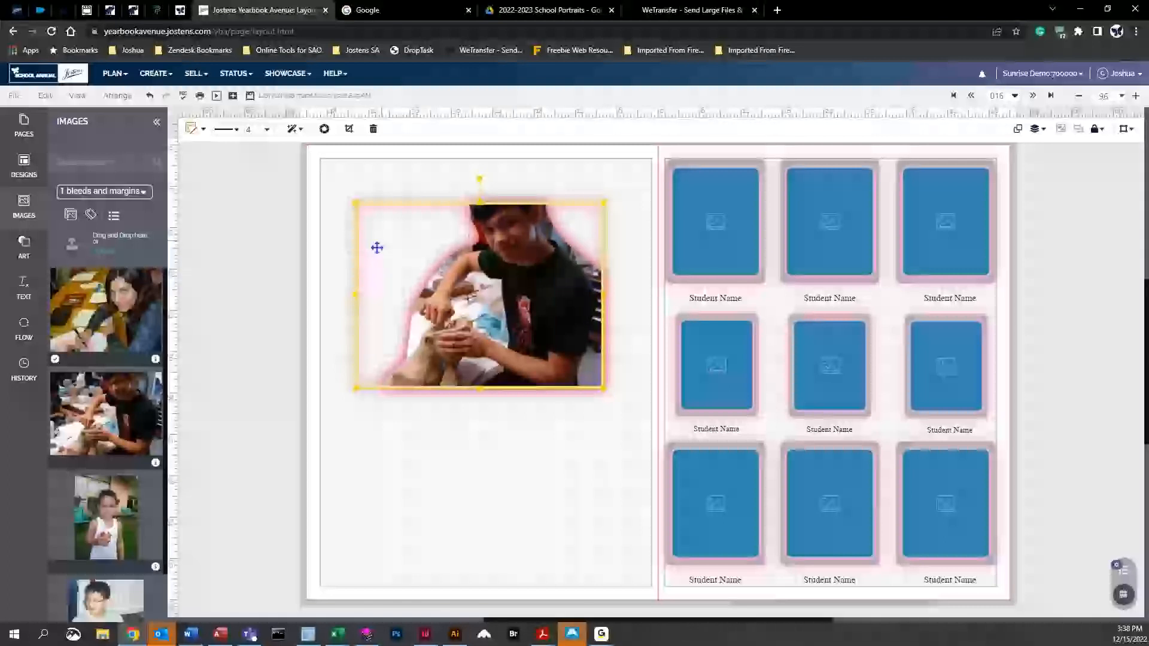
Place the photo of the girl on the left page below the masked photo and send it to the back
left_click_drag(59, 368, 446, 541)
left_click(552, 394)
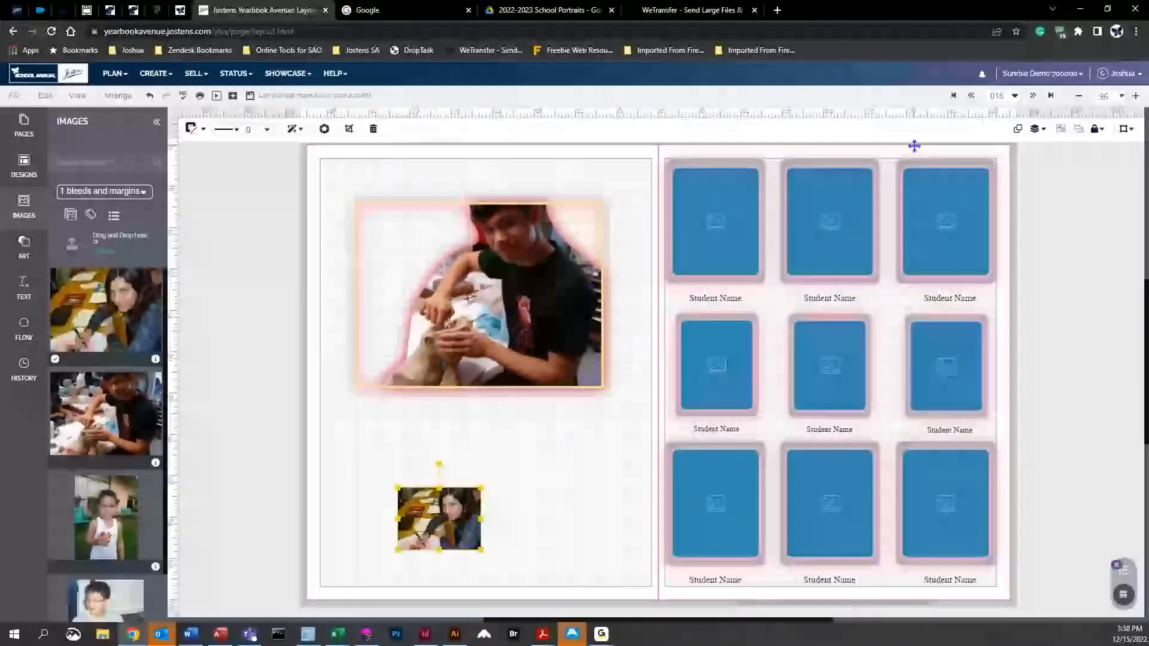
left_click(1035, 129)
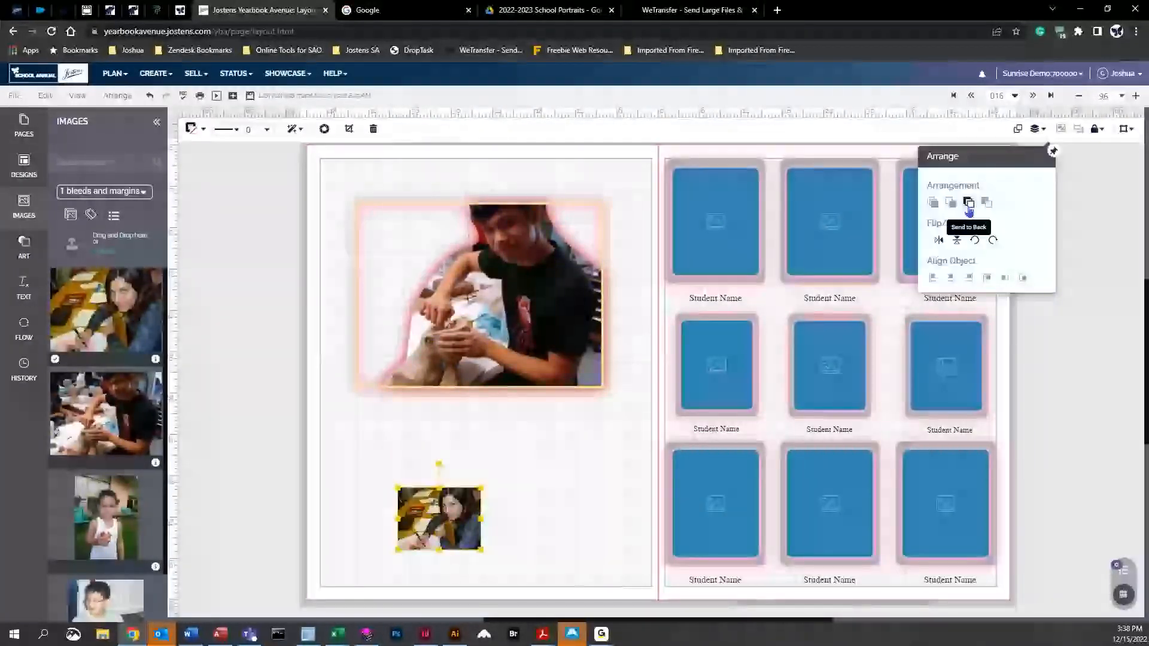
Move the girl's photo behind the masked photo's upper-right corner, and shift the masked photo slightly up and to the right
left_click_drag(435, 501, 556, 253)
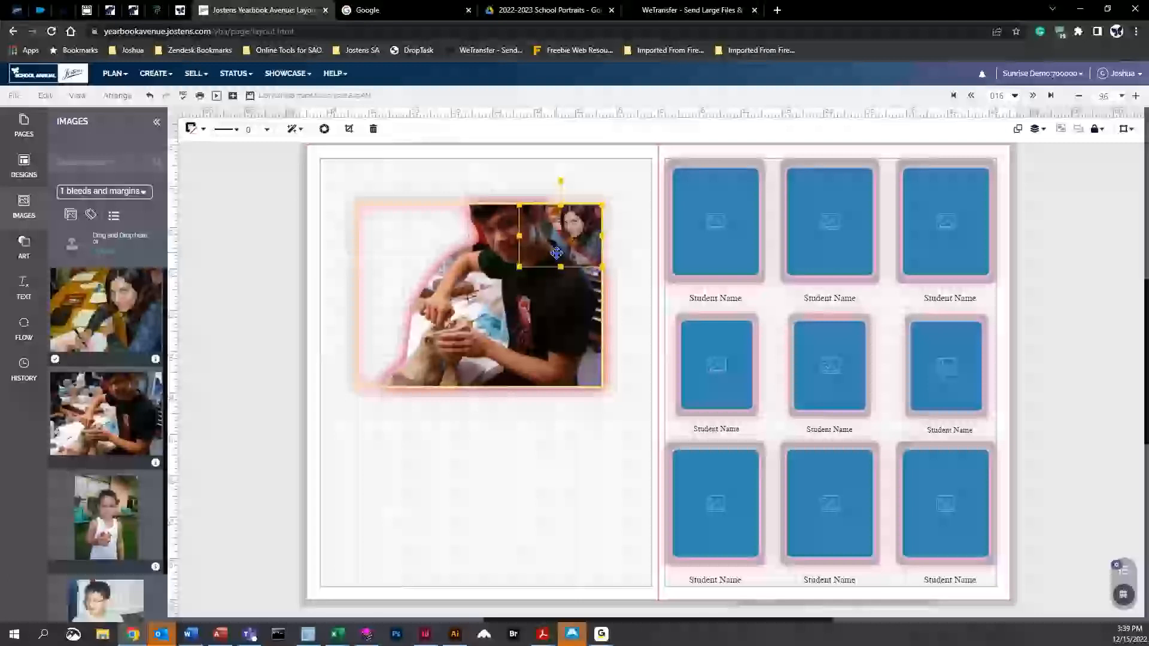
left_click(458, 422)
left_click(595, 224)
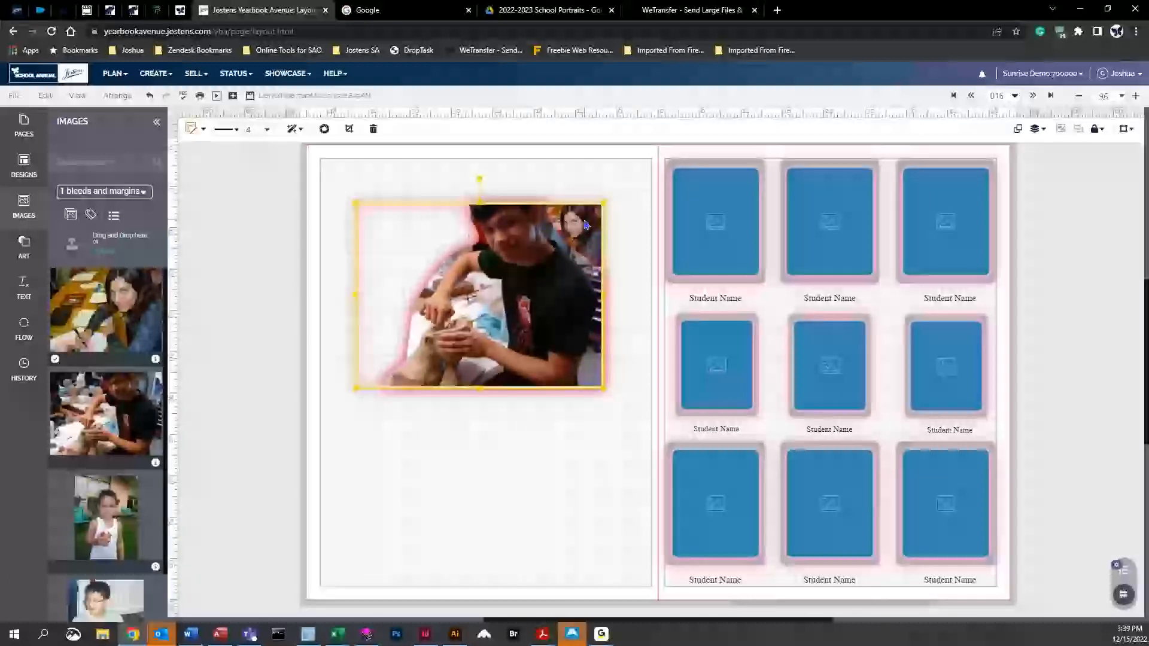
mouse_move(538, 264)
left_mouse_down()
mouse_move(562, 261)
mouse_move(637, 309)
mouse_move(675, 240)
mouse_move(593, 275)
mouse_move(547, 260)
mouse_move(547, 273)
left_mouse_up()
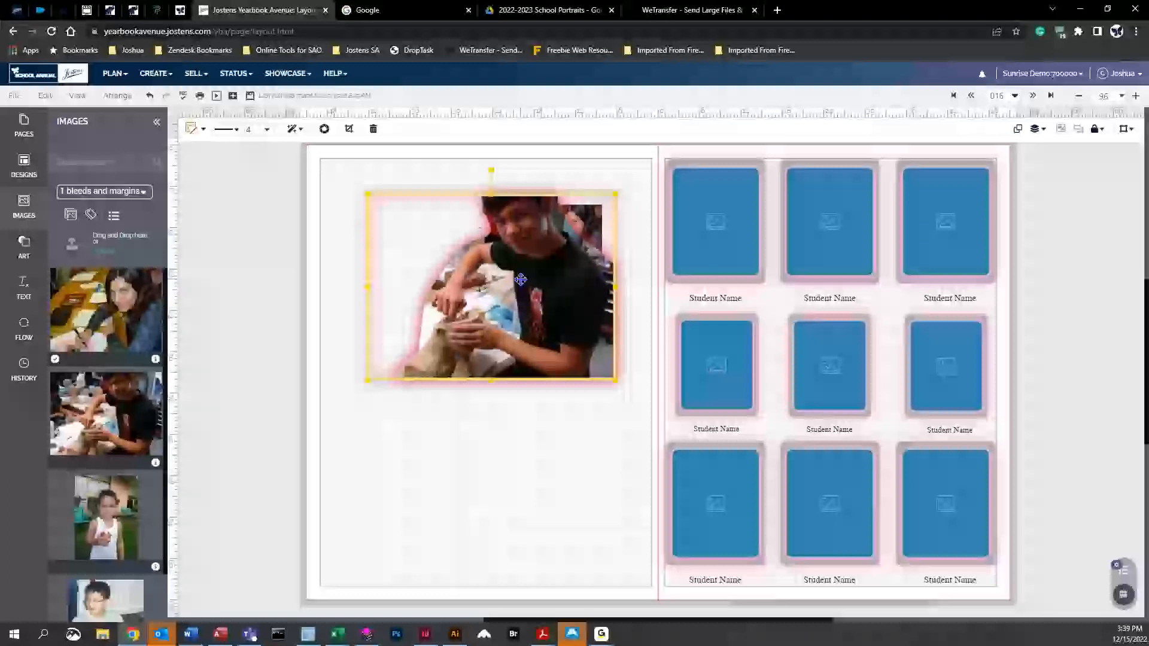
Place the original photo of the boy below the masked one and enlarge it to fill the space there
left_click_drag(115, 411, 474, 507)
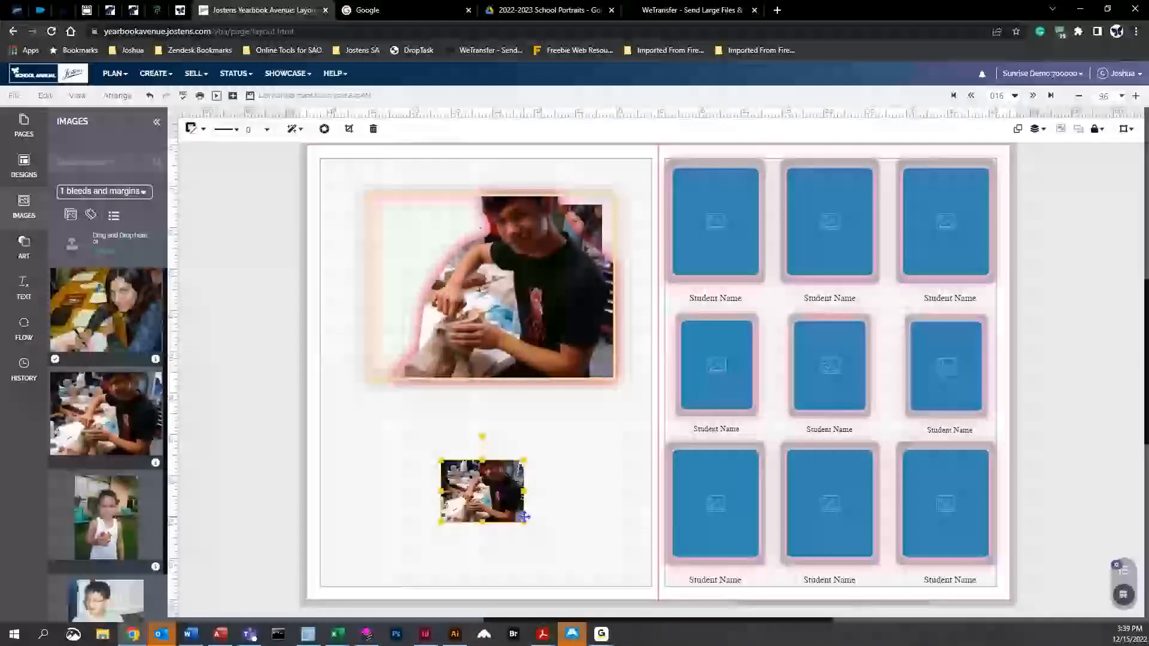
left_click_drag(558, 517, 511, 455)
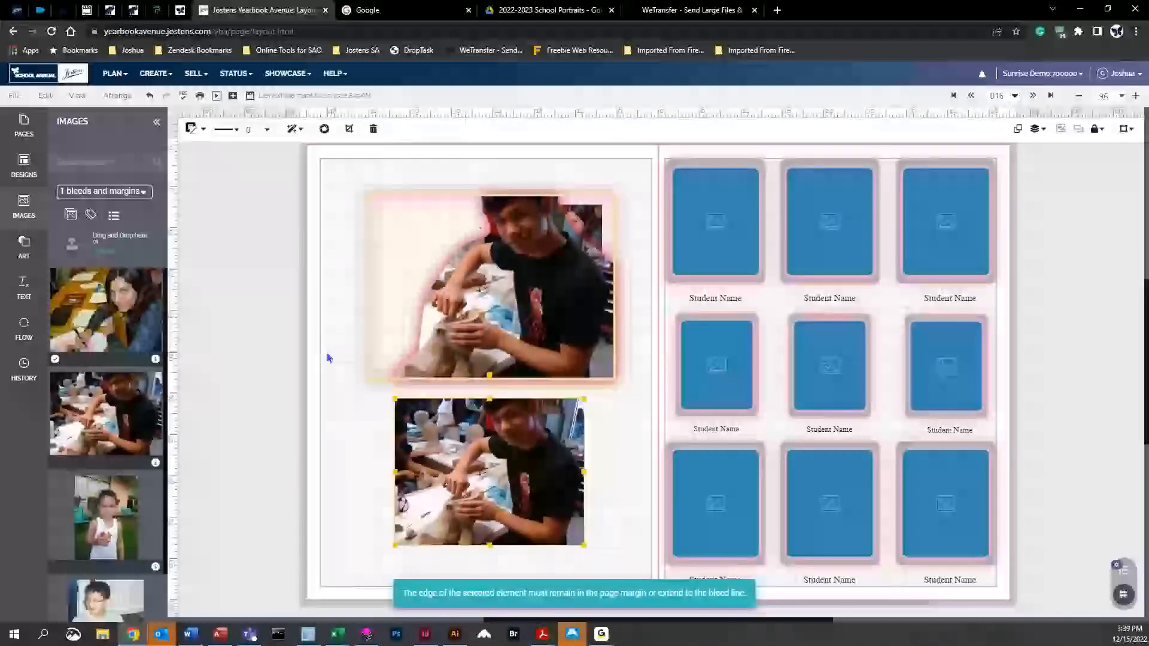
left_click(328, 353)
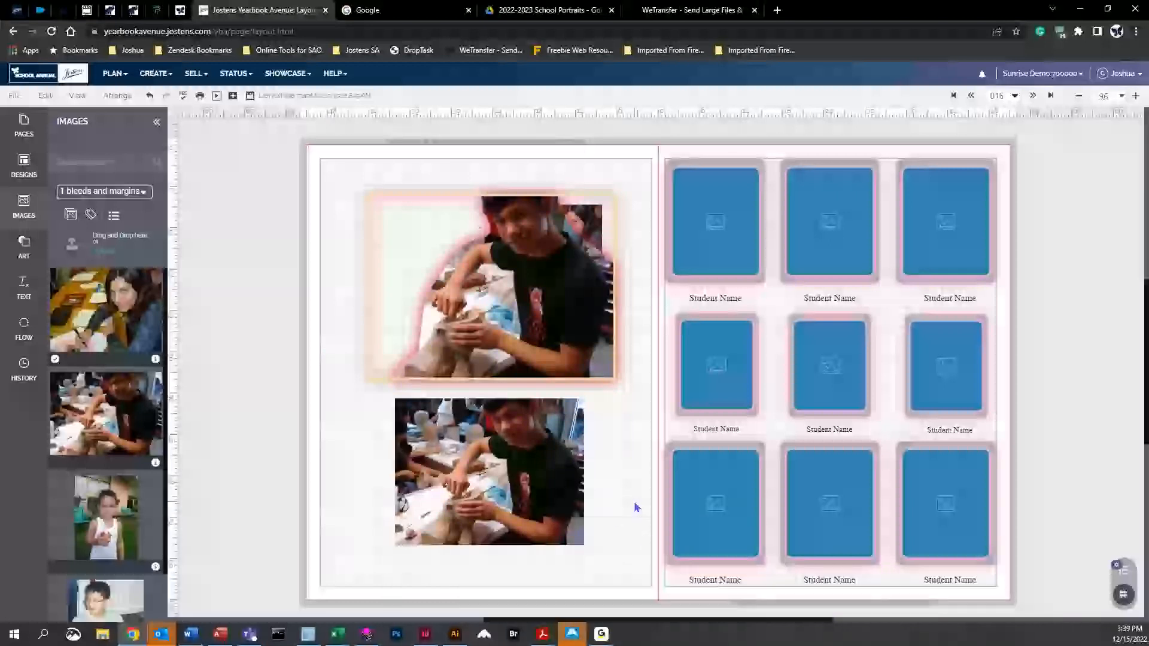
Reopen the masked photo in Snap Edit, disable its mask, and save the image
left_click(508, 266)
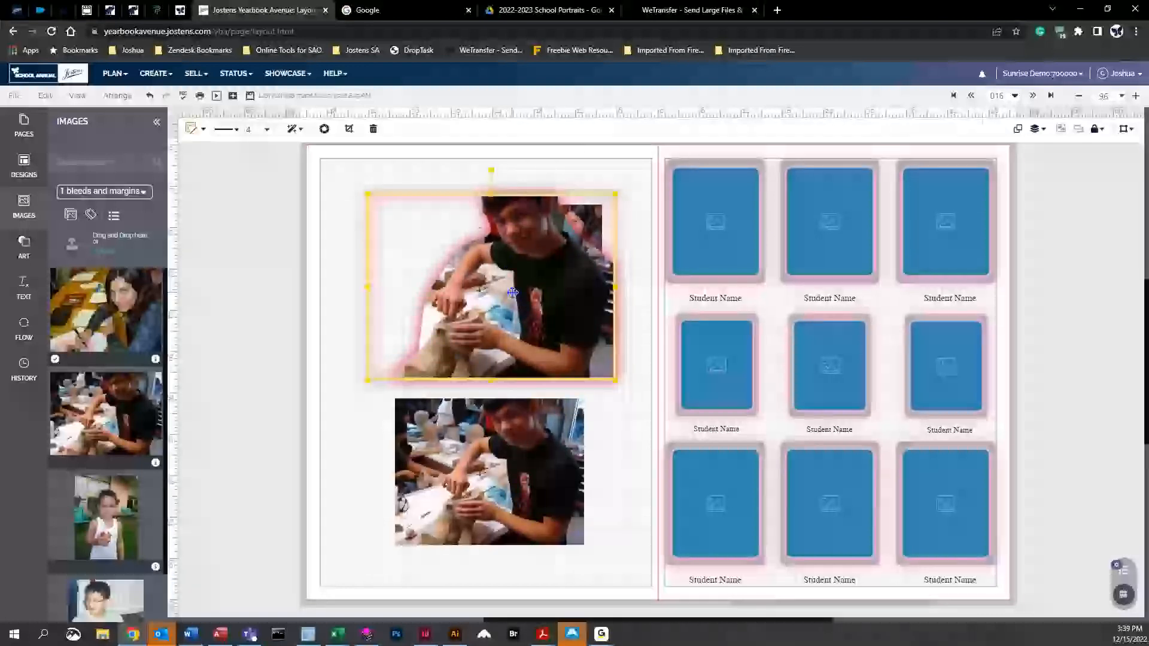
left_click(324, 129)
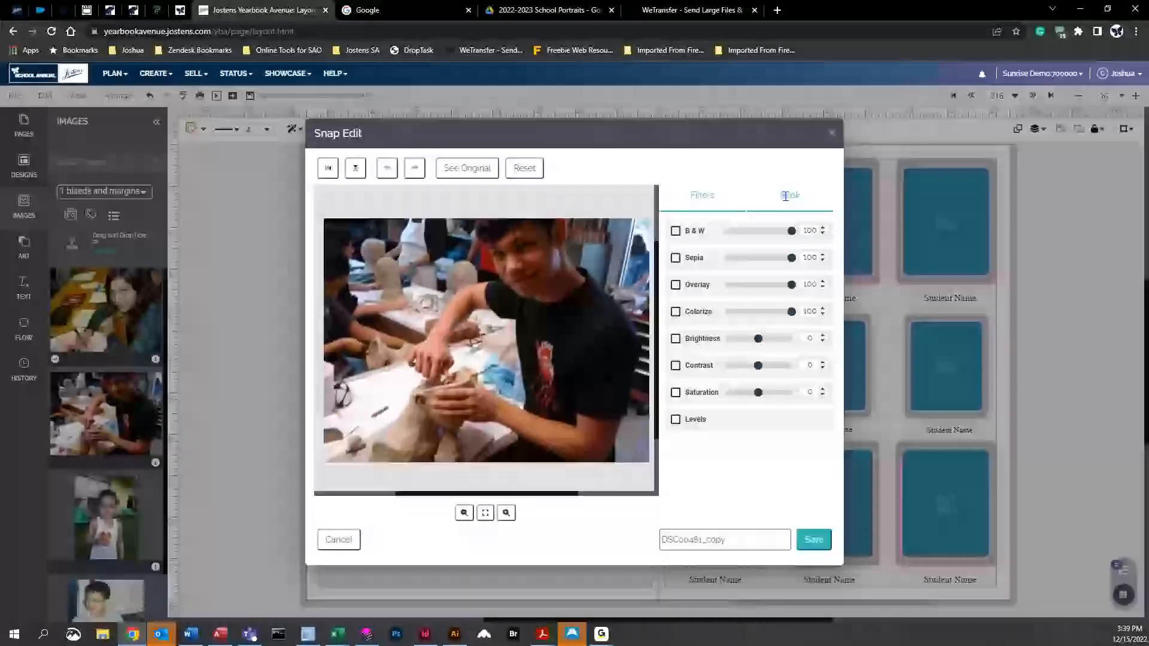
left_click(789, 198)
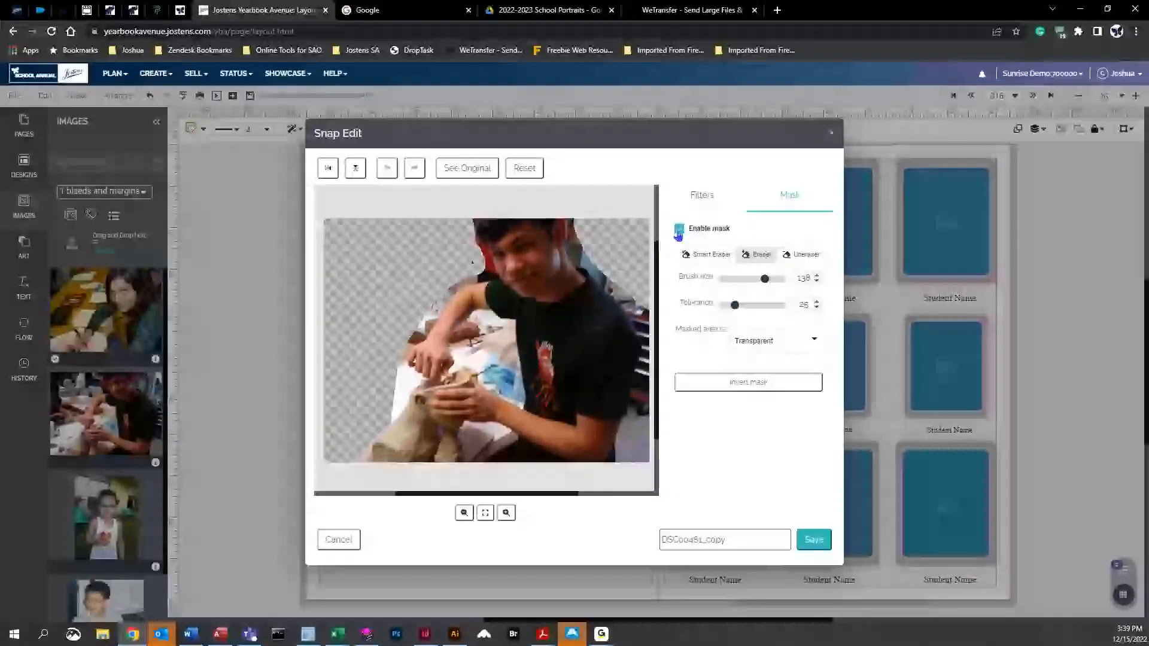
left_click(679, 229)
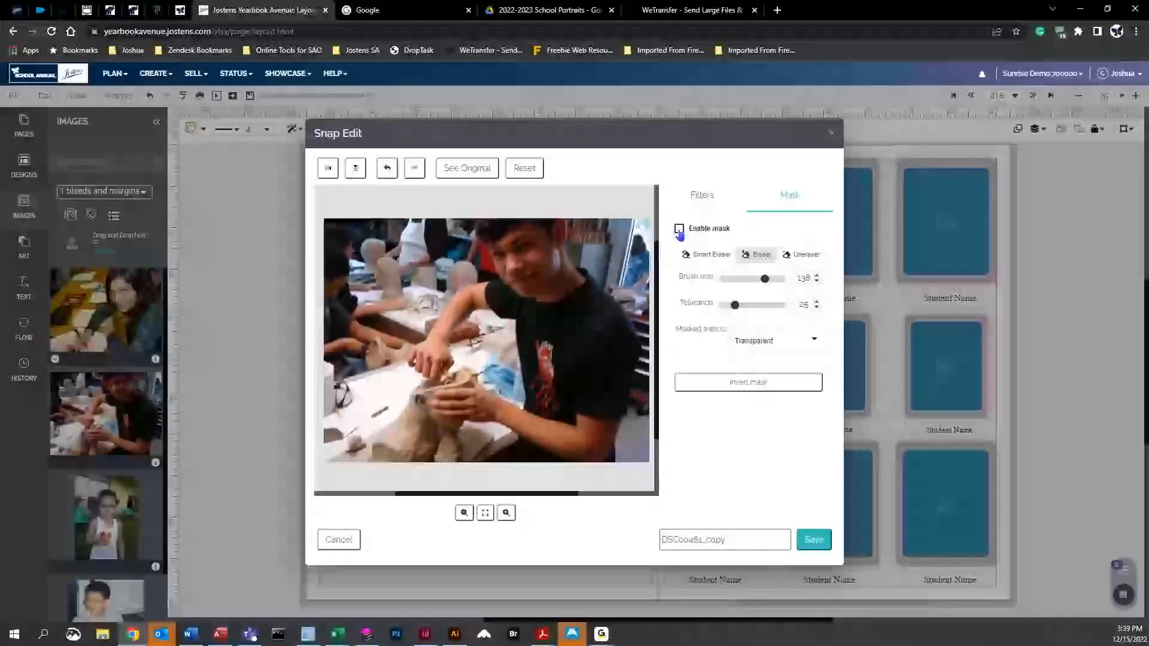
left_click(814, 540)
Move the bordered photo to the upper part of the left page, covering the girl's photo, and move the second photo up beneath it
left_click_drag(507, 284, 409, 337)
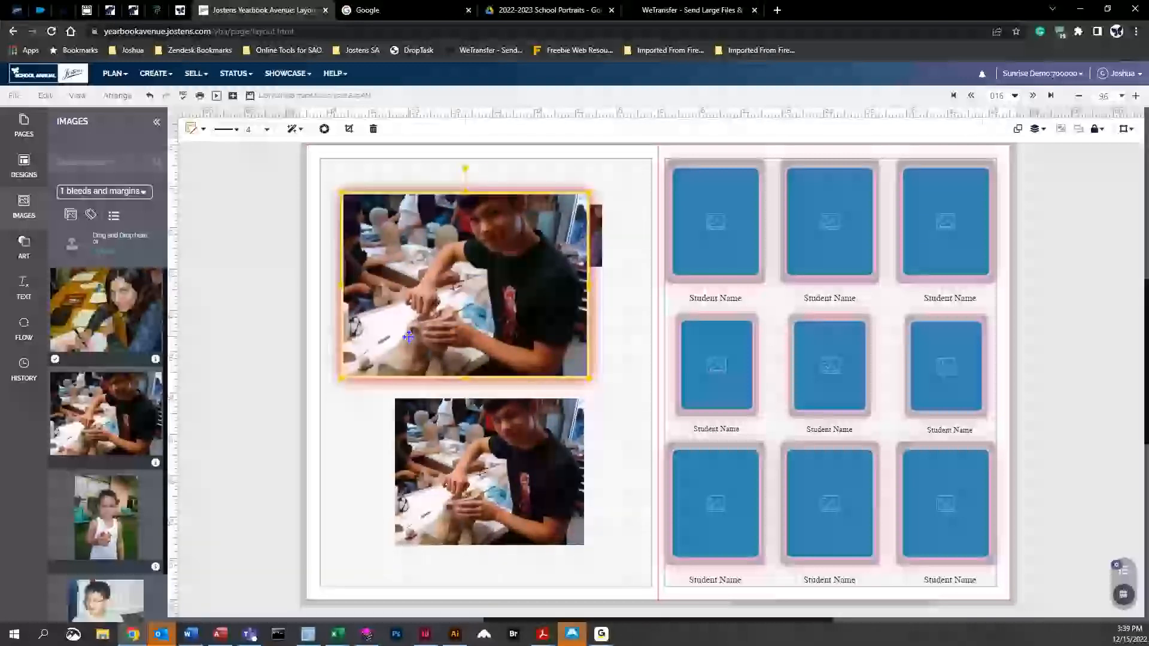
mouse_move(435, 310)
left_mouse_down()
mouse_move(458, 291)
mouse_move(459, 317)
left_mouse_up()
left_click_drag(489, 473, 490, 454)
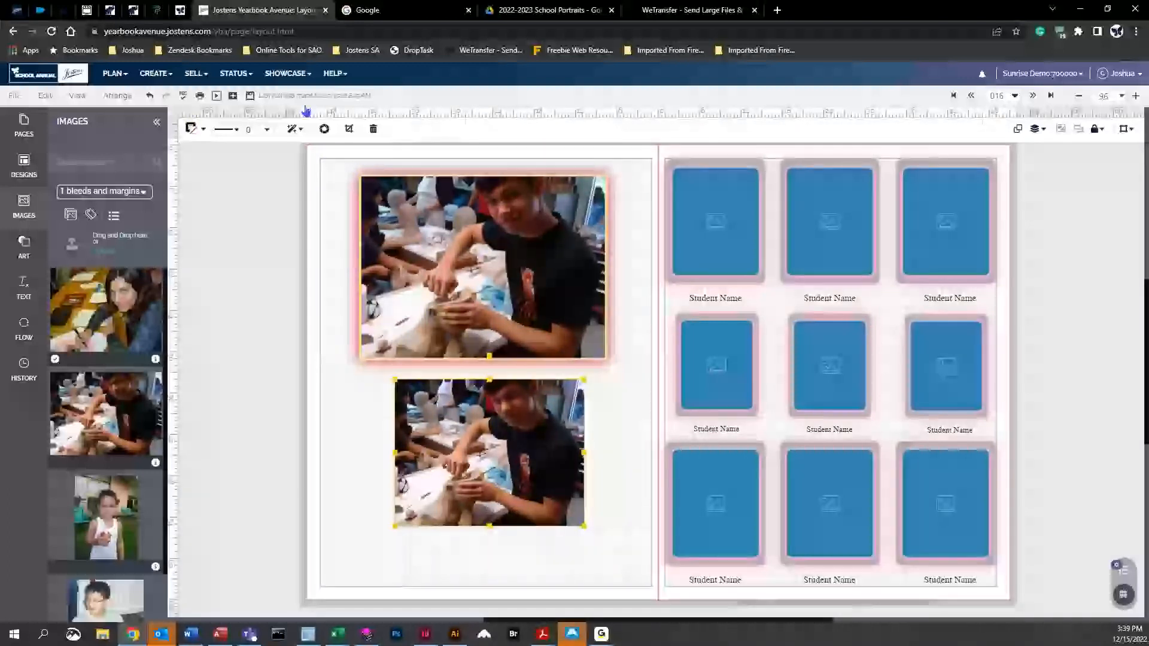
Crop the lower photo by enlarging the image within its frame so the boy fills more of it
left_click(349, 129)
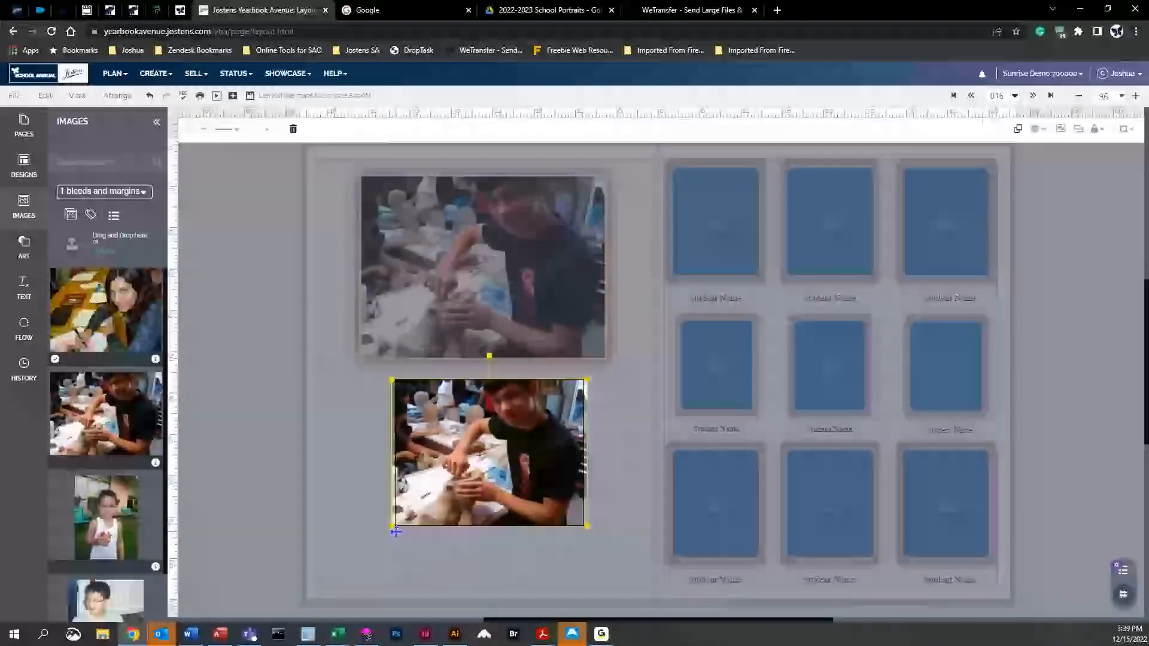
left_click_drag(392, 466, 313, 515)
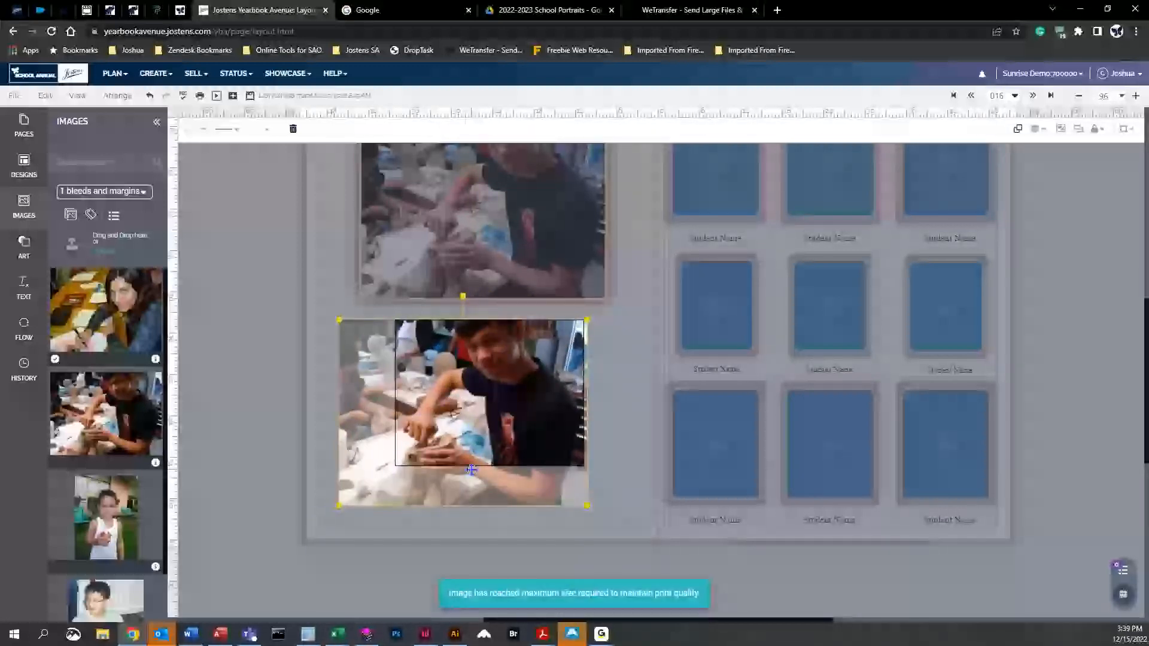
left_click(267, 376)
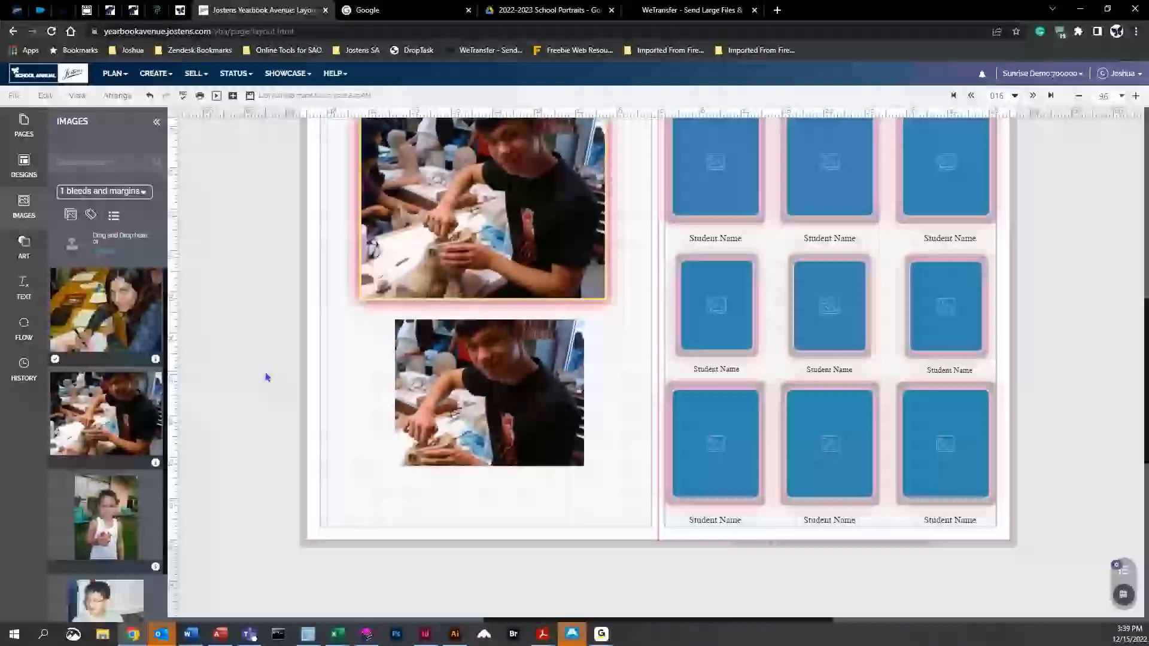
scroll(326, 526, "up", 1)
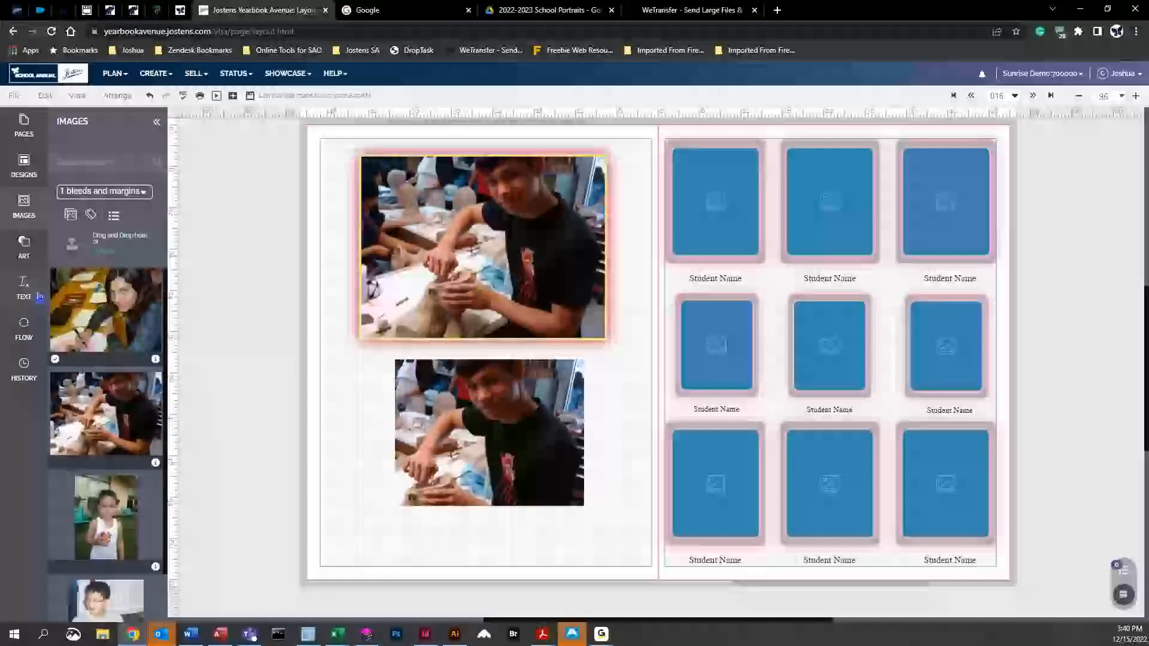
Place a square from the Shapes art on the left page, over the bordered photo's lower-left corner
left_click(22, 249)
left_click(84, 277)
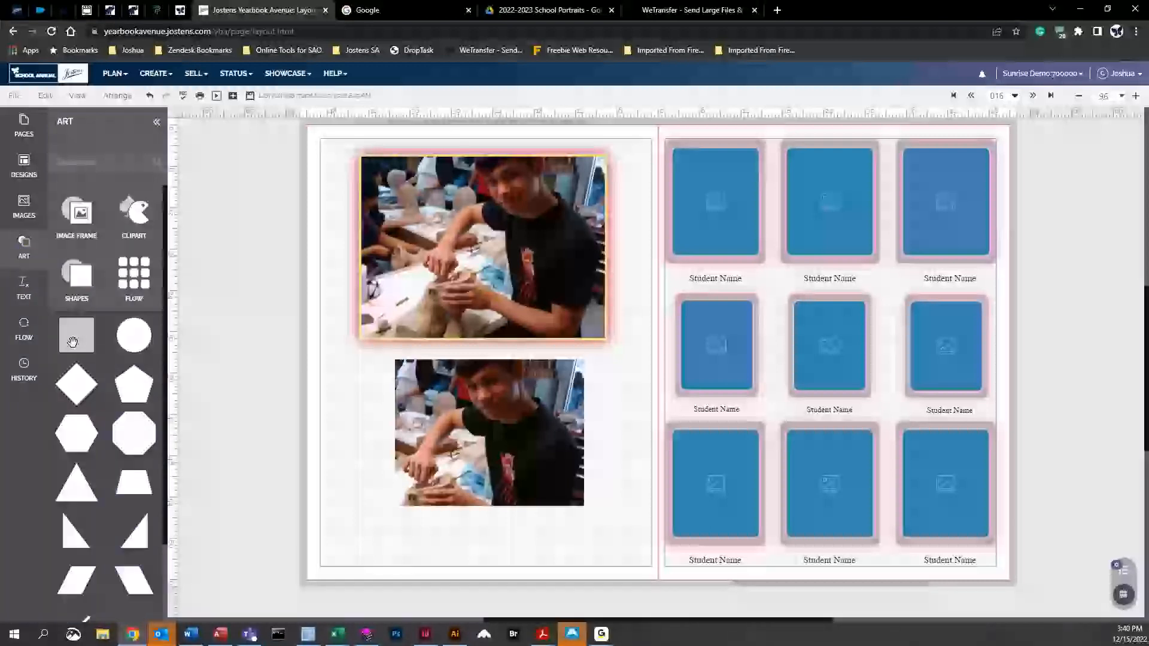
left_click_drag(365, 398, 425, 346)
Delete the cropped photo from the lower part of the left page
left_click(541, 419)
key("Delete")
key("Delete")
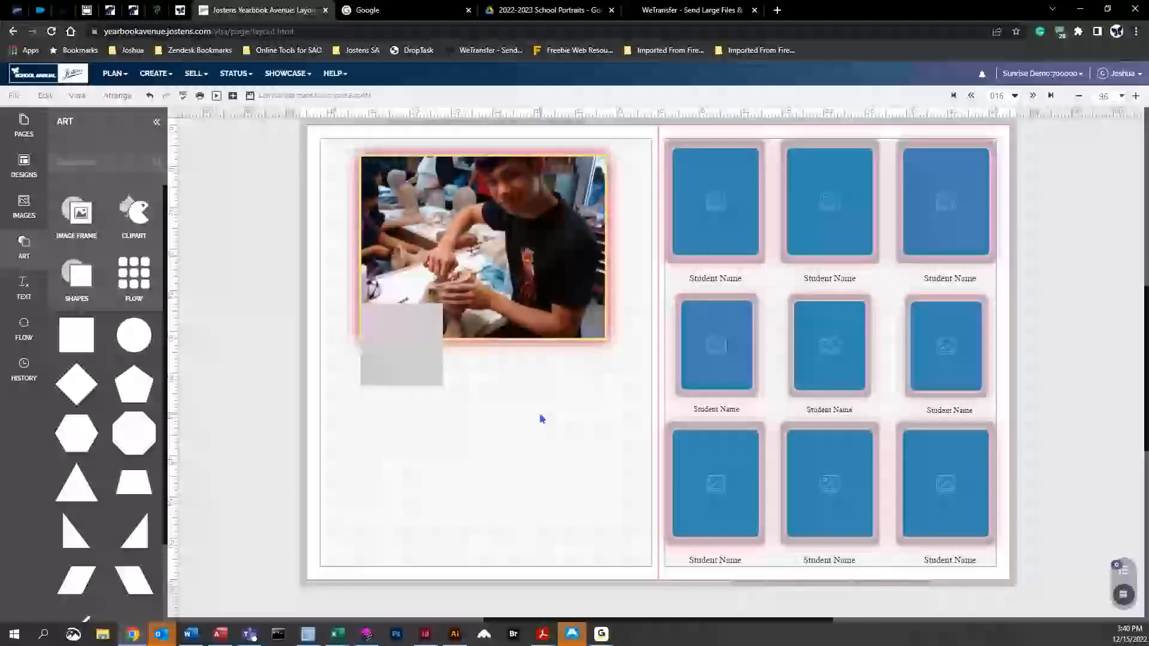
Move the grey square below the photo, try a drop shadow with distance 24 and degree 50, and give it a glow instead
left_click_drag(415, 335, 469, 410)
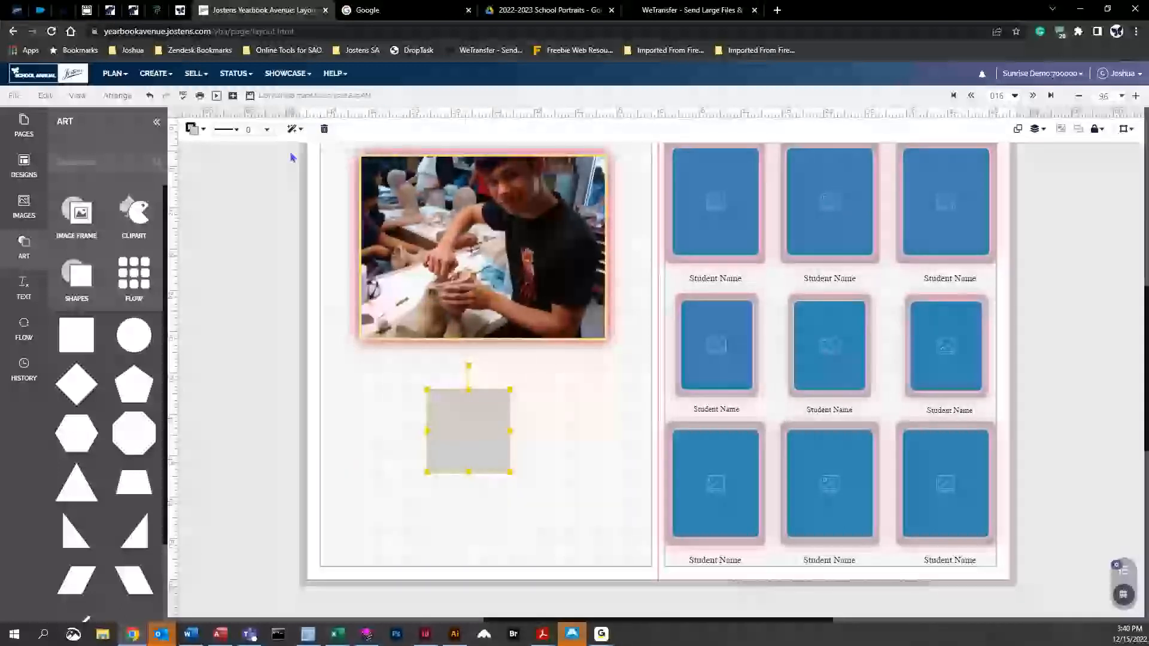
left_click(293, 129)
mouse_move(314, 215)
left_mouse_down()
mouse_move(397, 216)
mouse_move(311, 216)
left_mouse_up()
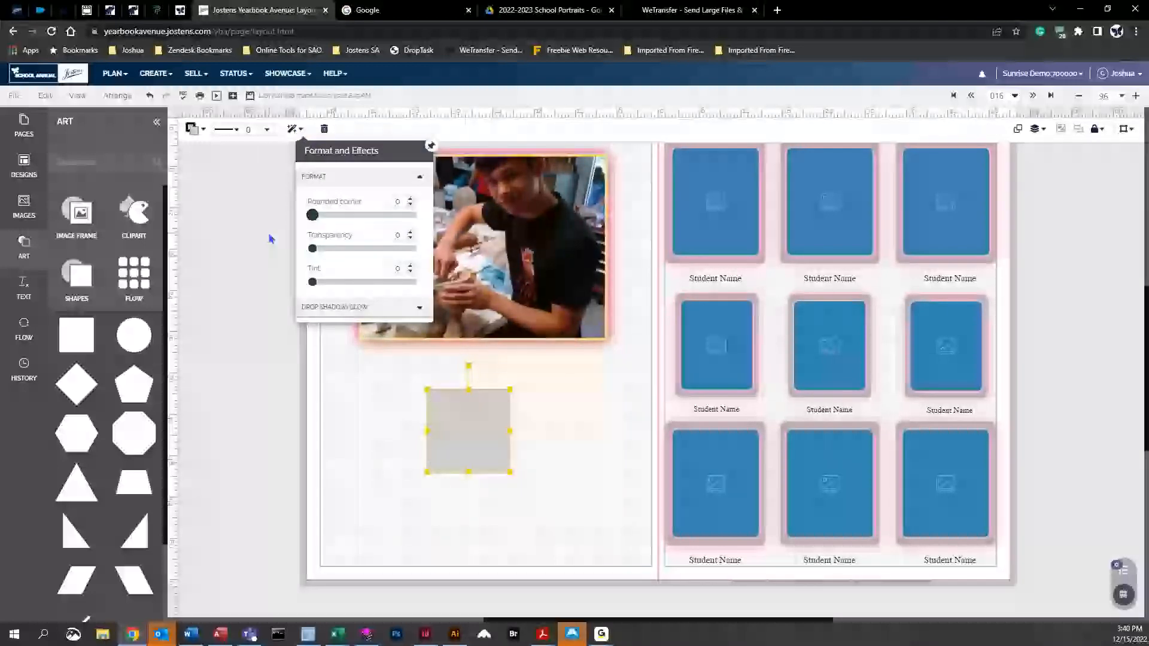
left_click(356, 308)
left_click_drag(318, 274, 416, 274)
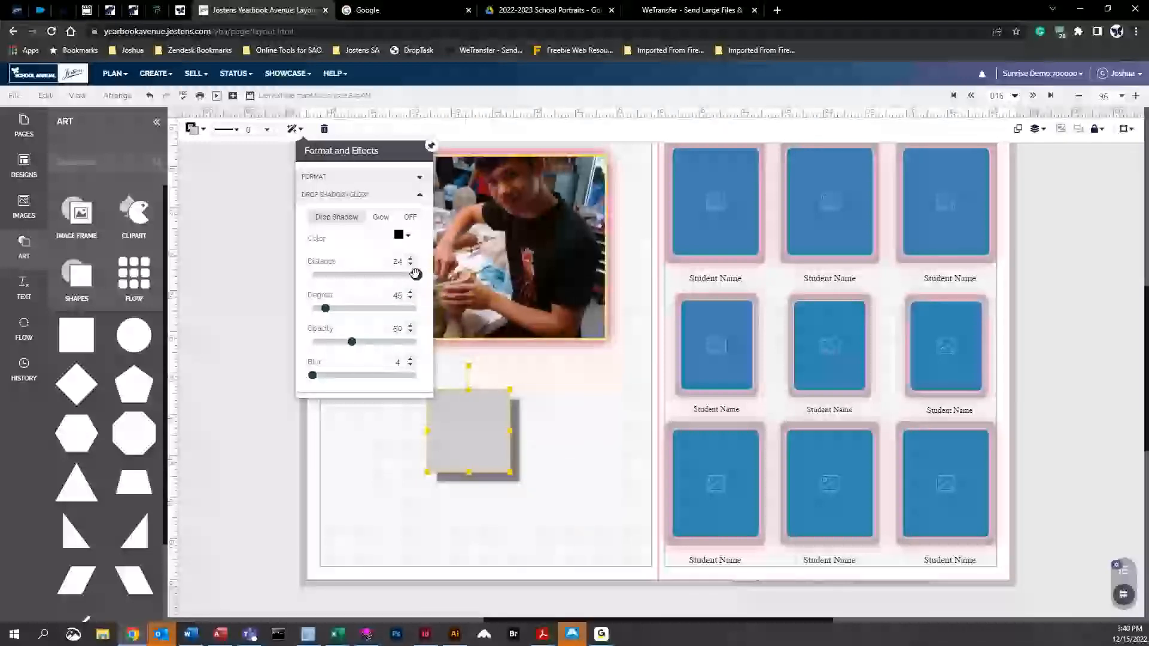
mouse_move(324, 309)
left_mouse_down()
mouse_move(349, 308)
mouse_move(327, 308)
left_mouse_up()
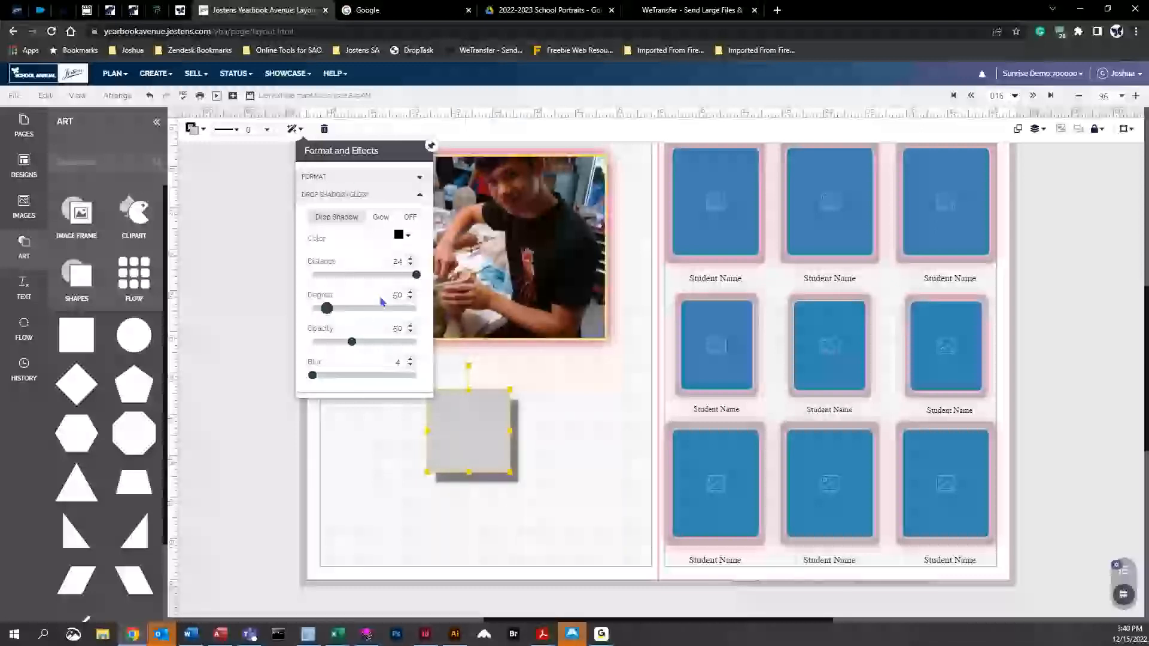
left_click(381, 217)
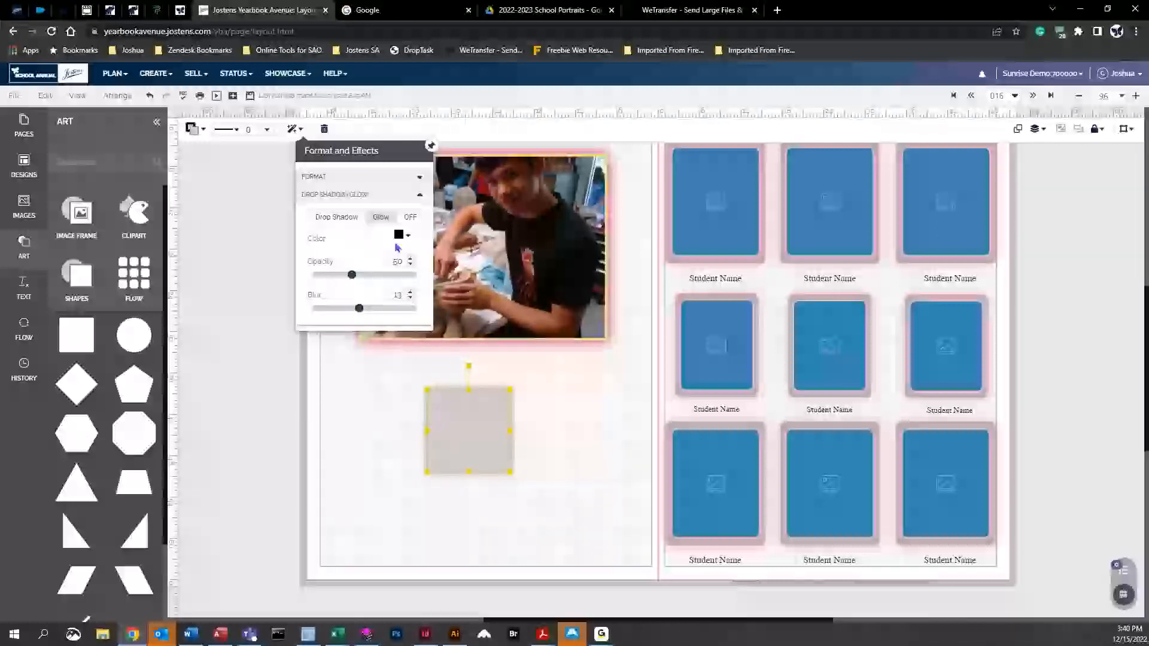
Enlarge the square into a wide rectangle, place it over the photo's lower-left area and send it behind the photo
left_click(452, 414)
left_click_drag(501, 452, 440, 274)
left_click(1037, 129)
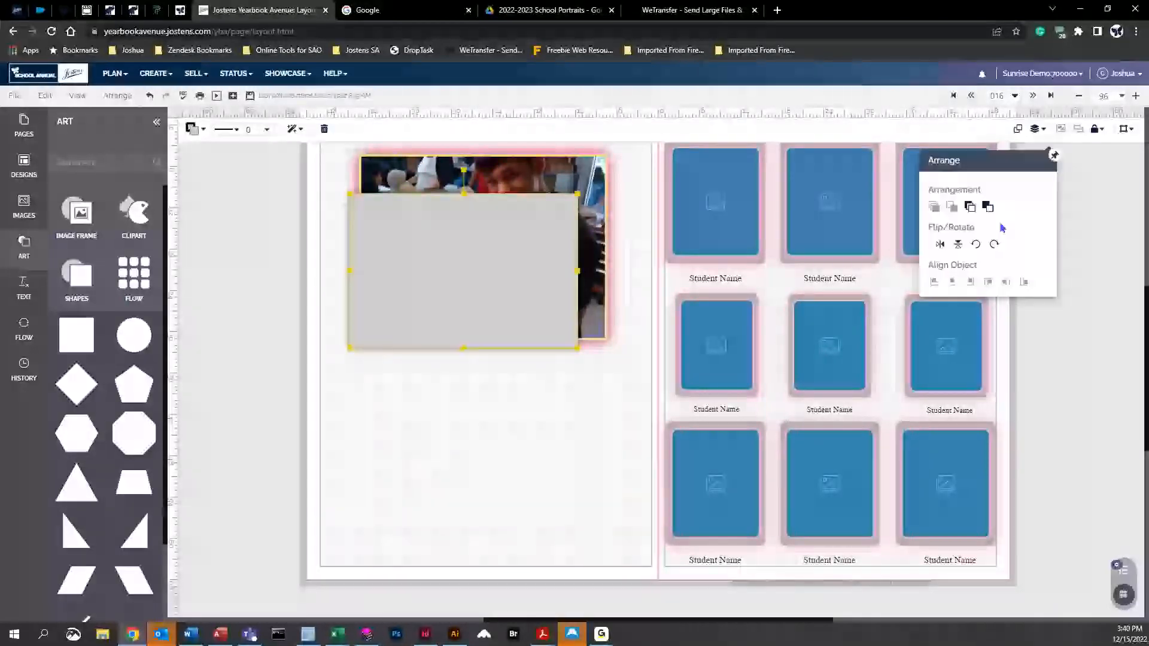
left_click(970, 207)
left_click_drag(422, 346, 421, 347)
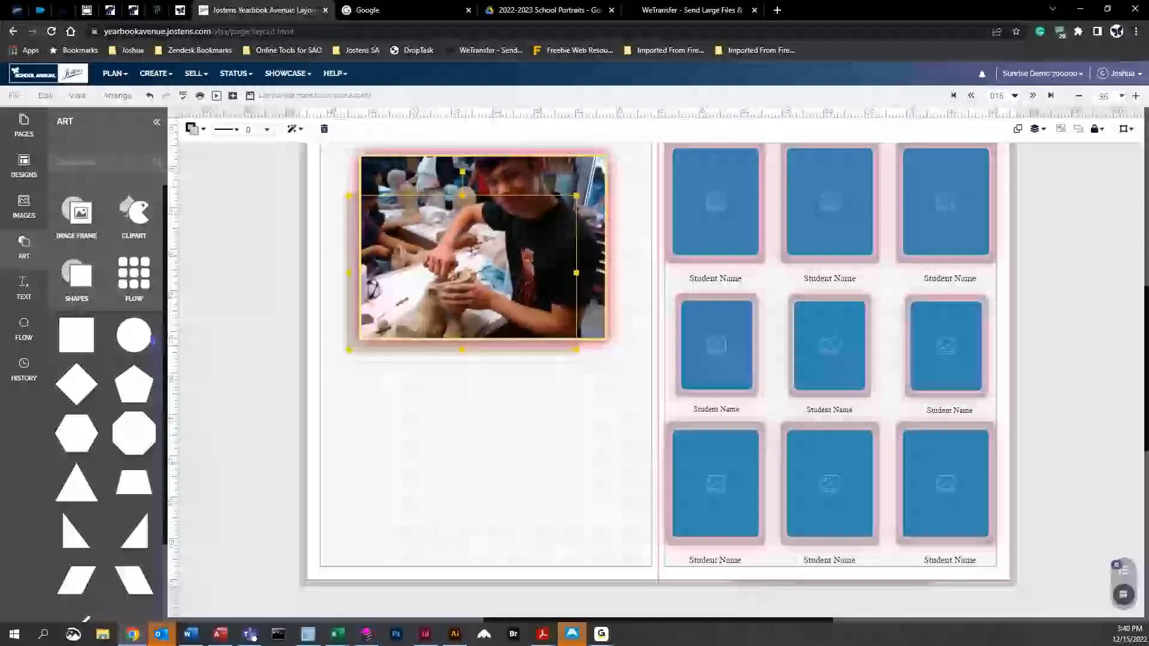
Place a New Style text box in the empty area below the photo on the left page
left_click(24, 288)
left_click_drag(107, 254, 458, 413)
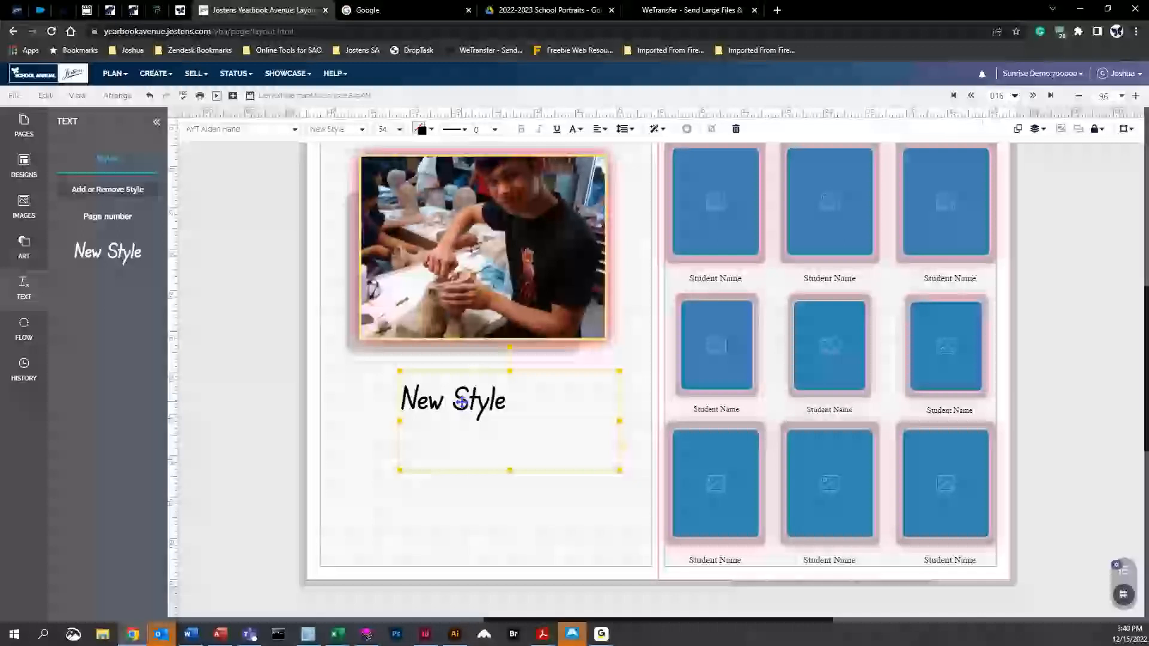
left_click_drag(461, 403, 433, 407)
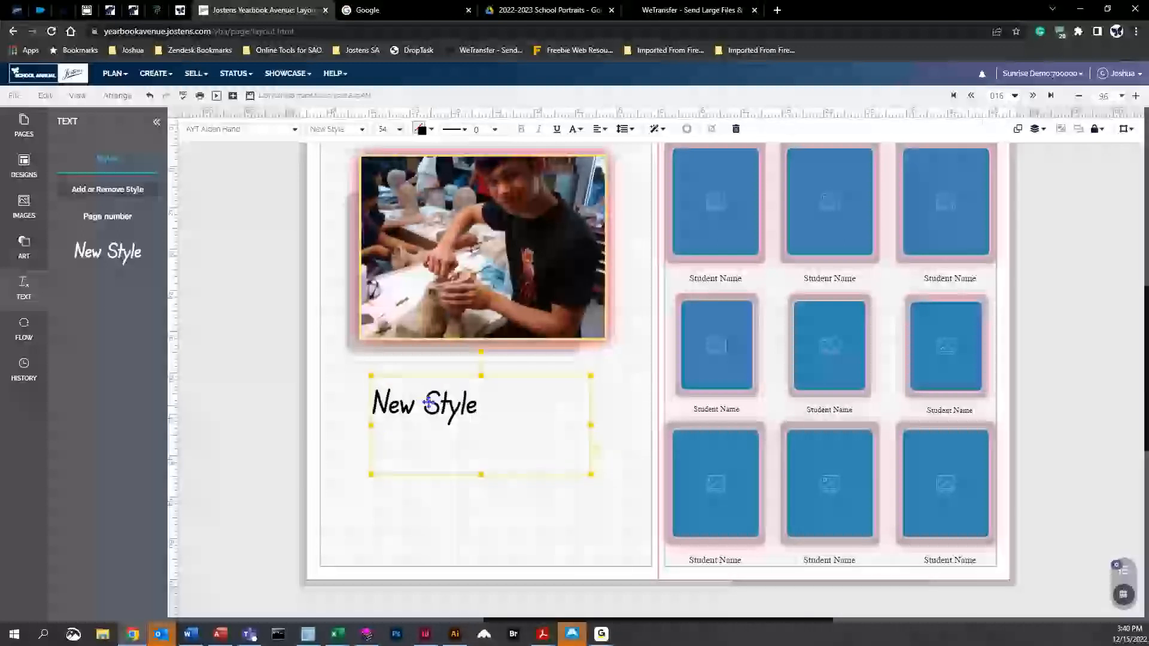
Try font size 44 on the New Style text and set it to 148
left_click(392, 129)
left_click(421, 401)
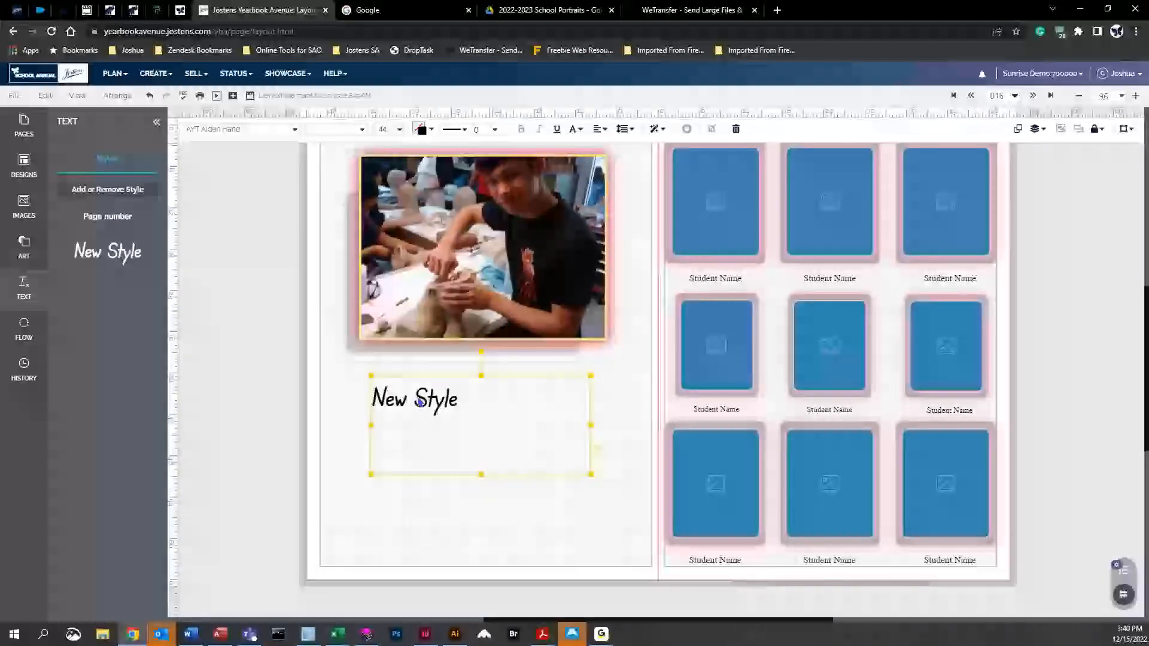
left_click(392, 130)
scroll(450, 365, "down", 5)
left_click(431, 395)
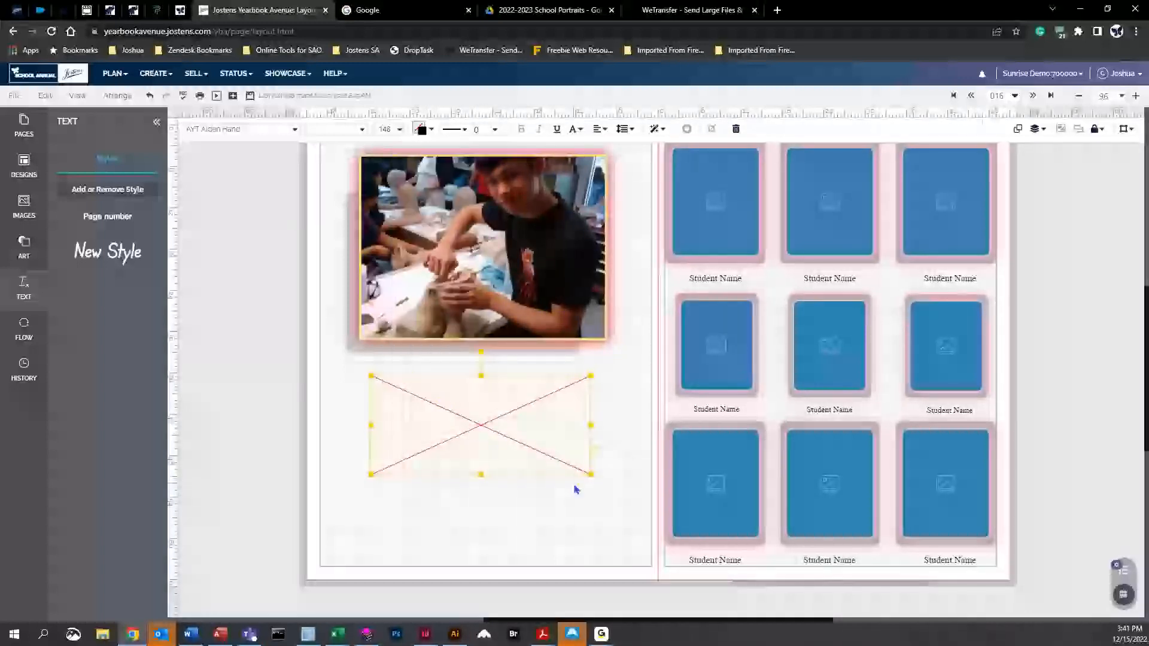
Move the text box against the left page's margin and enlarge it across the page width so the text fits
left_click_drag(591, 474, 633, 500)
left_click_drag(477, 430, 484, 431)
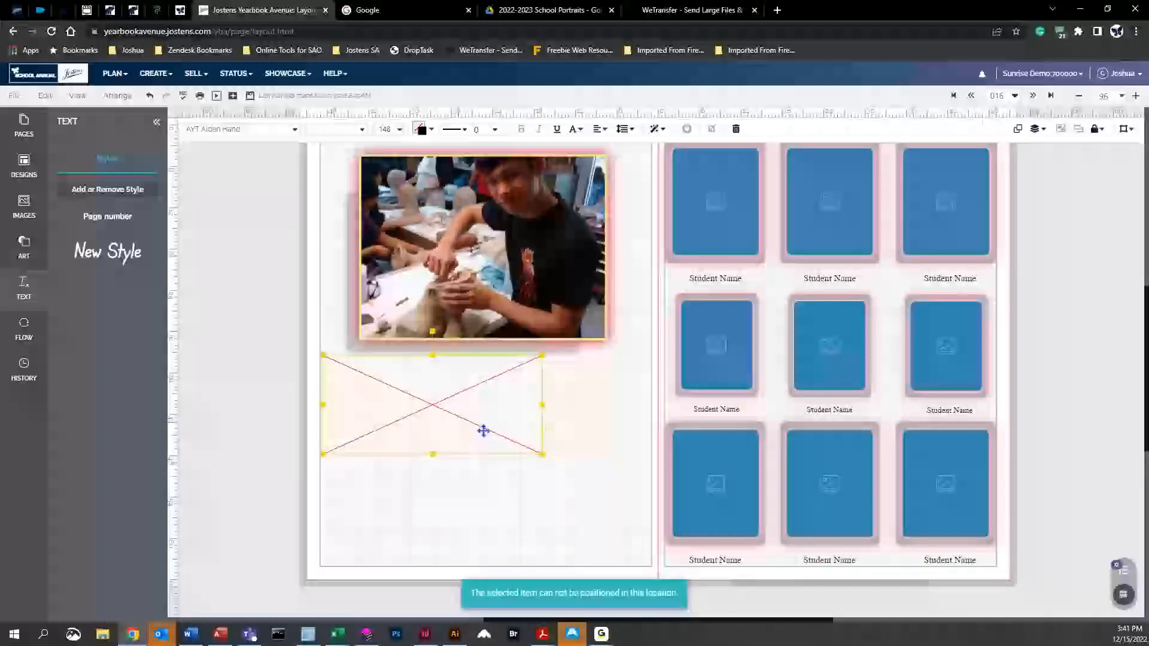
left_click_drag(543, 456, 649, 517)
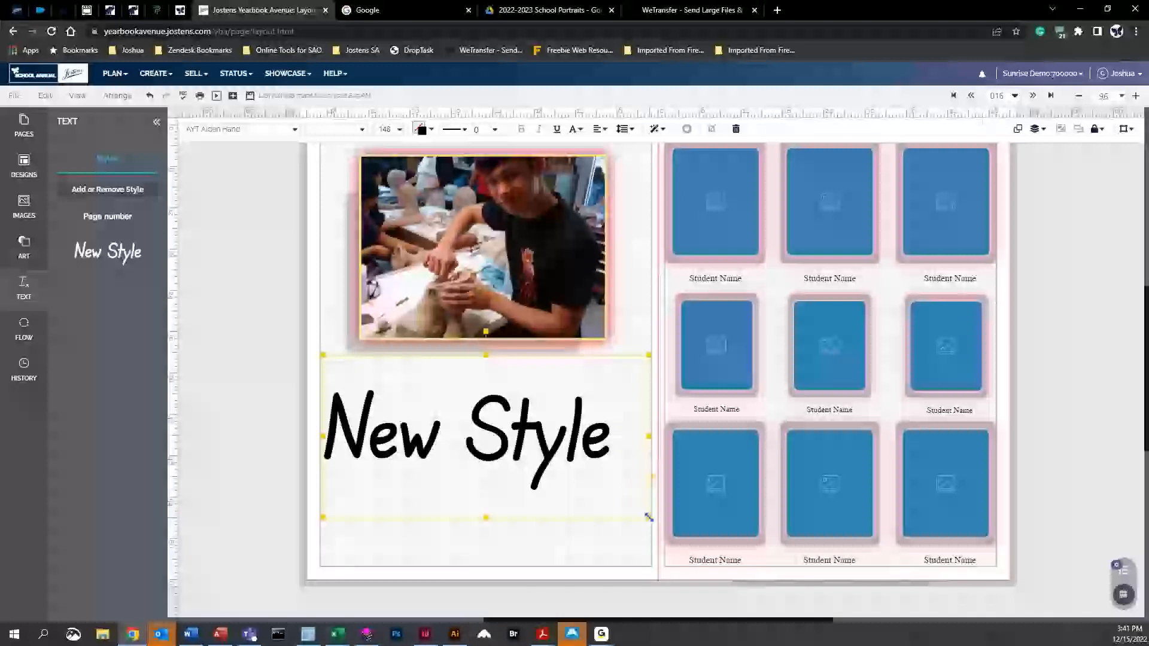
left_click_drag(502, 431, 504, 431)
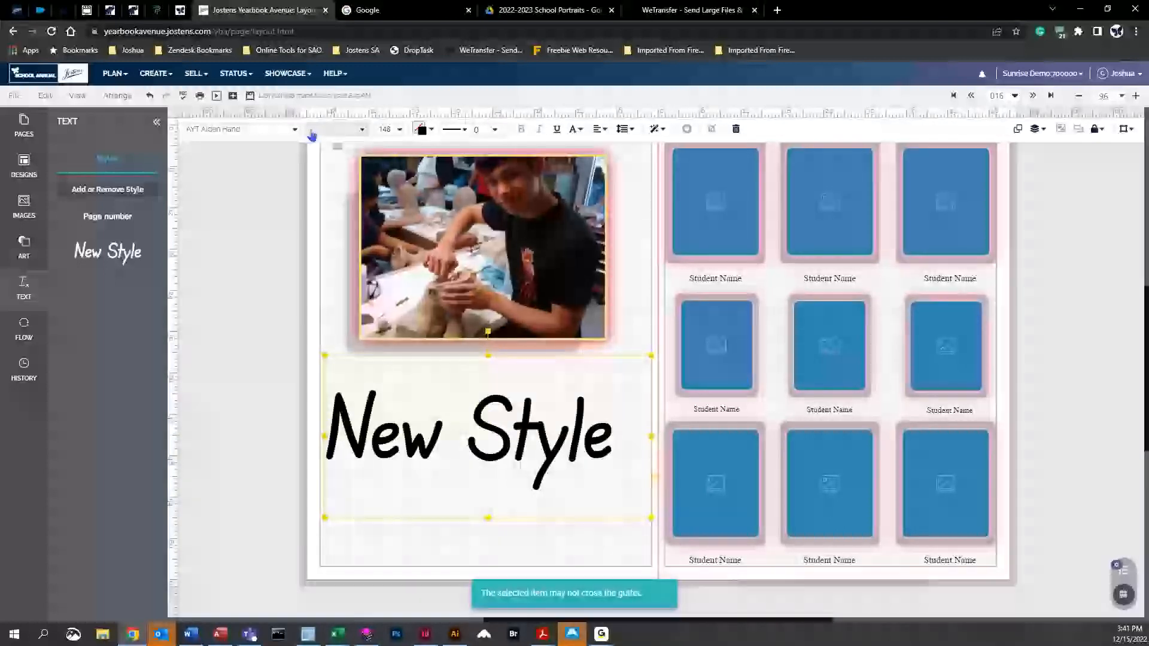
Change the New Style text's font to AYT Alibi and its text fill to the red already used on the page
left_click(238, 129)
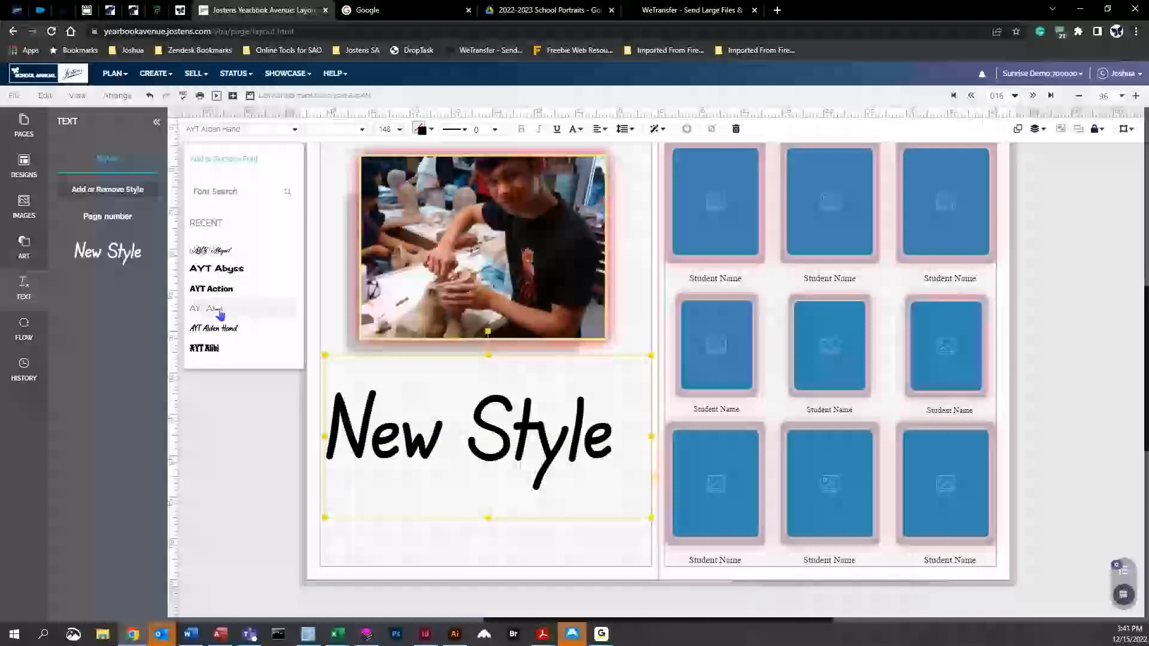
left_click(213, 352)
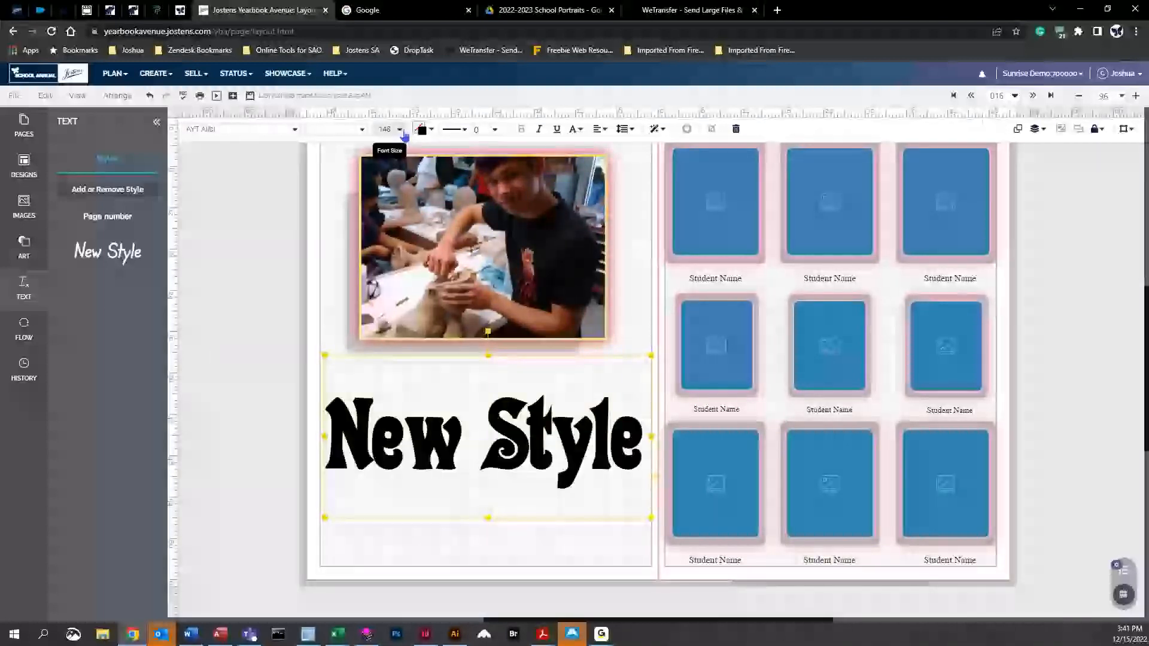
left_click(431, 130)
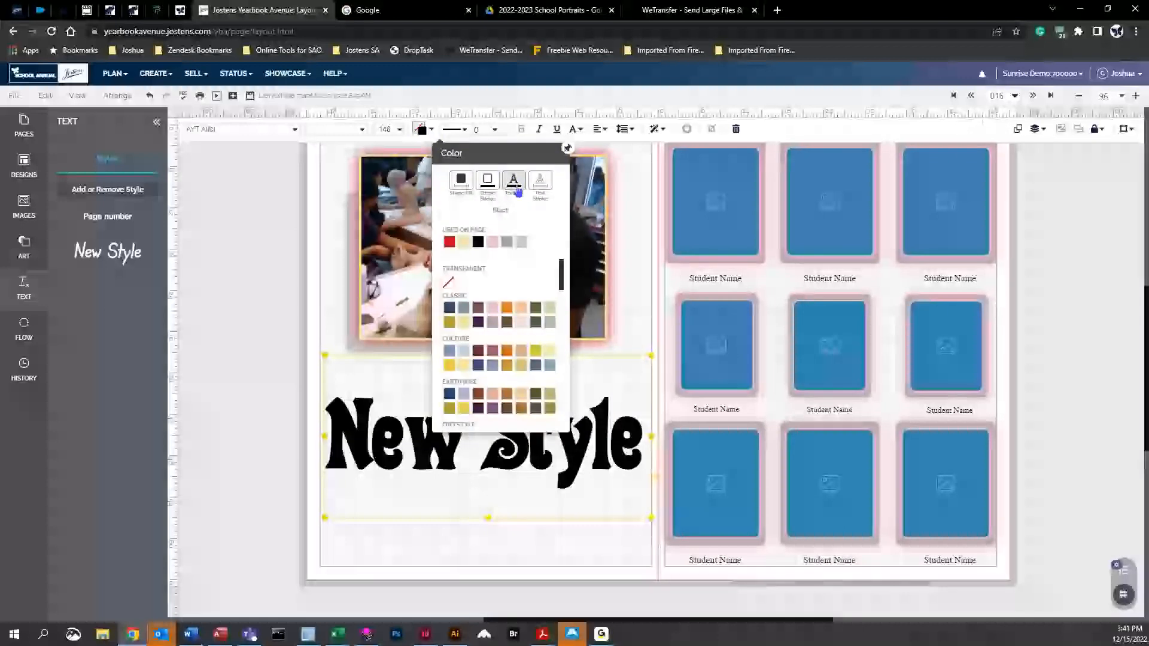
left_click(449, 242)
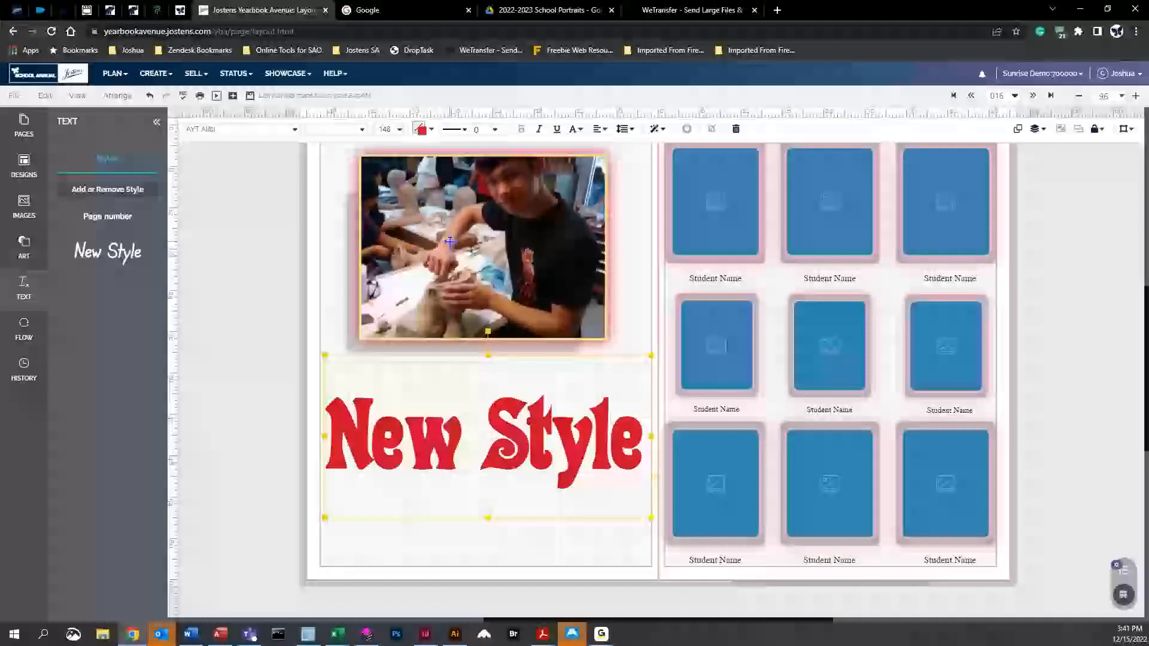
Give the New Style text a black text stroke and set the stroke weight to 1
left_click(432, 132)
left_click(540, 198)
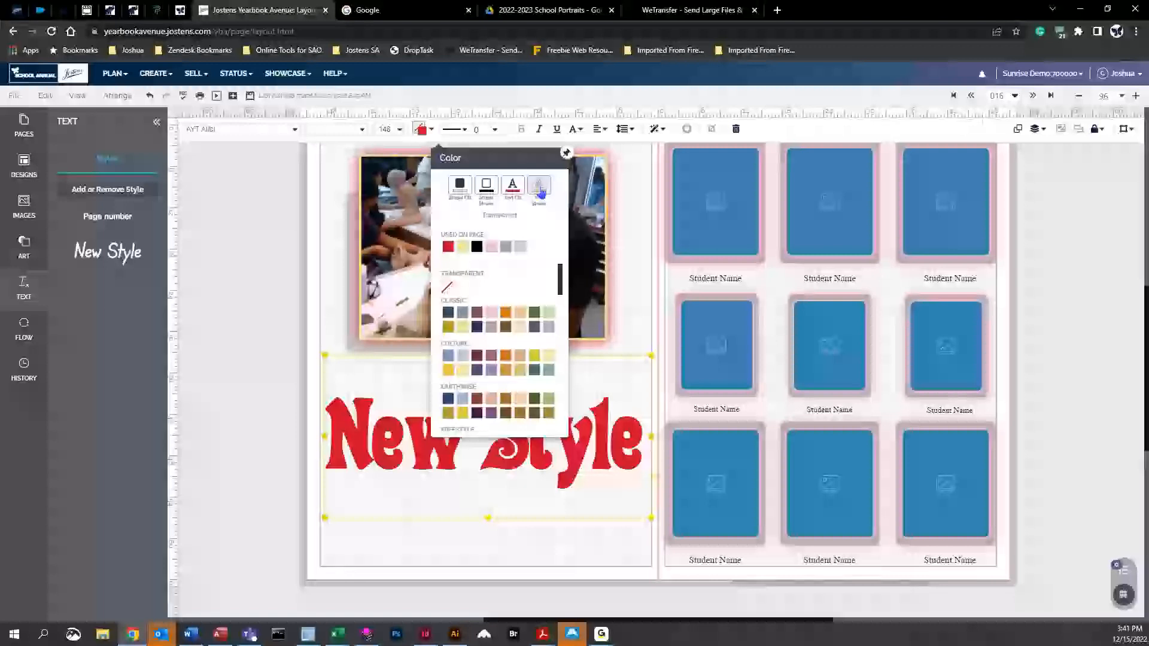
left_click(477, 249)
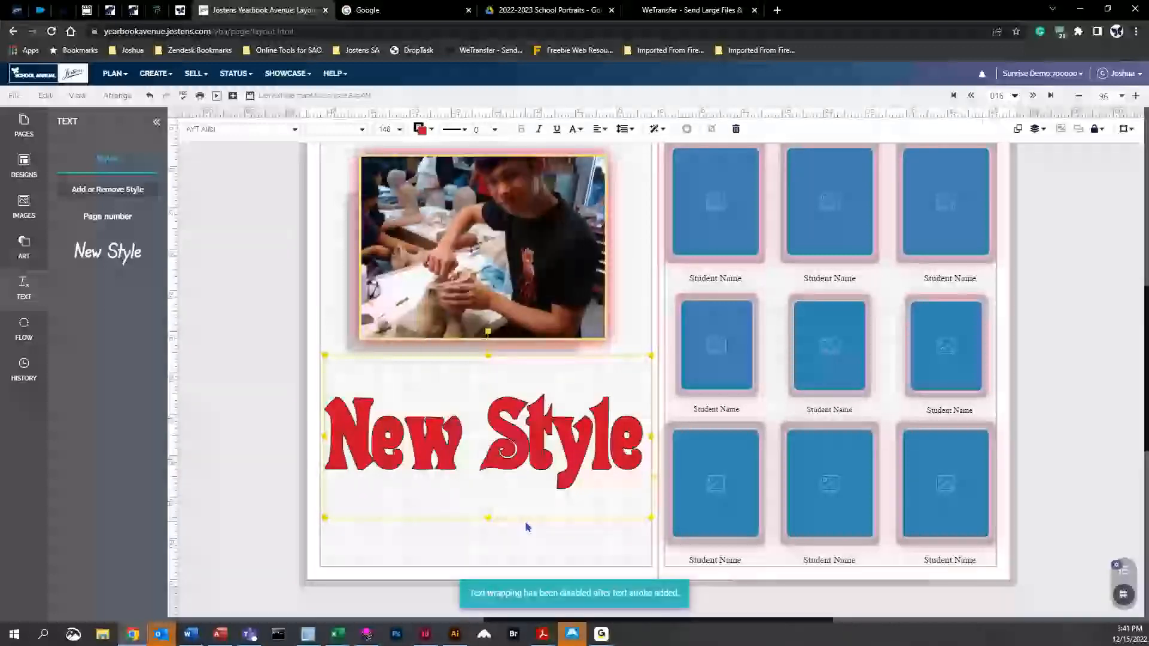
left_click(495, 130)
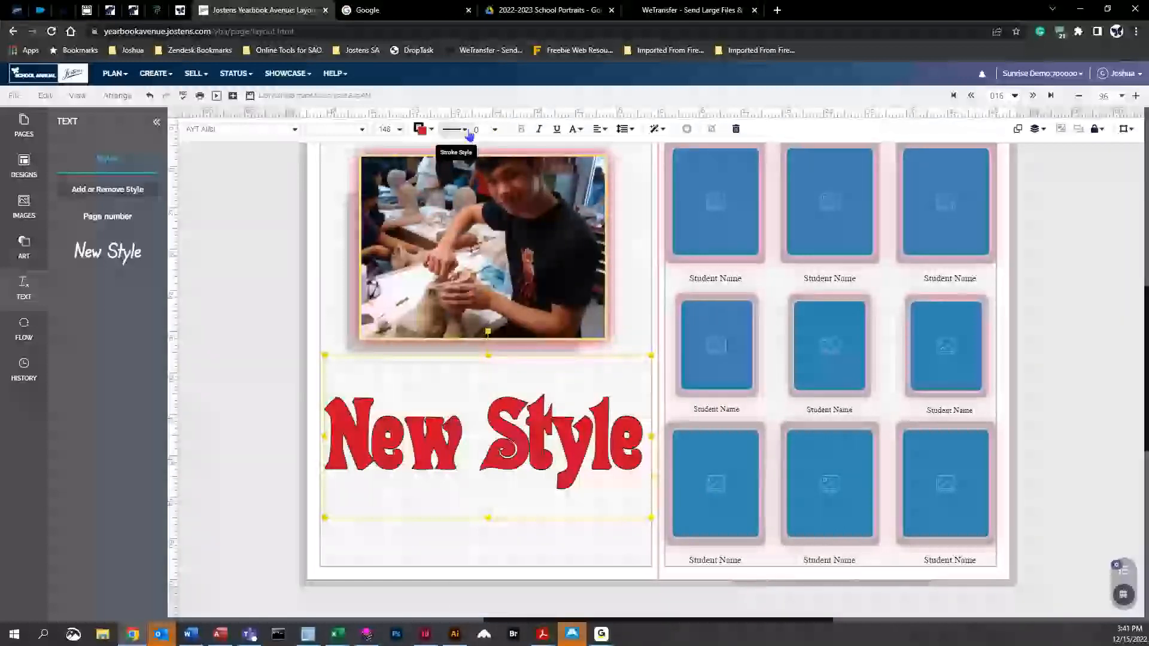
left_click(464, 130)
left_click(474, 178)
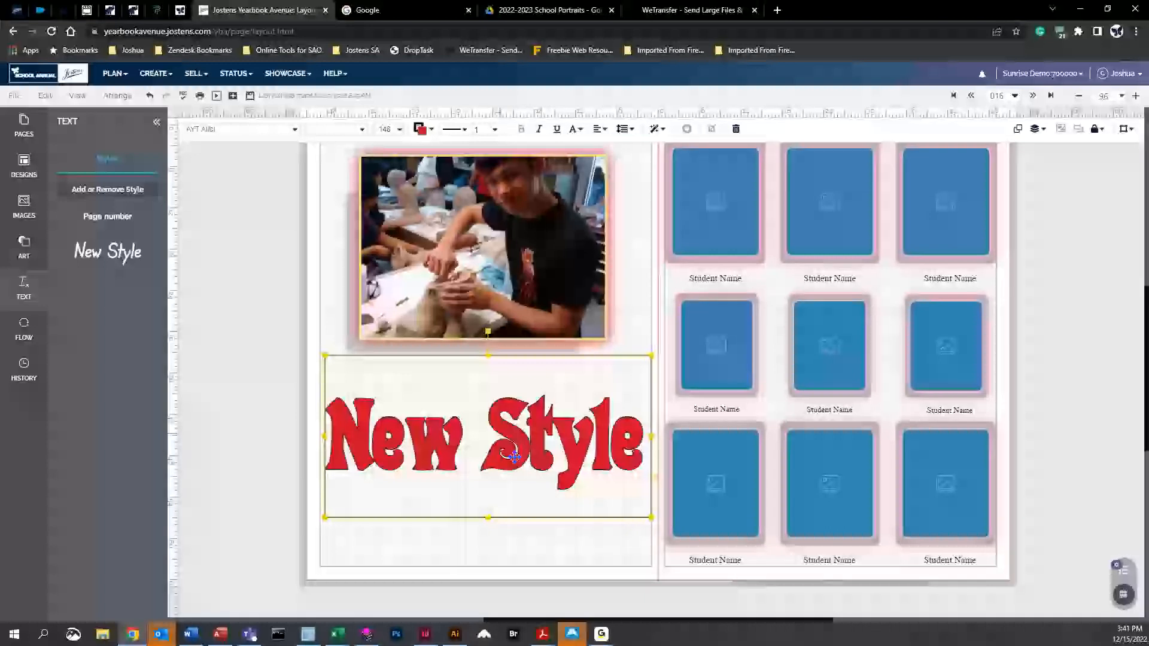
Underline the New Style text, trying italic and removing it again
left_click(539, 129)
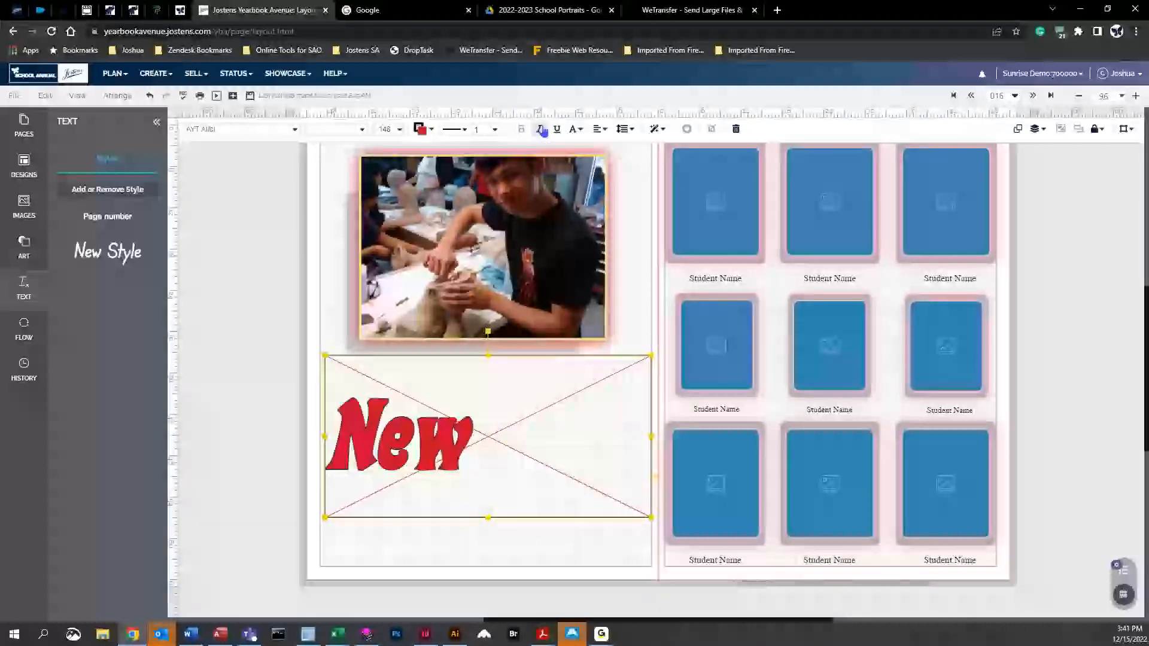
left_click(556, 130)
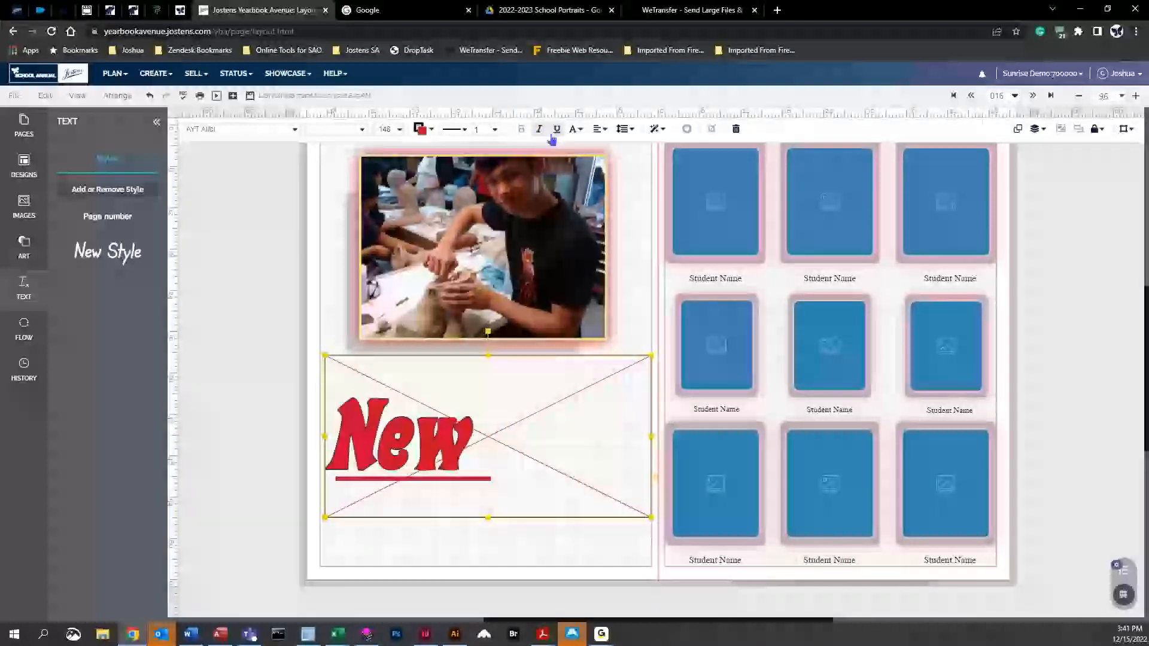
left_click(539, 130)
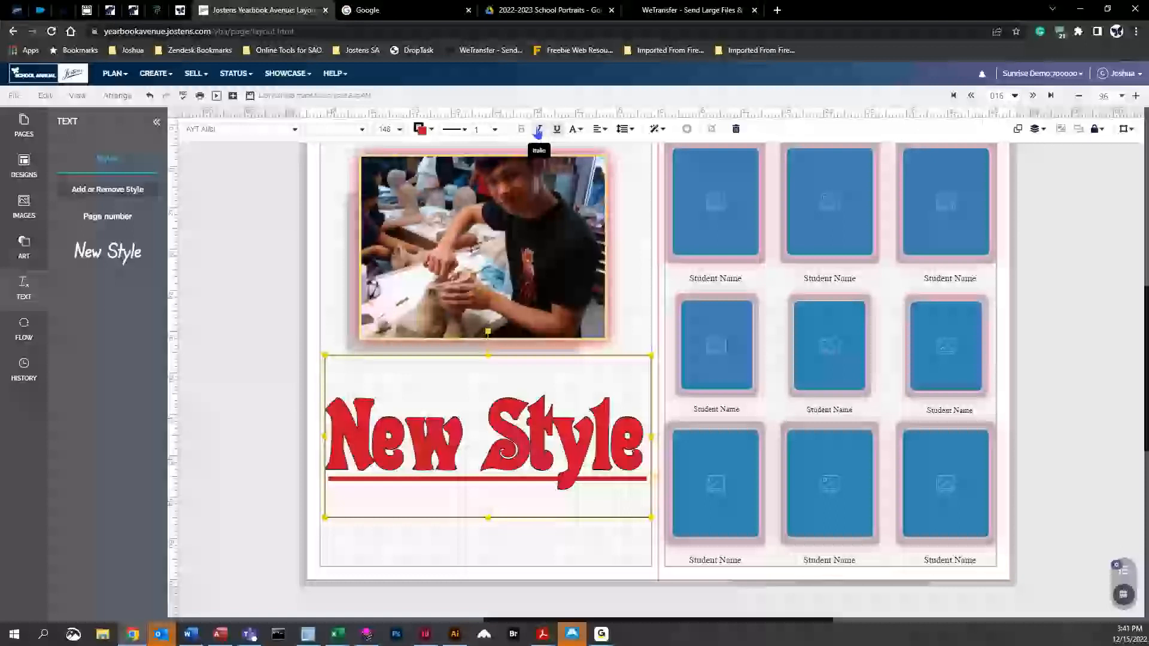
Centre the New Style text both horizontally and vertically within its text box
left_click(600, 129)
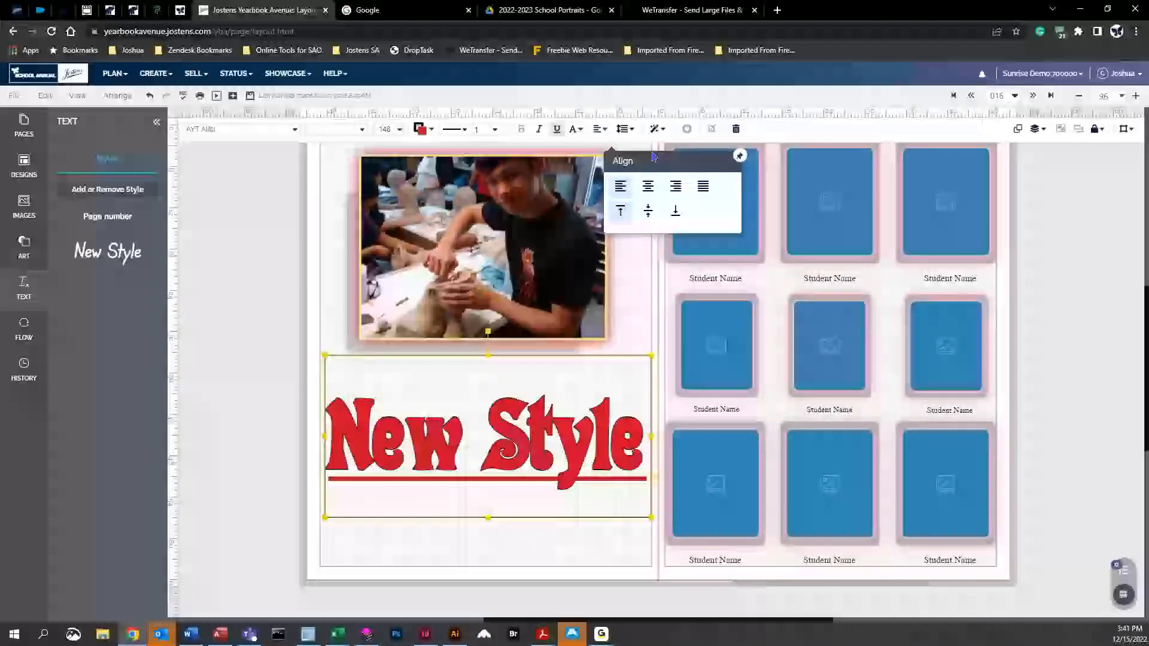
left_click(648, 187)
left_click(648, 210)
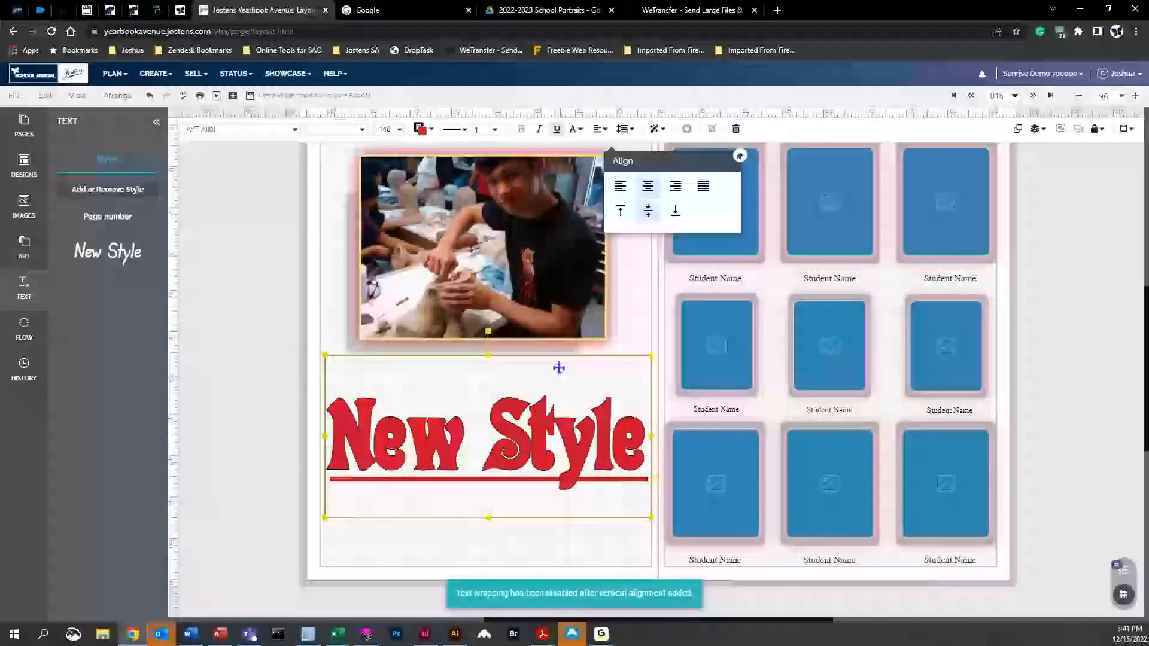
Move the text box up to overlap the photo's lower edge and set its line spacing to 0.91
left_click(623, 130)
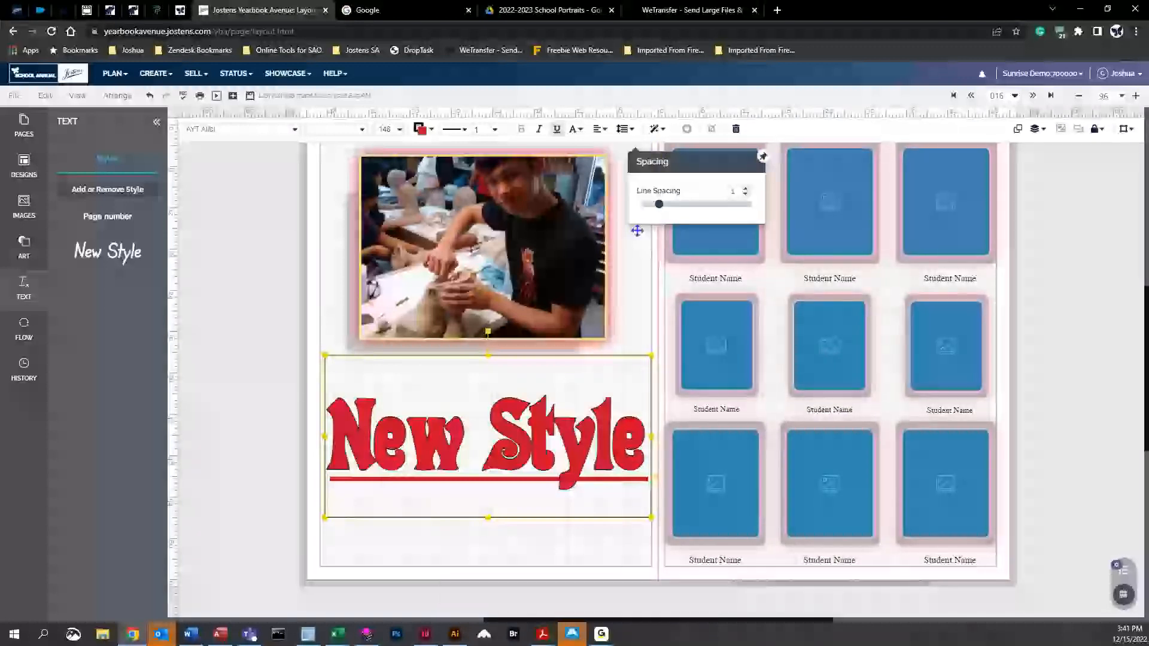
left_click_drag(453, 439, 452, 413)
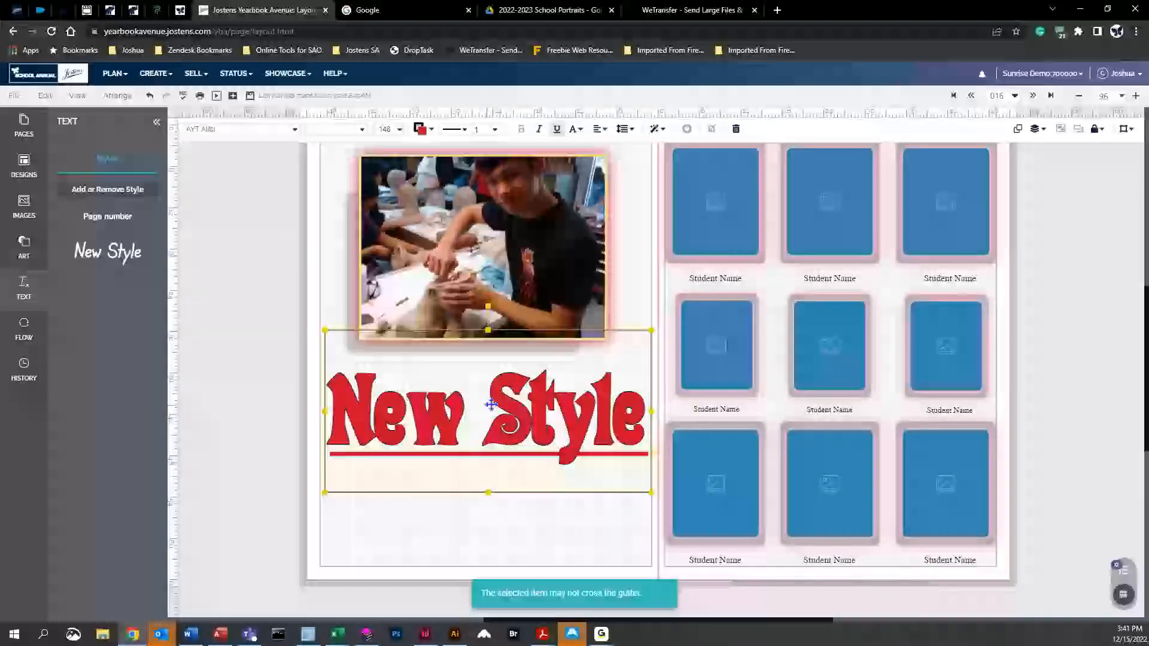
left_click(625, 129)
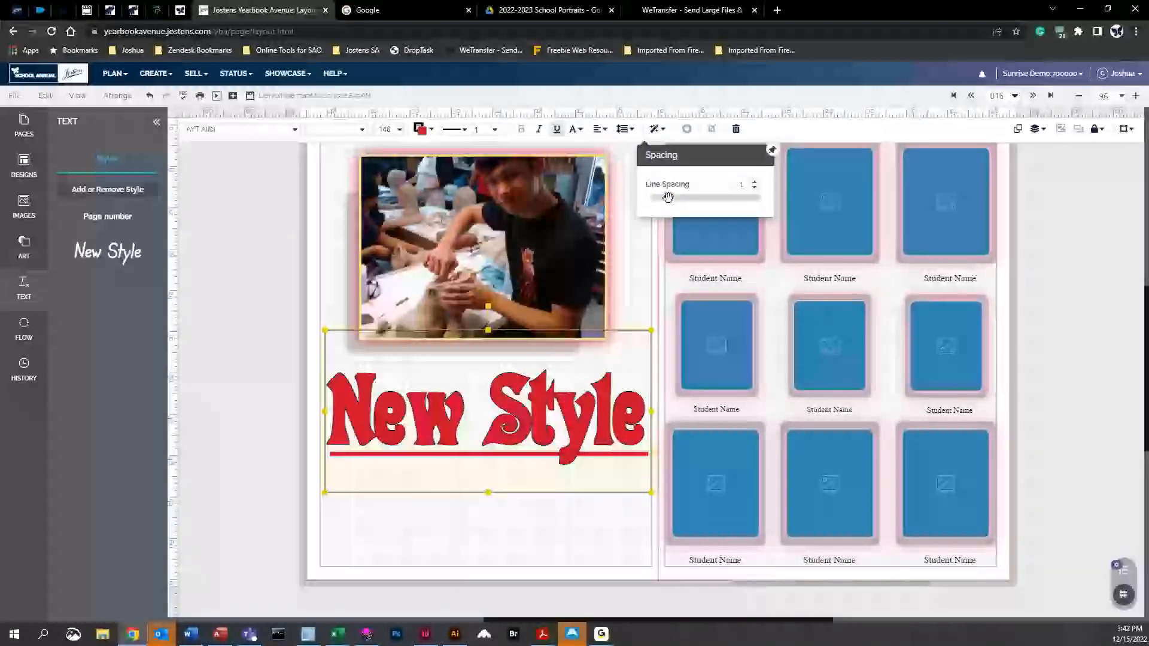
left_click(667, 197)
mouse_move(648, 199)
left_mouse_down()
mouse_move(705, 198)
mouse_move(659, 202)
left_mouse_up()
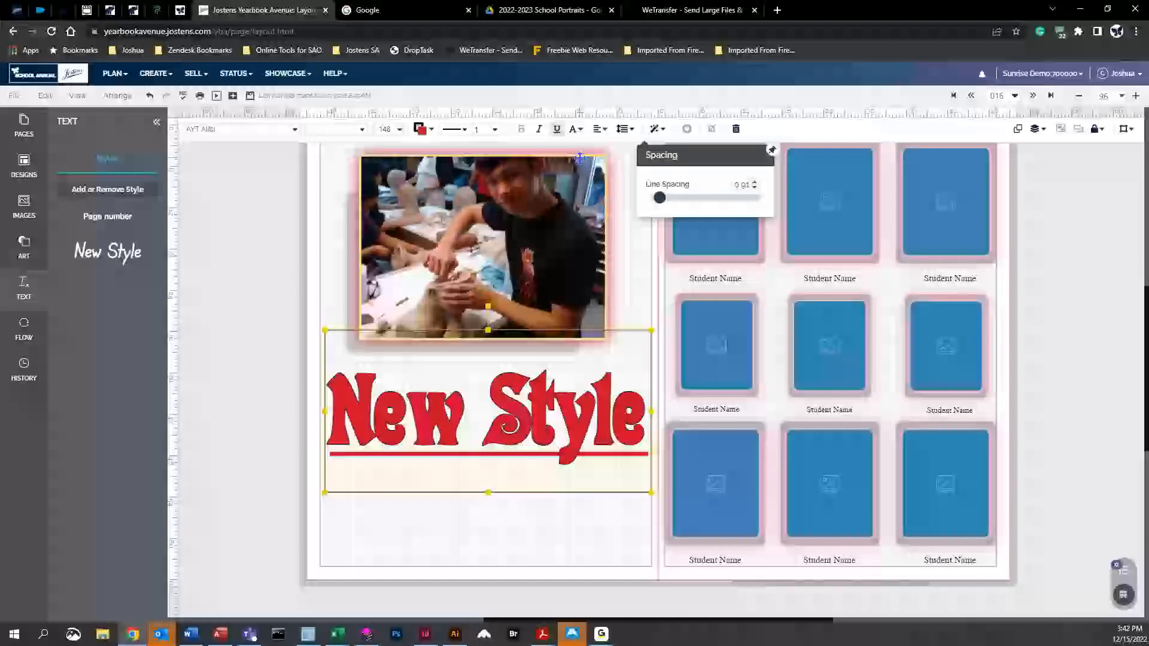
Add a black drop shadow to the New Style text, increase its distance slightly, and deselect the text box
left_click(658, 129)
left_click_drag(681, 257, 700, 292)
left_click(712, 311)
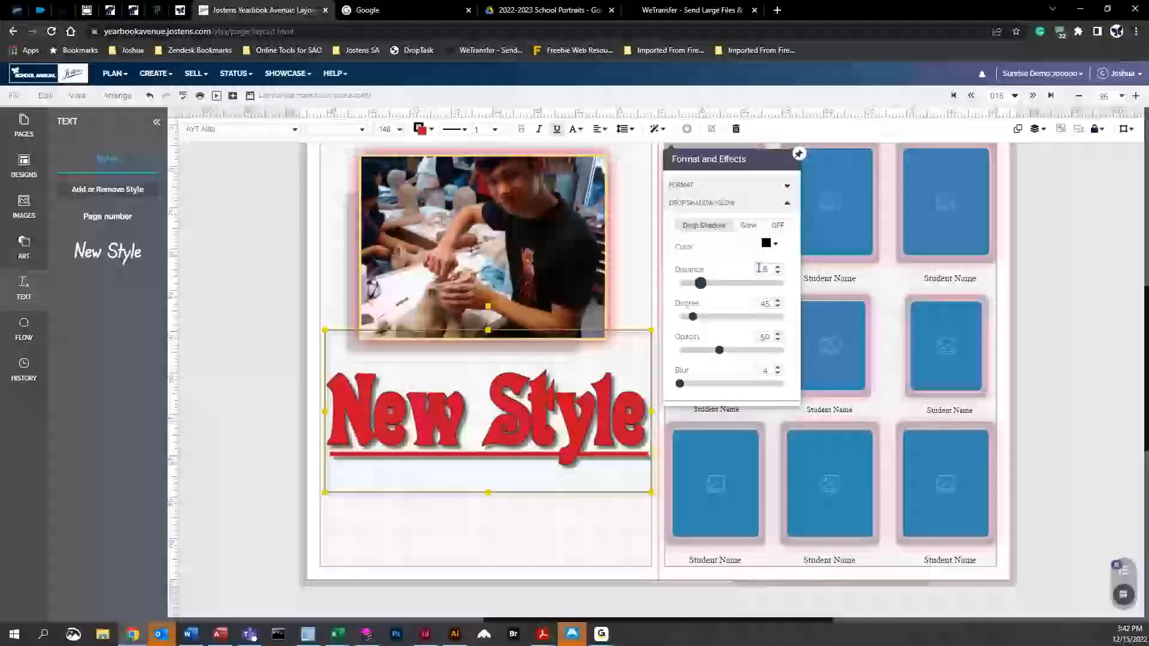
left_click(479, 544)
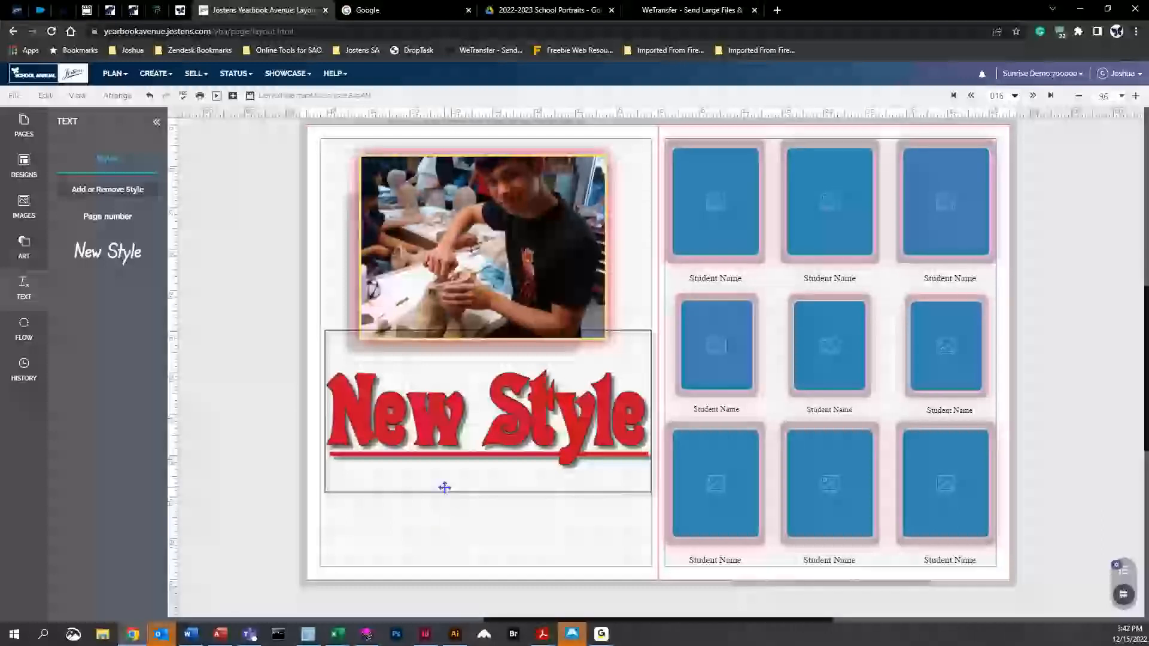
Open the version history of page 016 and collapse the Older Versions group
left_click(27, 372)
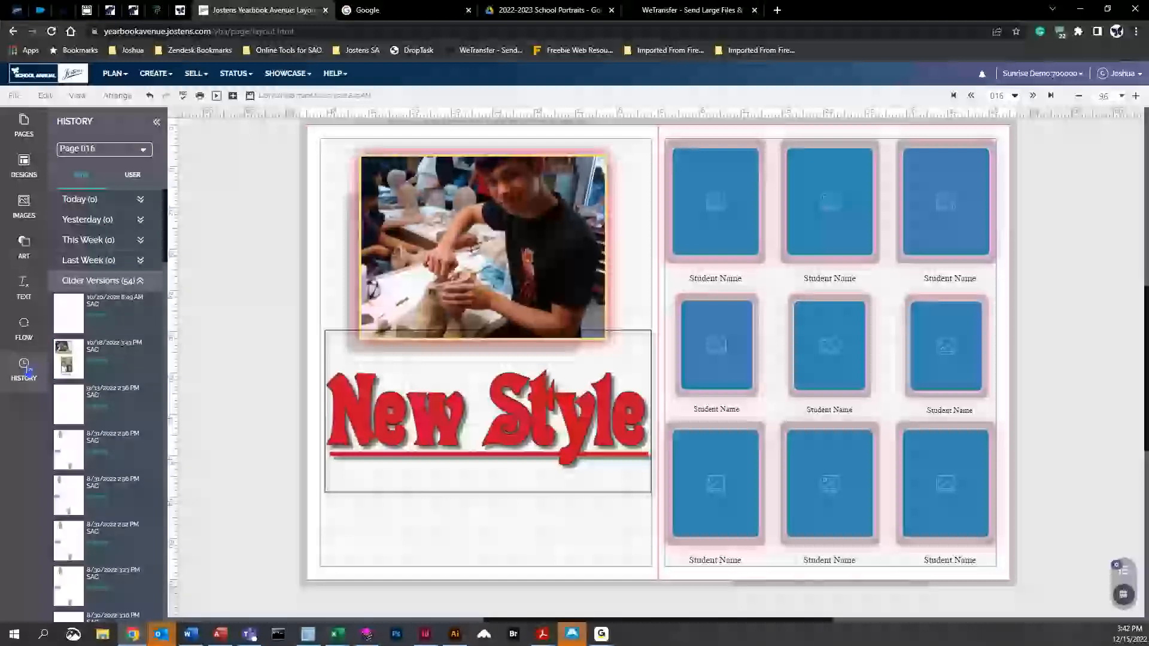
left_click(140, 281)
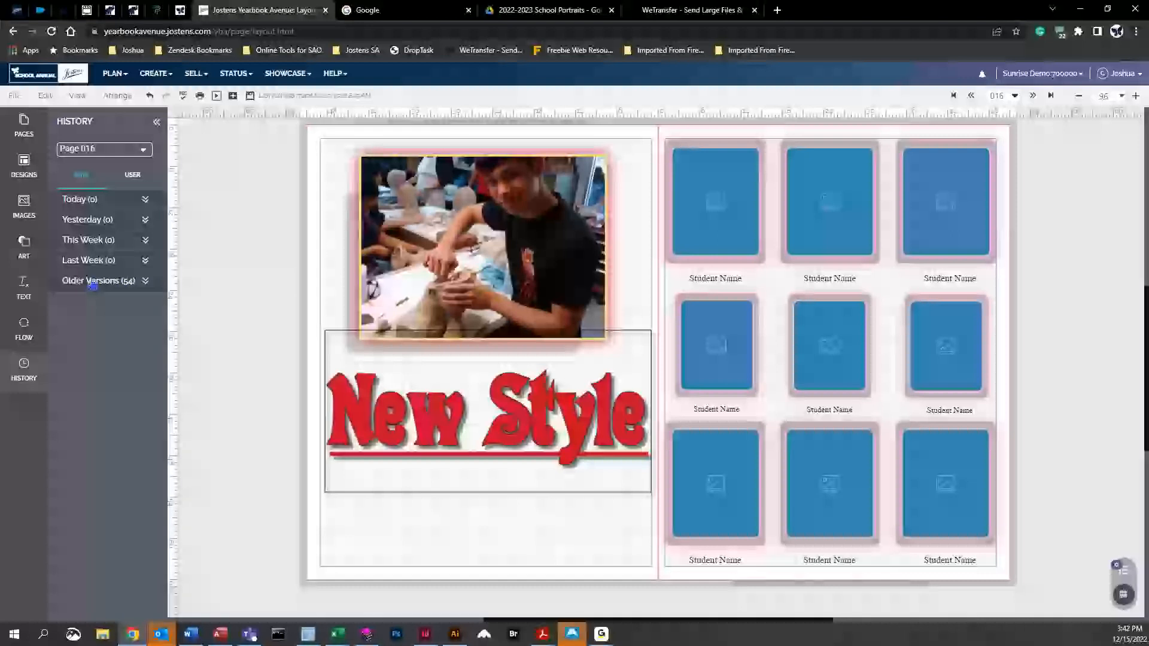
Save page 016 and expand the Today and This Week groups in its version history
left_click(250, 95)
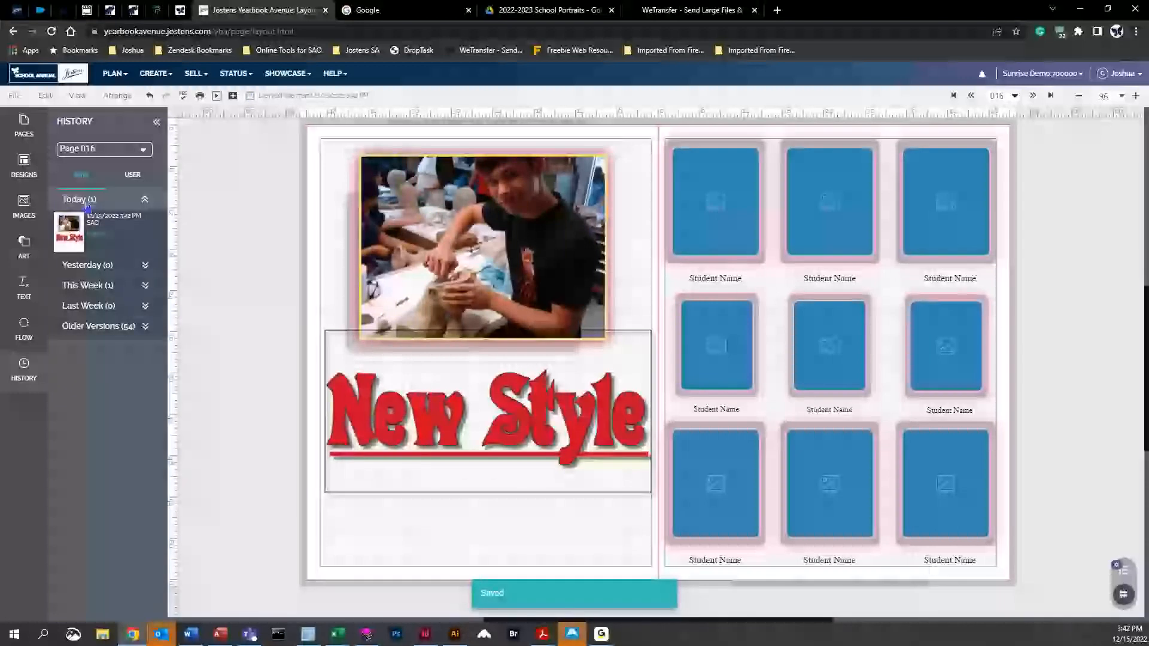
left_click(144, 285)
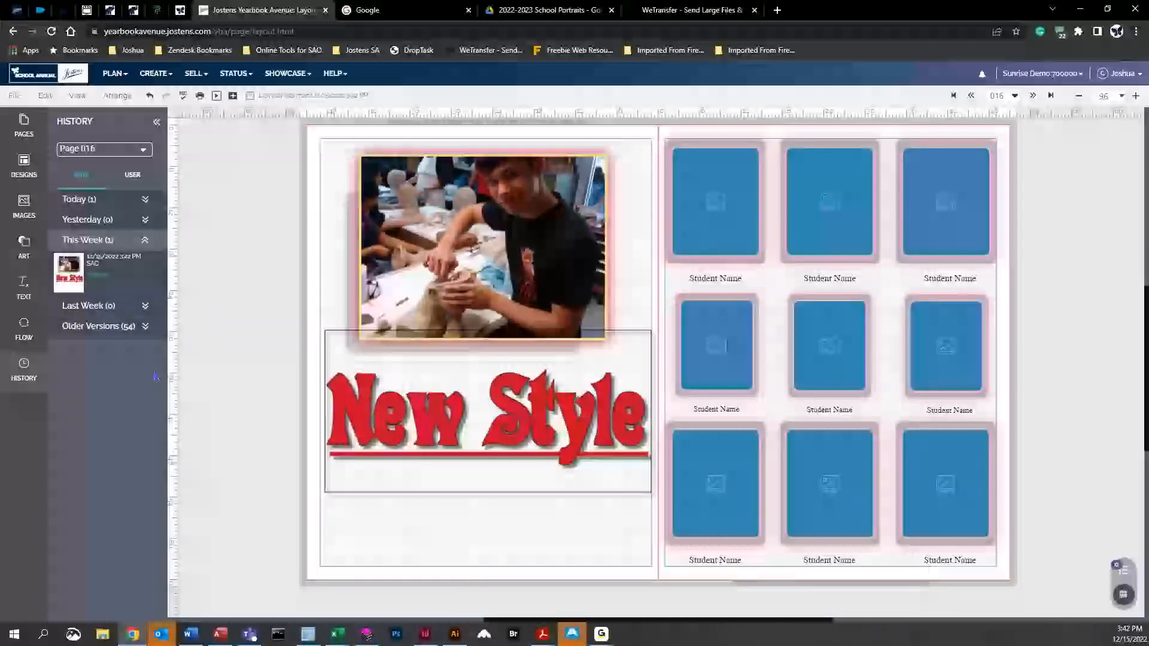
Restore page 016 to its oldest blank version, saved by System, from the Older Versions group
left_click(154, 331)
scroll(91, 368, "down", 1)
scroll(90, 369, "down", 8)
scroll(154, 301, "down", 10)
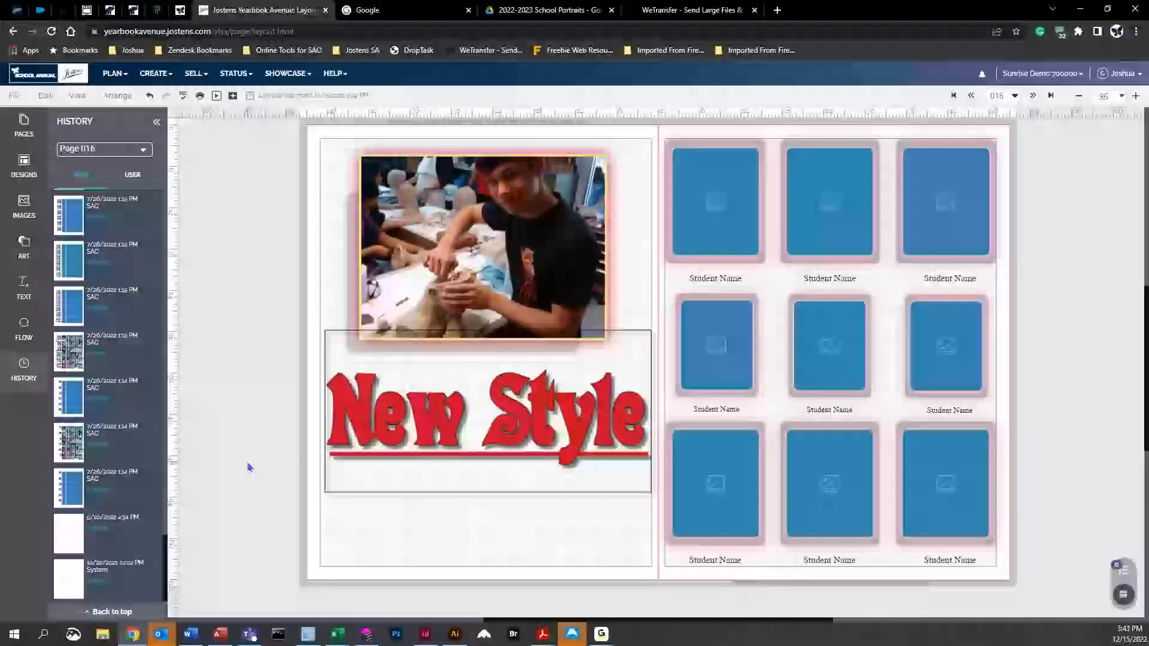
mouse_move(70, 578)
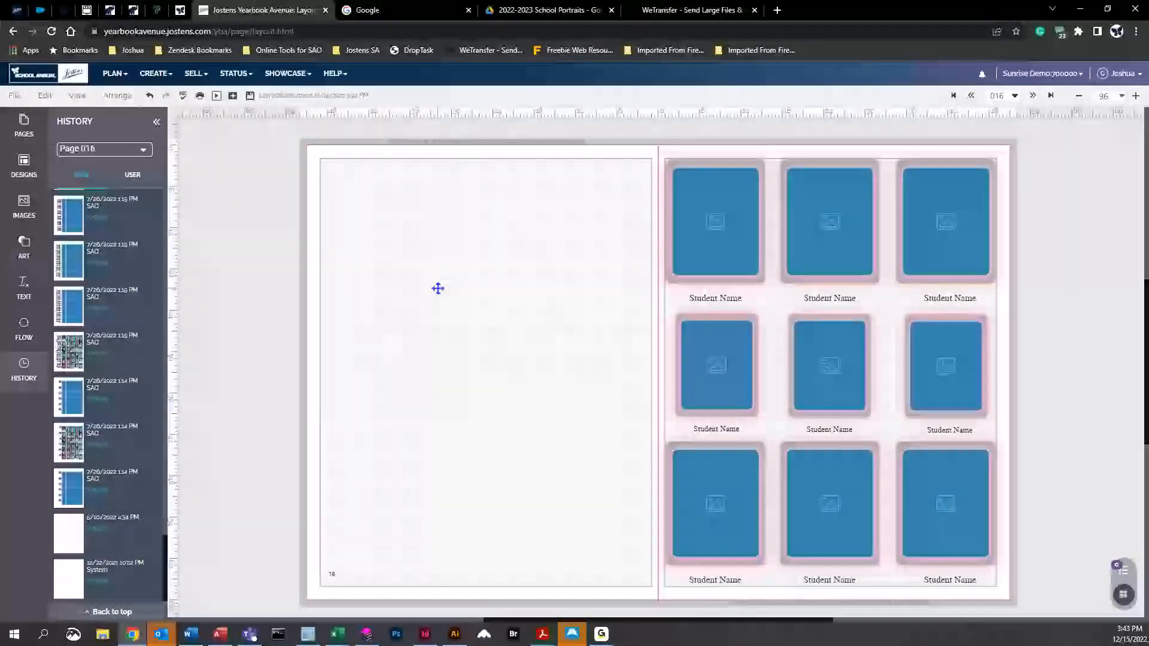
Try applying an older version of page 009 with student portraits to page 016, and undo the placement
left_click(143, 151)
left_click(143, 151)
left_click(73, 151)
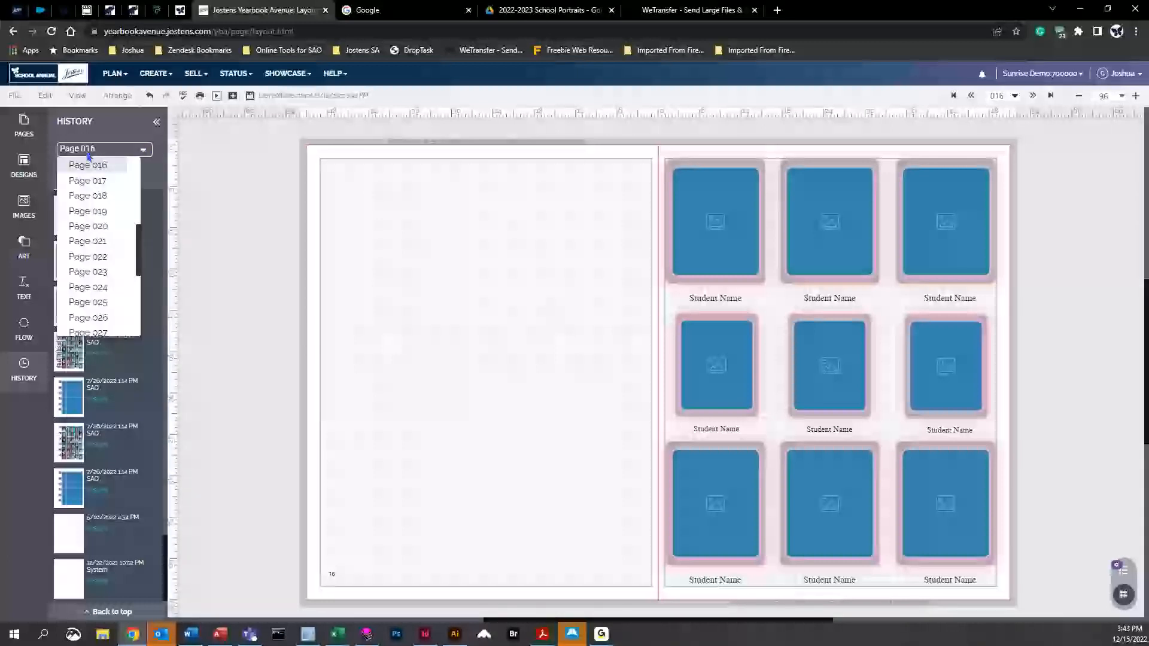
left_click_drag(143, 251, 143, 201)
left_click(114, 240)
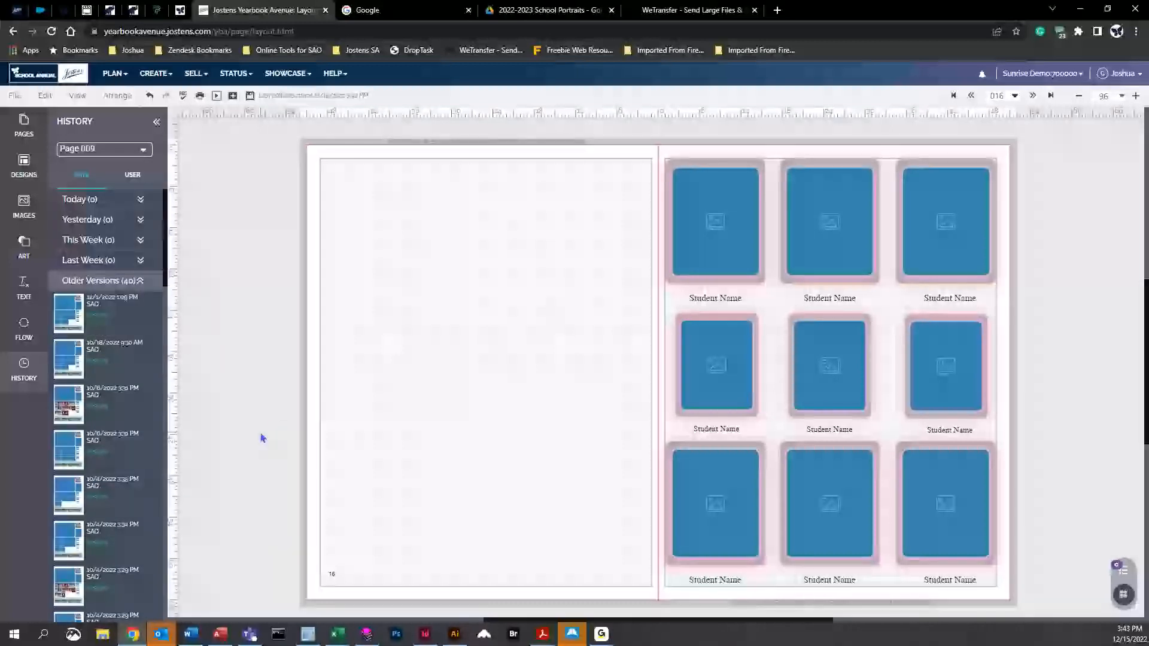
left_click_drag(56, 395, 427, 356)
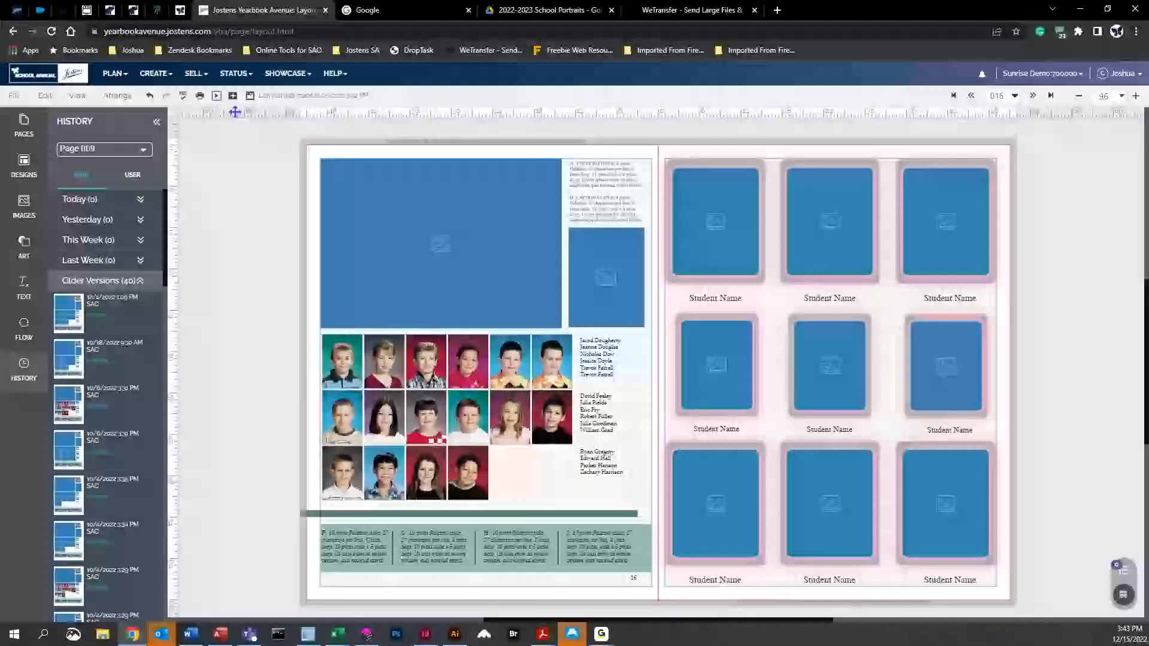
left_click(151, 95)
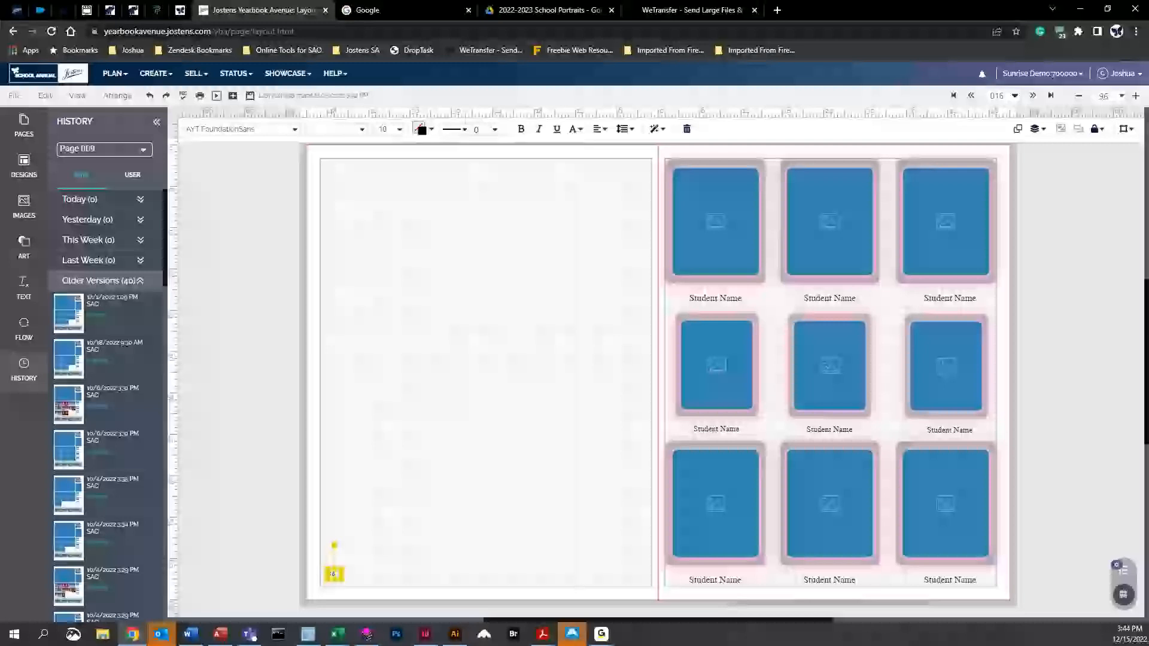
Go to the page ladder and open the 038–039 spread with the brick wall cover design
mouse_move(114, 73)
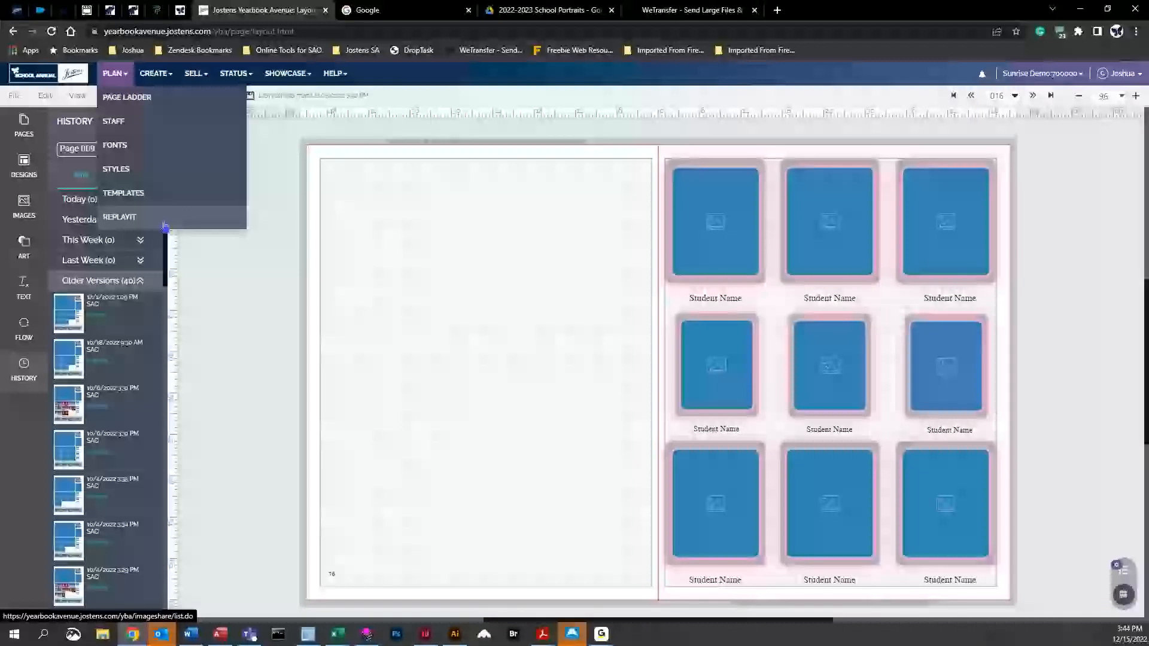
left_click(126, 96)
left_click(621, 102)
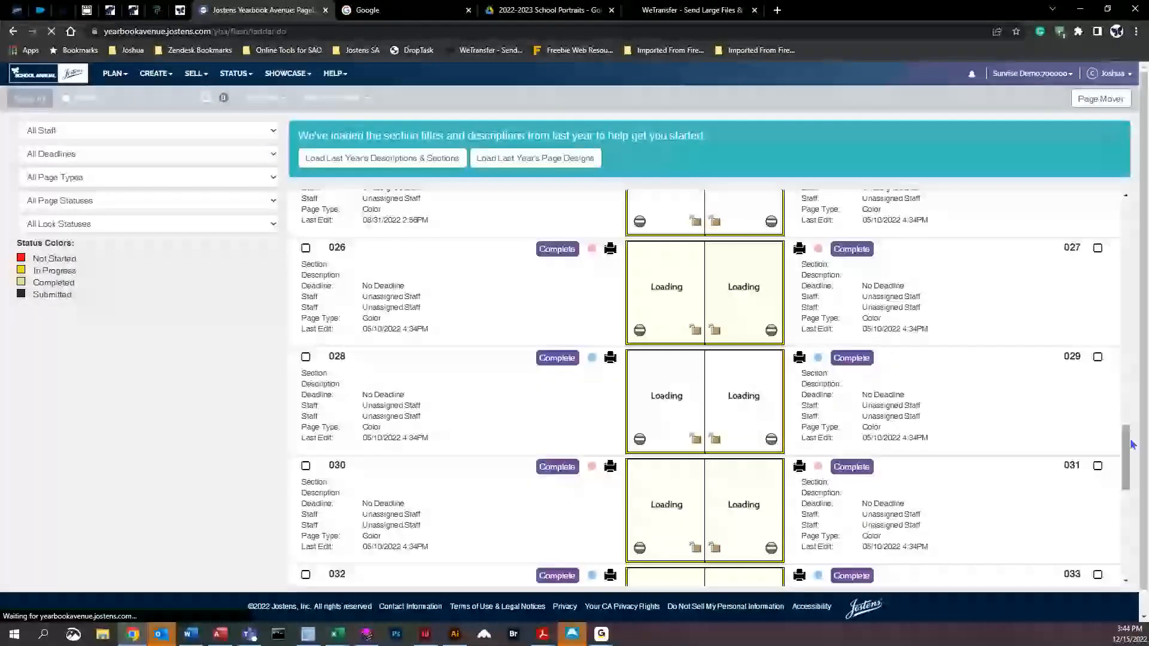
left_click_drag(1133, 445, 1131, 531)
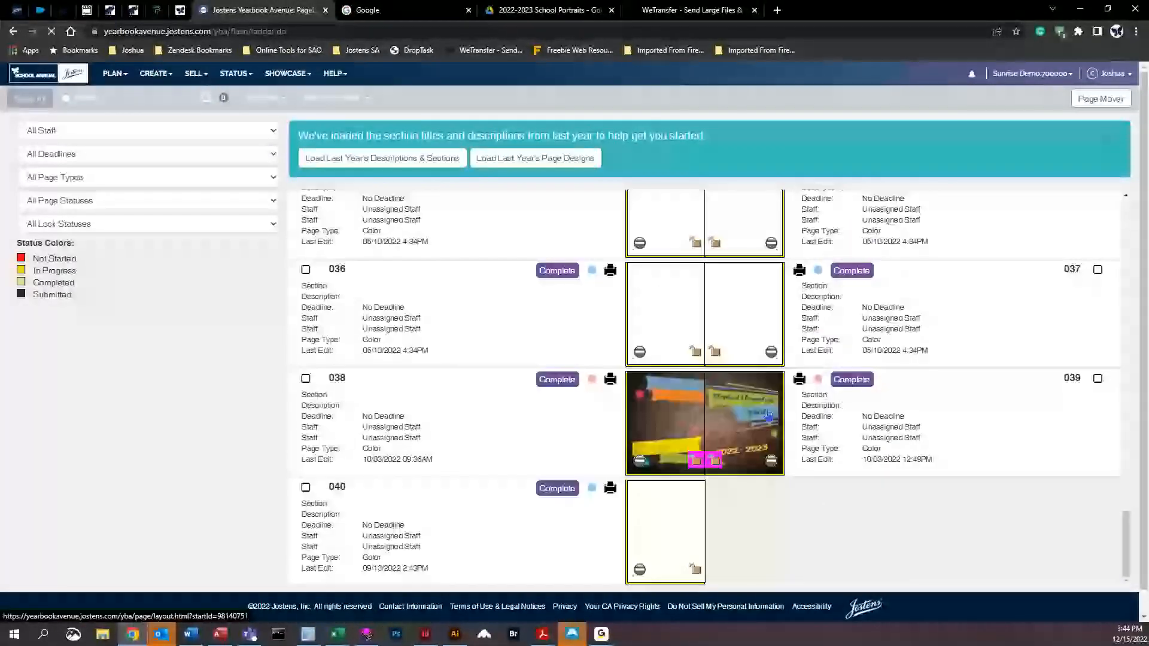
left_click(687, 414)
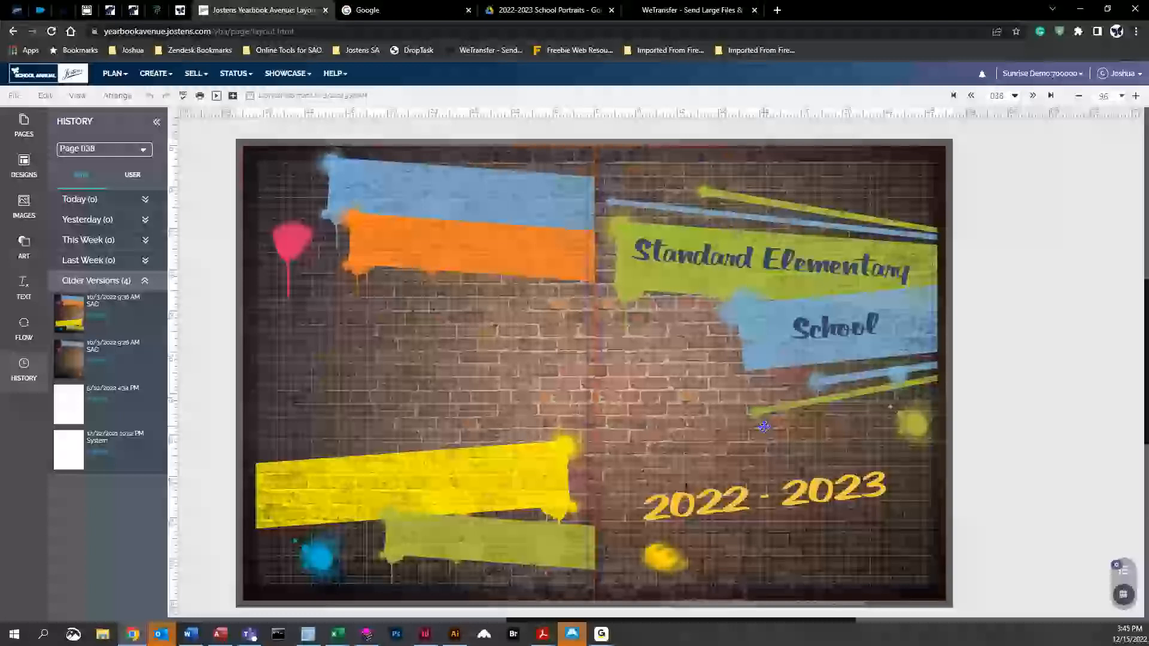
Generate a PDF proof of the 038–039 spread, review both pages with their trim lines, and close the proof
left_click(113, 73)
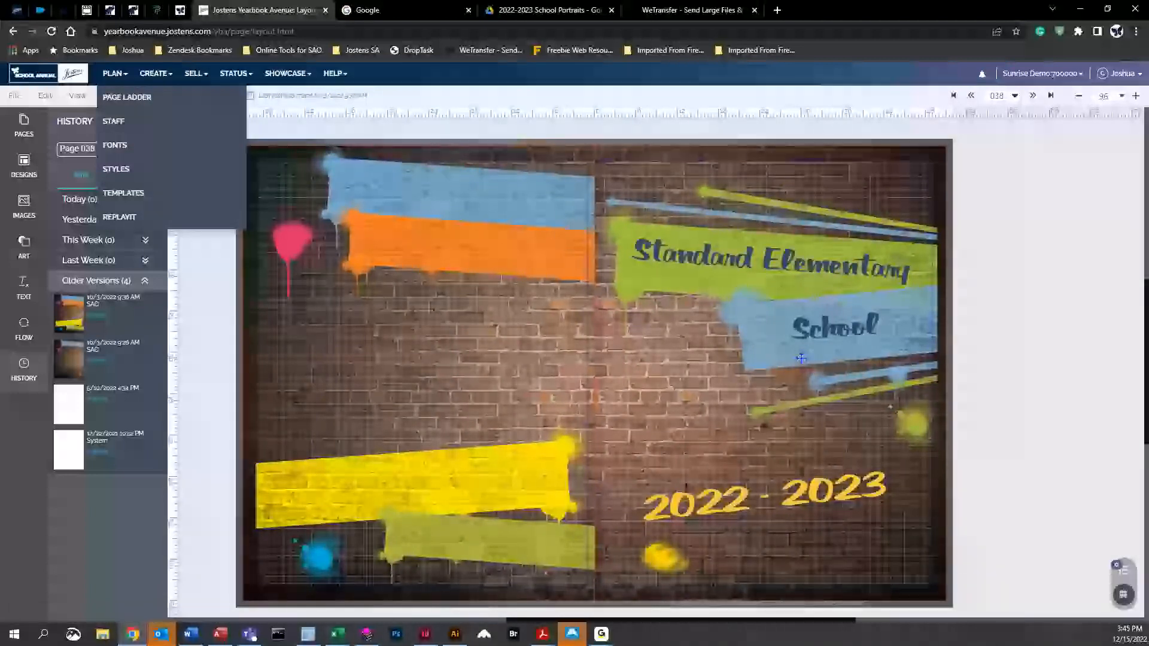
left_click(806, 485)
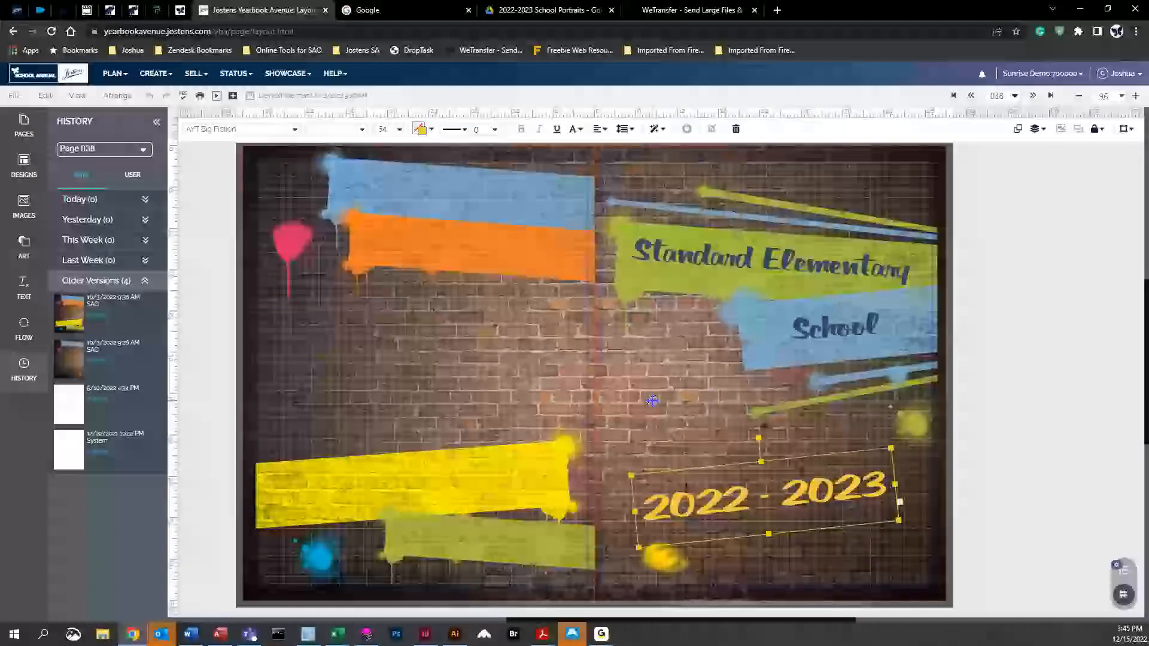
left_click(201, 97)
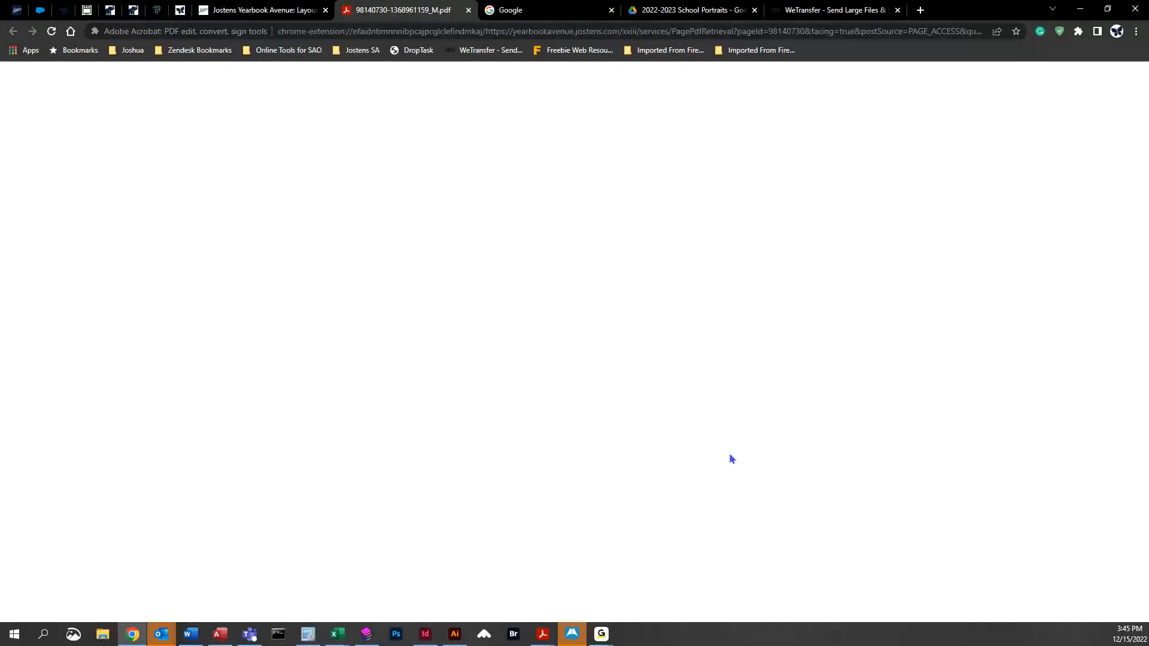
left_click(281, 10)
left_click(382, 12)
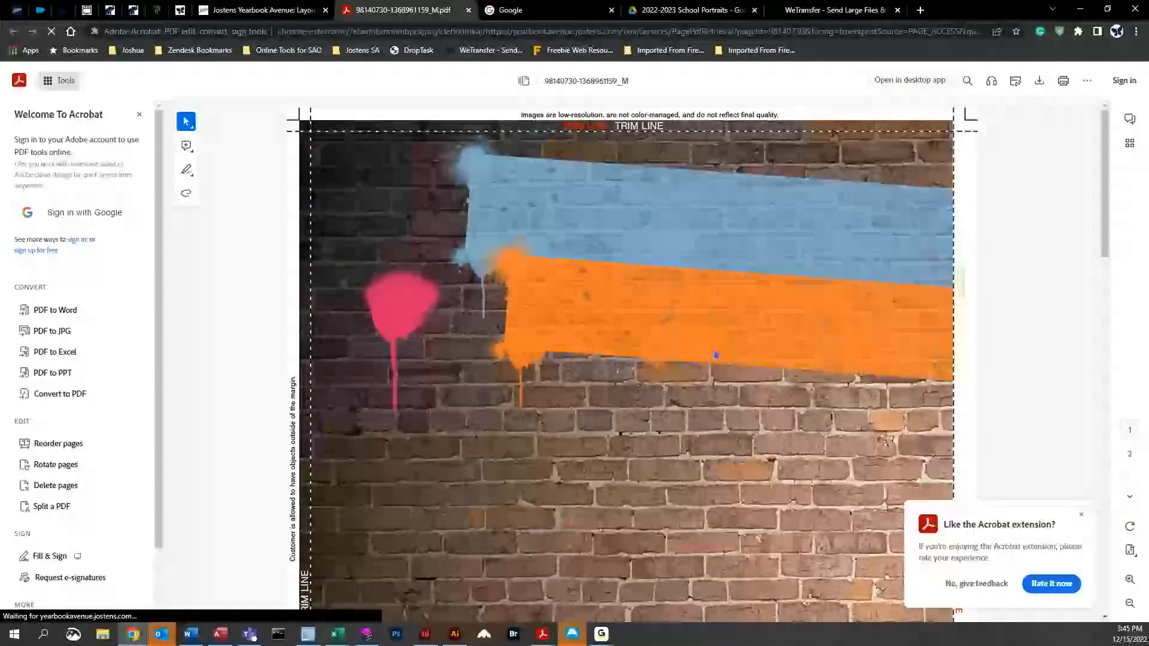
scroll(717, 355, "down", 15)
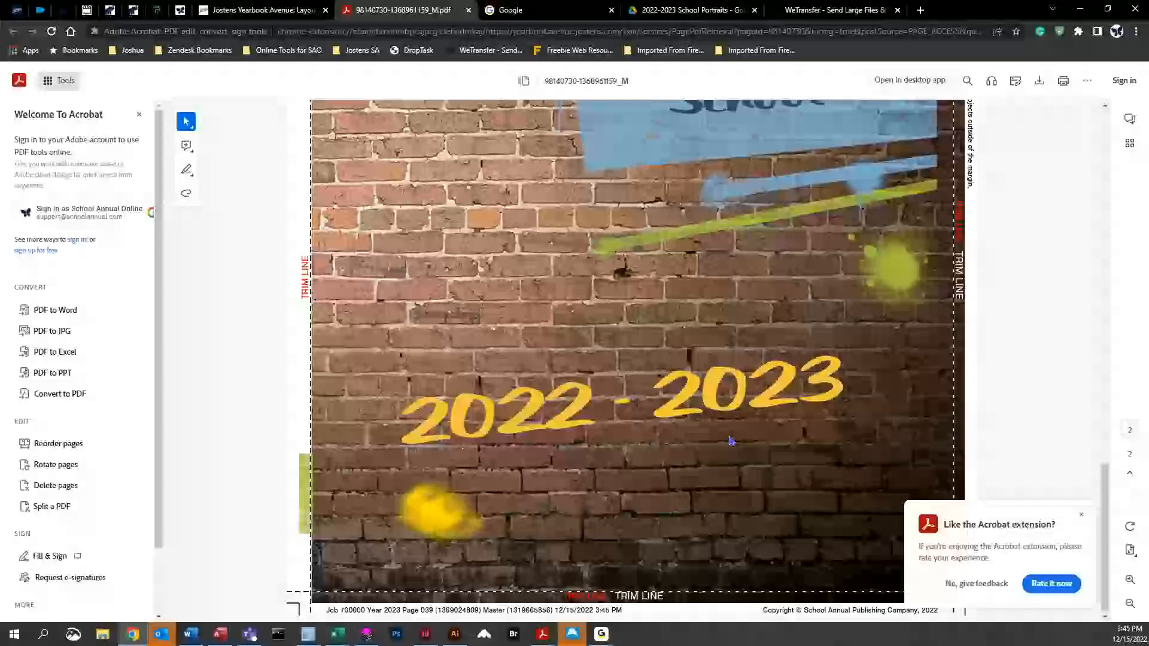
left_click_drag(1106, 533, 1093, 82)
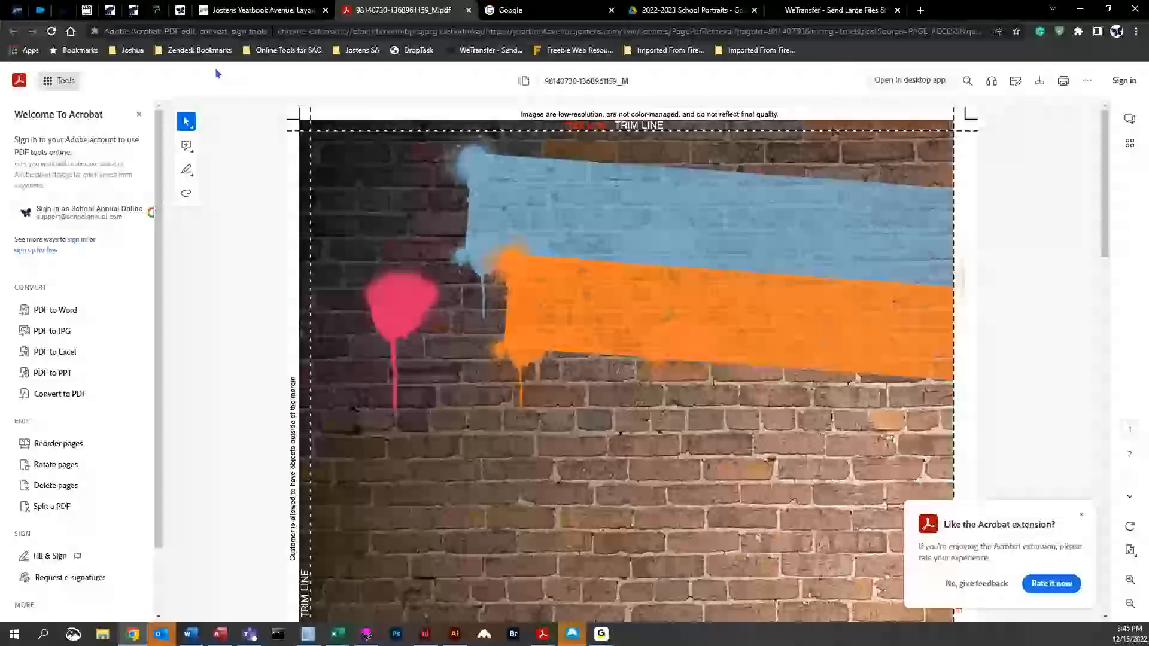
left_click(468, 9)
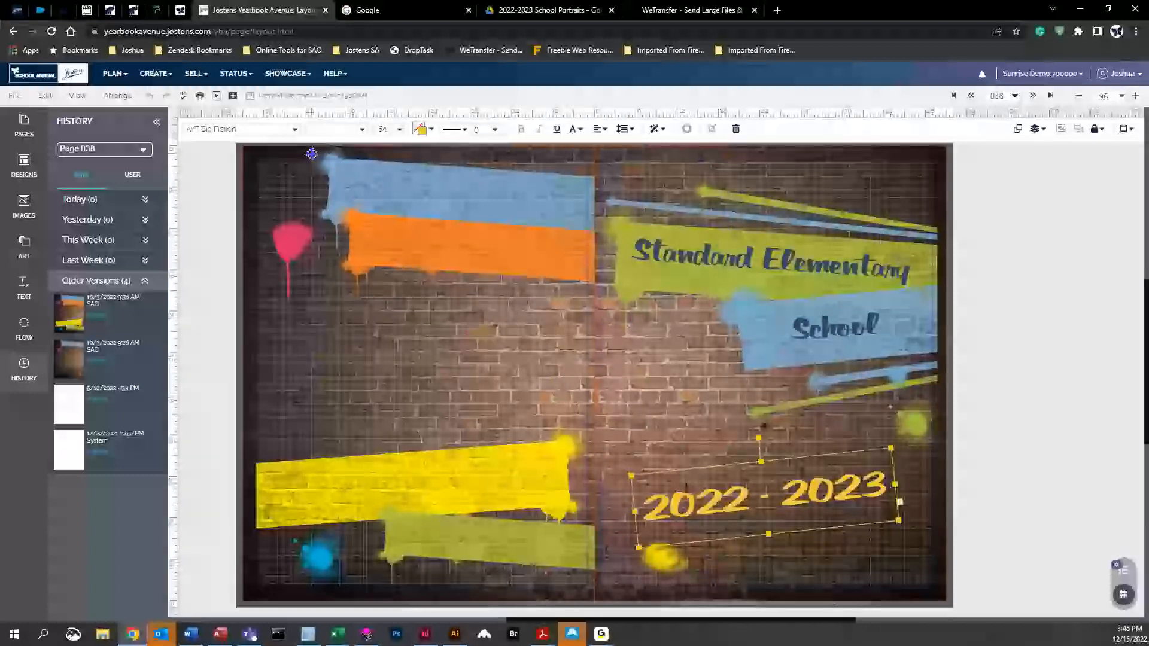
Open the yearbook's cover status page to examine the cover and endsheet information
left_click(247, 76)
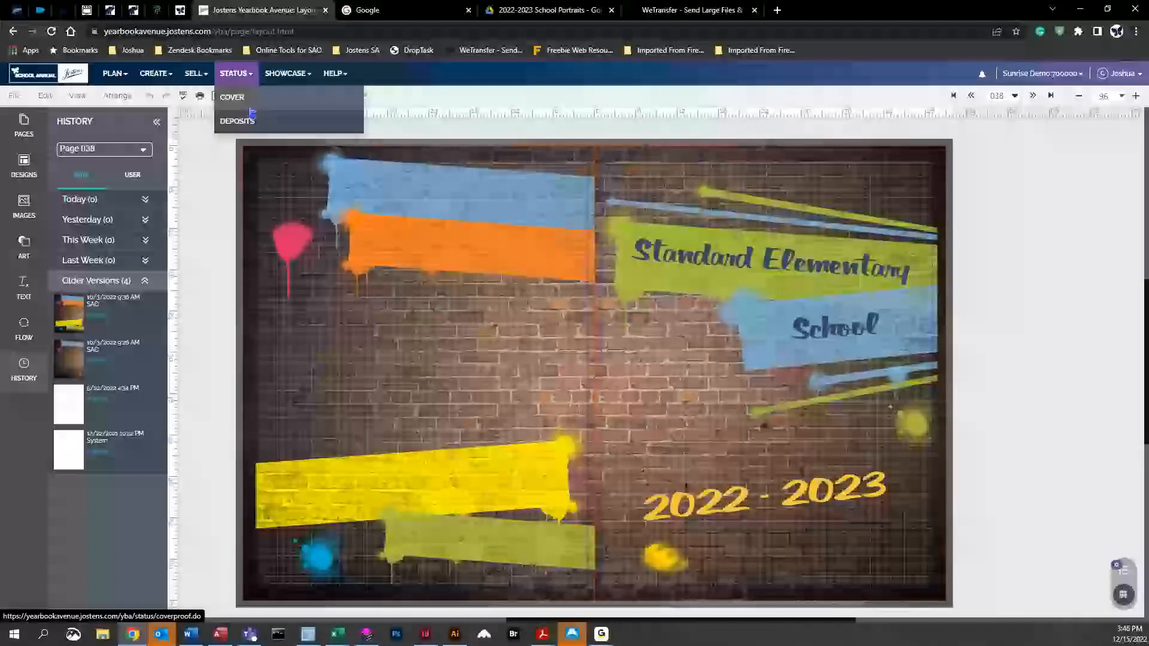
left_click(233, 97)
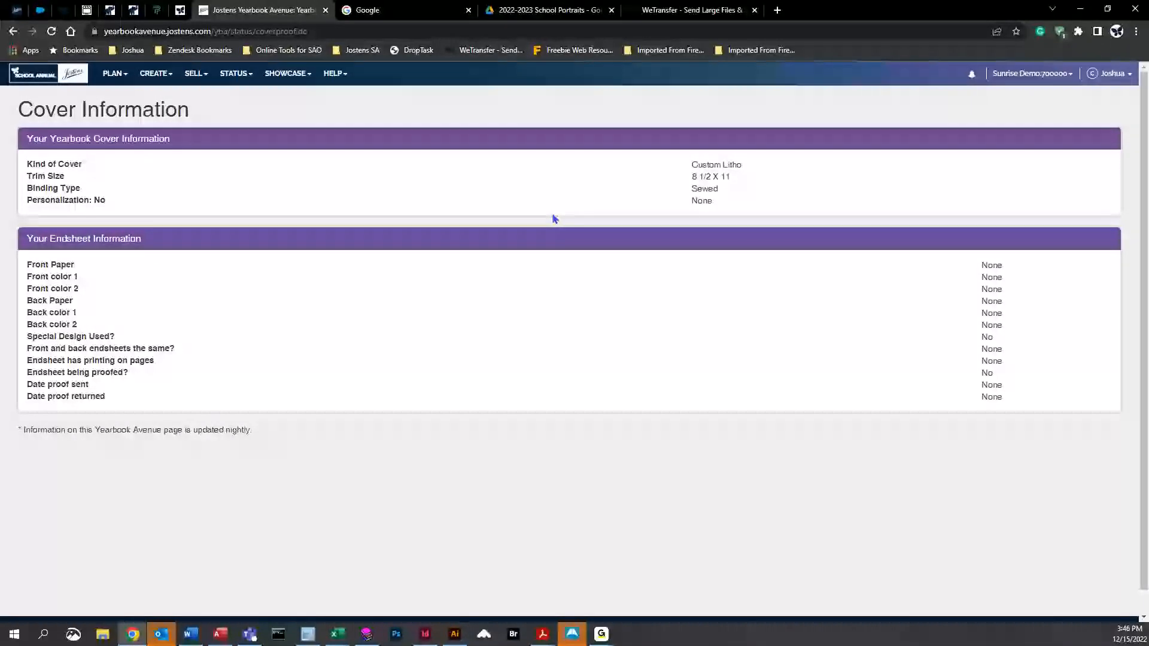
Return to the page ladder and view the spreads at its beginning
left_click(115, 73)
left_click(142, 111)
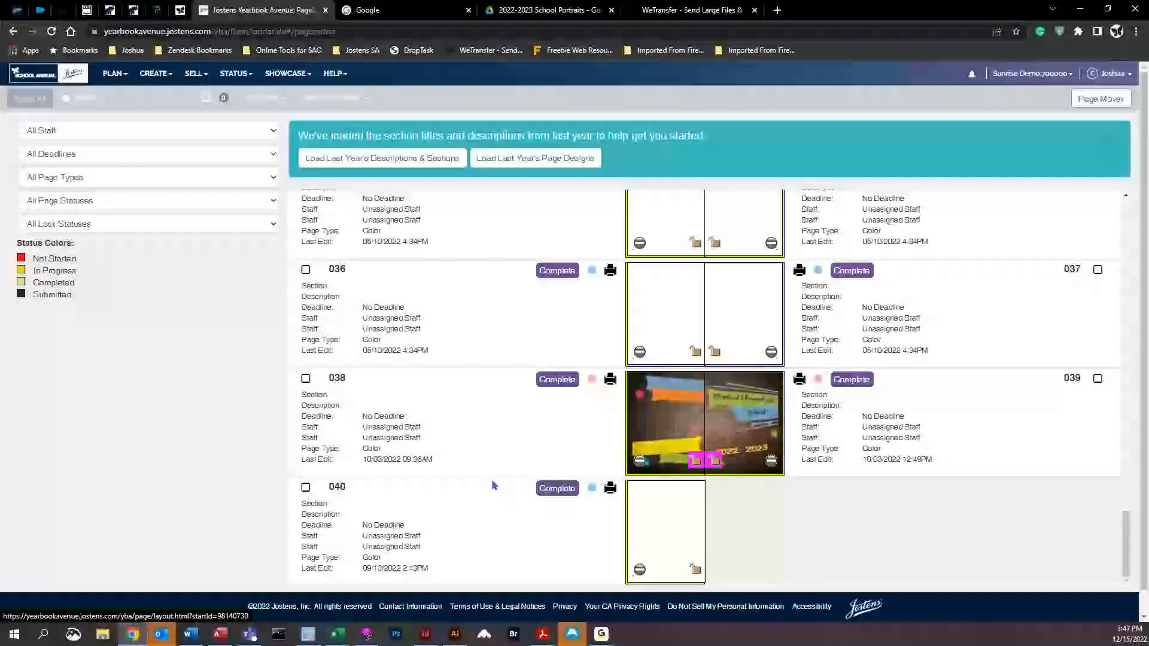
scroll(512, 256, "up", 20)
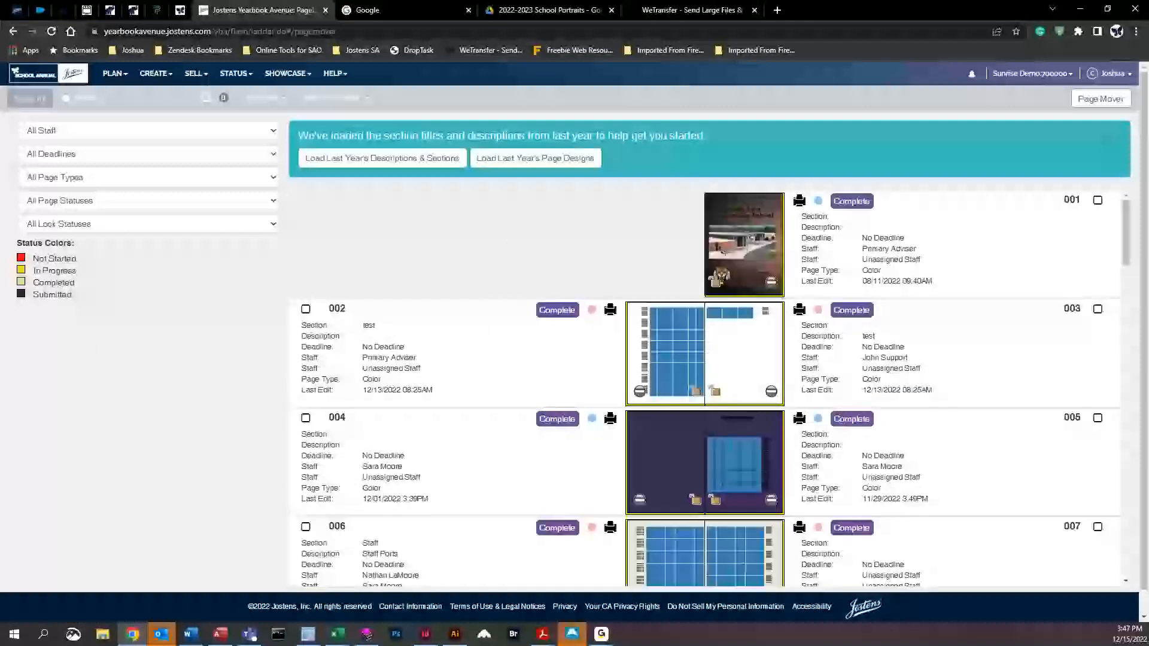